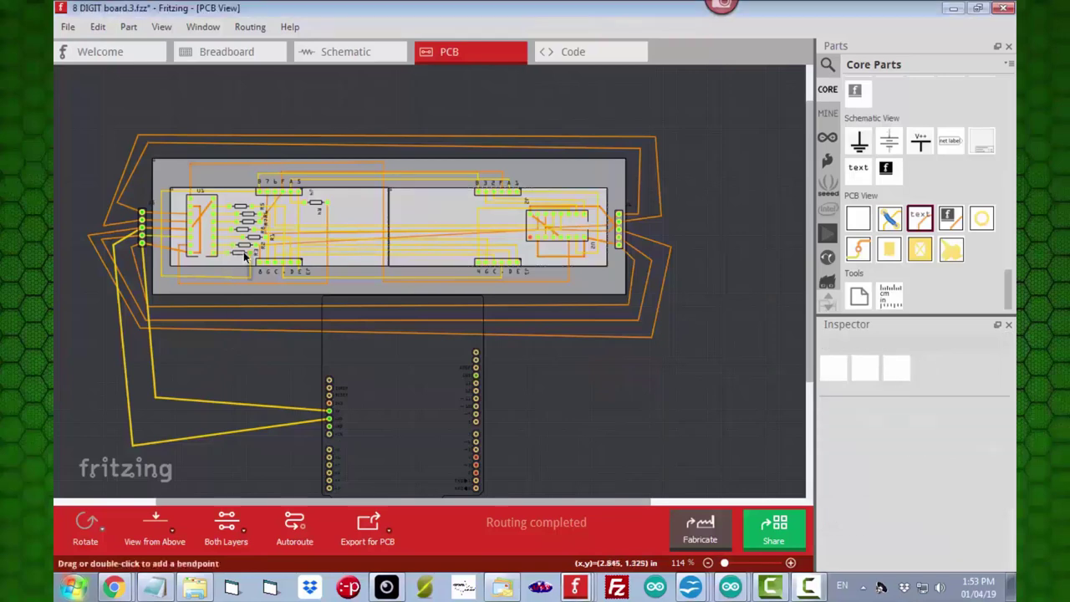
- Move header J5 onto the board beside U1's left pin column, at about 1.805, 0.655 in
ctrl+scroll(226, 235, up, 2)
ctrl+scroll(226, 230, up, 3)
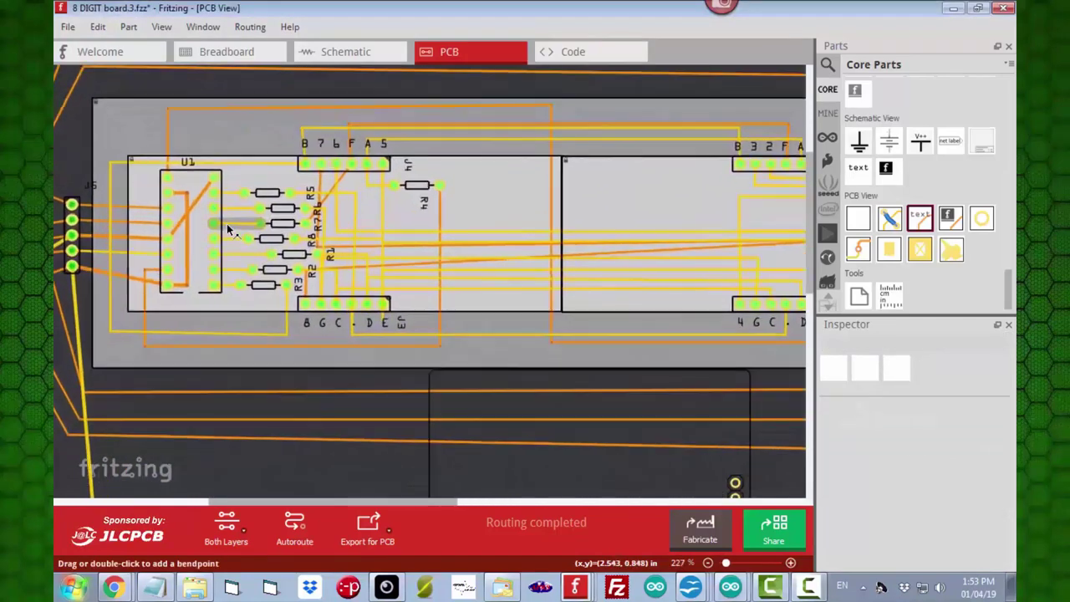
ctrl+scroll(227, 224, up, 1)
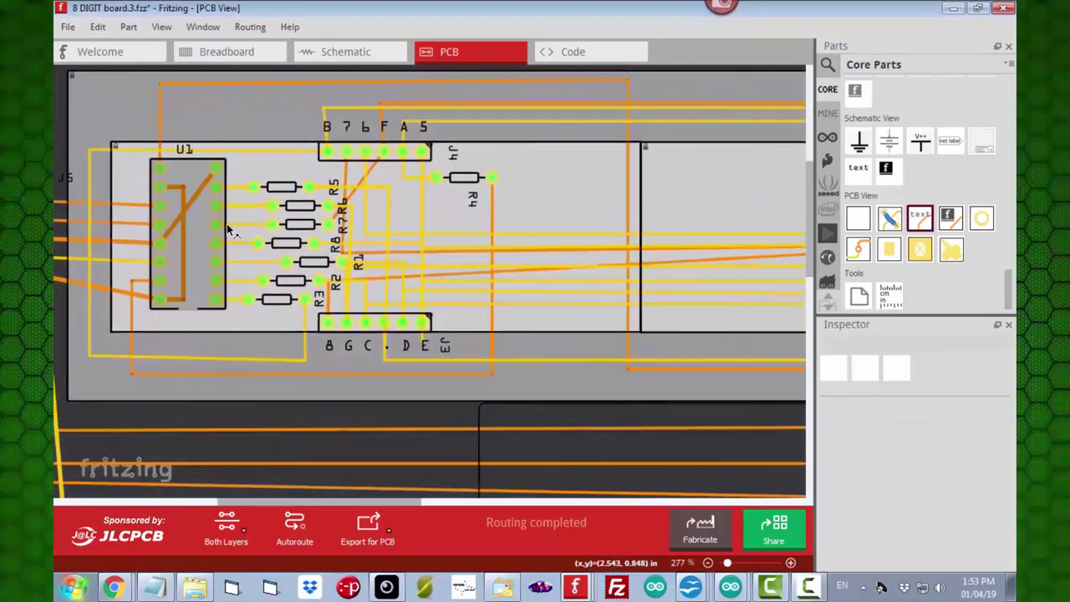
drag(358, 505, 316, 504)
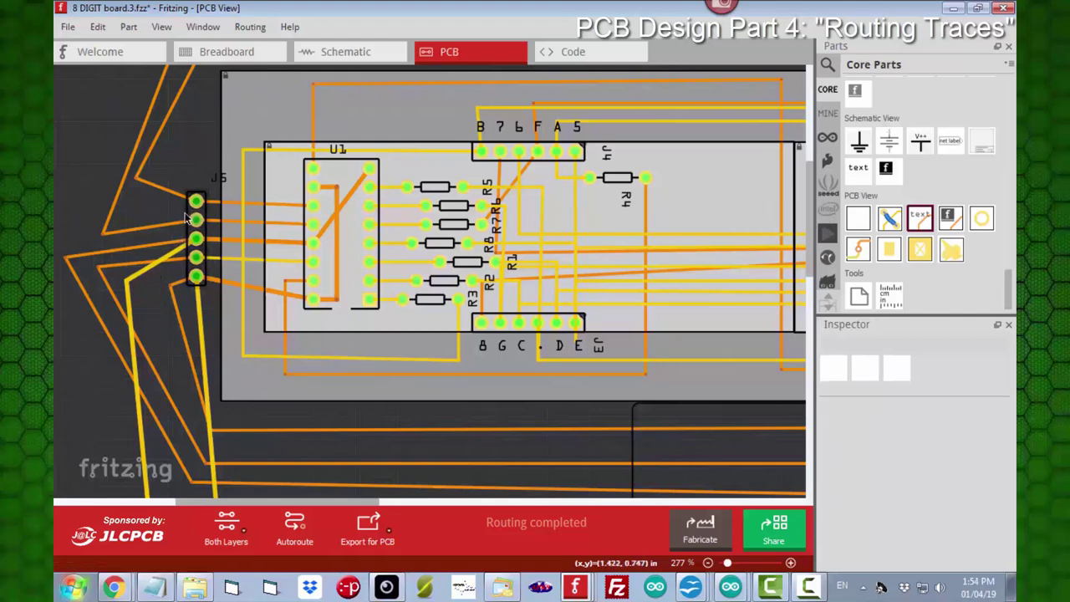
drag(191, 219, 272, 229)
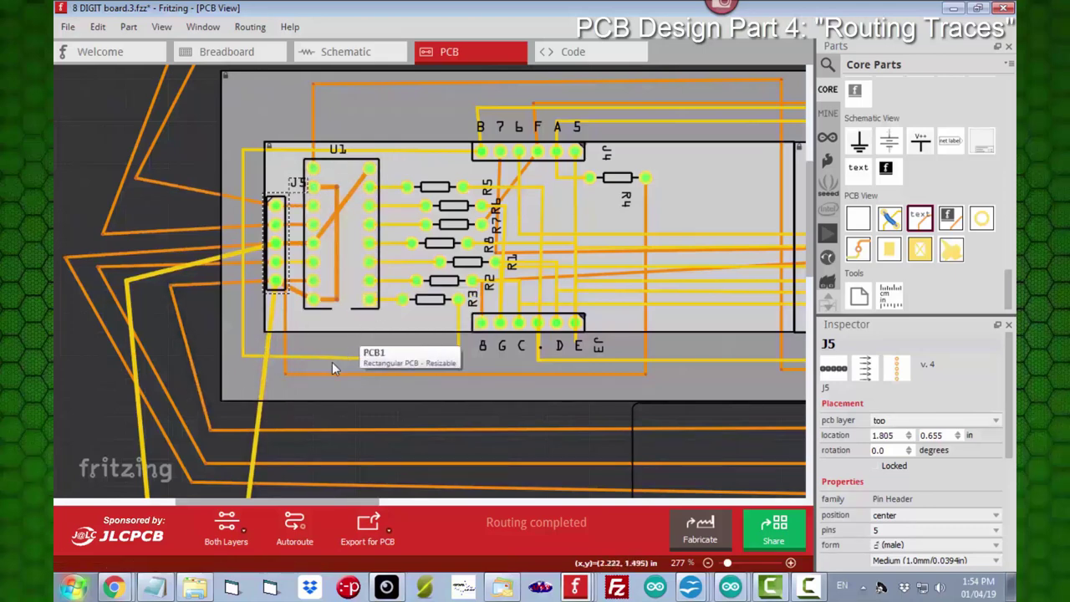
- Shift chip U1 slightly toward the resistors and line up the resistors beside it in one straight column
click(350, 179)
drag(350, 179, 348, 173)
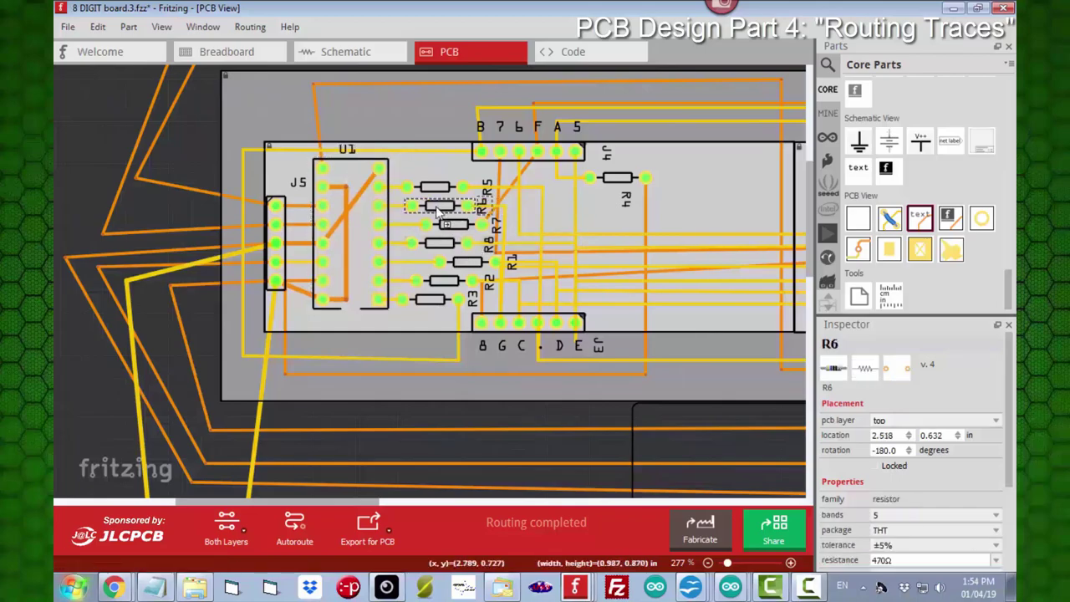
drag(454, 224, 436, 224)
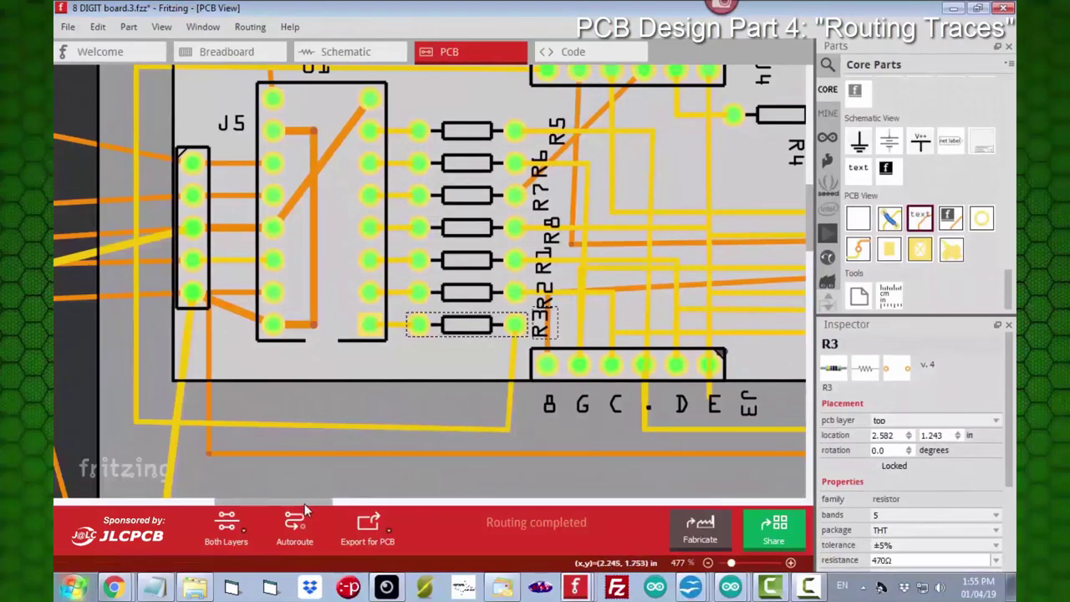
- Run the design rules check on board PCB1 and move the results window clear of the U1 and resistor area
drag(304, 503, 326, 503)
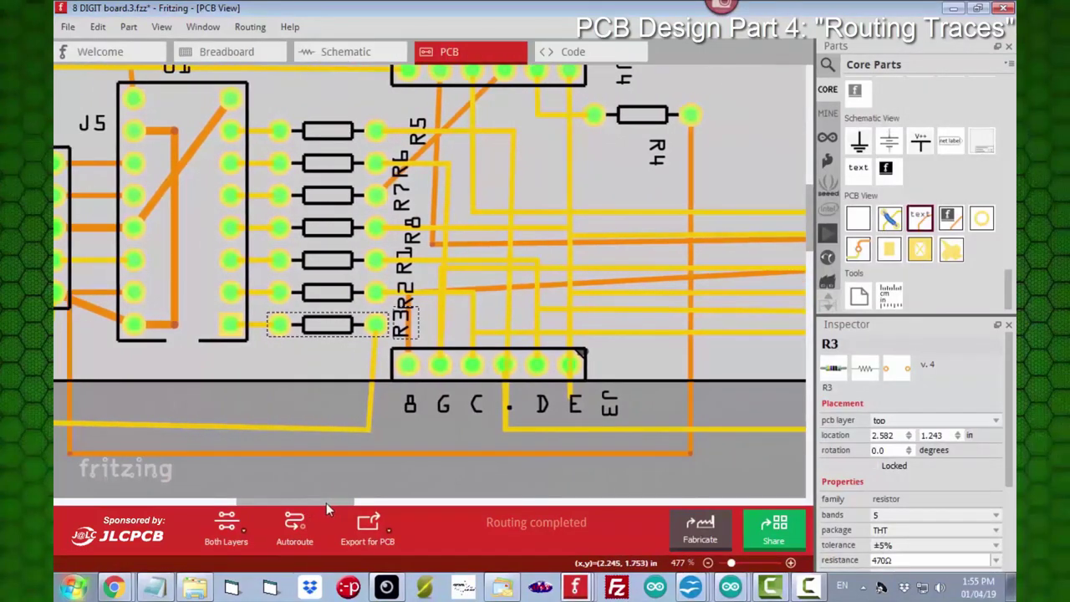
drag(809, 222, 811, 216)
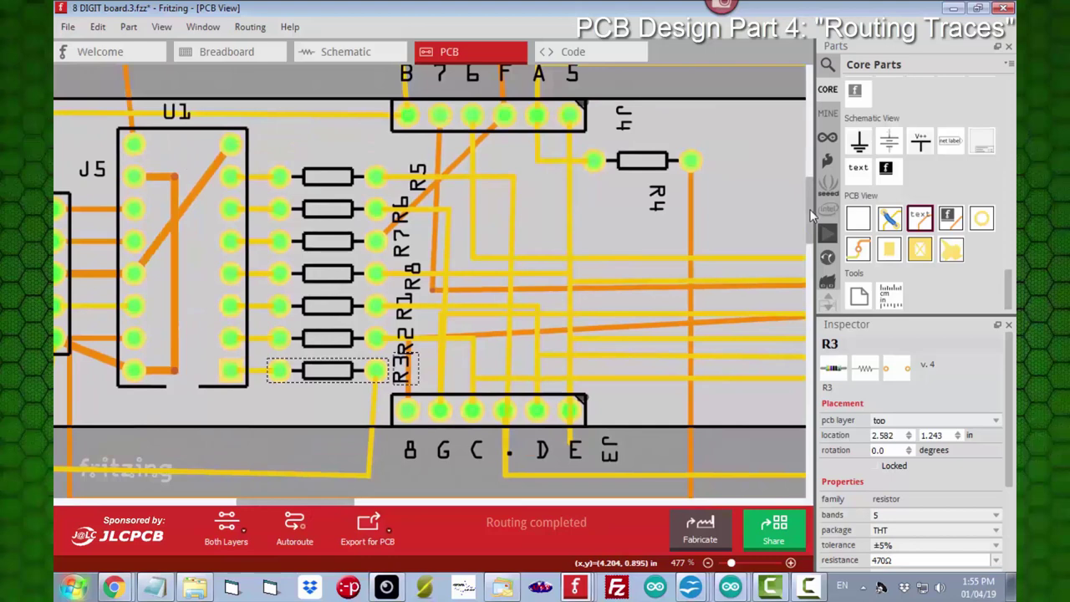
click(291, 445)
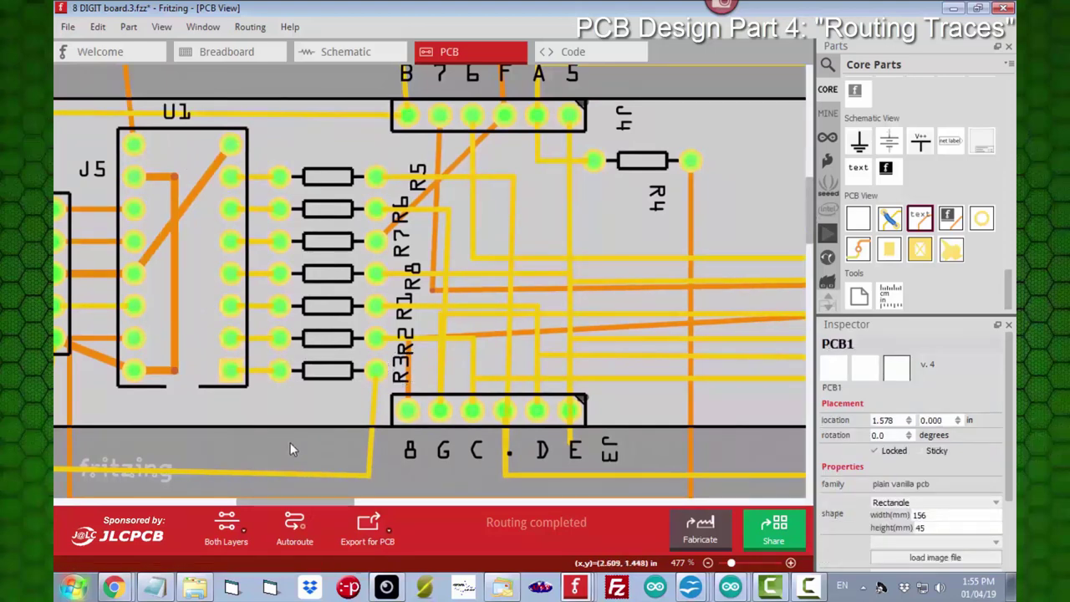
click(163, 28)
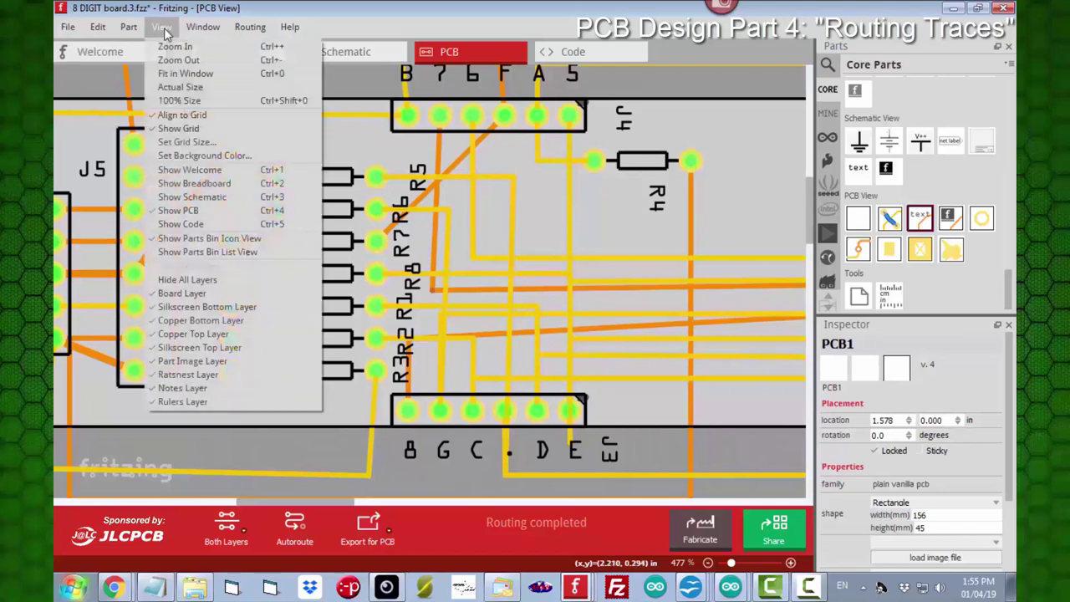
mouse_move(247, 31)
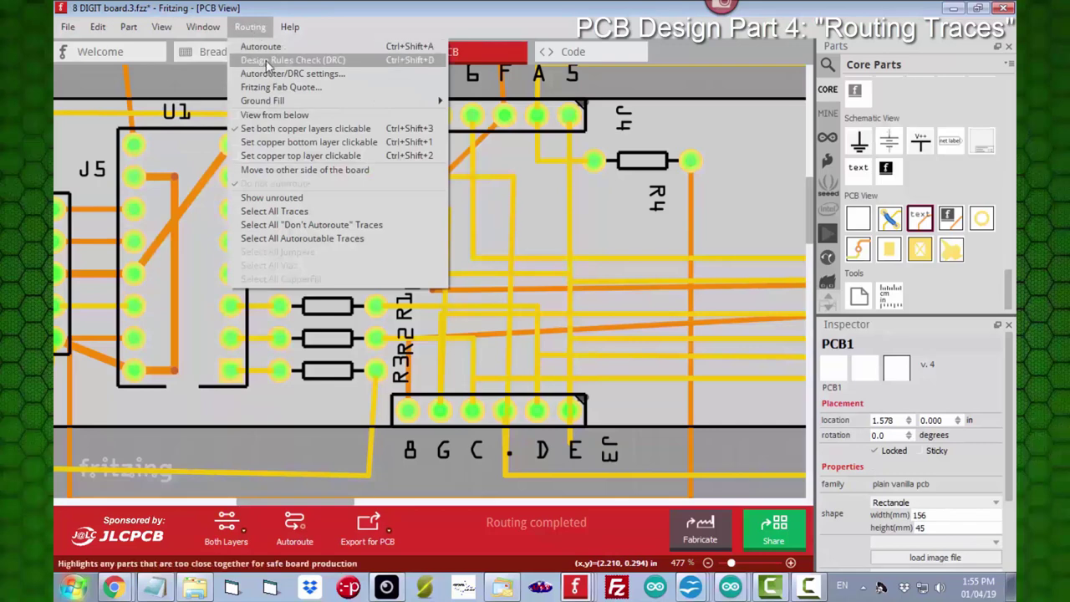
click(265, 60)
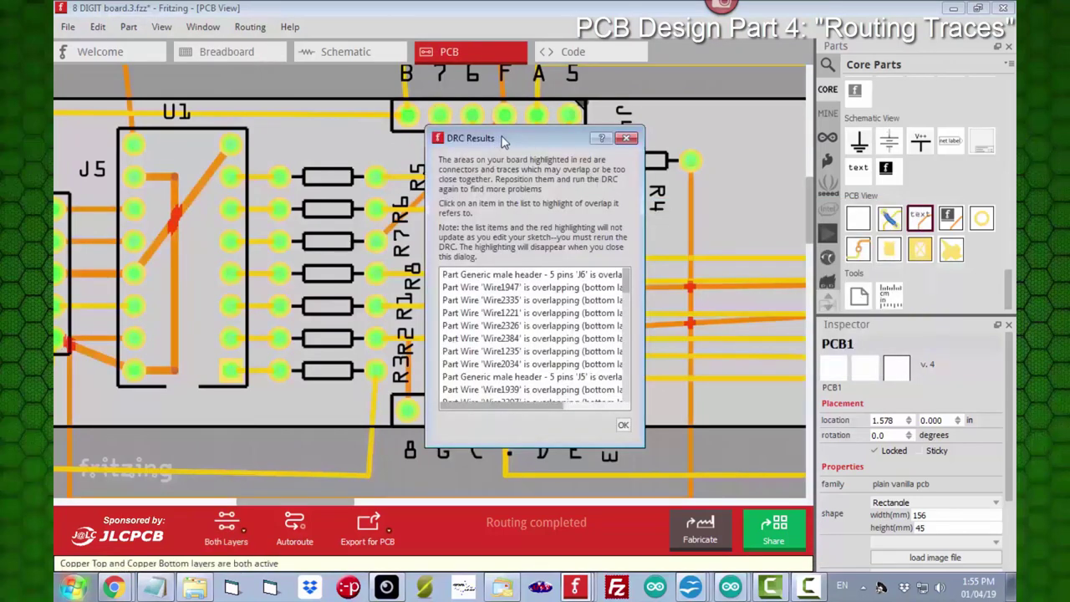
drag(502, 140, 791, 127)
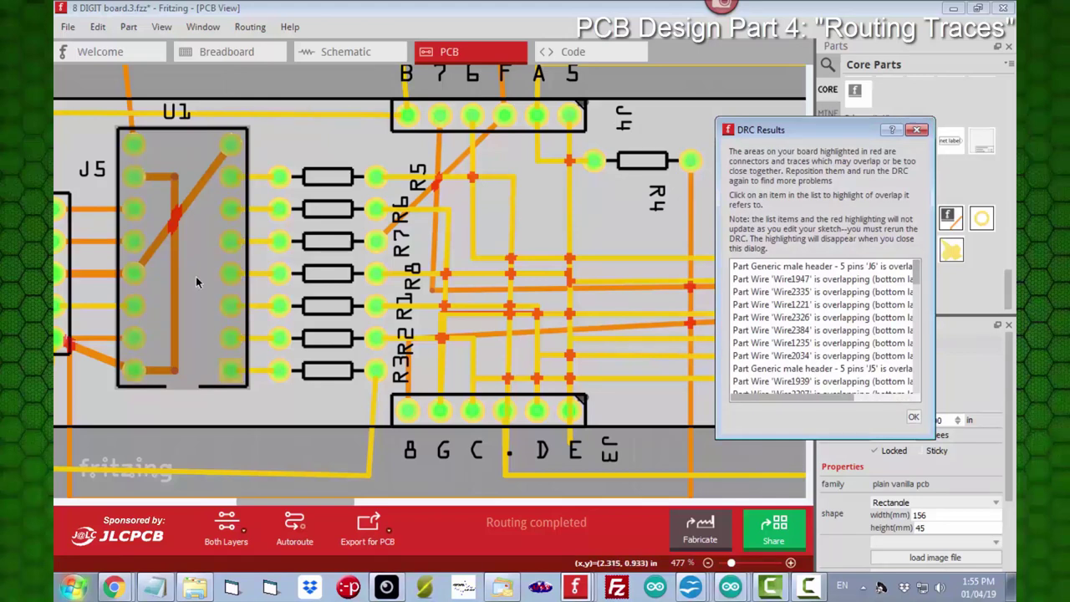
- Move the vertical trace inside U1 to the other side of the board and close the design rules check results
click(177, 316)
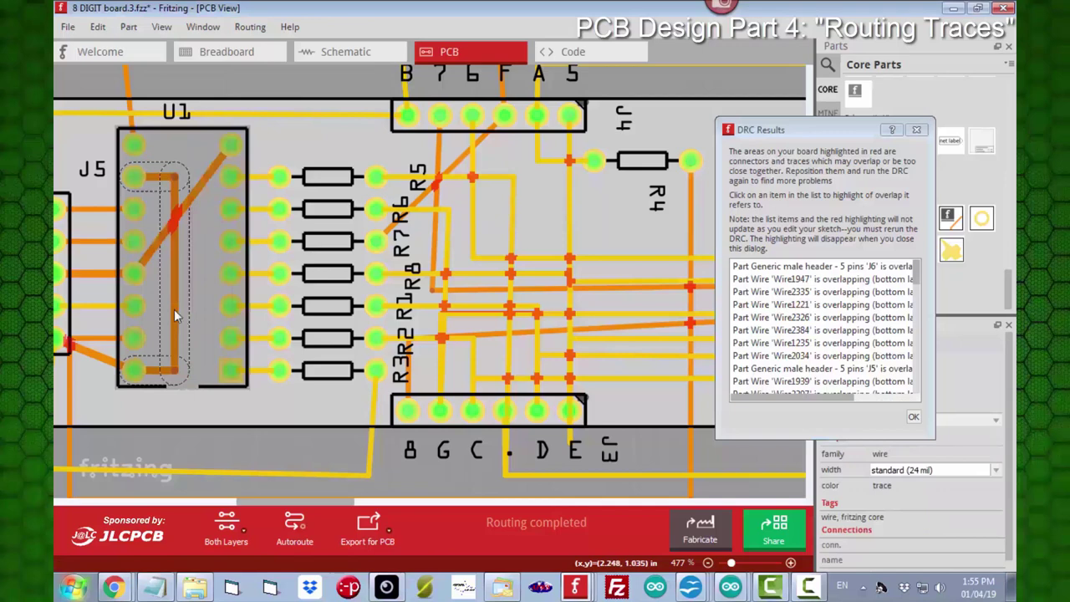
right_click(174, 316)
click(218, 340)
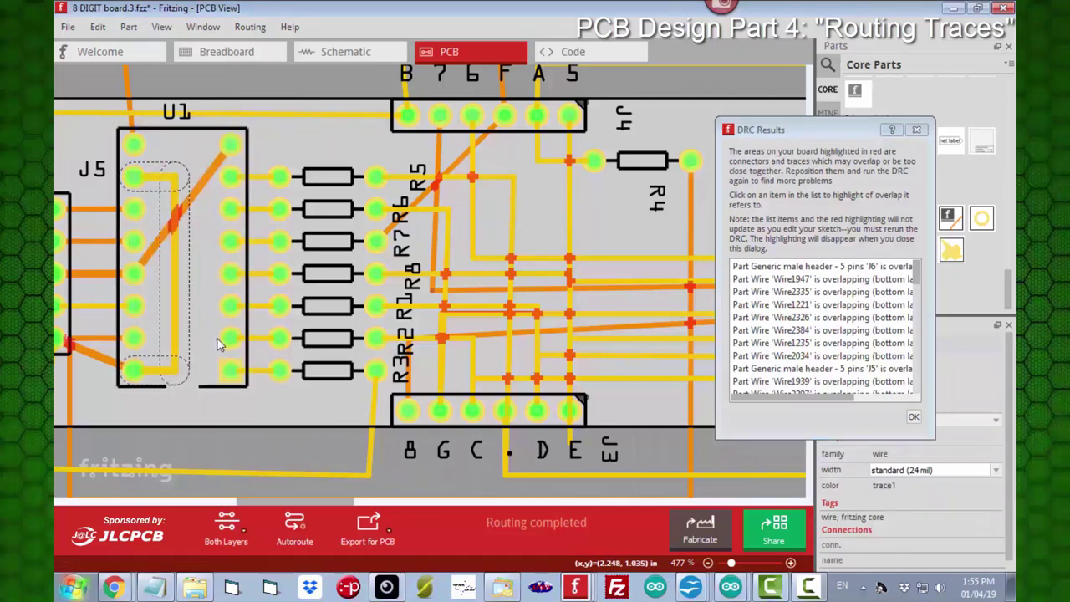
click(199, 307)
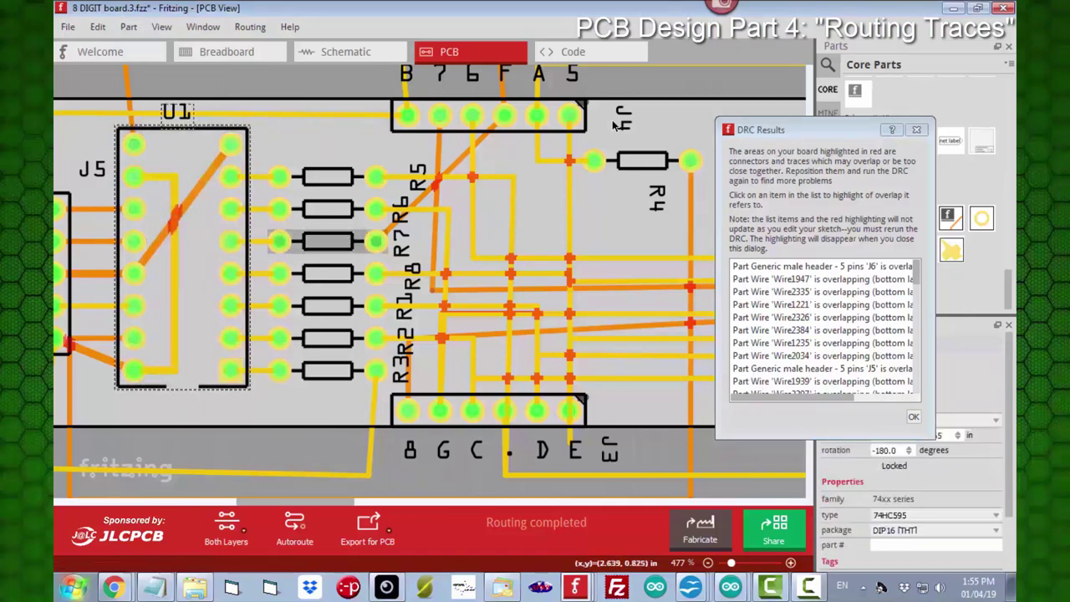
click(916, 130)
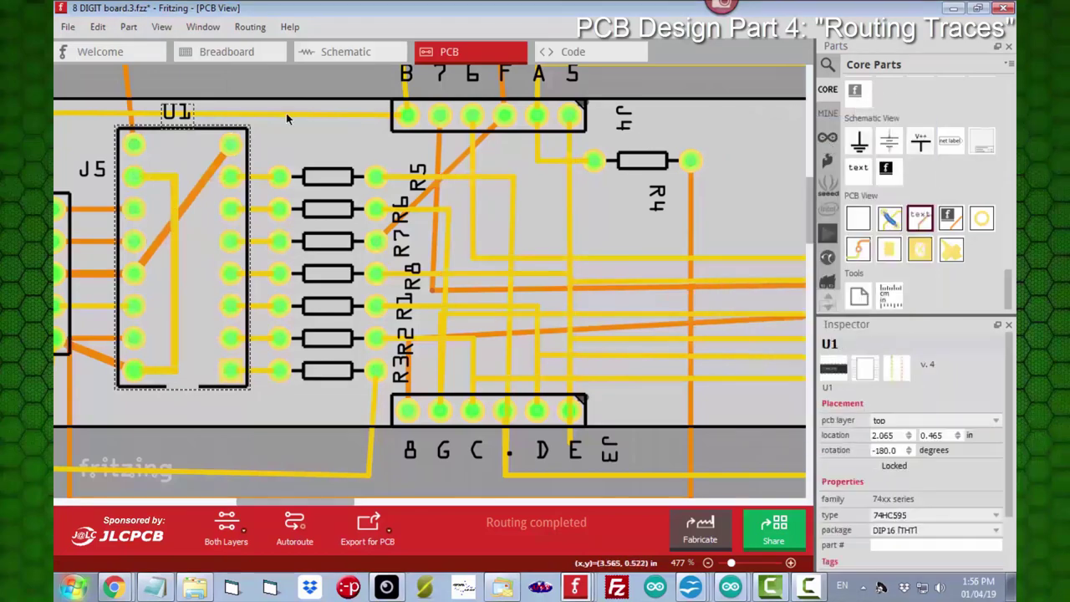
- Rerun the design rules check and examine the overlaps around header J5 and U1
click(250, 27)
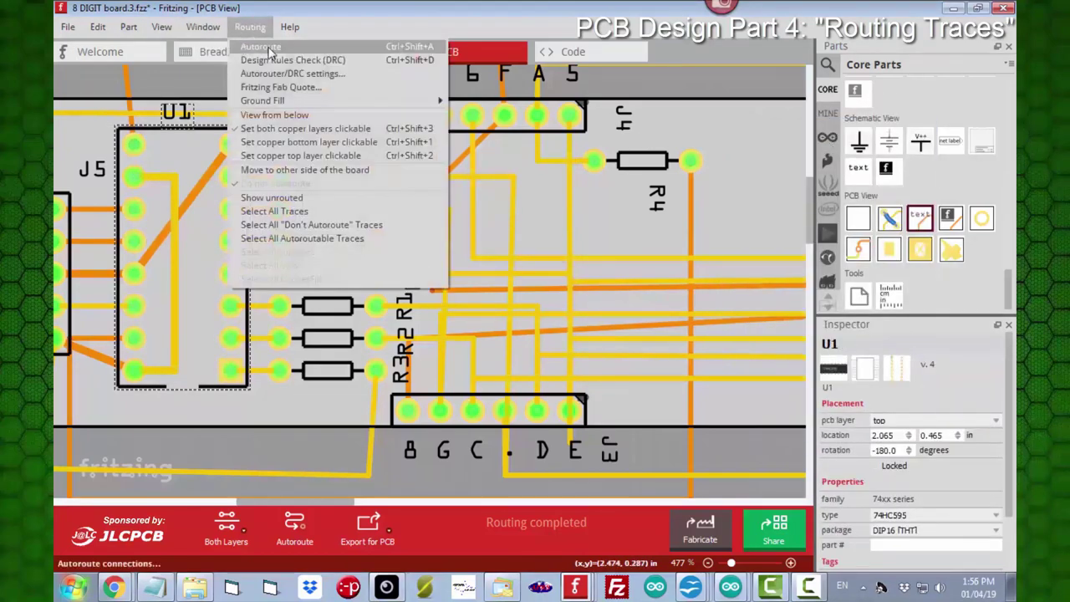
click(276, 60)
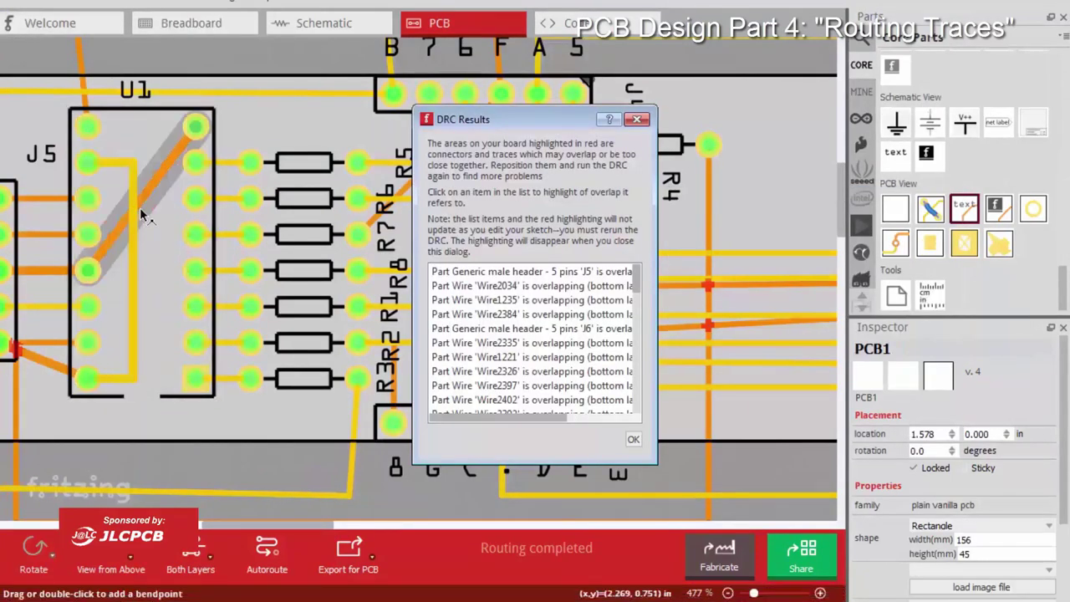
scroll(246, 530, left, 3)
scroll(246, 530, right, 1)
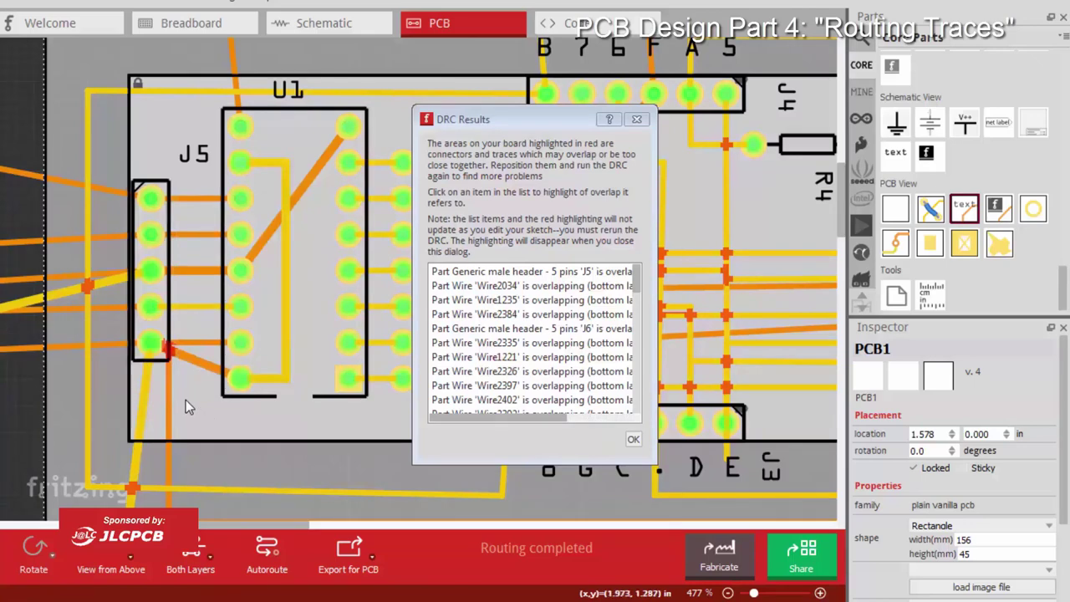
- Move the bendpoint beside J5's lowest pin to inside U1, place J5 at 1.830, 0.655 in, and close the check results
drag(167, 259, 129, 260)
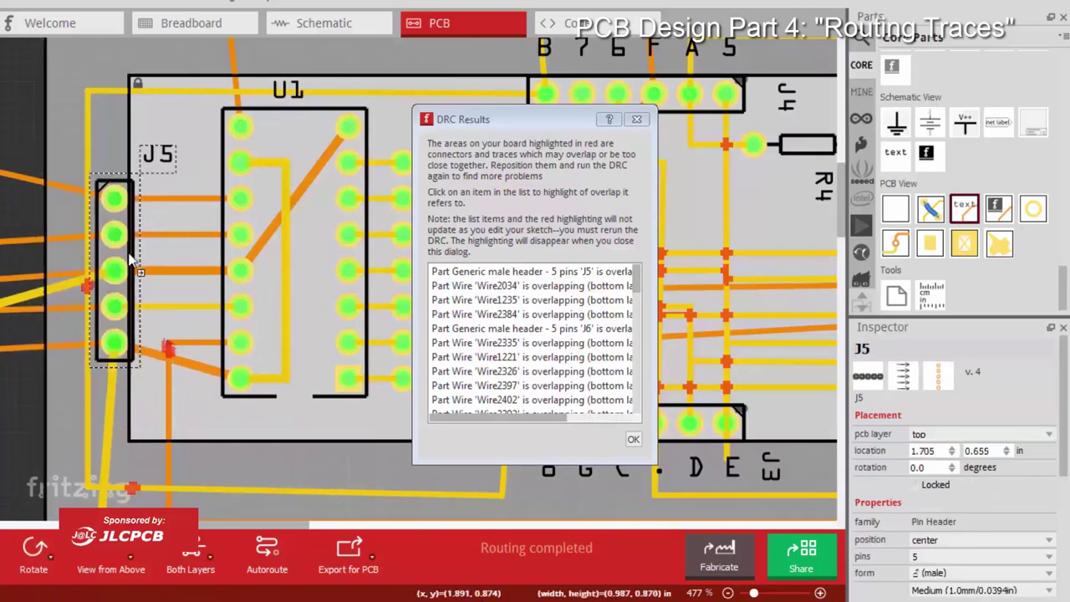
mouse_move(170, 343)
mouse_down()
mouse_move(176, 430)
mouse_move(168, 407)
mouse_move(205, 396)
mouse_move(307, 401)
mouse_move(304, 373)
mouse_up()
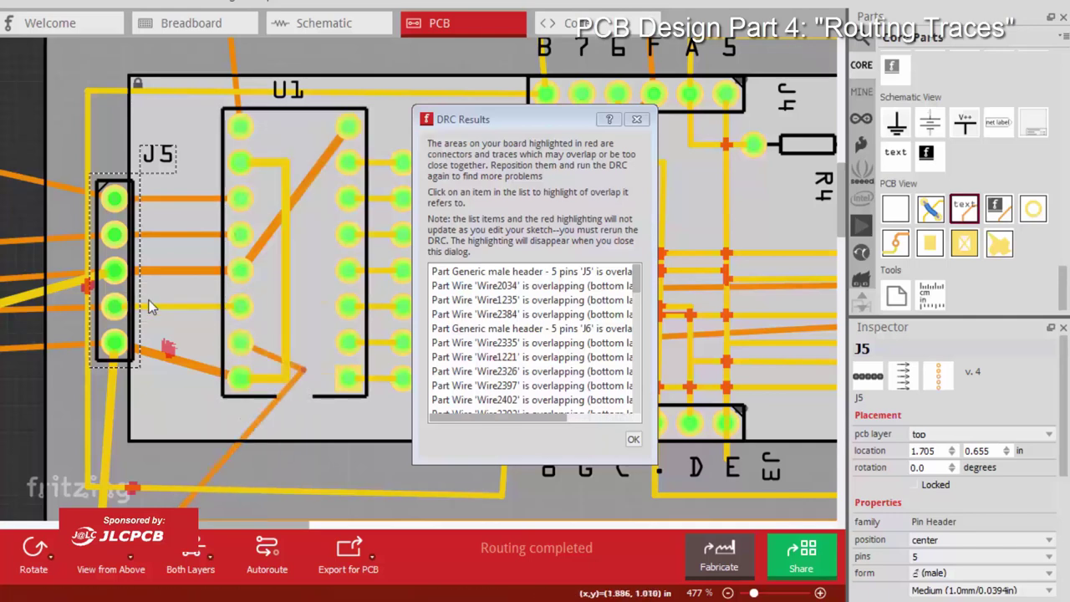
drag(127, 294, 171, 295)
click(636, 119)
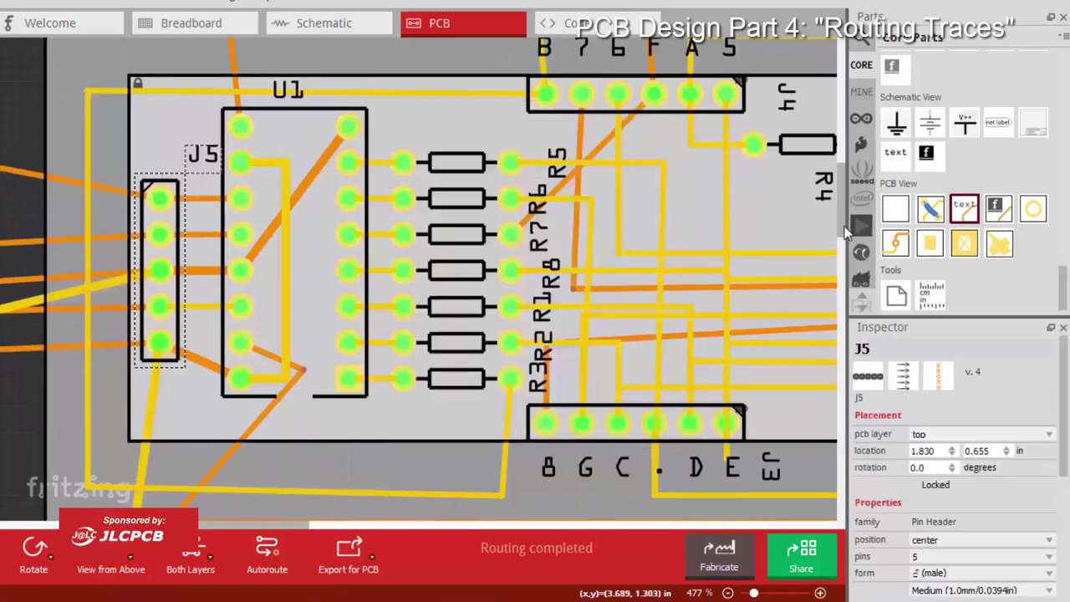
- Move the same trace's lower bendpoint so the trace runs straight down from inside U1 before turning toward R4
scroll(842, 251, down, 3)
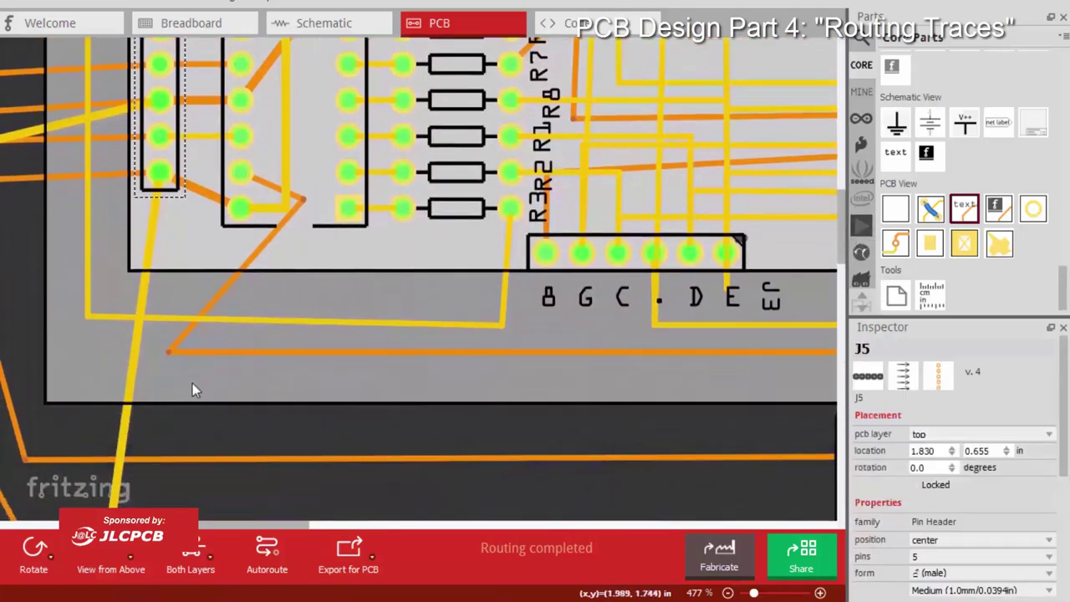
drag(171, 355, 304, 355)
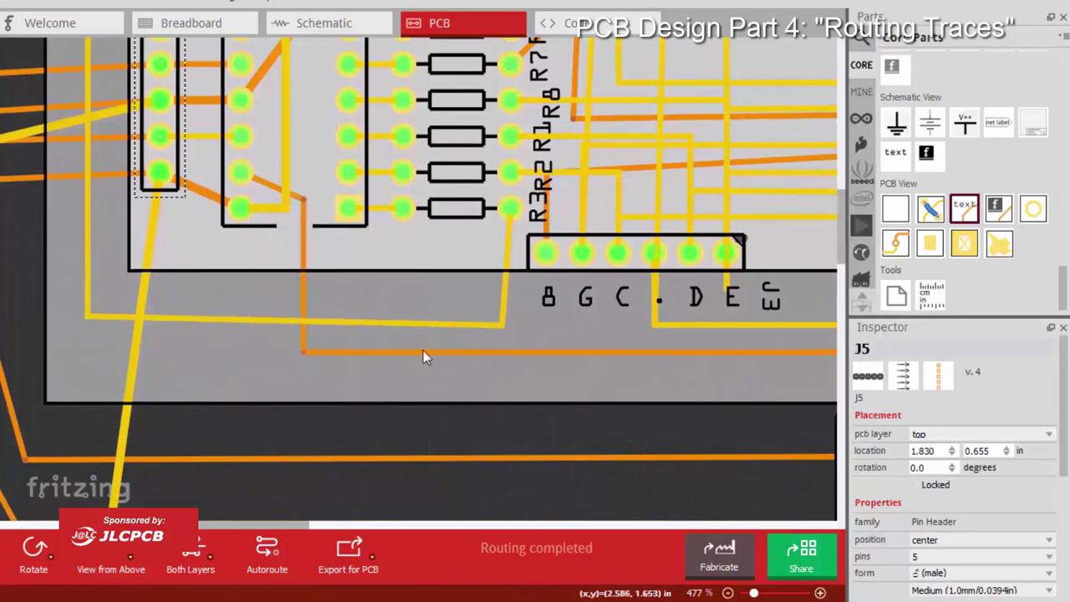
- Reorder the upper resistors as R7, R5, R6 and reroute their traces to J4's F pin and J3's "." and G pins on the bottom layer
ctrl+scroll(423, 350, down, 2)
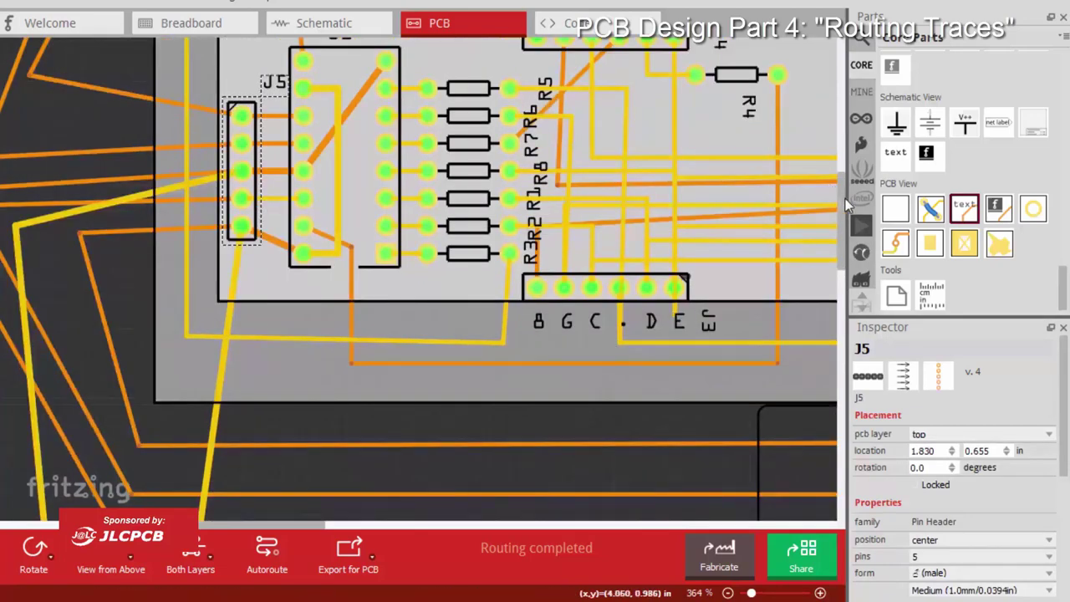
scroll(842, 198, up, 2)
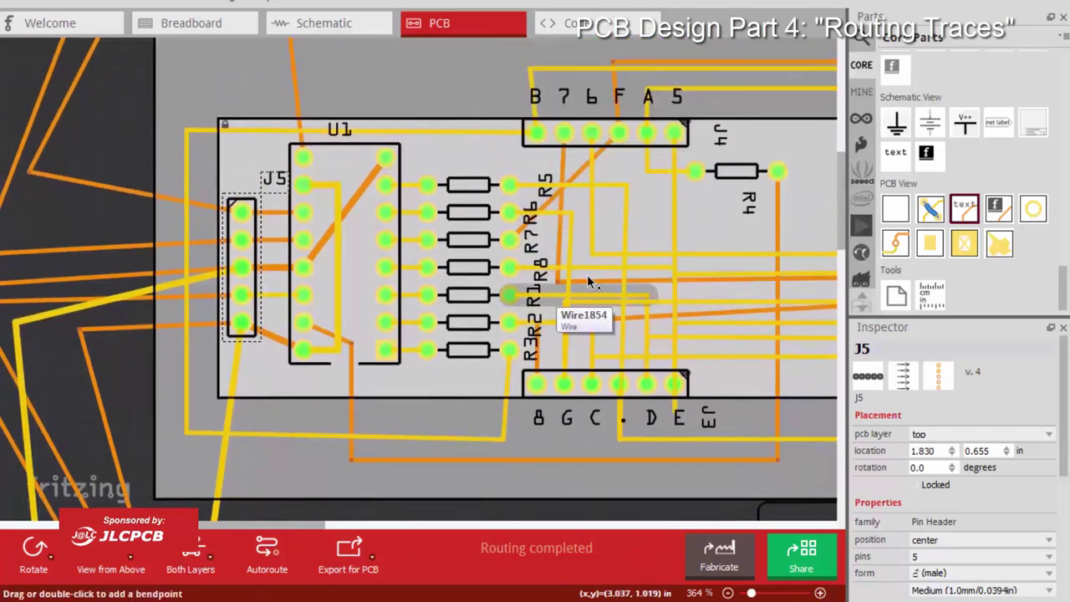
right_click(558, 302)
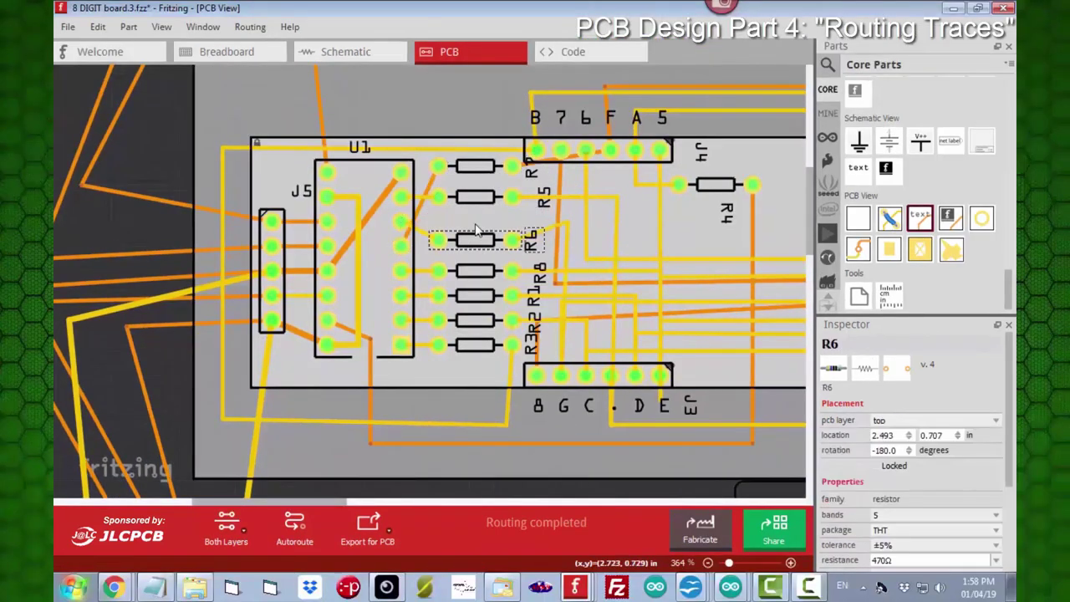
mouse_move(475, 166)
mouse_down()
mouse_move(475, 246)
mouse_move(475, 196)
mouse_move(507, 115)
mouse_move(577, 113)
mouse_move(605, 89)
mouse_up()
mouse_move(610, 376)
mouse_down()
mouse_move(595, 219)
mouse_move(512, 221)
mouse_up()
drag(560, 298, 611, 254)
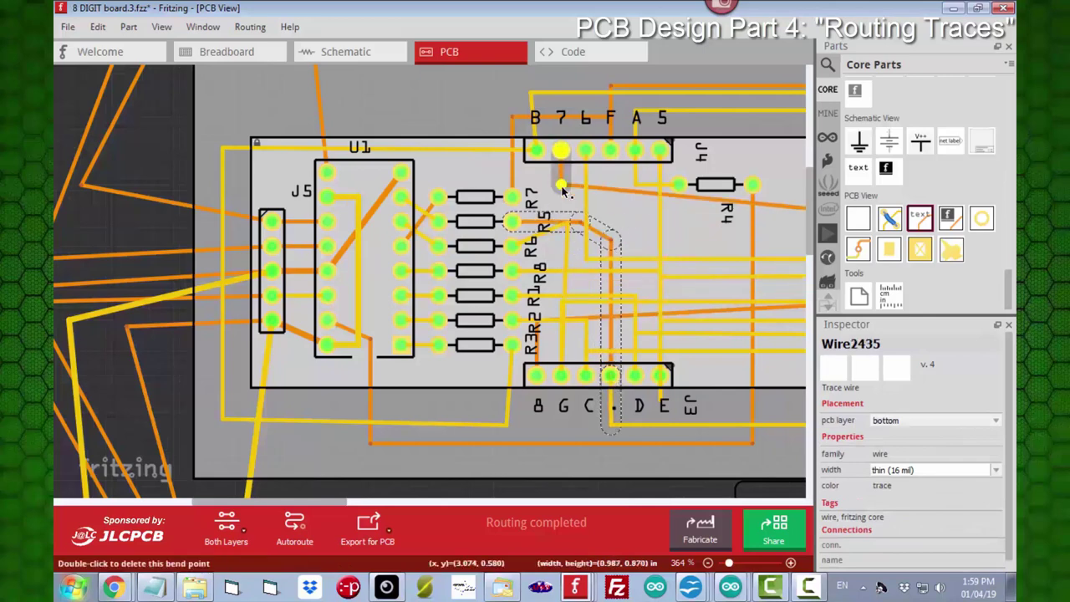
click(514, 321)
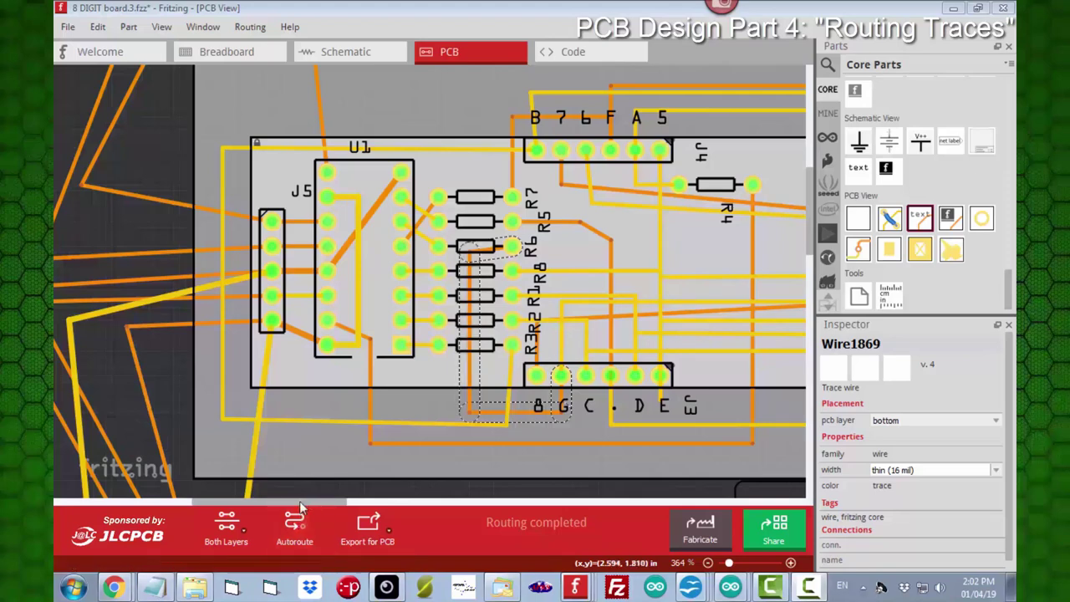
- Run the design rules check again and examine the overlaps around headers J4 and J3 and resistor R4
drag(299, 500, 341, 549)
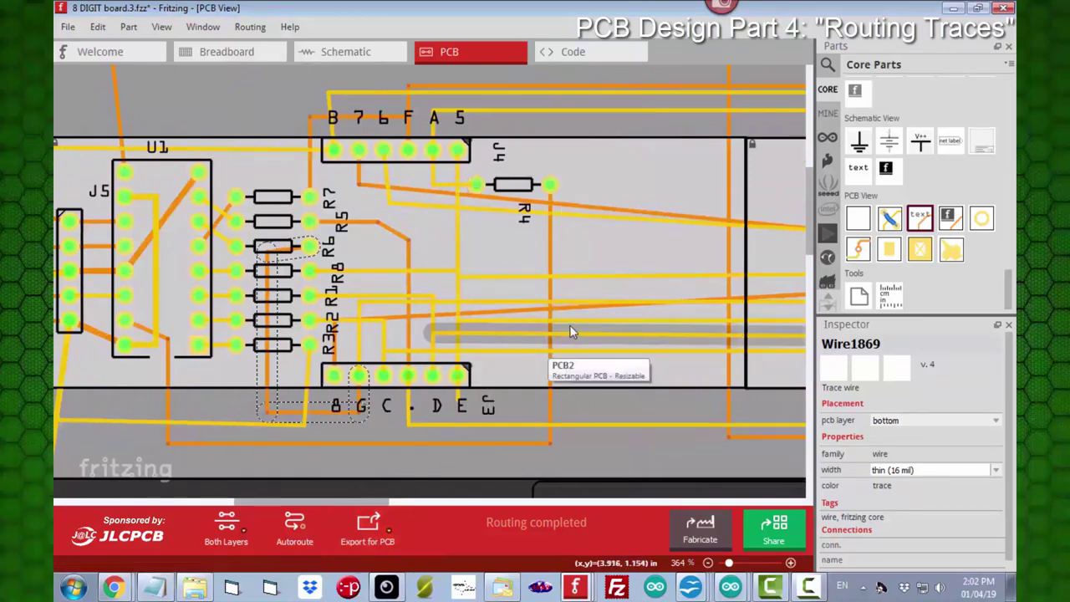
click(250, 110)
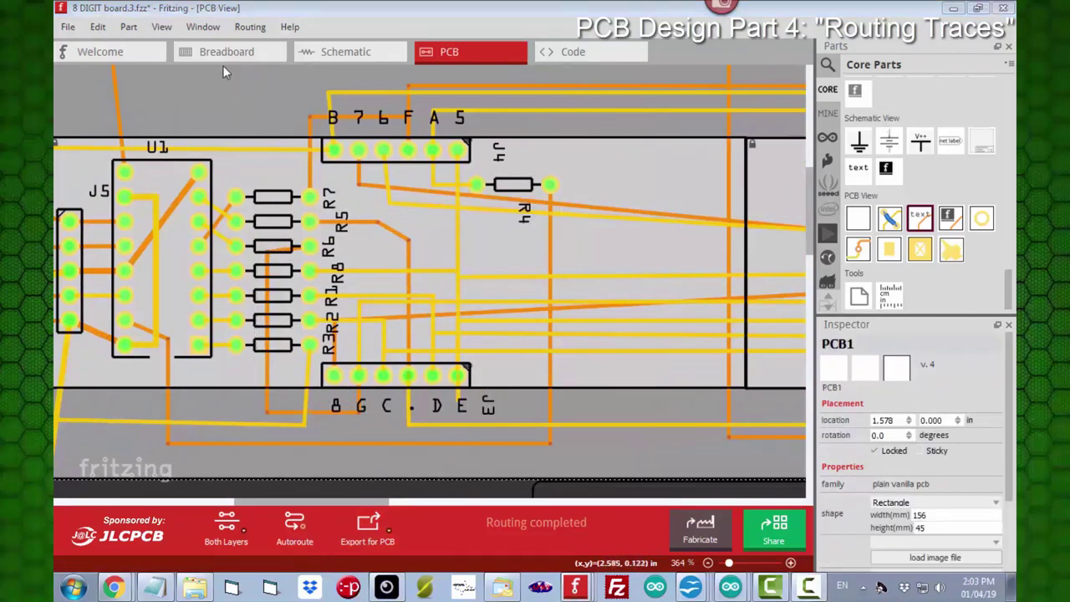
click(250, 27)
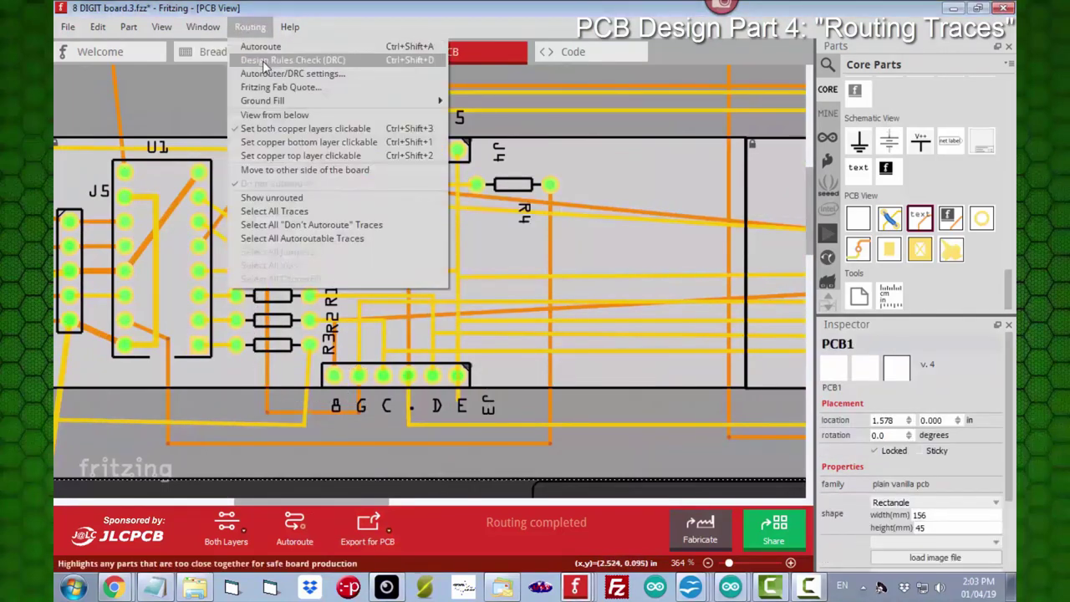
click(264, 61)
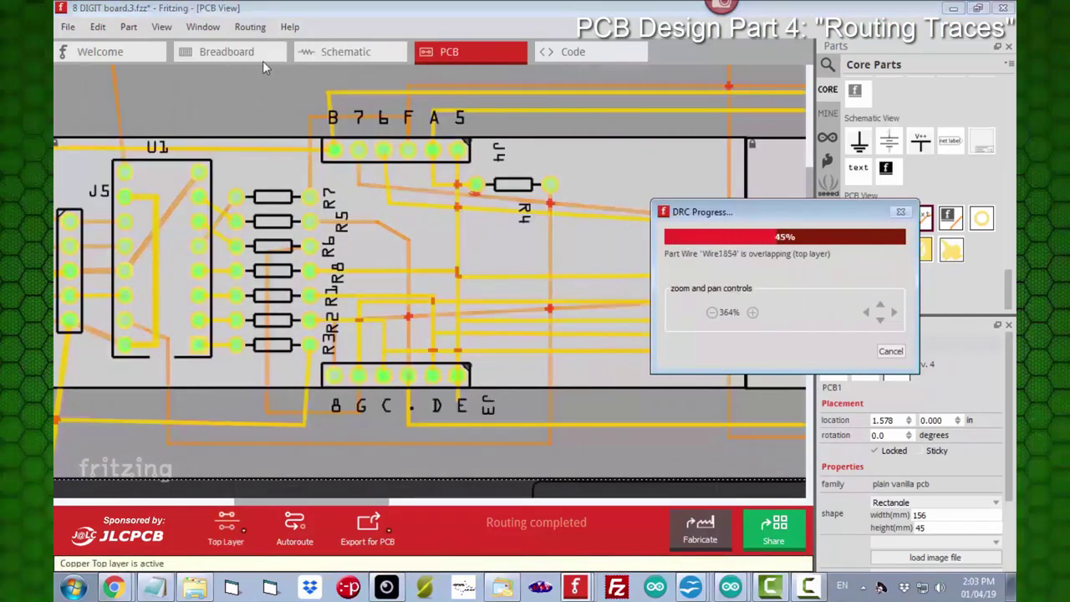
drag(522, 134, 851, 125)
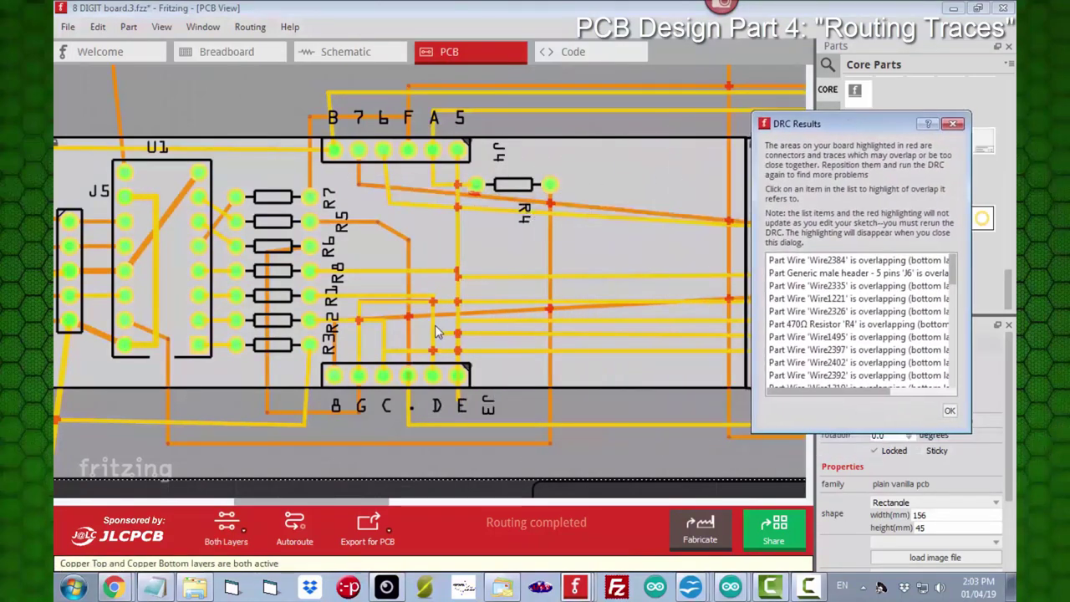
- Move the vertical trace running down from J4's pin 5 to the bottom layer
scroll(434, 324, up, 2)
scroll(435, 324, up, 1)
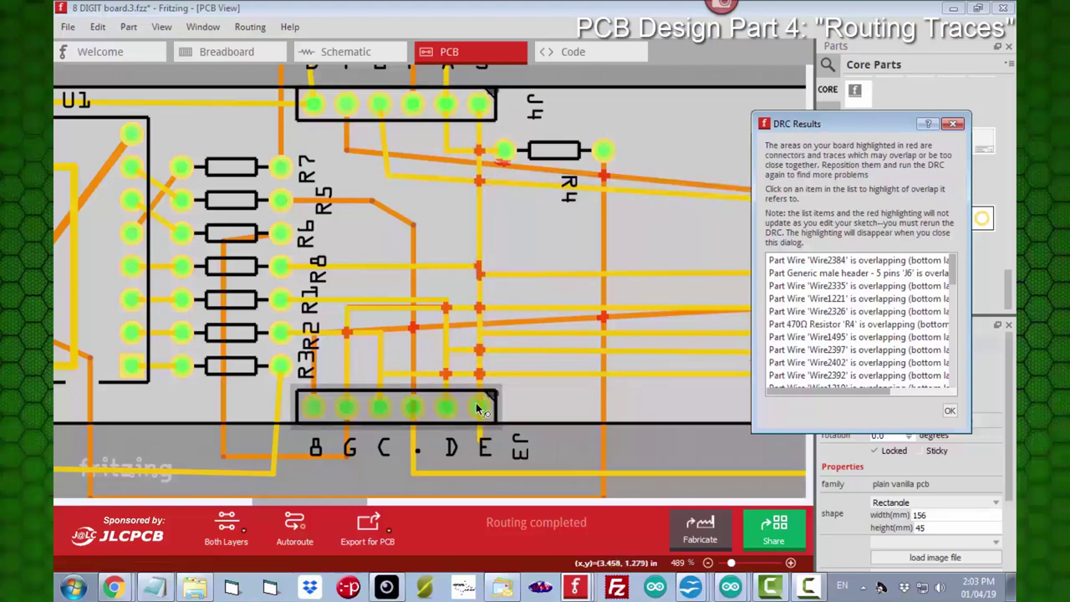
click(477, 248)
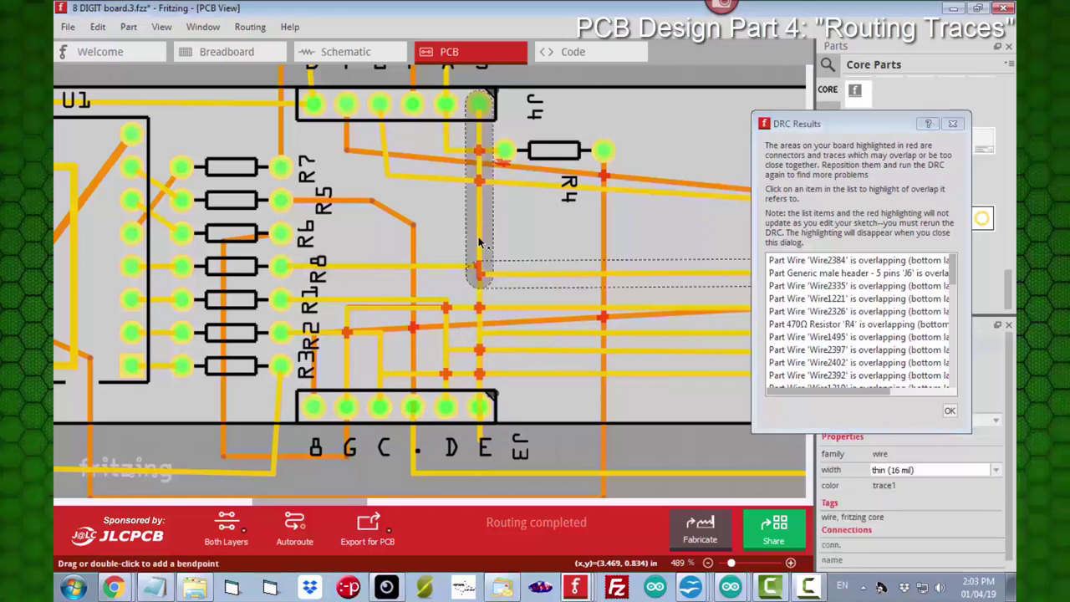
right_click(474, 245)
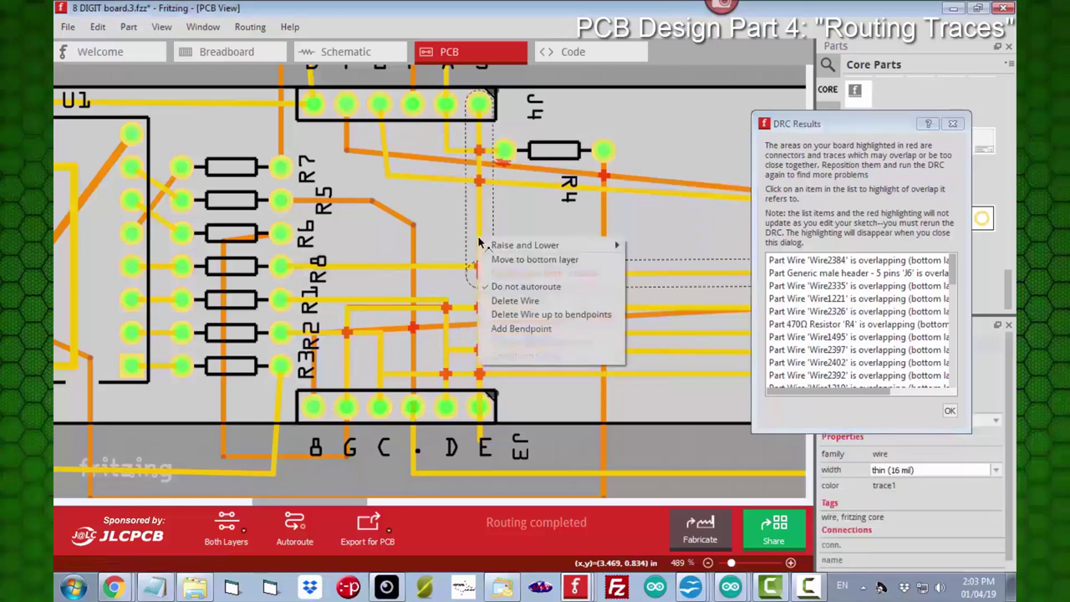
click(522, 259)
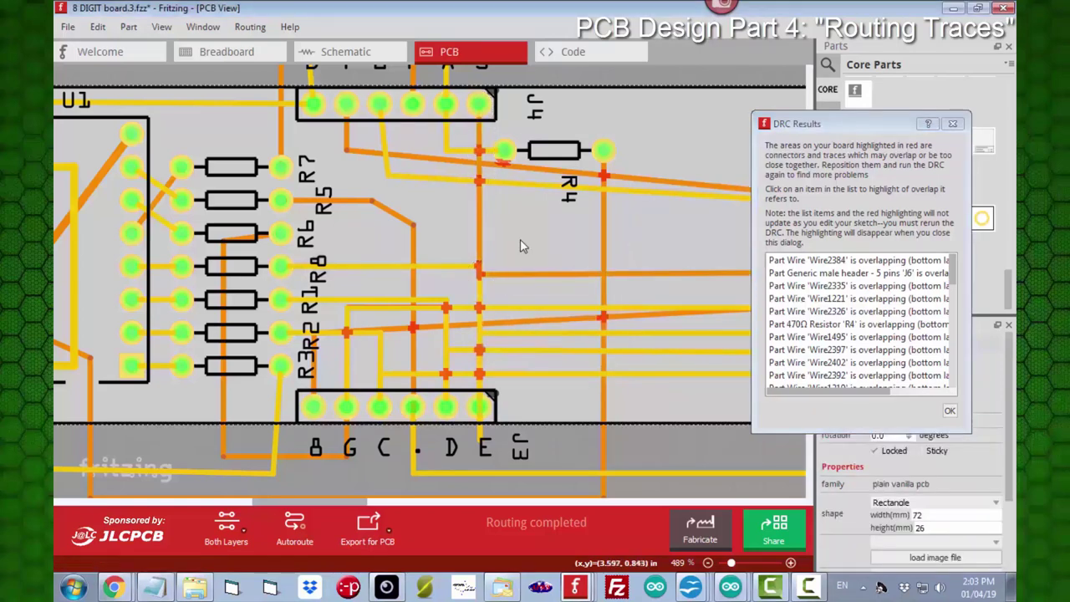
- Rerun the design rules check, examine the overlaps between headers J4 and J3, and close the results
click(952, 123)
click(250, 26)
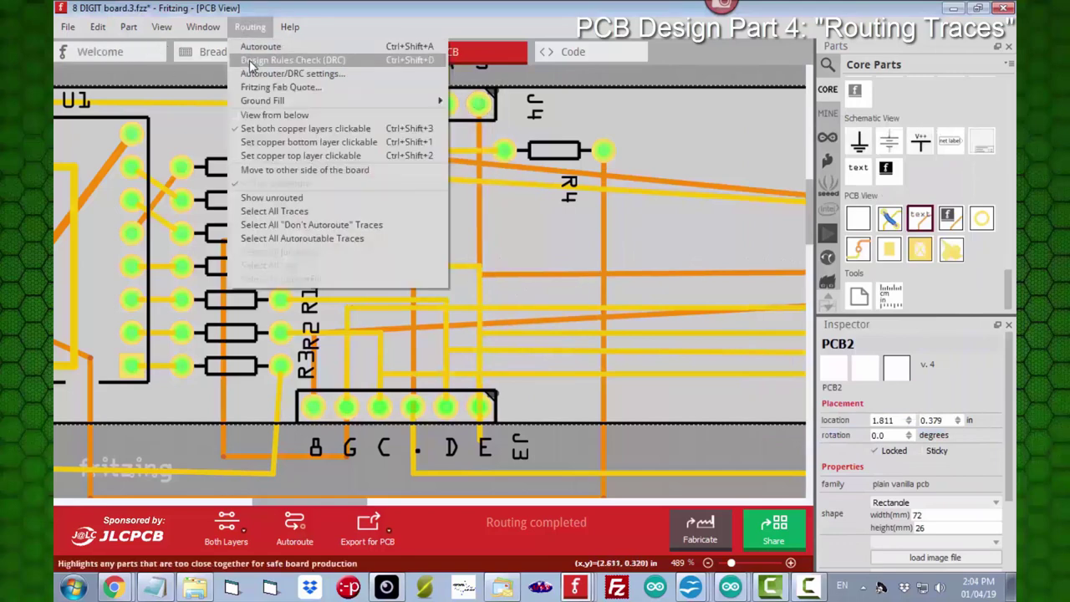
click(251, 60)
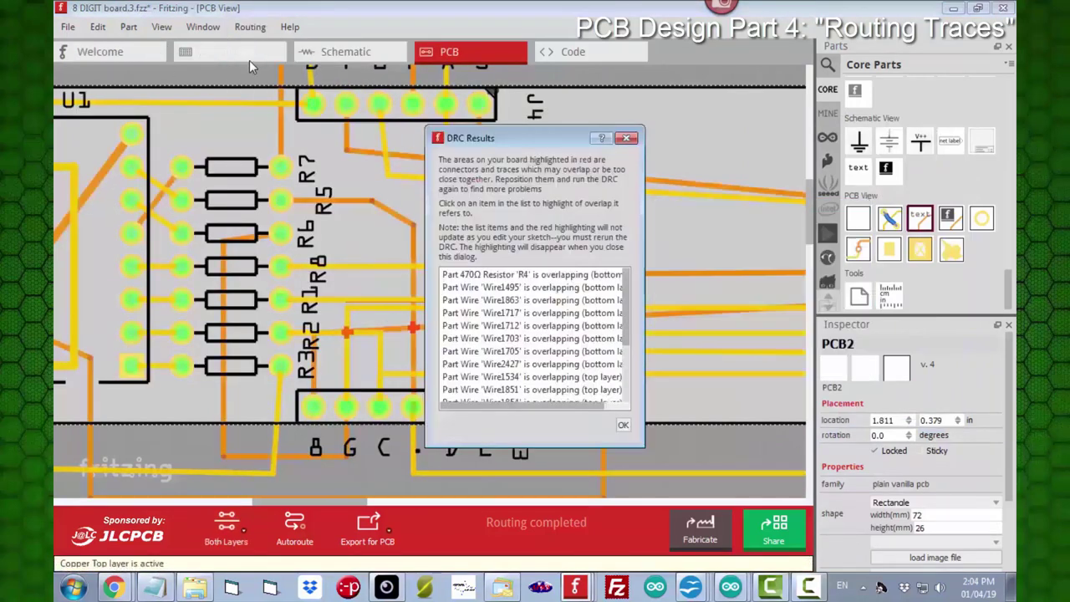
drag(552, 138, 811, 135)
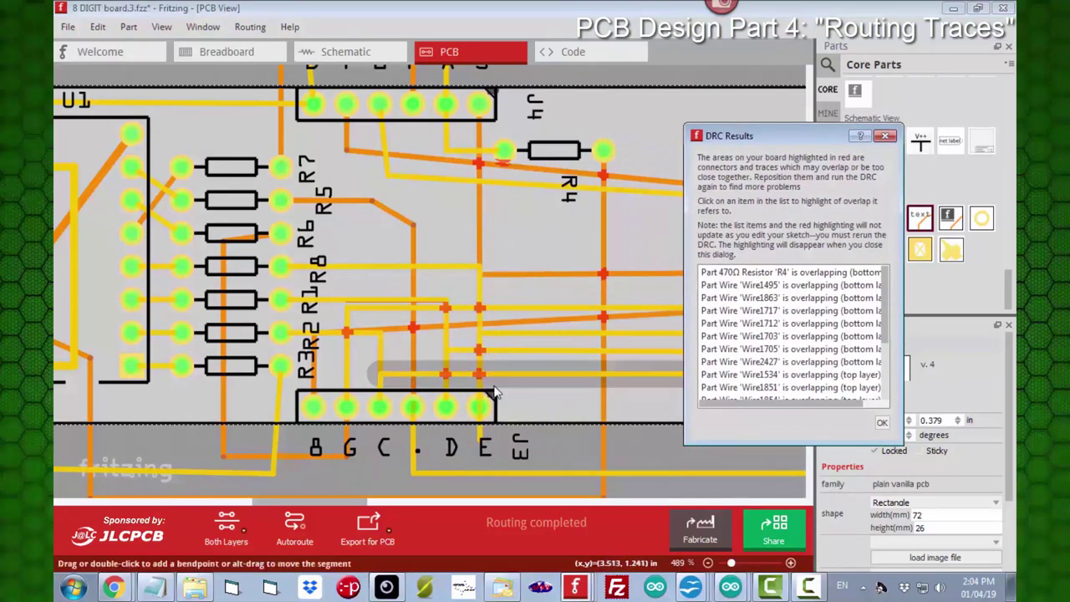
key(Escape)
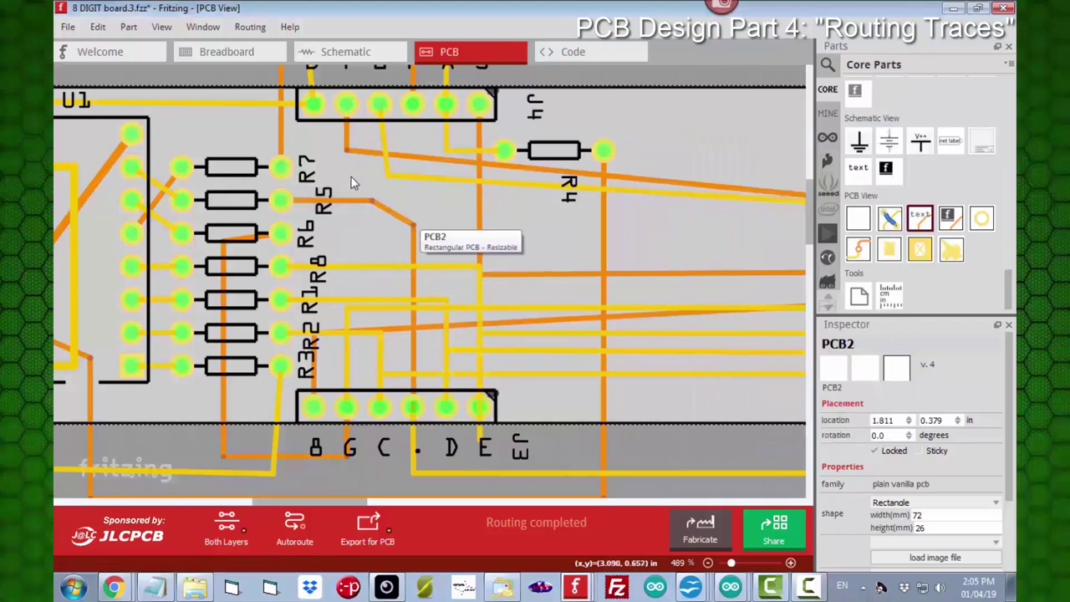
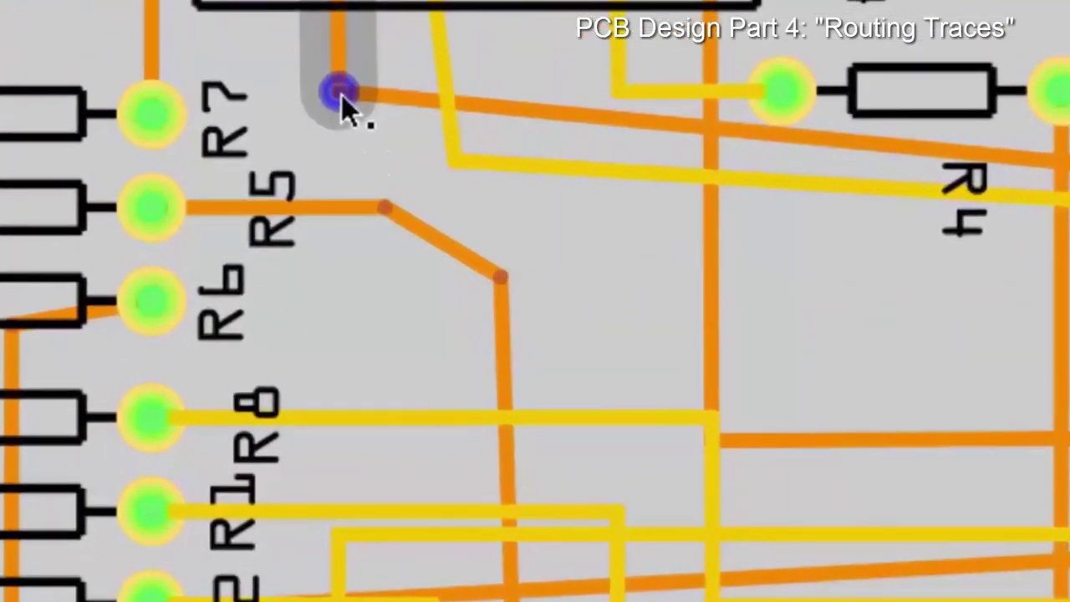
- Convert the bendpoint below J4's pin 7 to a via and move the long trace leading from it to the top layer
right_click(341, 94)
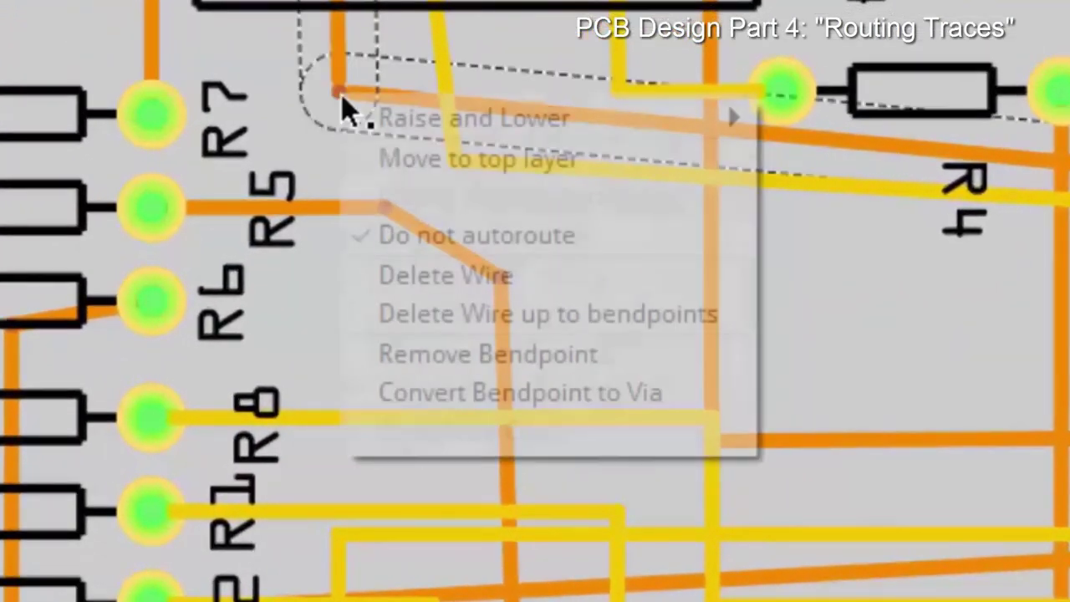
click(452, 392)
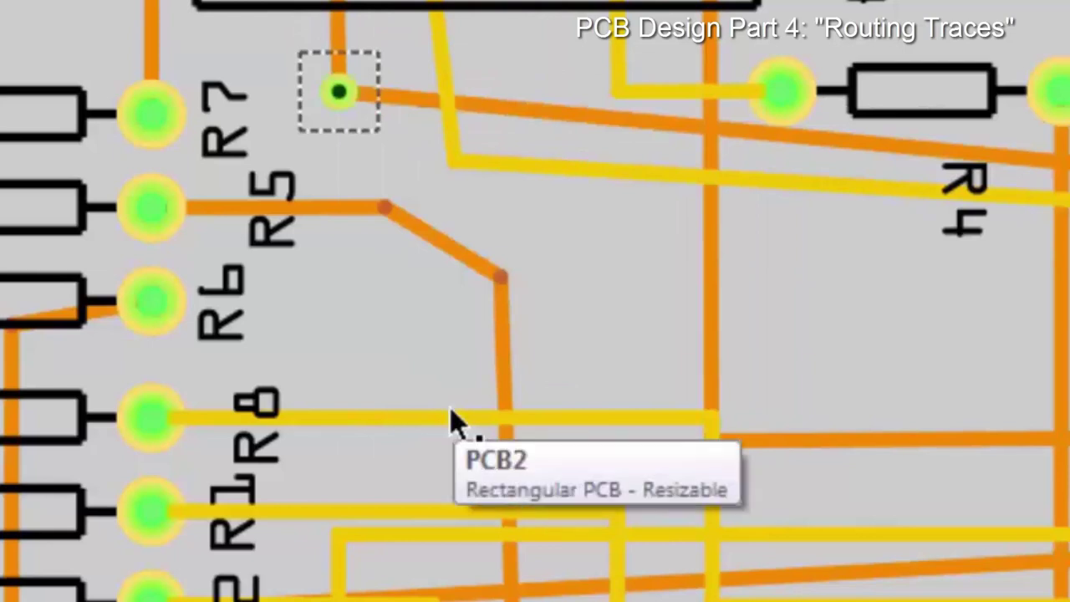
click(509, 108)
right_click(510, 108)
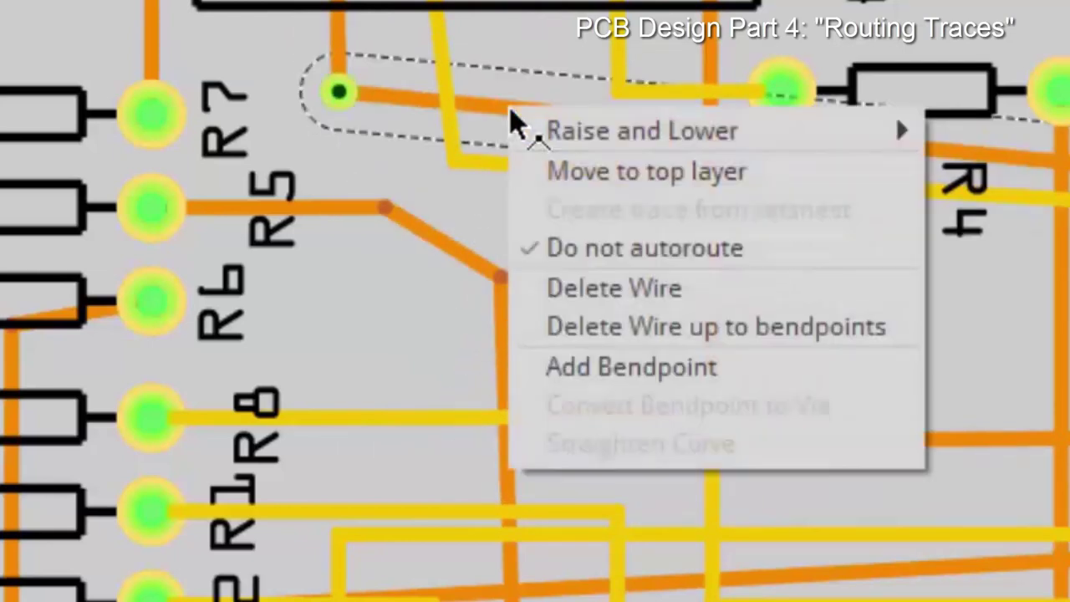
click(583, 173)
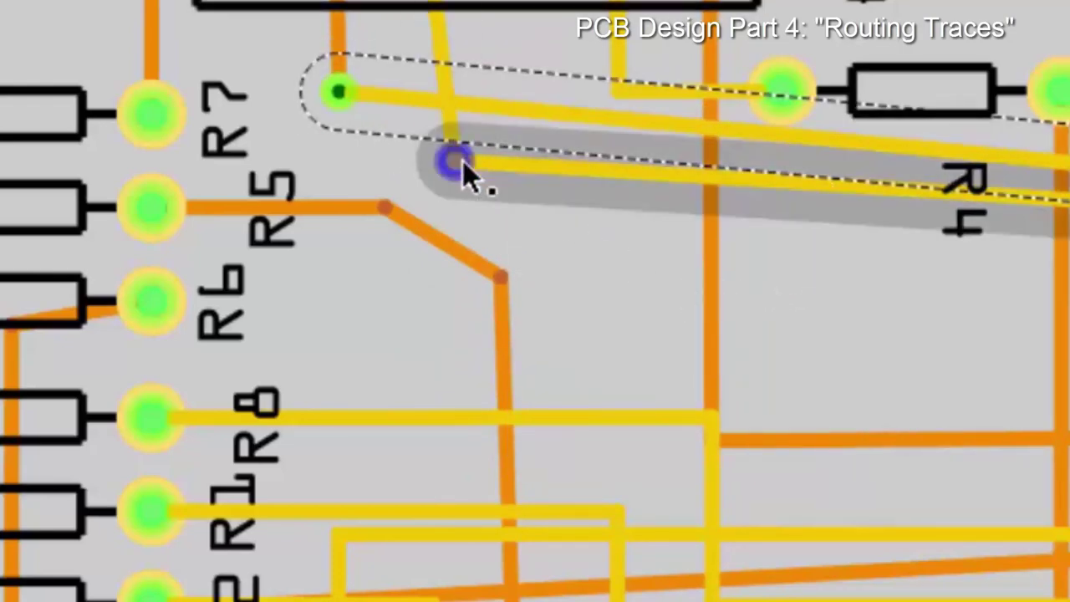
- Convert the bendpoint below J4's pin 6 to a via and put the short trace between pin and via on the bottom layer
right_click(463, 160)
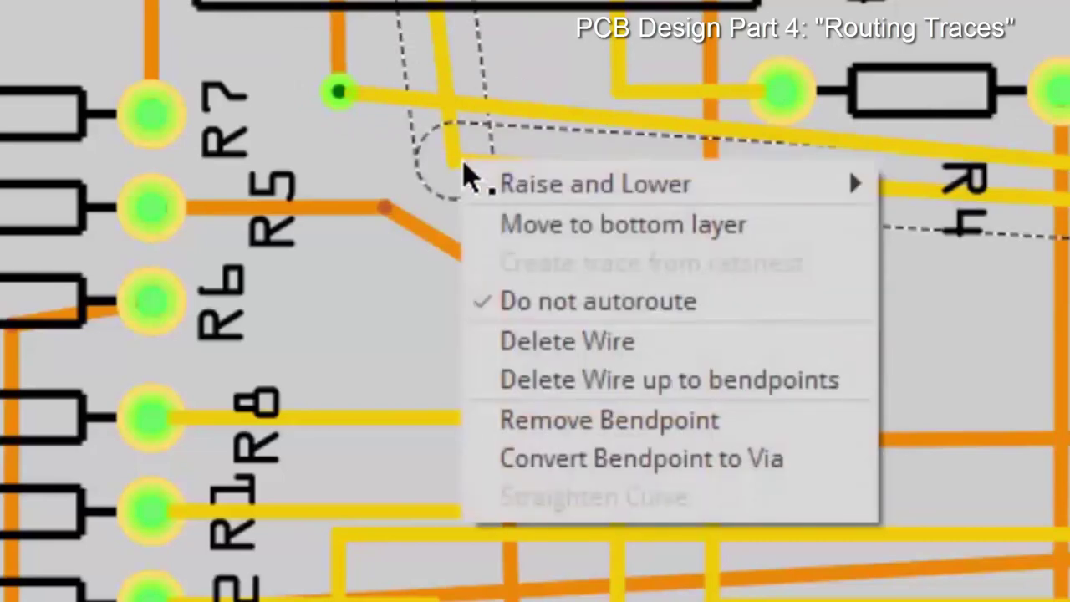
click(568, 459)
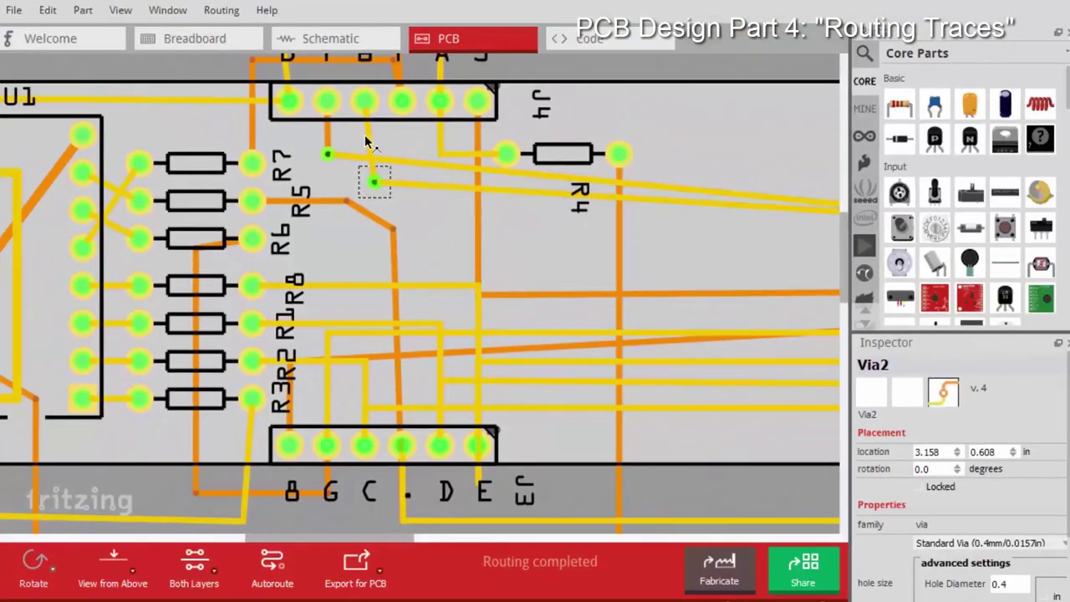
click(372, 142)
right_click(374, 138)
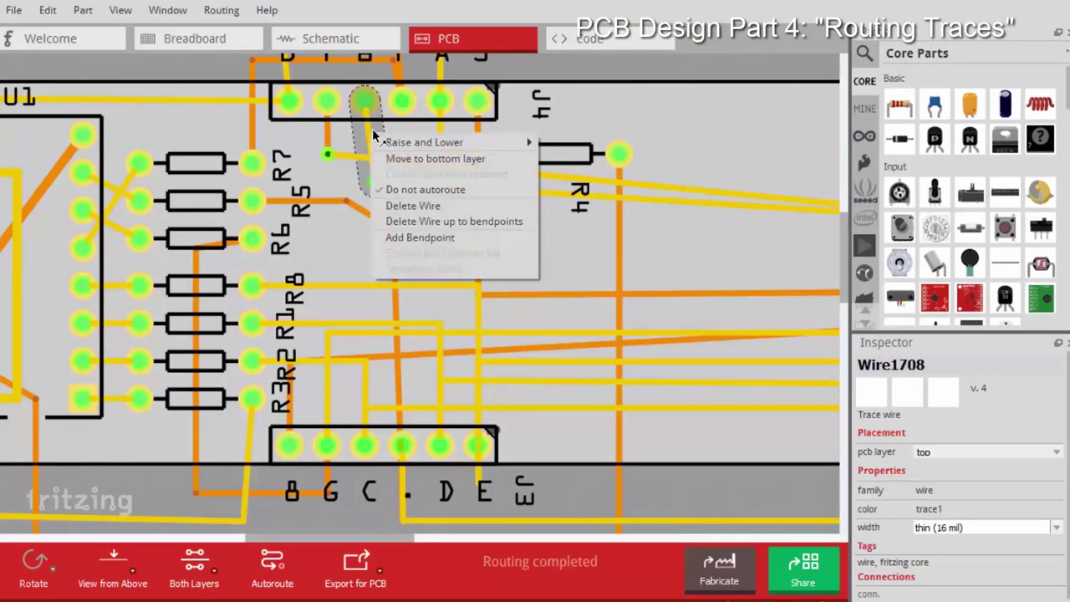
click(394, 159)
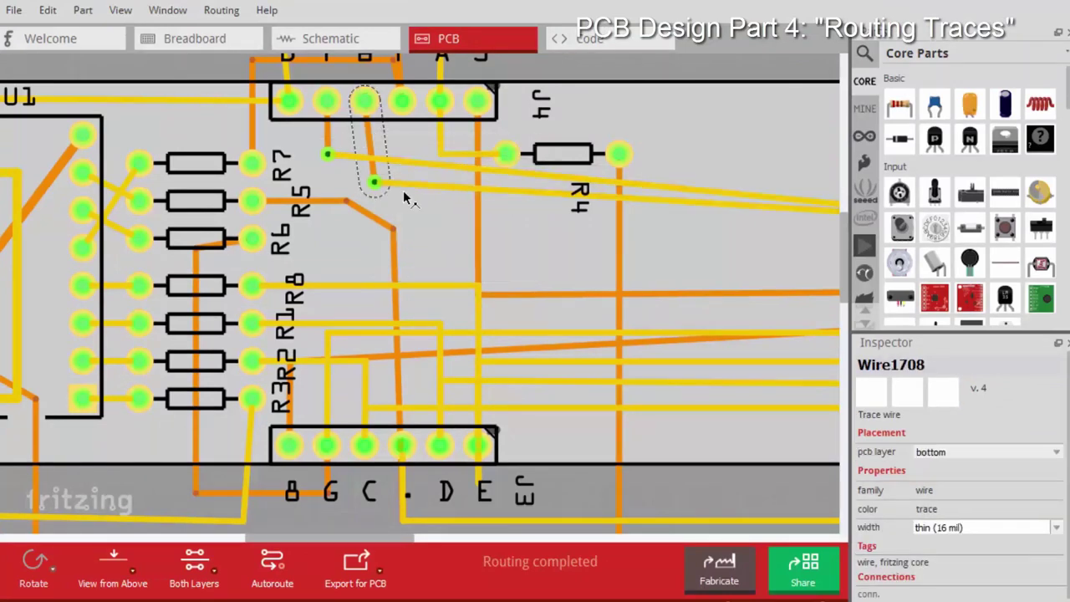
click(410, 210)
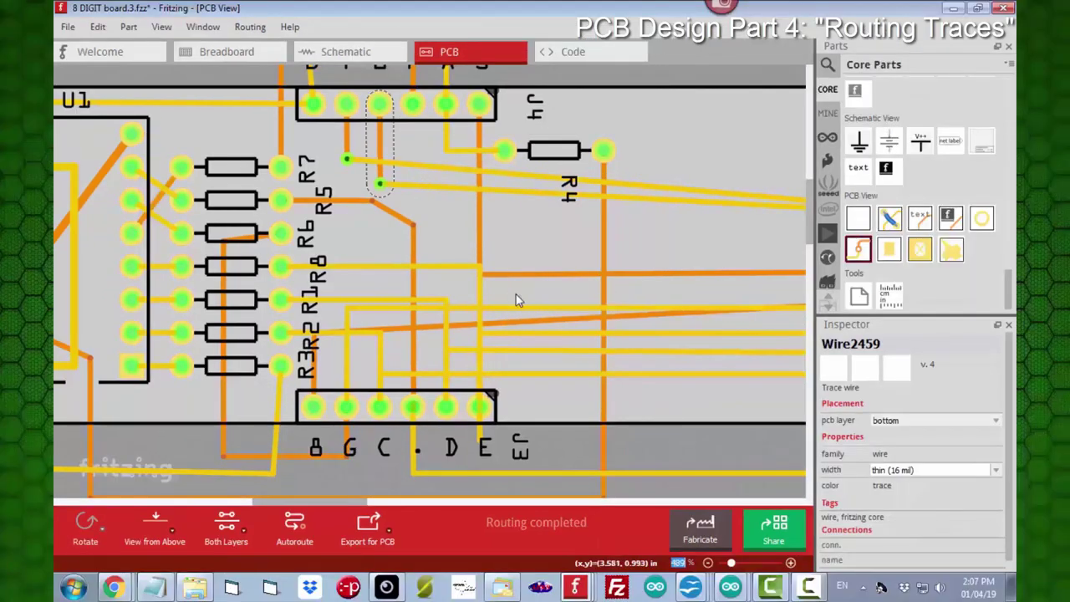
- Place R4 with its first pad straight below J4's A pin and move their connecting trace to the bottom layer
mouse_move(556, 153)
mouse_down()
mouse_move(486, 223)
mouse_move(494, 220)
mouse_up()
right_click(443, 133)
click(493, 151)
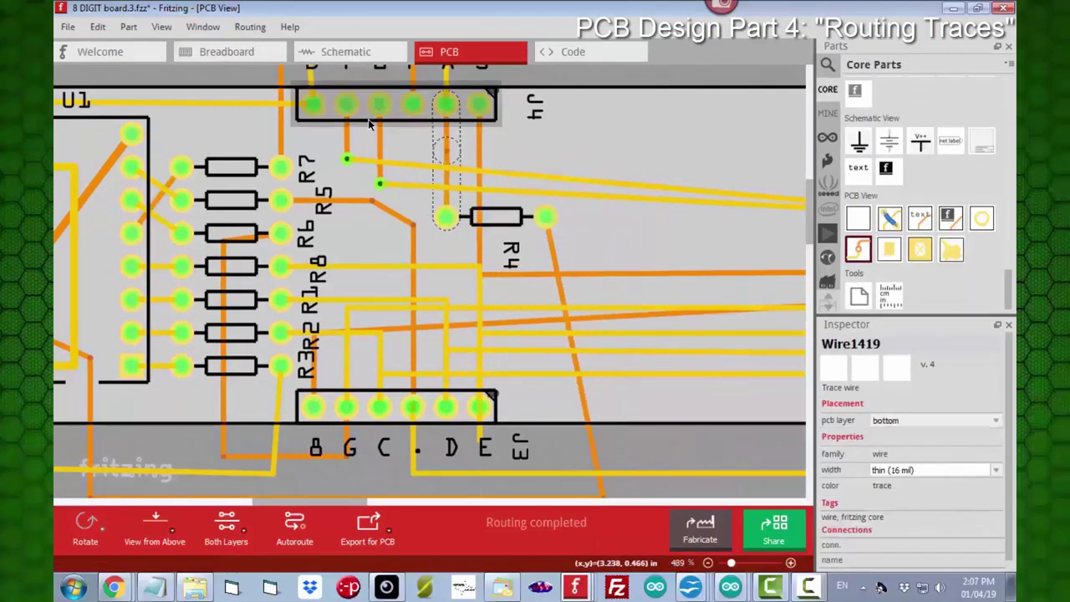
- Bend the top-layer trace from J4's pin 6 via before it reaches U2, keeping its long run nearly level
click(563, 179)
scroll(382, 501, right, 5)
scroll(345, 307, down, 5)
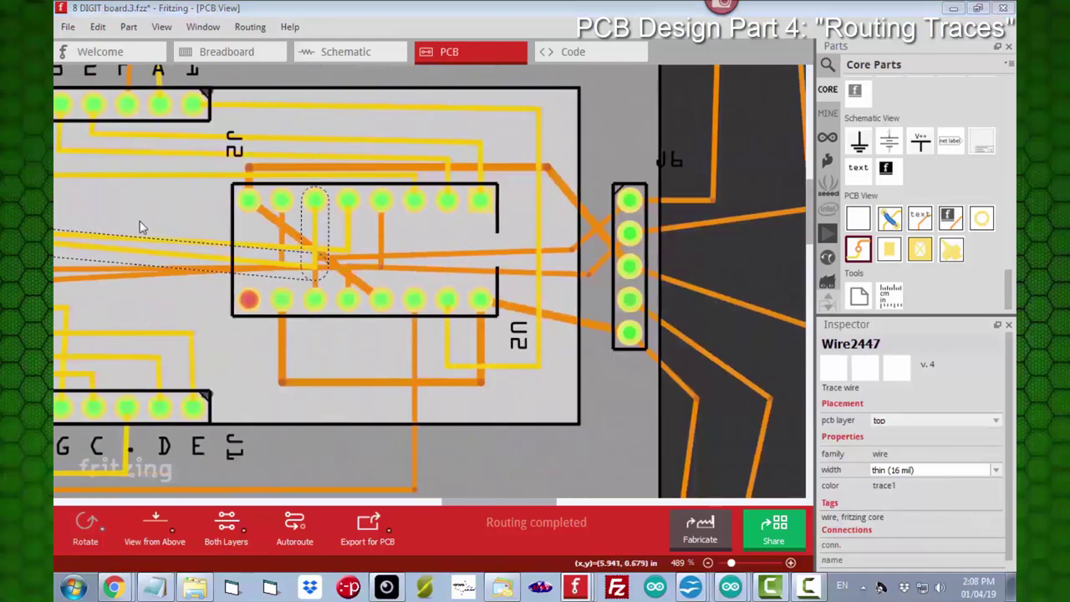
ctrl+scroll(345, 306, down, 2)
scroll(545, 237, left, 10)
scroll(391, 501, right, 6)
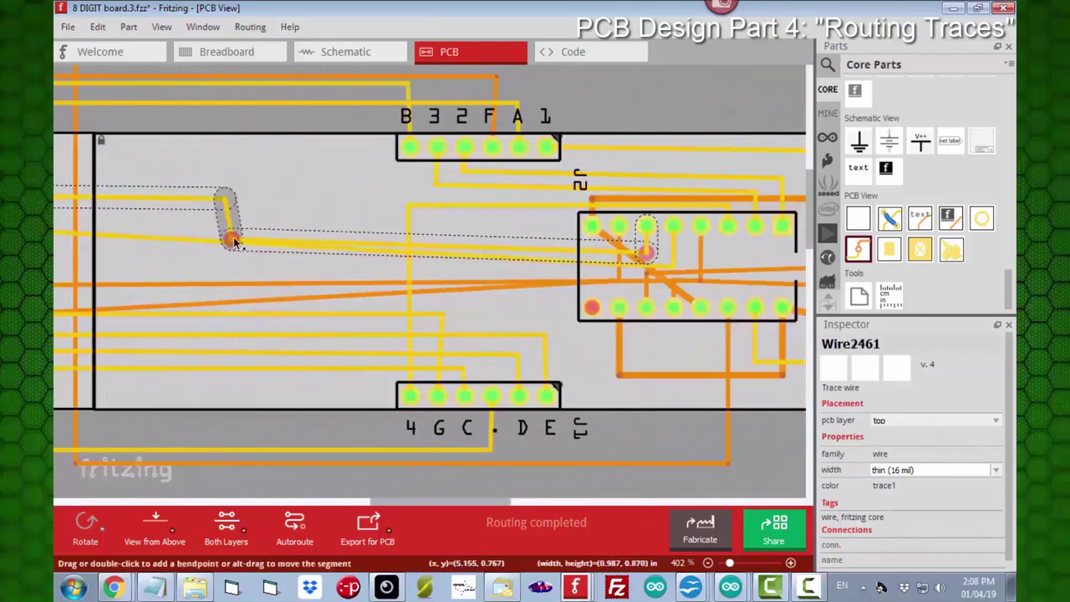
drag(391, 500, 341, 525)
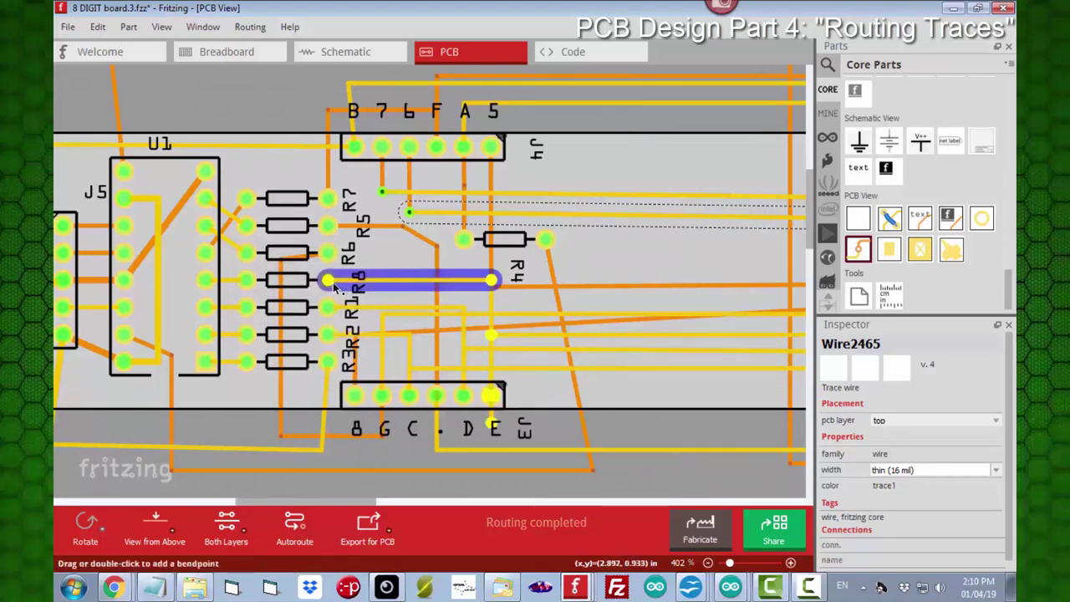
- Remove the bendpoint below J3's E pin and convert the corner bendpoint of R8's trace to a via
right_click(493, 428)
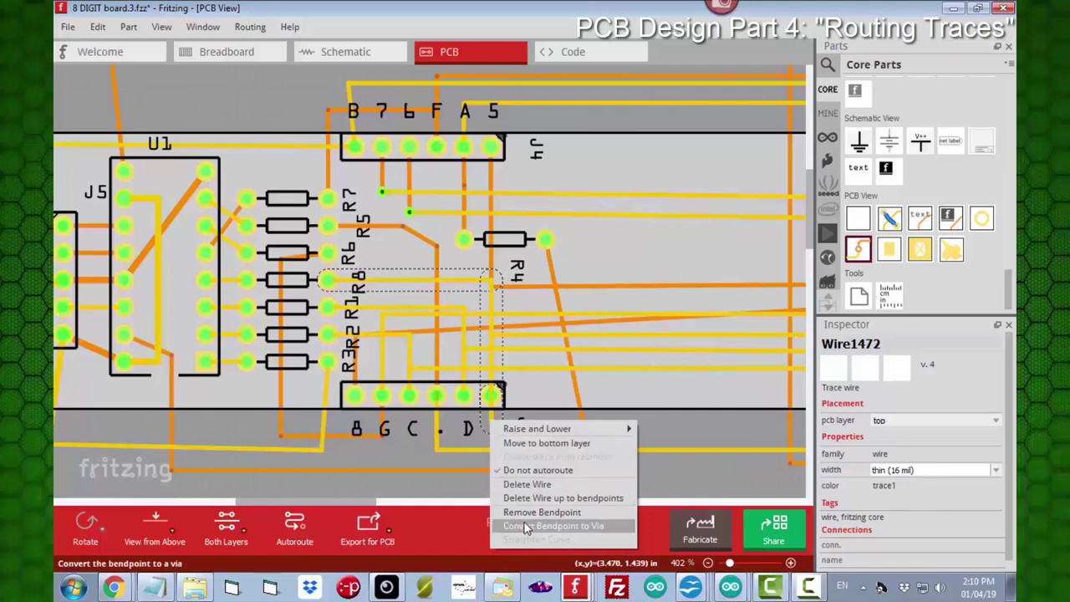
click(524, 511)
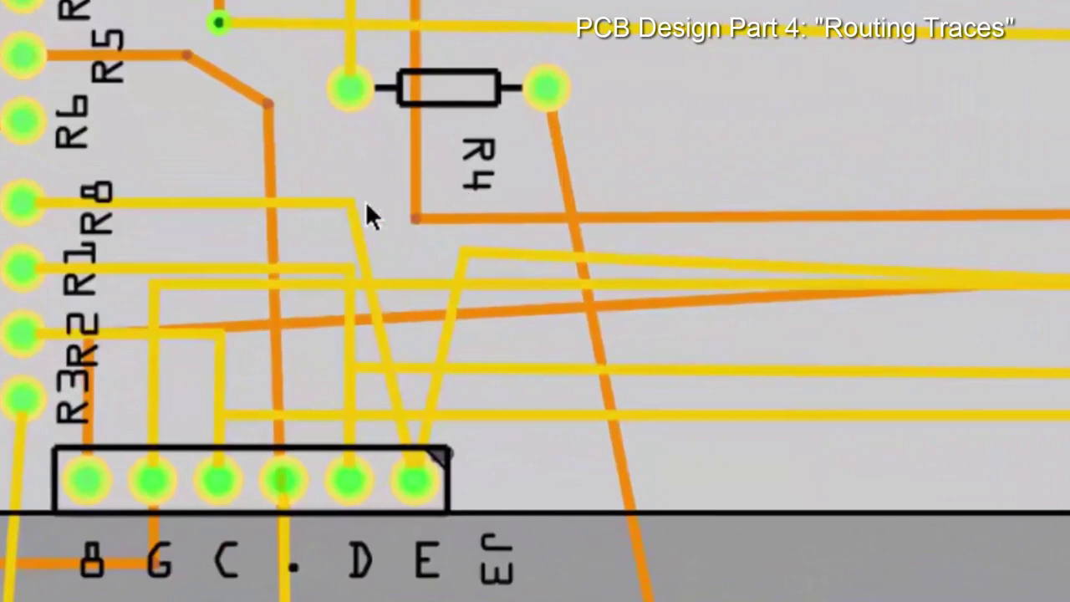
right_click(351, 204)
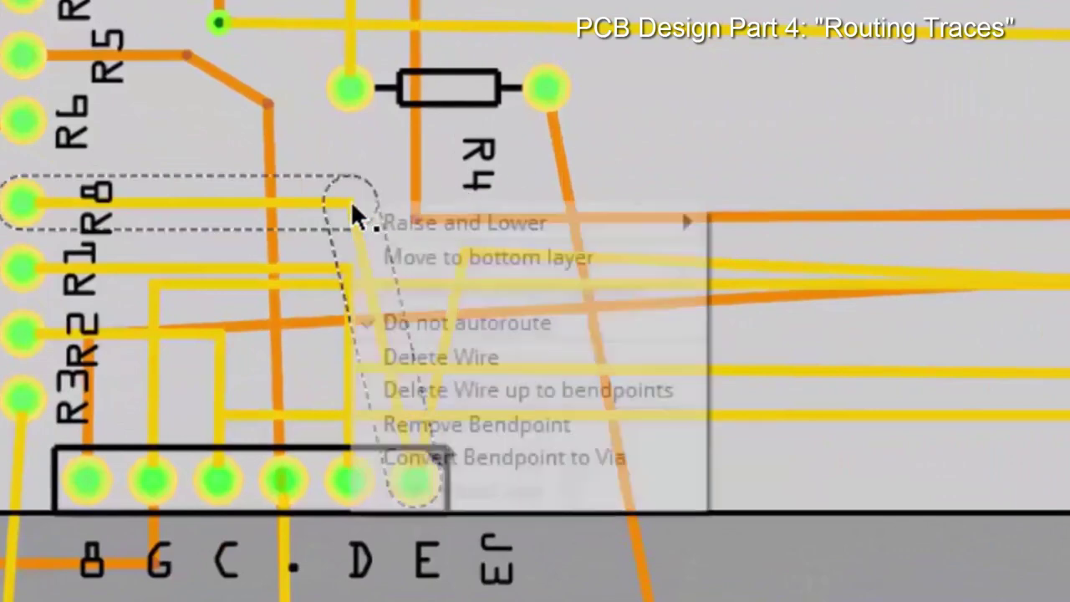
click(550, 460)
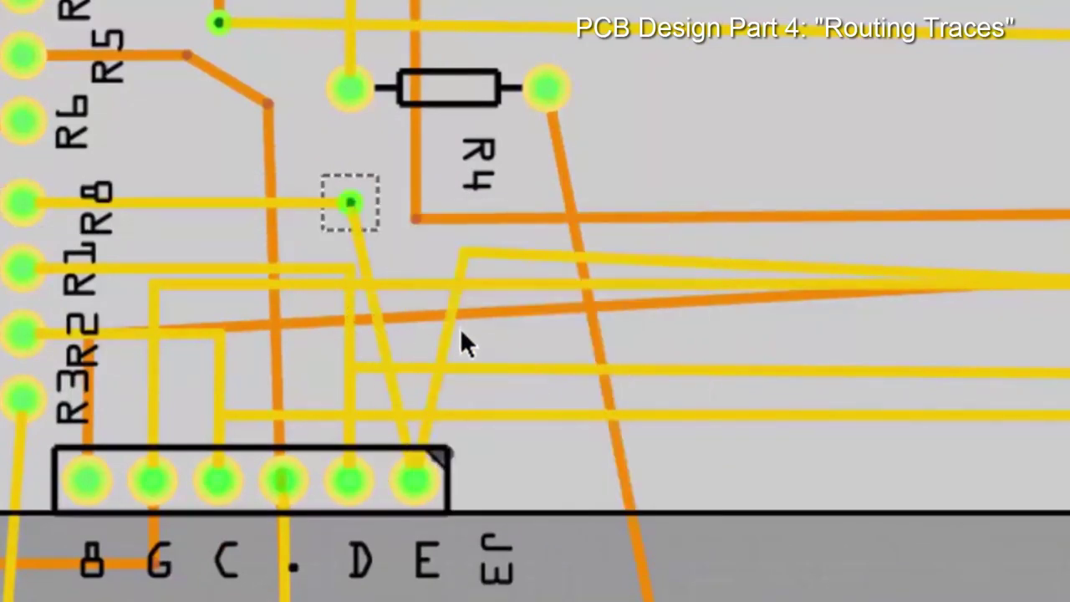
- Delete the slanted trace segment at J3's E pin and attach the remaining long trace to R8's via
click(443, 351)
right_click(443, 351)
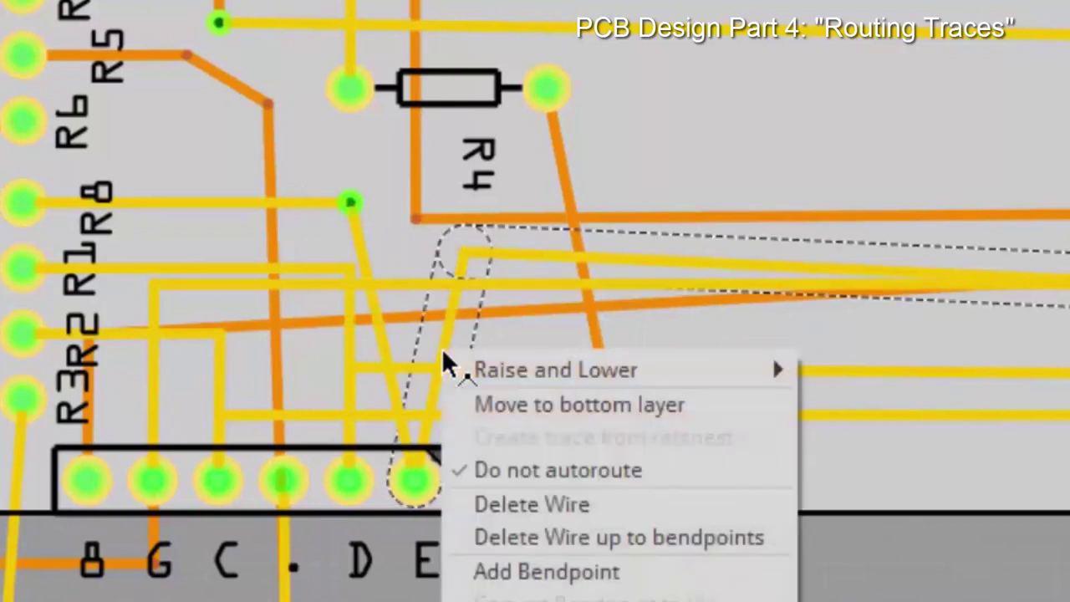
click(566, 537)
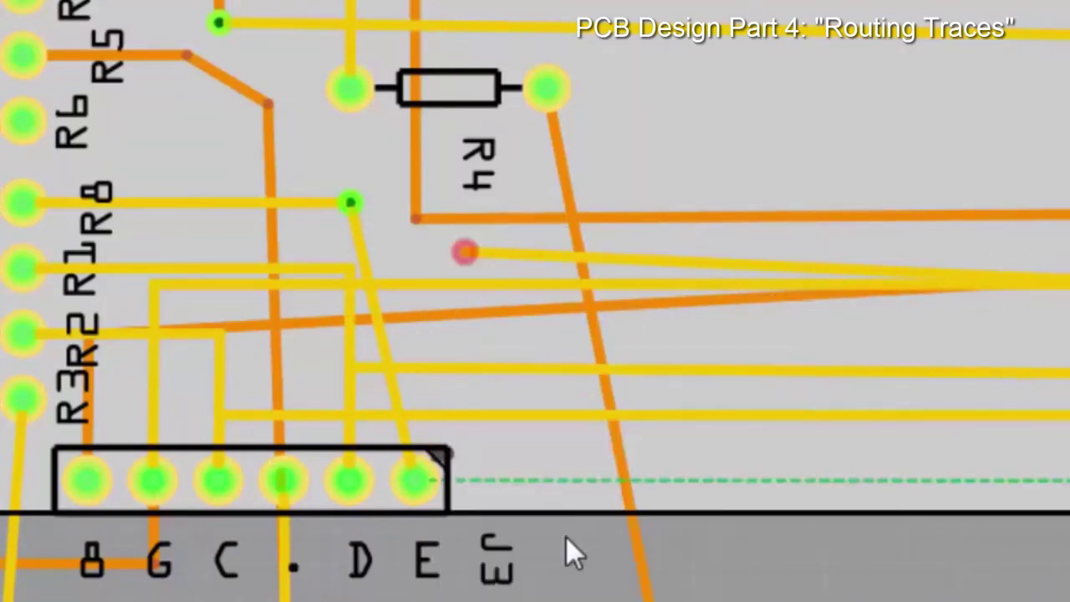
drag(465, 251, 367, 228)
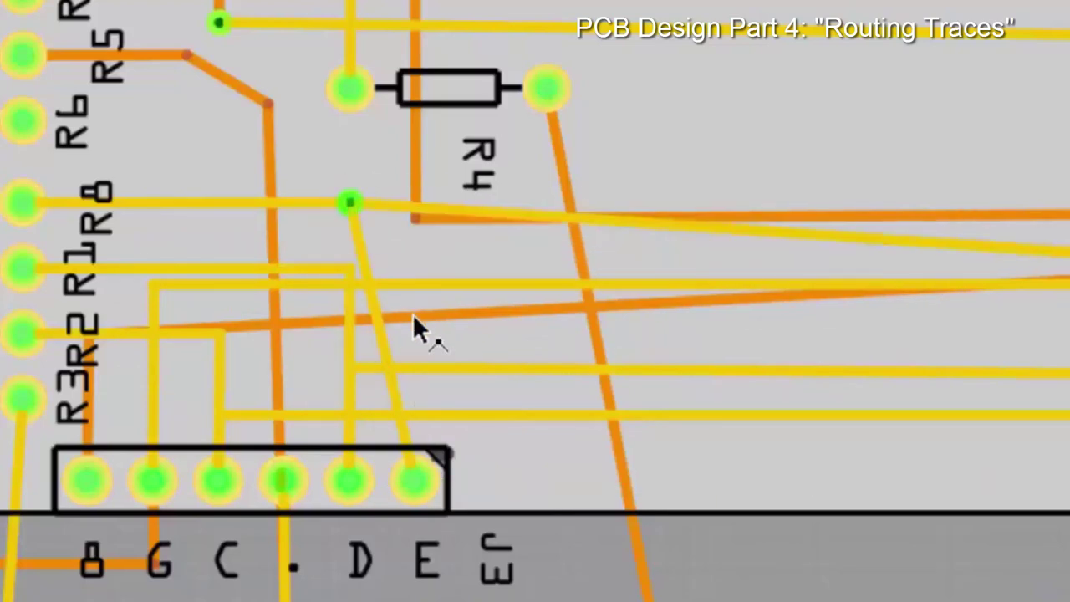
- Move the trace between R8's via and J3's E pin to the bottom layer
click(384, 347)
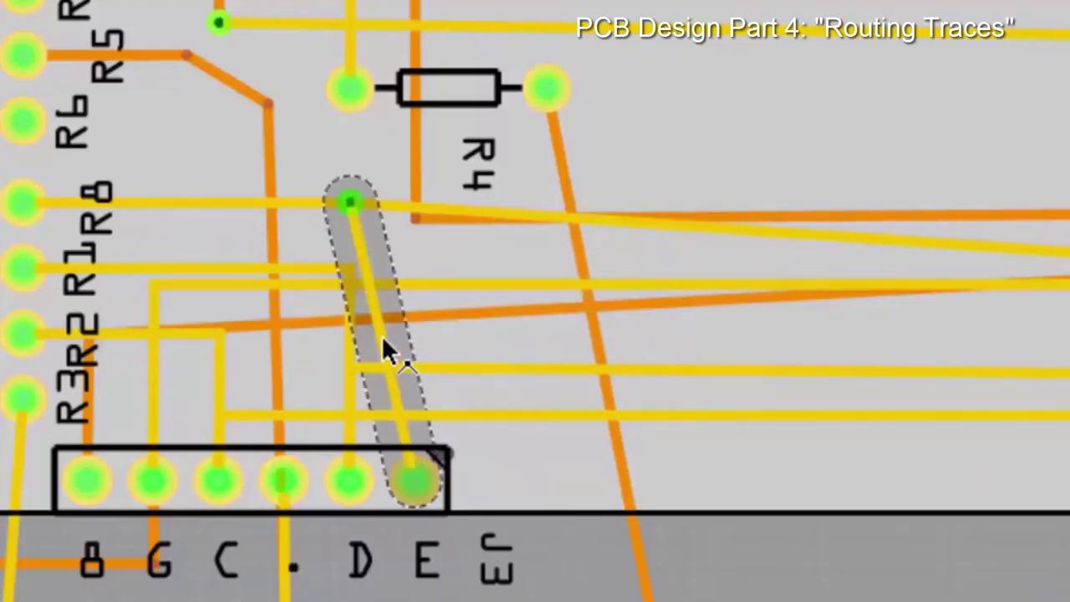
right_click(384, 347)
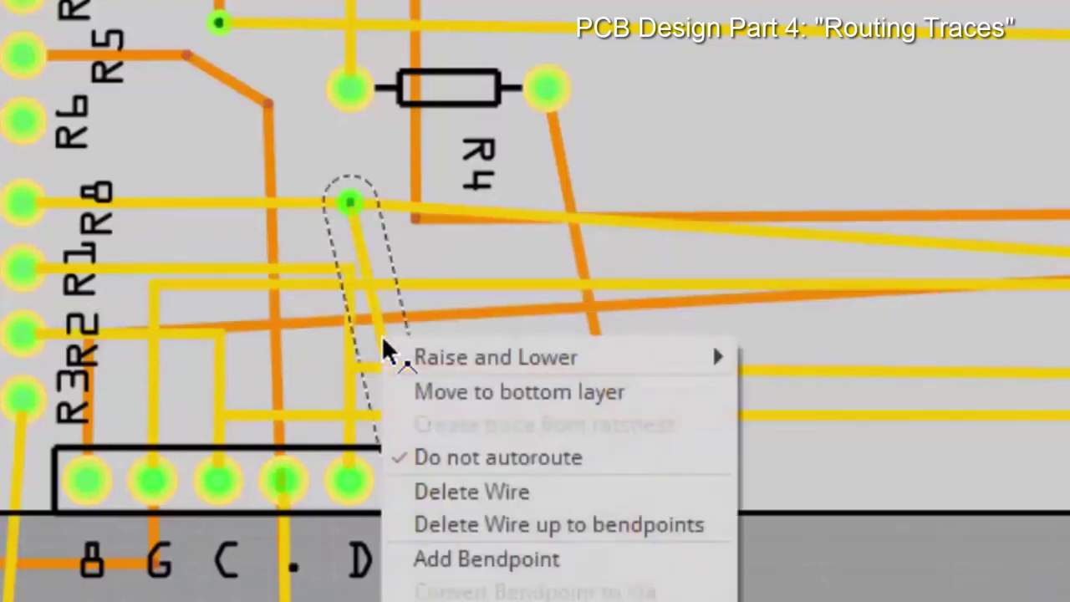
click(501, 393)
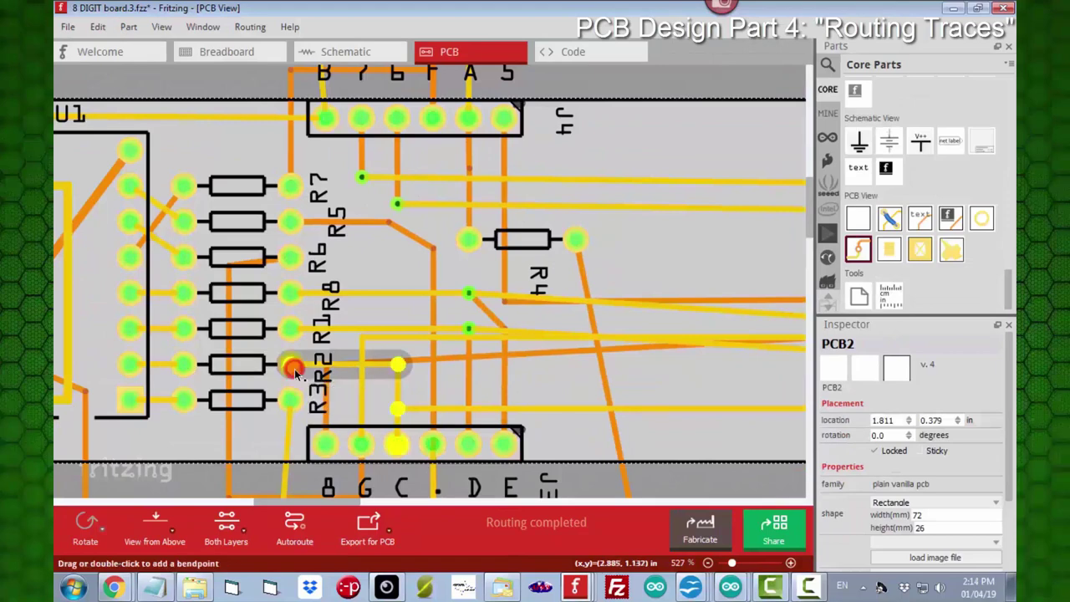
- Convert the bendpoint above J3's C pin to a via and reroute R2's trace through it
right_click(398, 418)
click(435, 481)
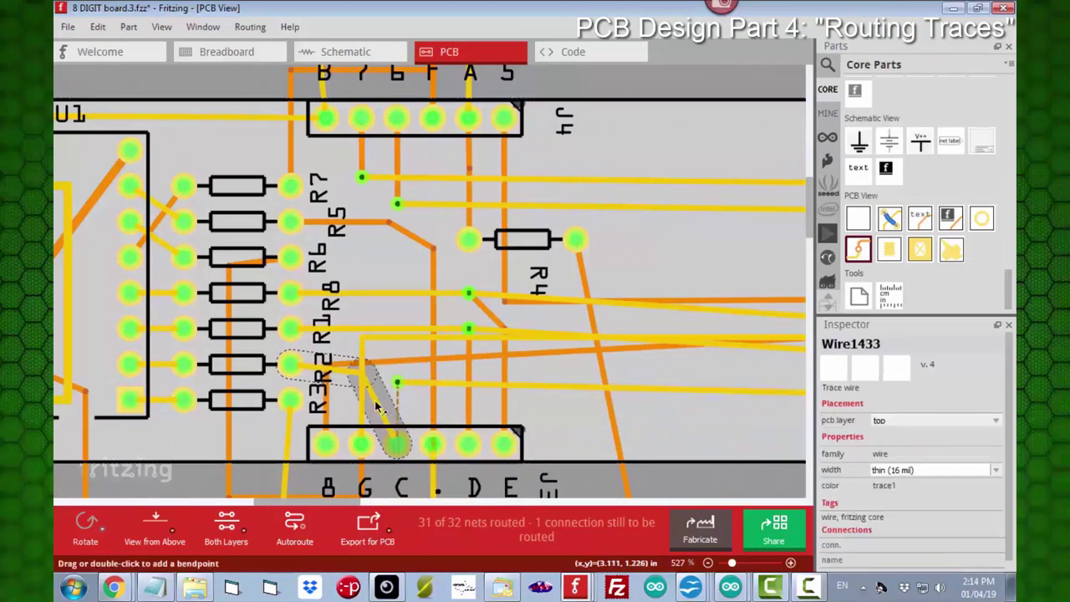
double_click(384, 378)
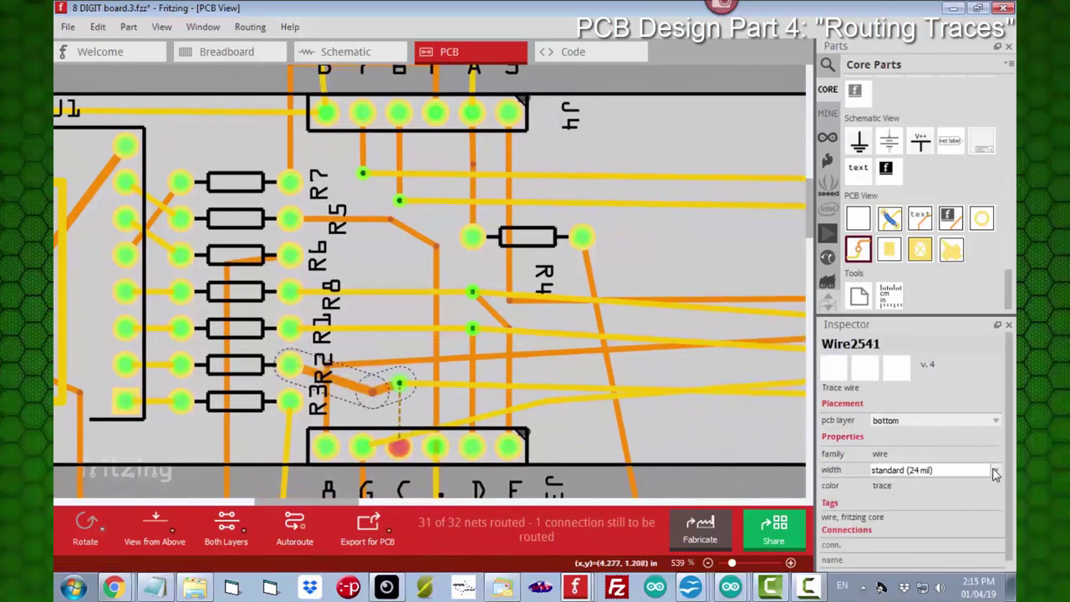
double_click(398, 418)
drag(399, 382, 401, 364)
- Run J3's G trace diagonally from its pin on the top layer and raise the lower bendpoint of J4's pin 5 trace
right_click(363, 343)
click(551, 353)
click(507, 298)
drag(507, 299, 508, 283)
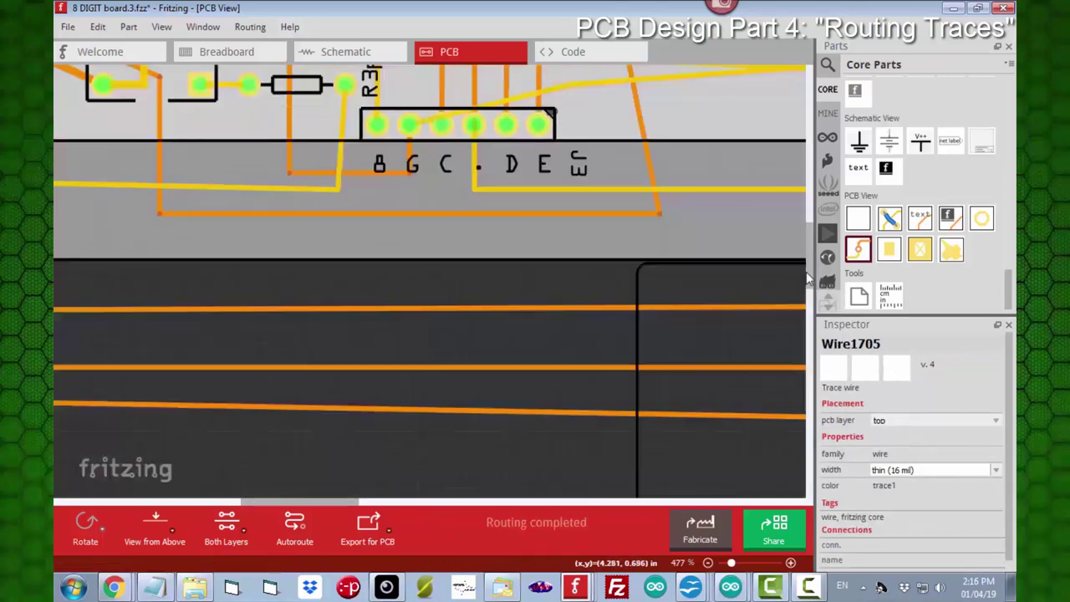
- Run the design rules check on the board after rerouting the traces around J3
scroll(430, 284, up, 3)
click(566, 399)
click(502, 260)
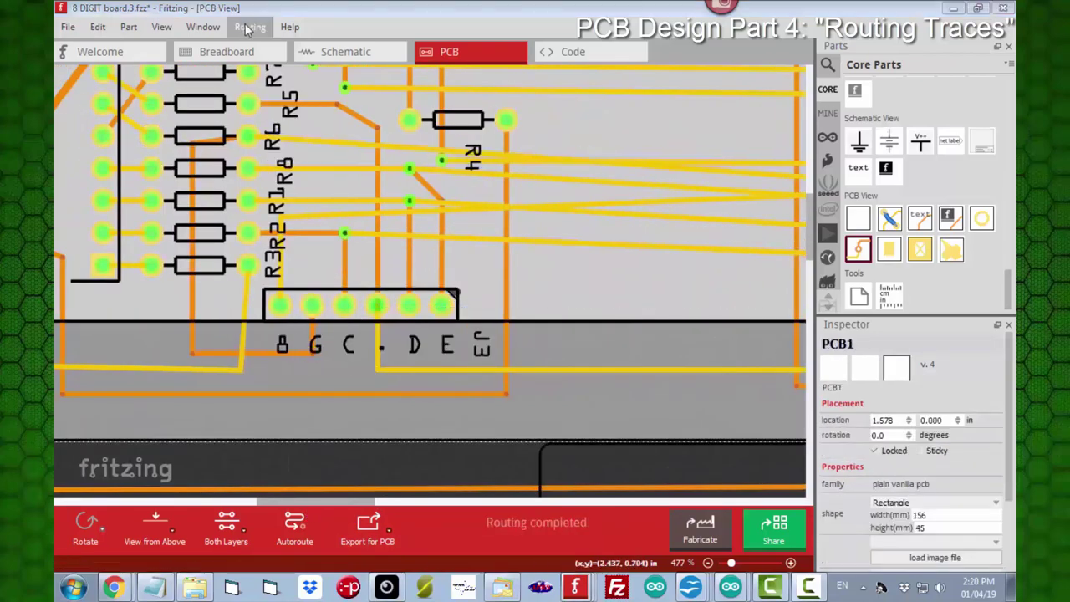
click(250, 27)
click(266, 68)
- Shift R3's long top-layer trace away from the flagged overlap beside J5 so it runs between J5 and U1
scroll(297, 376, down, 3)
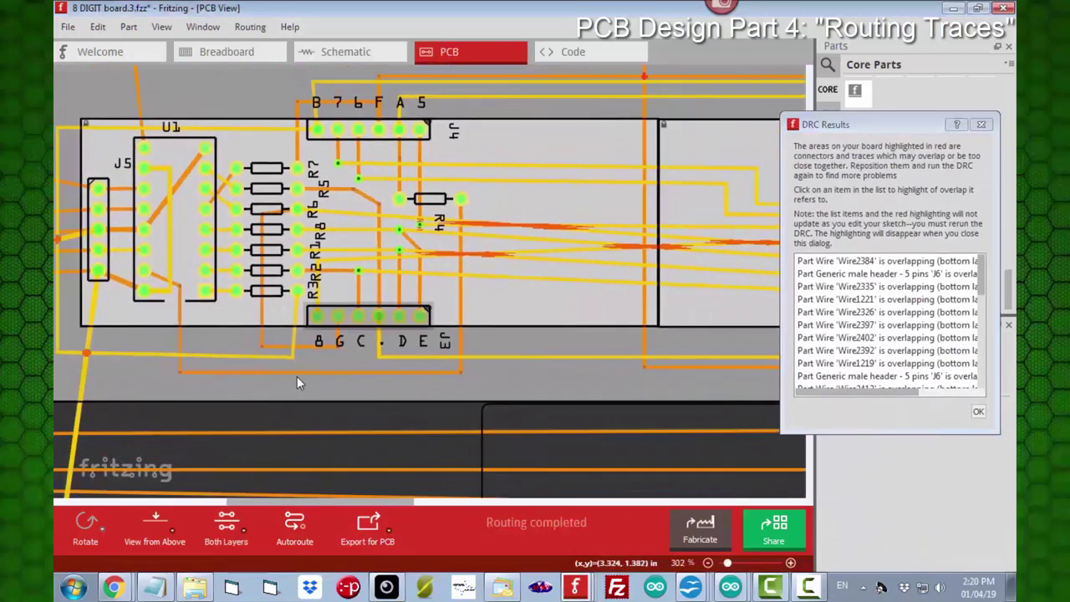
scroll(550, 505, right, 3)
scroll(550, 505, left, 5)
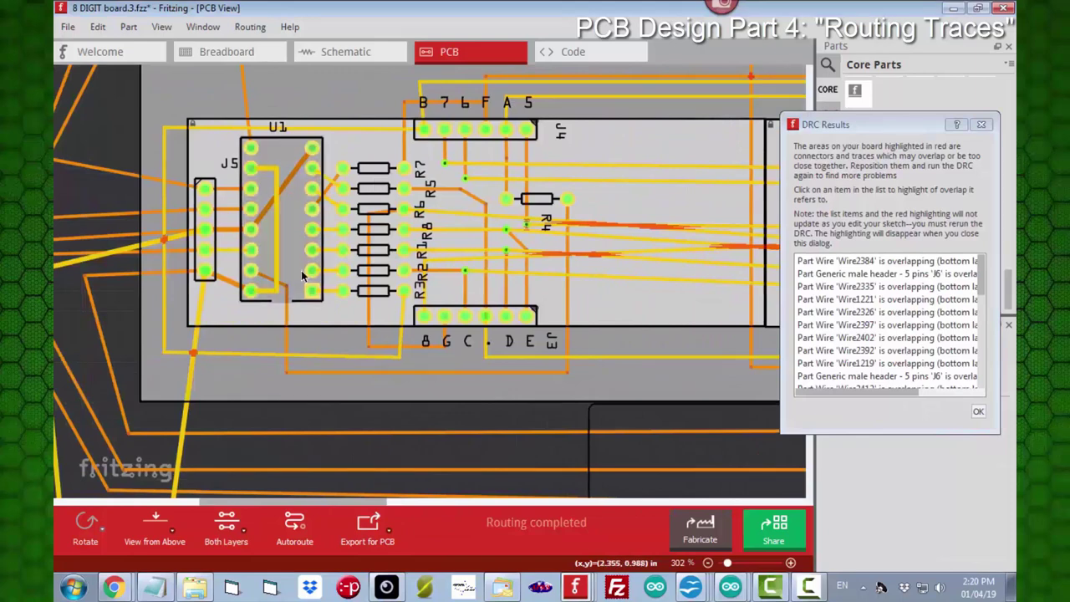
drag(193, 352, 229, 355)
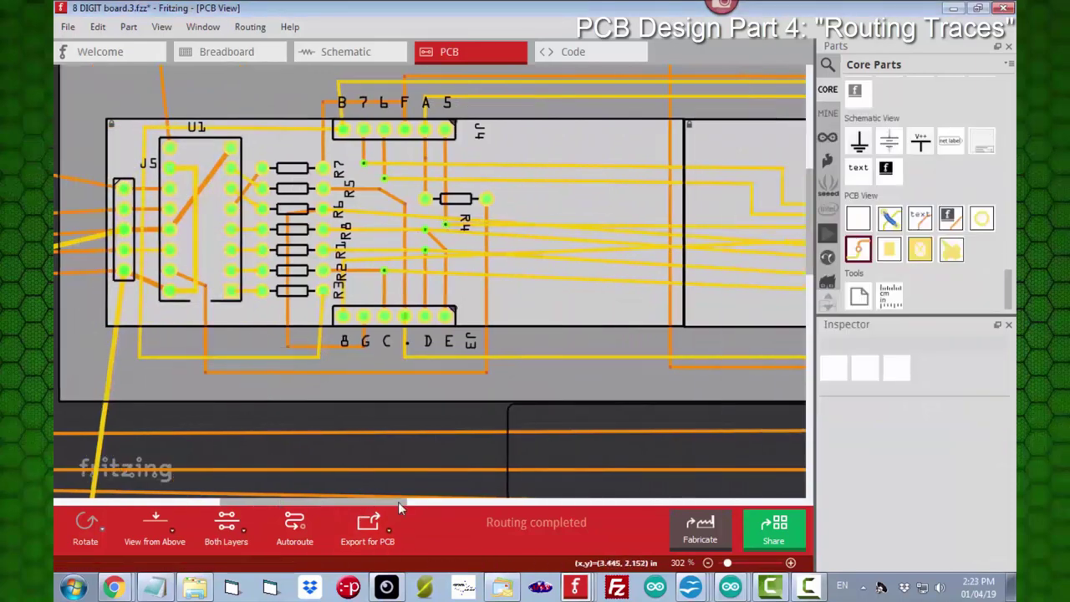
- Rerun the design rules check and examine the flagged overlaps around U2, then close the results
scroll(555, 524, right, 10)
click(250, 26)
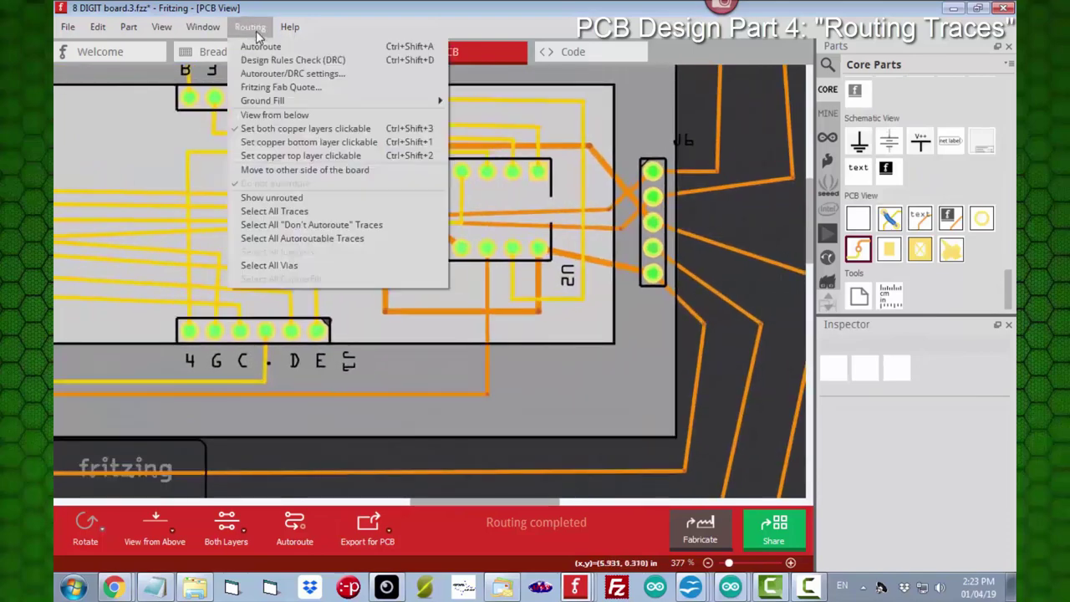
click(284, 47)
drag(468, 139, 761, 128)
ctrl+scroll(473, 231, up, 3)
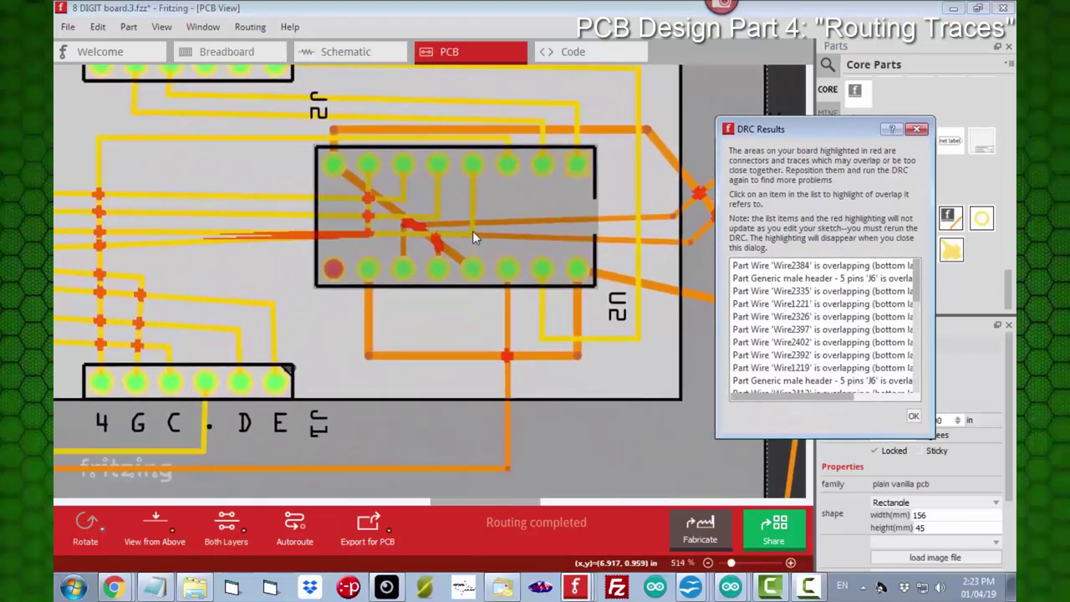
key(Escape)
- Pull the trace of U2's third lower-row pin below the chip and rework its route toward J6's first pin
drag(400, 231, 406, 318)
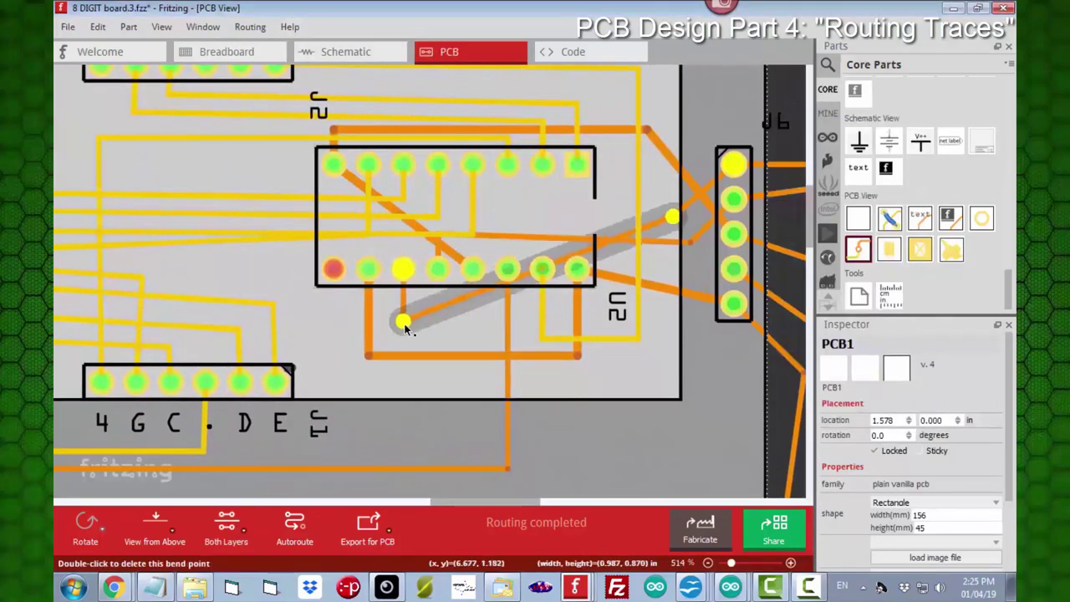
drag(539, 268, 660, 332)
drag(455, 506, 477, 507)
drag(525, 217, 494, 158)
drag(513, 330, 485, 326)
key(Delete)
- Convert the bendpoint below U2's end pin nearest J6 to a via and move the horizontal trace beneath U2 to the top layer
click(435, 355)
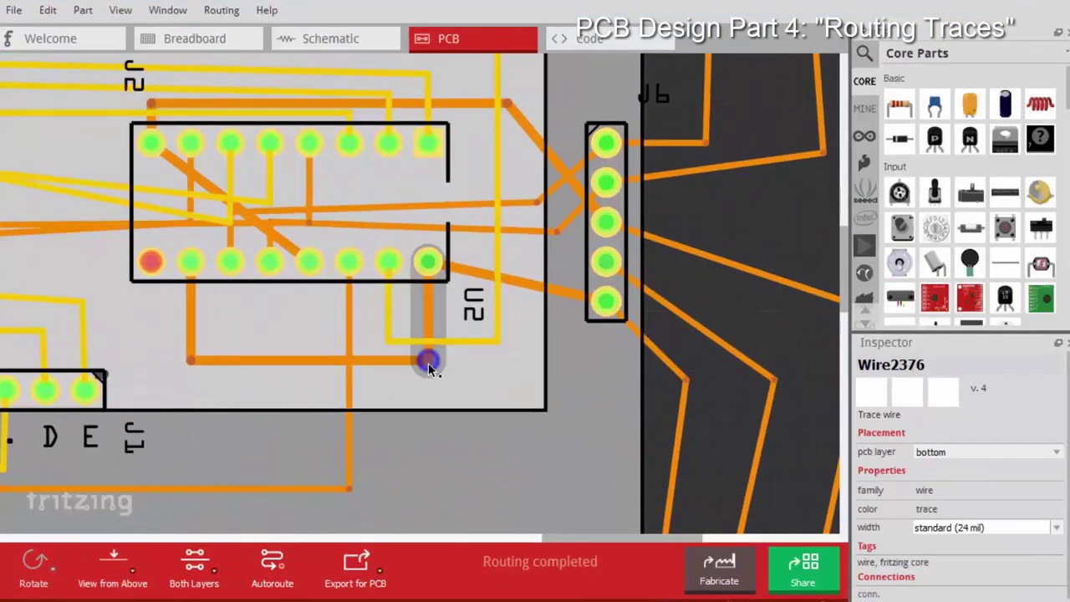
right_click(428, 366)
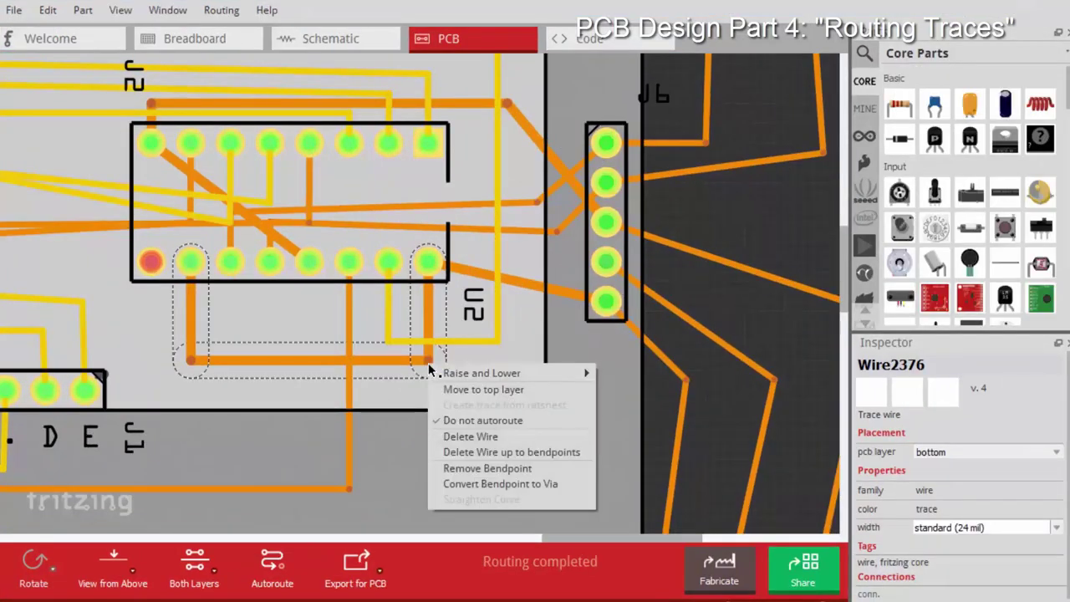
click(463, 482)
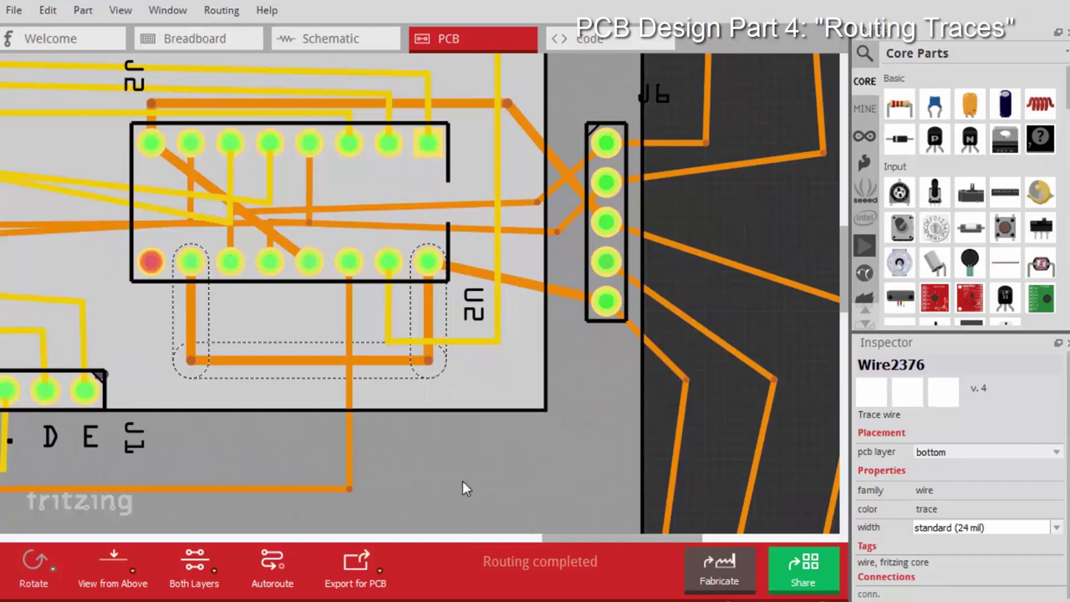
right_click(315, 361)
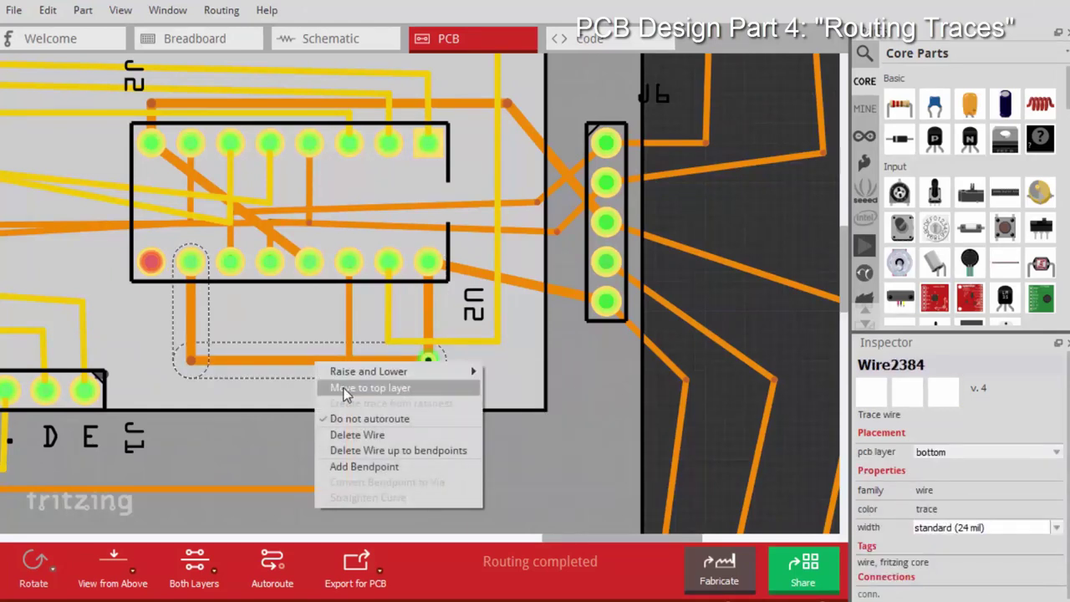
click(344, 388)
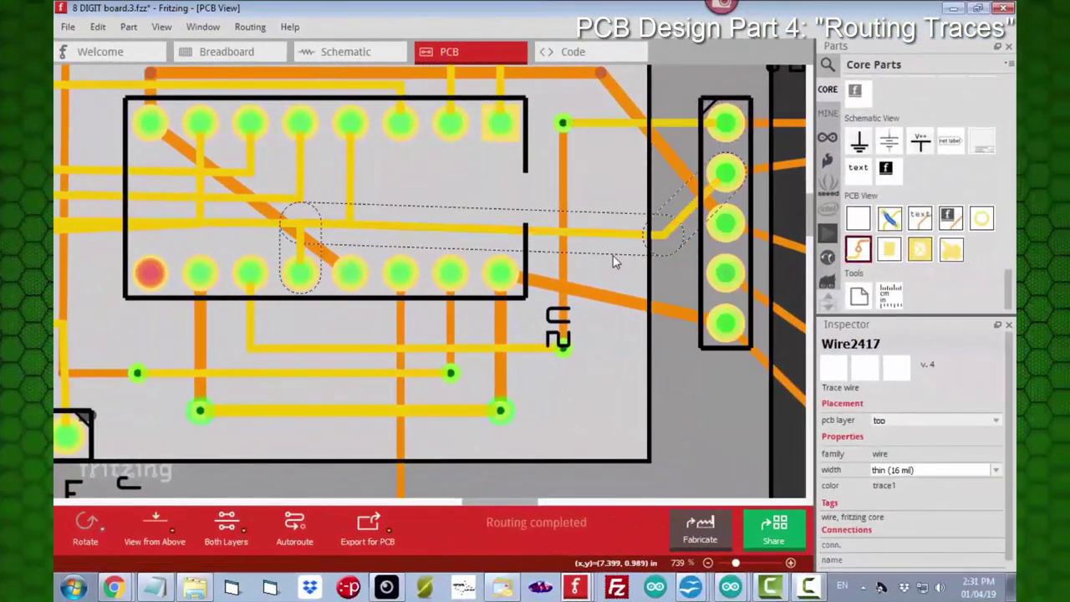
- Reroute the trace from U2's fourth lower-row pin diagonally across the chip to J6's second pin
drag(616, 251, 298, 223)
right_click(401, 193)
click(448, 271)
- Reshape the bends of the traces leaving U2's upper-row pins so they run separately with angled corners
click(303, 172)
click(200, 183)
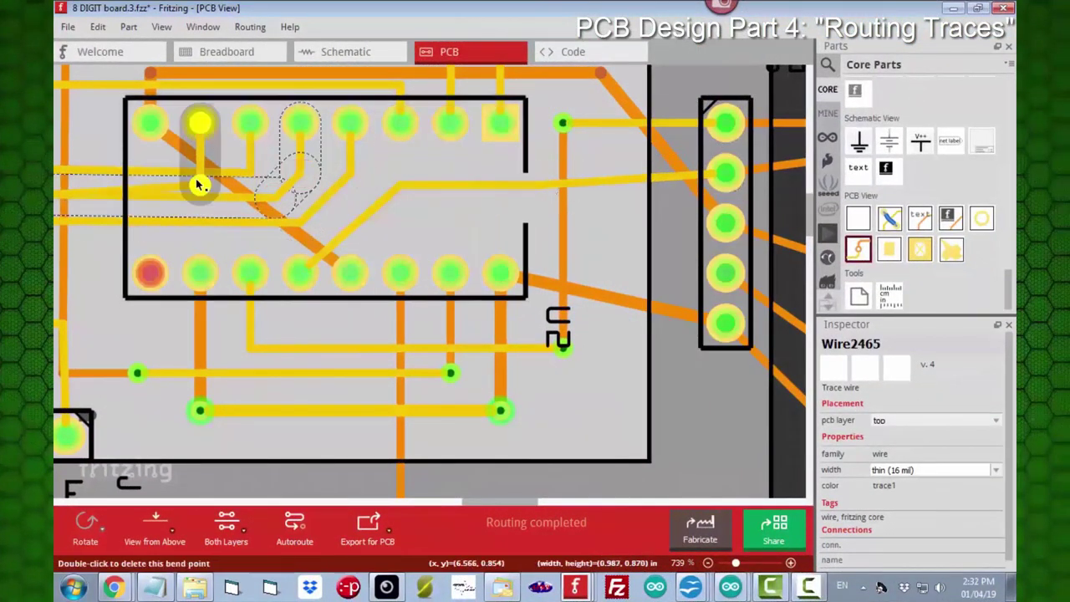
scroll(199, 166, up, 2)
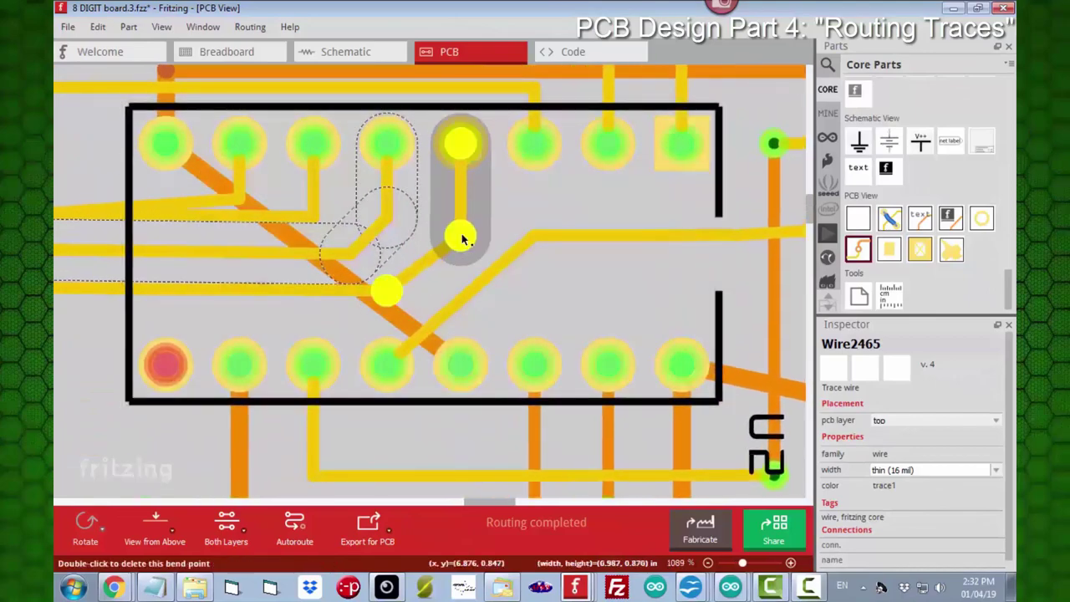
mouse_move(465, 234)
mouse_down()
mouse_move(382, 239)
mouse_move(310, 215)
mouse_up()
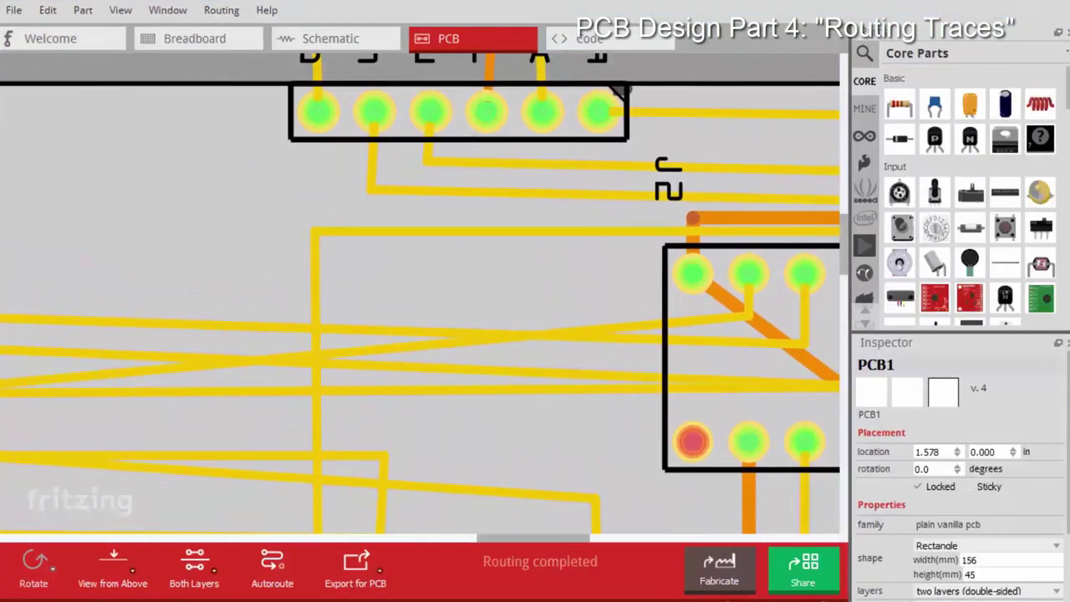
- Convert the trace corner below J2's B pin to a via and move its vertical segment to the bottom layer
right_click(315, 237)
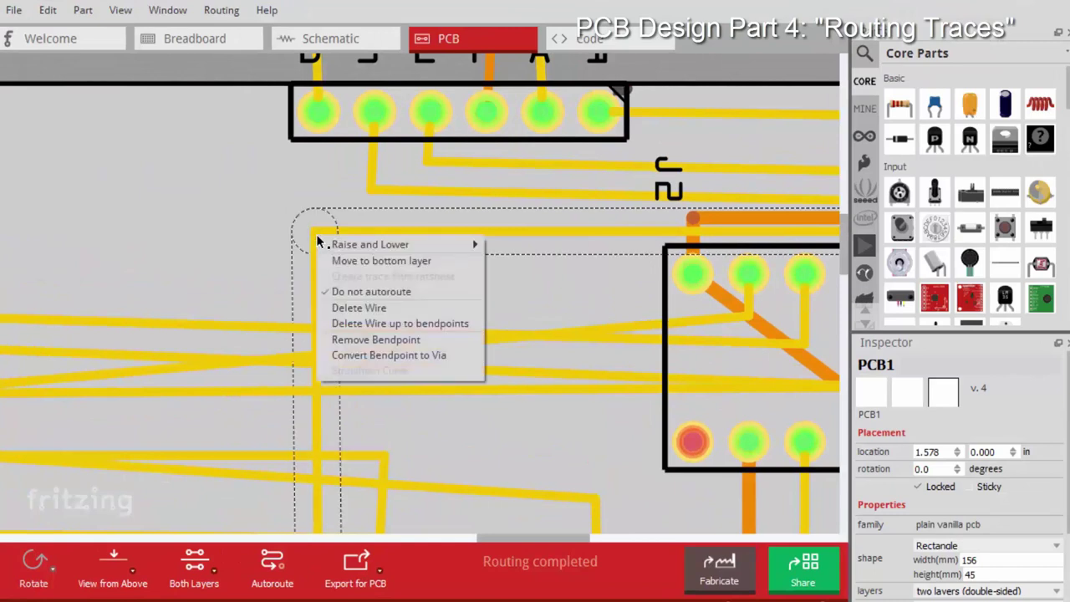
click(361, 356)
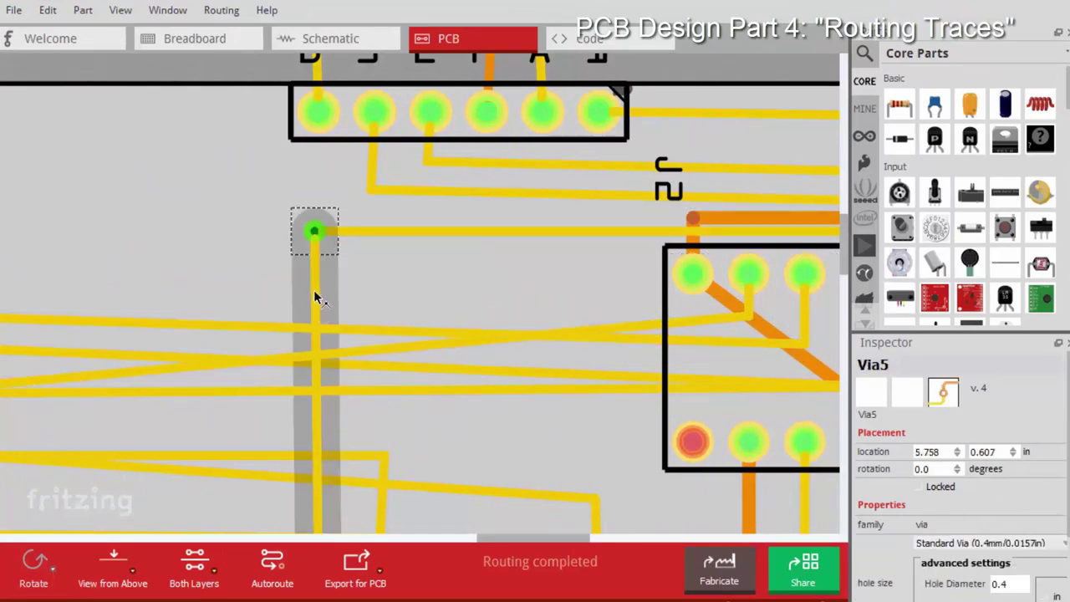
right_click(315, 297)
click(344, 318)
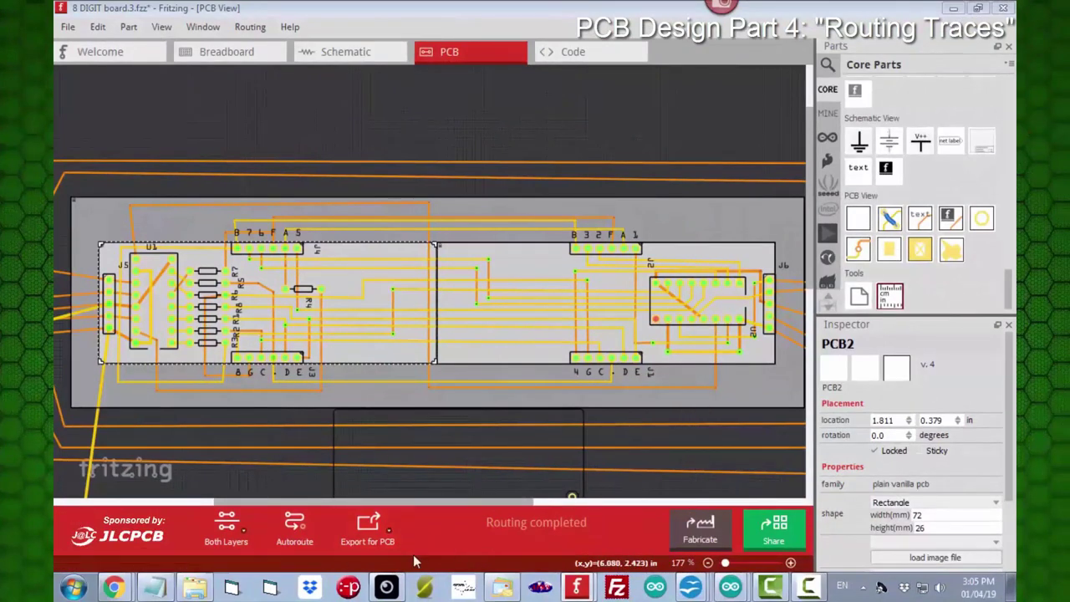
- Save the sketch as a new version named 8 DIGIT board.4
drag(481, 504, 527, 500)
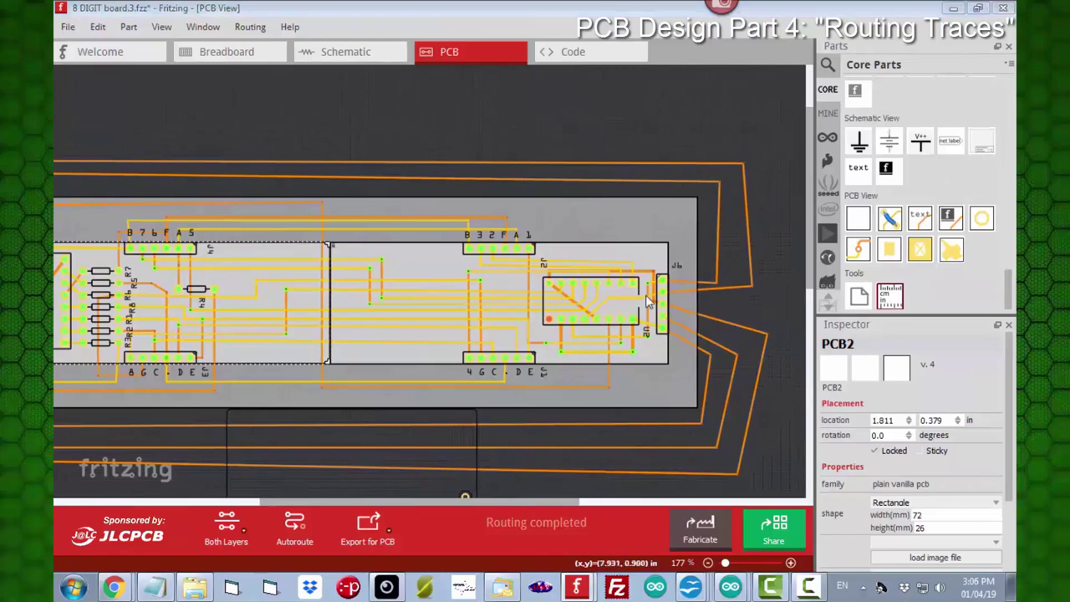
ctrl+scroll(648, 301, up, 3)
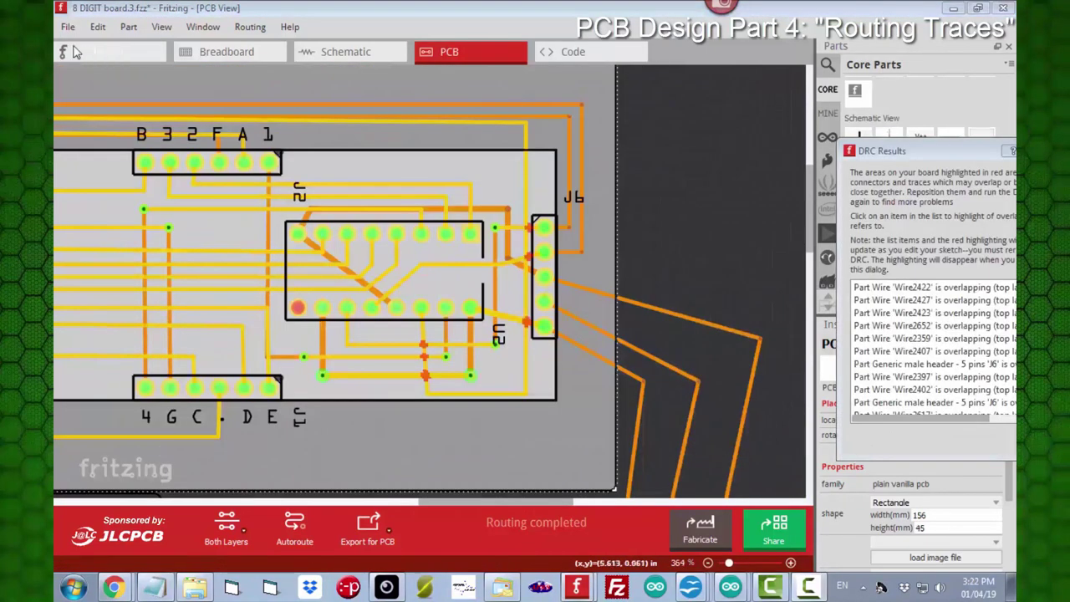
key(ctrl+shift+s)
click(221, 299)
key(BackSpace)
text(4)
key(Return)
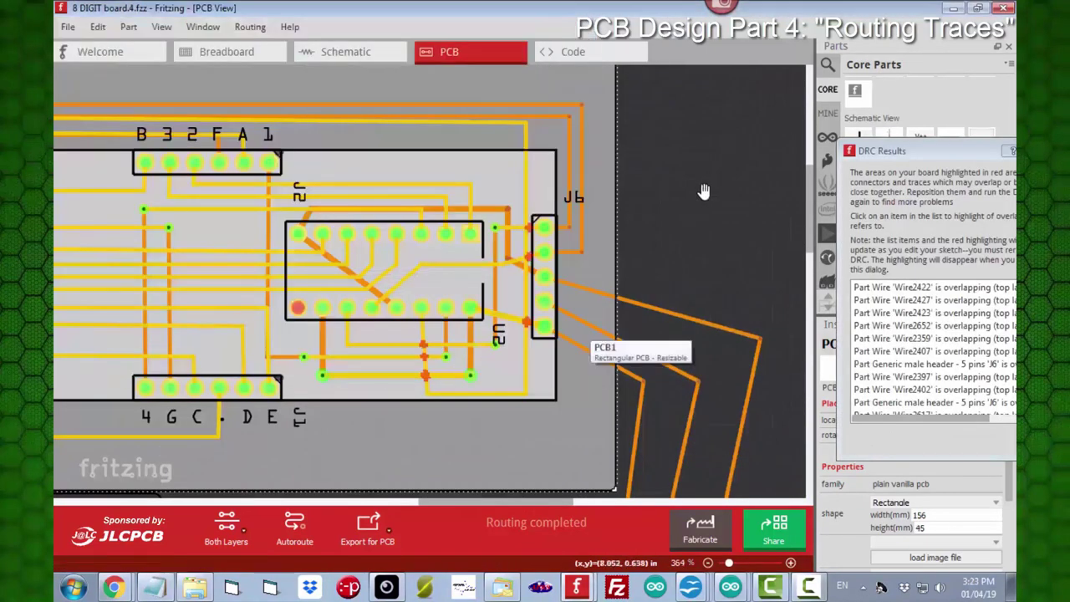
- Delete the trace segment near the board's upper edge beside J6 and join the trace ends with a via at the corner
ctrl+scroll(494, 121, up, 3)
click(532, 158)
key(Delete)
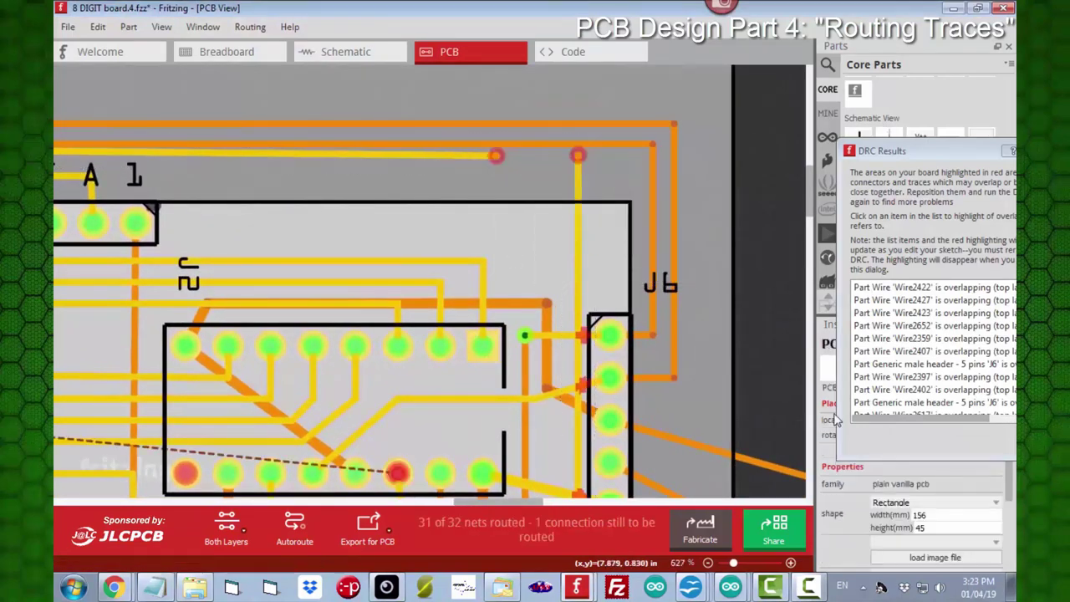
click(835, 420)
mouse_move(859, 249)
mouse_down()
mouse_move(534, 165)
mouse_move(583, 156)
mouse_up()
ctrl+scroll(540, 396, down, 1)
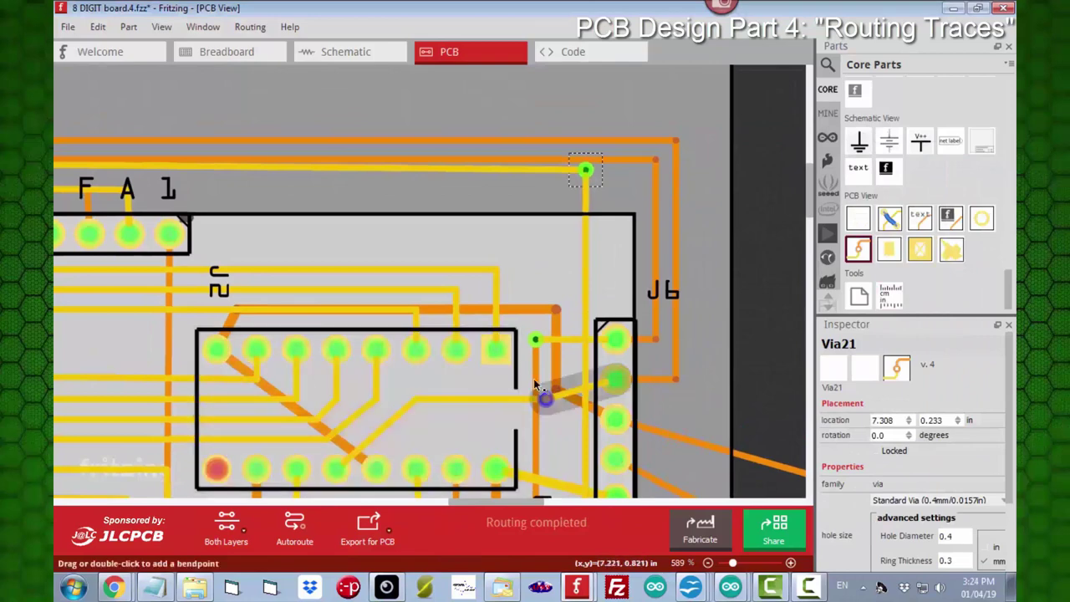
- Move the vertical trace between U2 and J6 to the bottom layer and square its lower corners below the display outline
right_click(567, 268)
click(622, 287)
scroll(583, 370, down, 4)
scroll(583, 370, up, 1)
drag(583, 368, 585, 395)
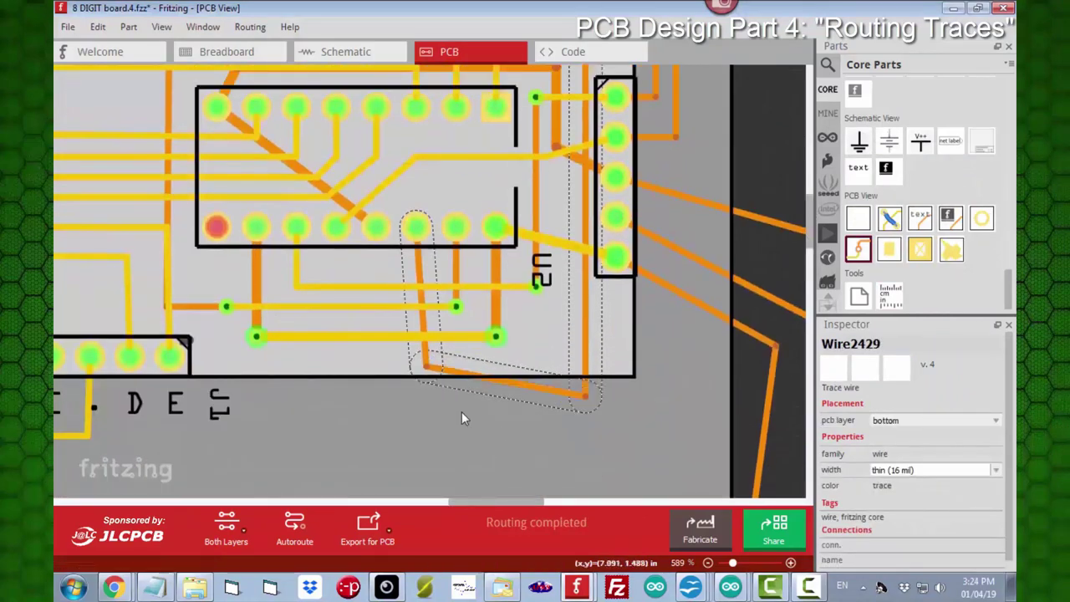
drag(423, 365, 415, 395)
- Replace the roundabout trace to J6's third pin with a direct one from U2's fifth lower-row pin on the top layer
right_click(553, 105)
click(556, 194)
double_click(556, 191)
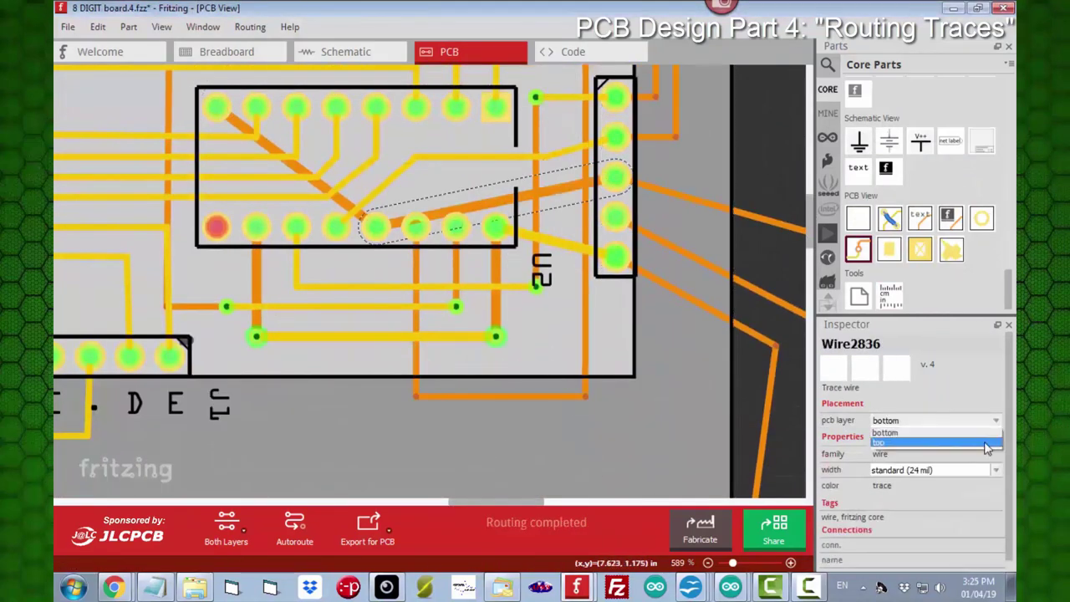
- Run the design rules check on the fully rerouted board and dismiss the result message
scroll(744, 275, up, 4)
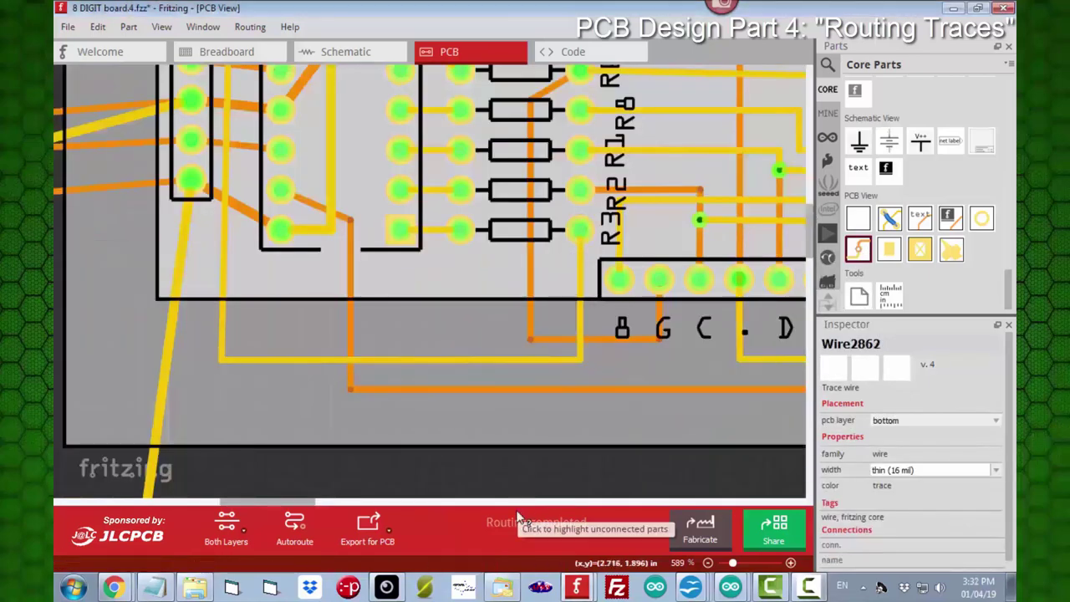
ctrl+scroll(697, 353, down, 5)
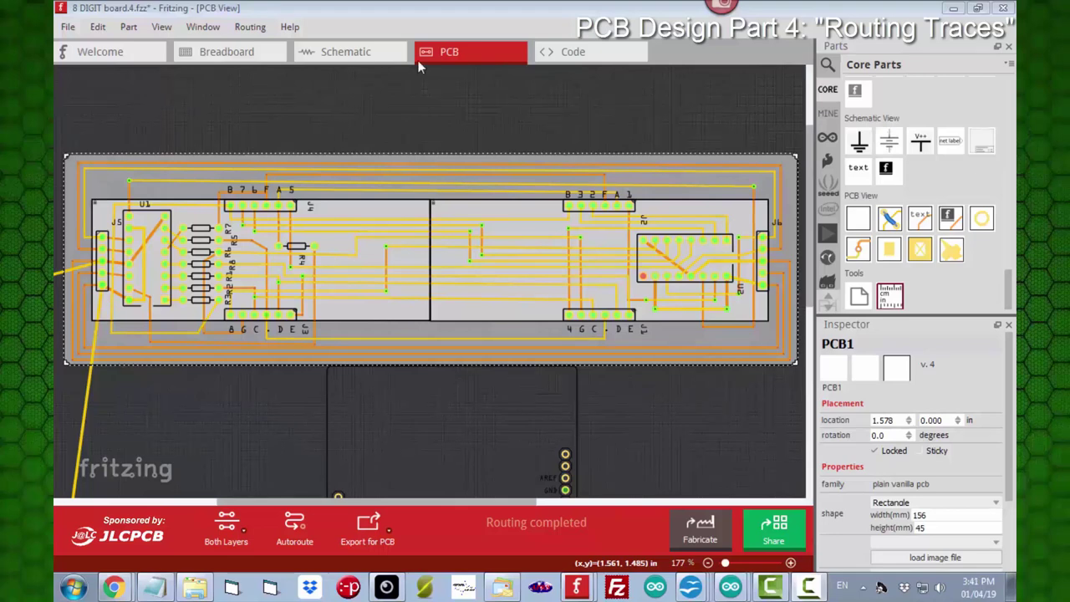
click(250, 27)
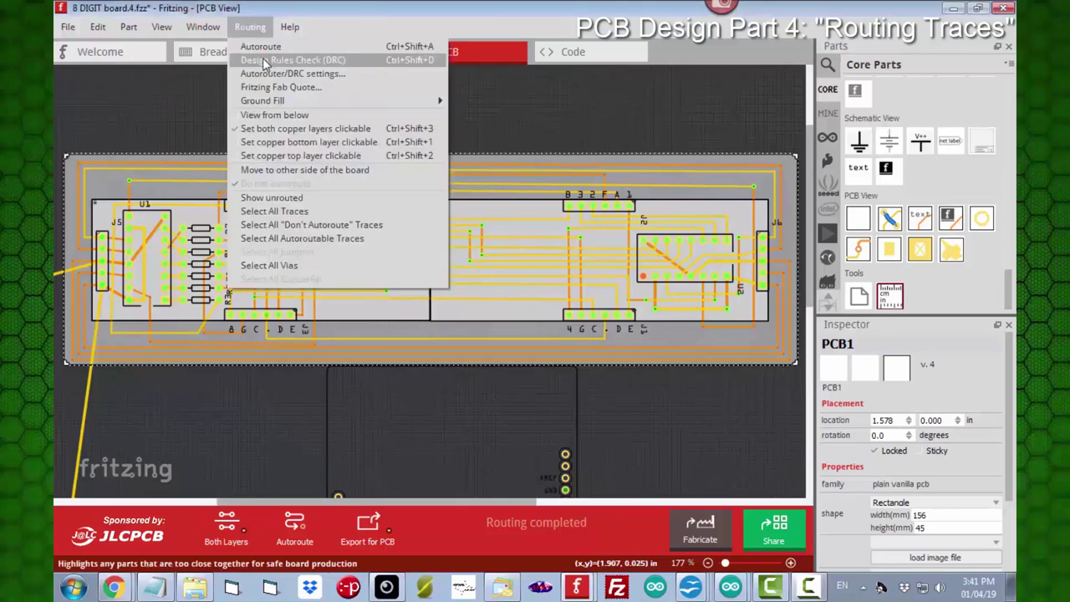
click(262, 61)
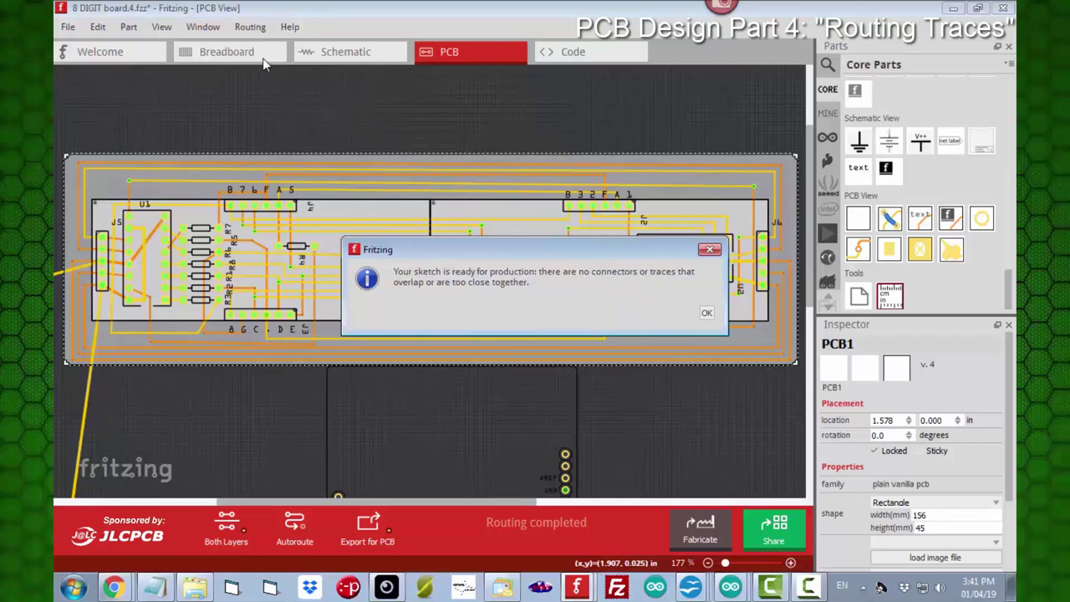
click(709, 250)
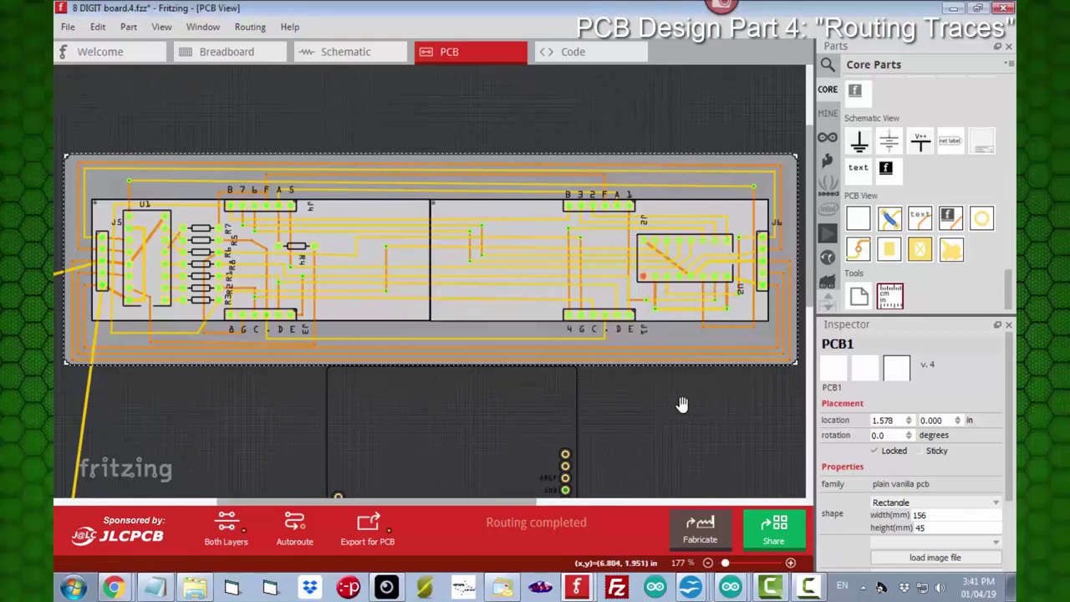
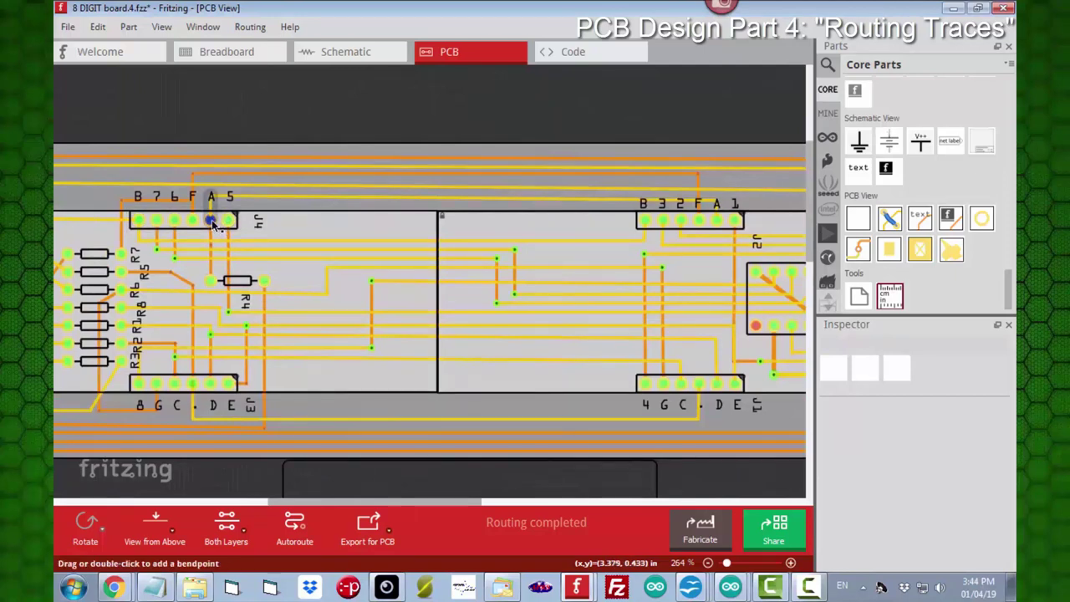
- Nudge the pin label texts beneath J3 and J1 slightly upward, closer to their headers
click(211, 219)
click(211, 220)
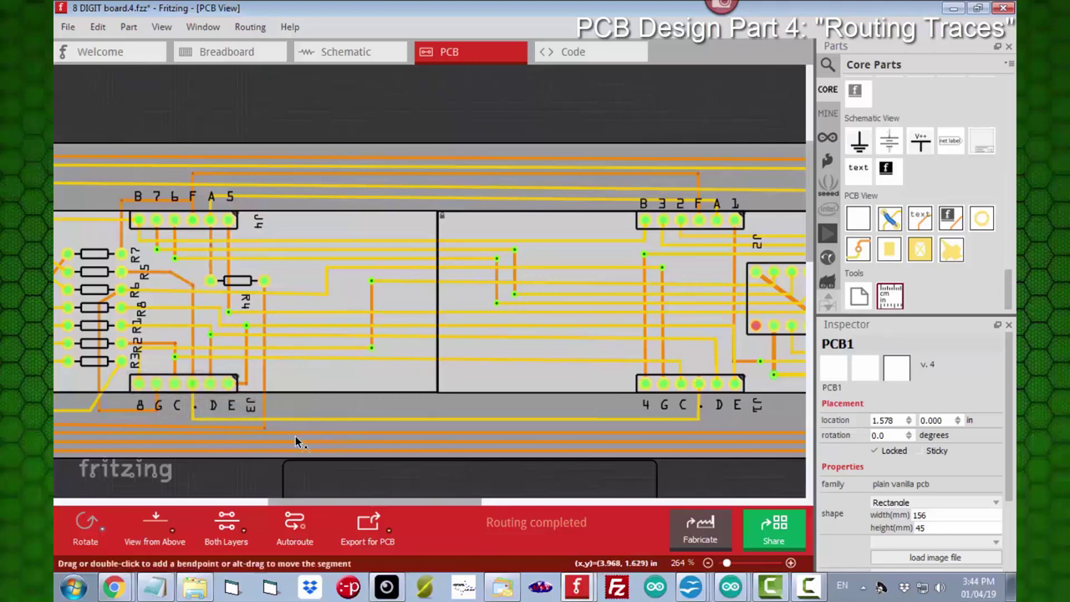
drag(179, 414, 178, 412)
mouse_move(718, 405)
mouse_down()
mouse_move(702, 408)
mouse_move(719, 405)
mouse_up()
click(586, 409)
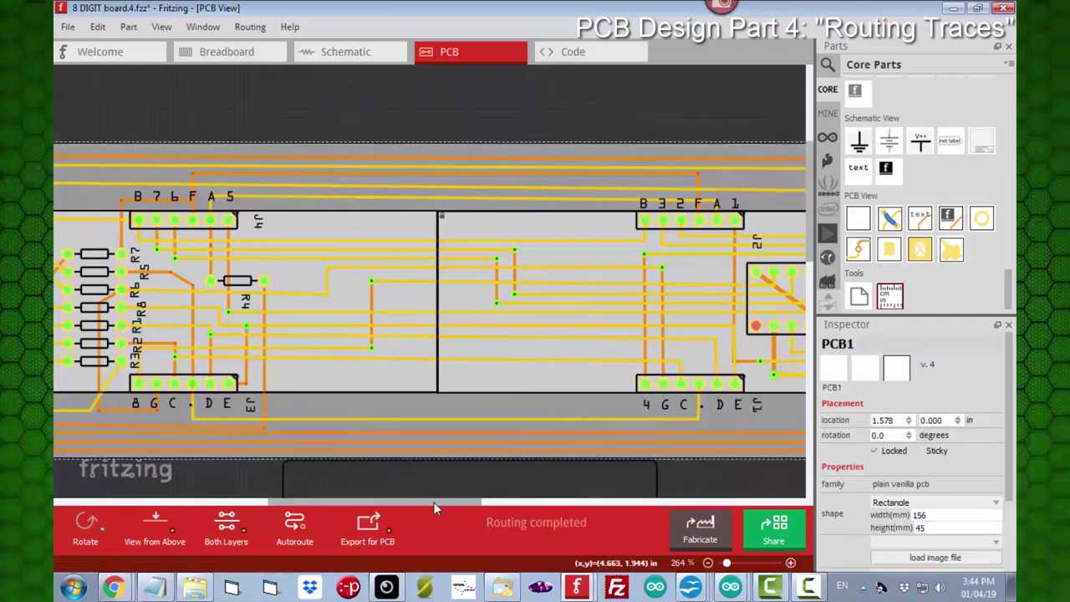
drag(433, 501, 369, 501)
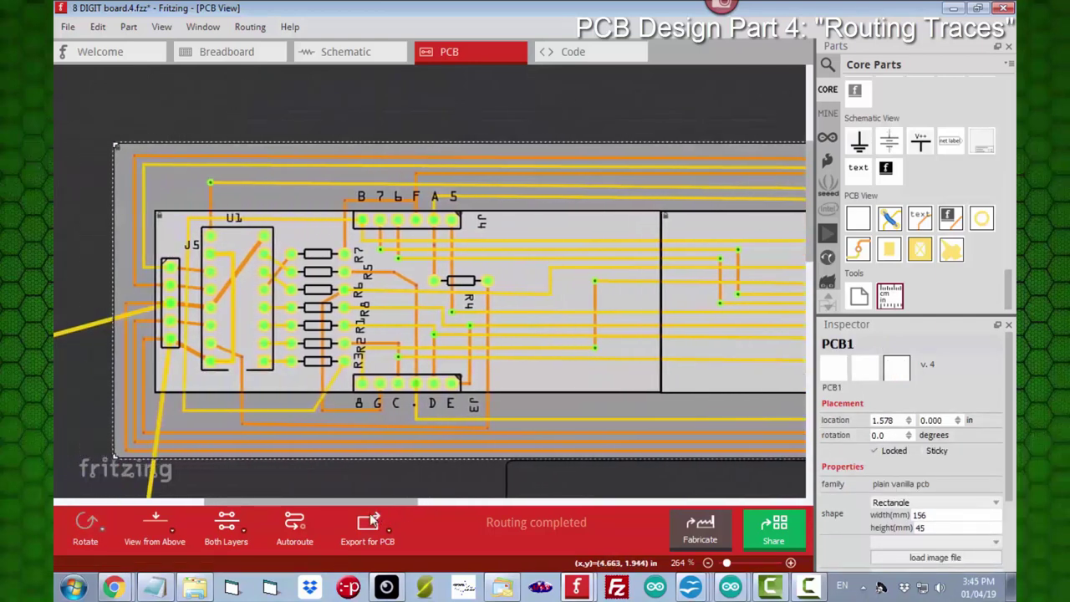
ctrl+scroll(412, 335, up, 2)
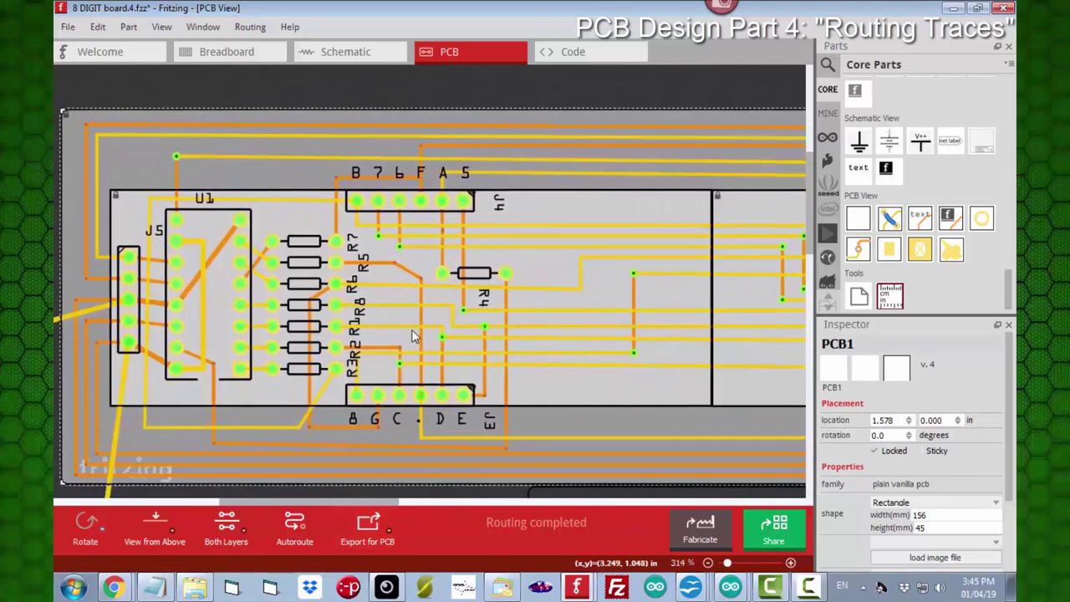
- Check the net of J4's pin A and rename its connected resistor R4 as A
ctrl+scroll(379, 367, up, 4)
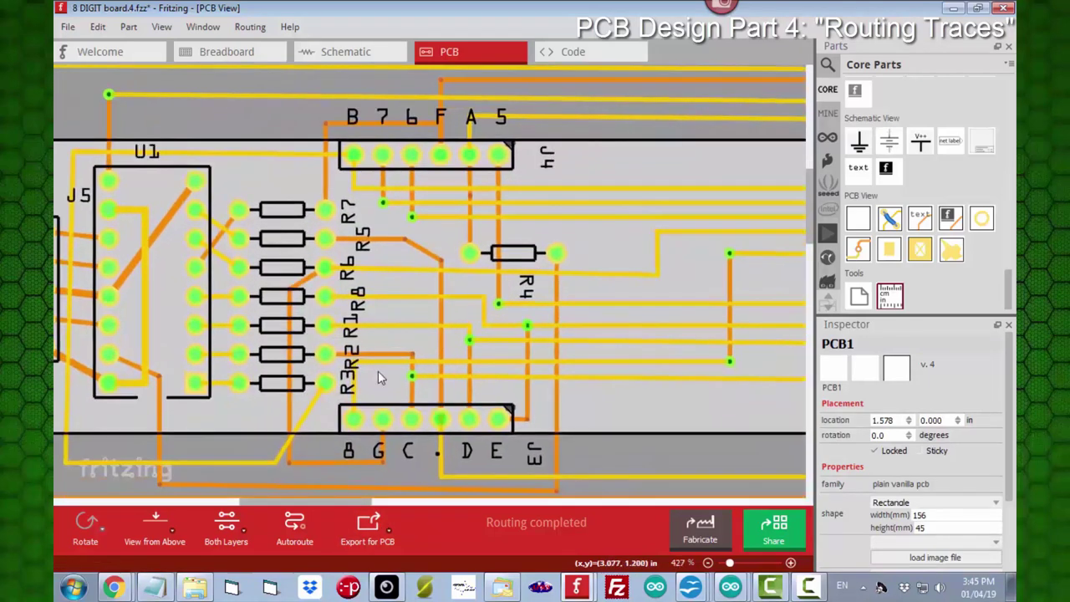
ctrl+scroll(377, 377, up, 1)
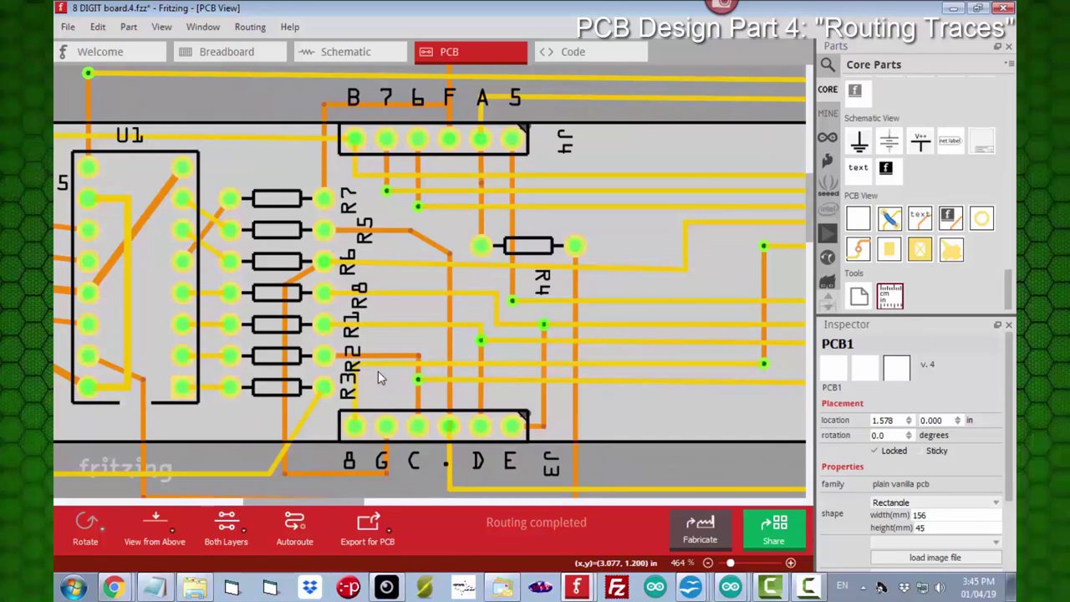
scroll(378, 370, left, 2)
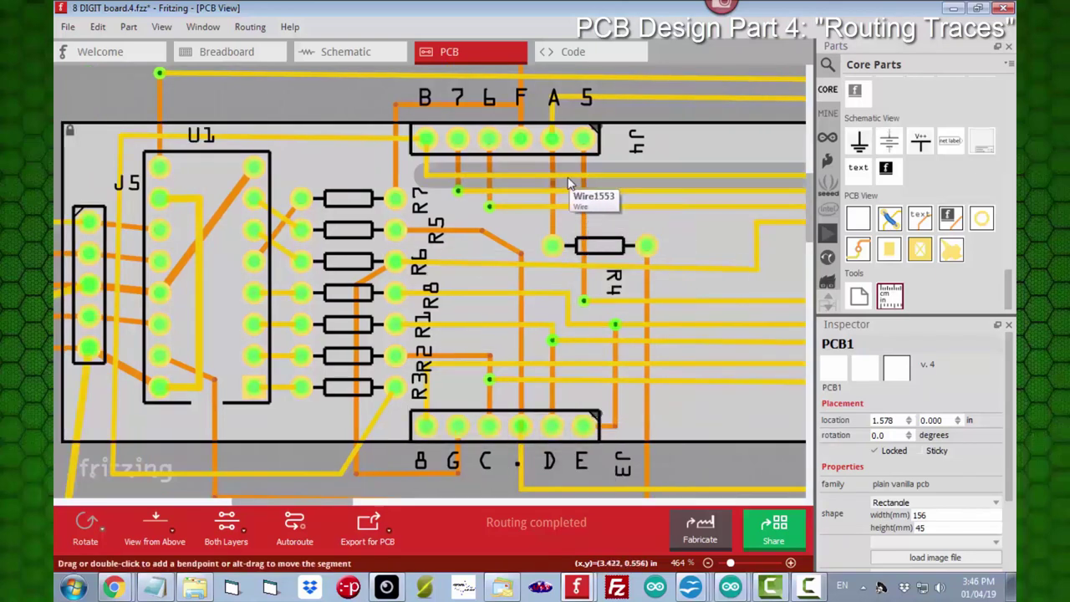
click(555, 143)
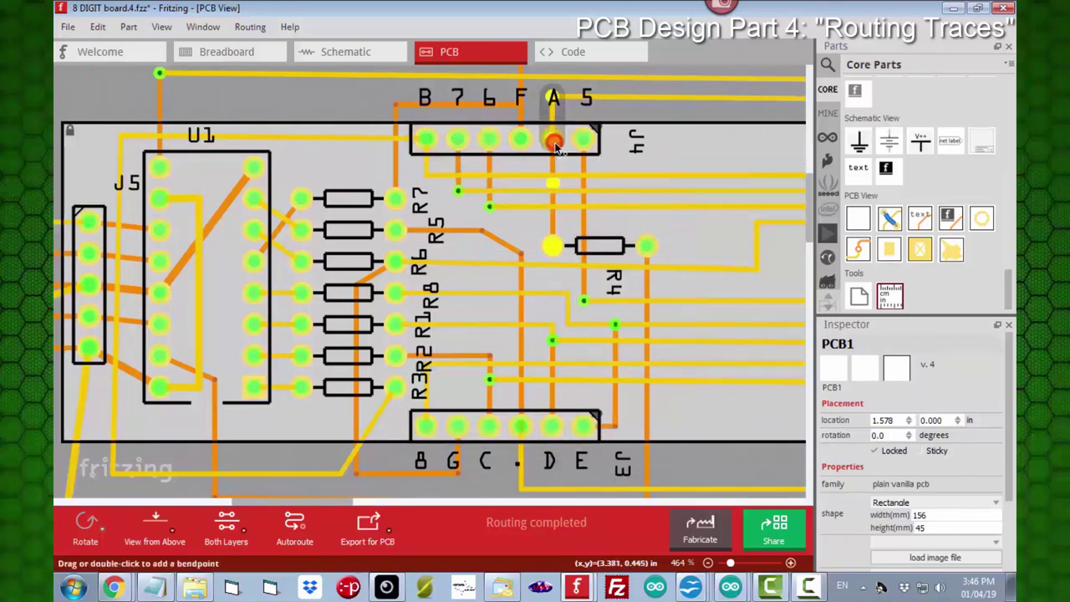
click(618, 248)
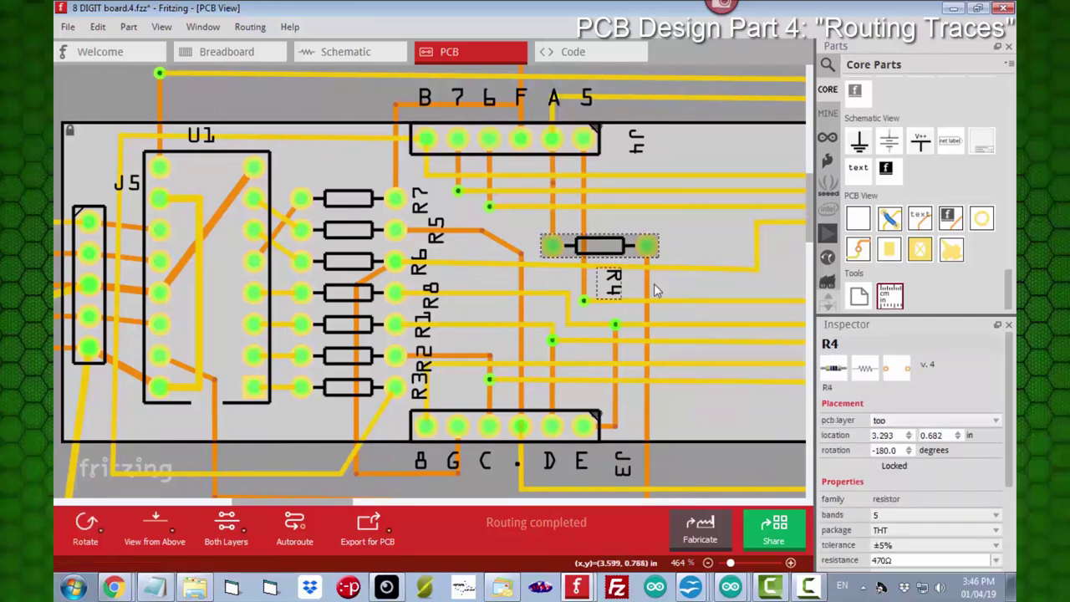
double_click(823, 343)
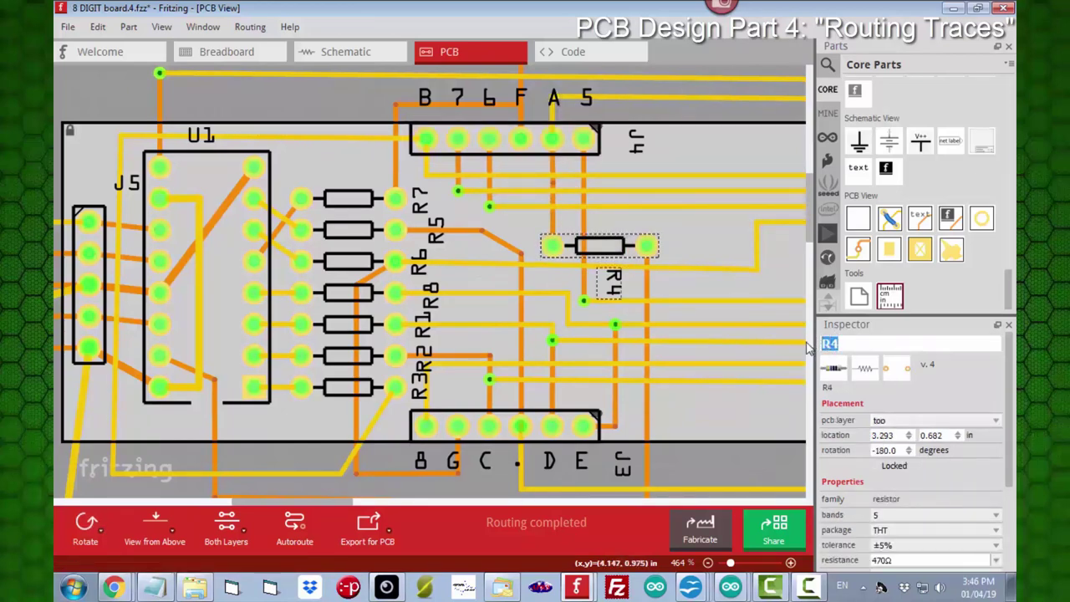
text(A)
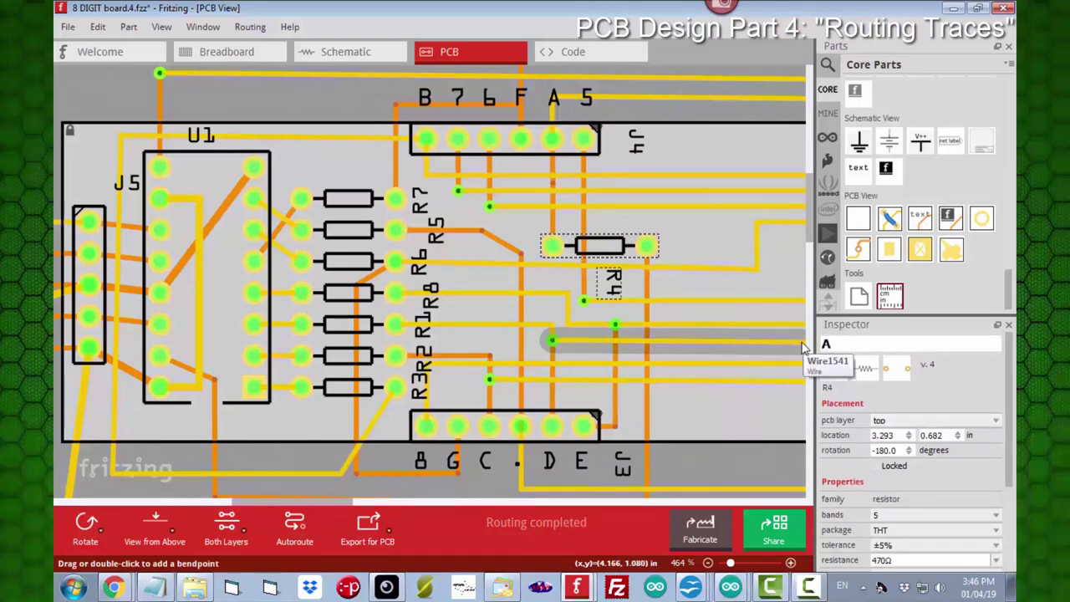
key(Return)
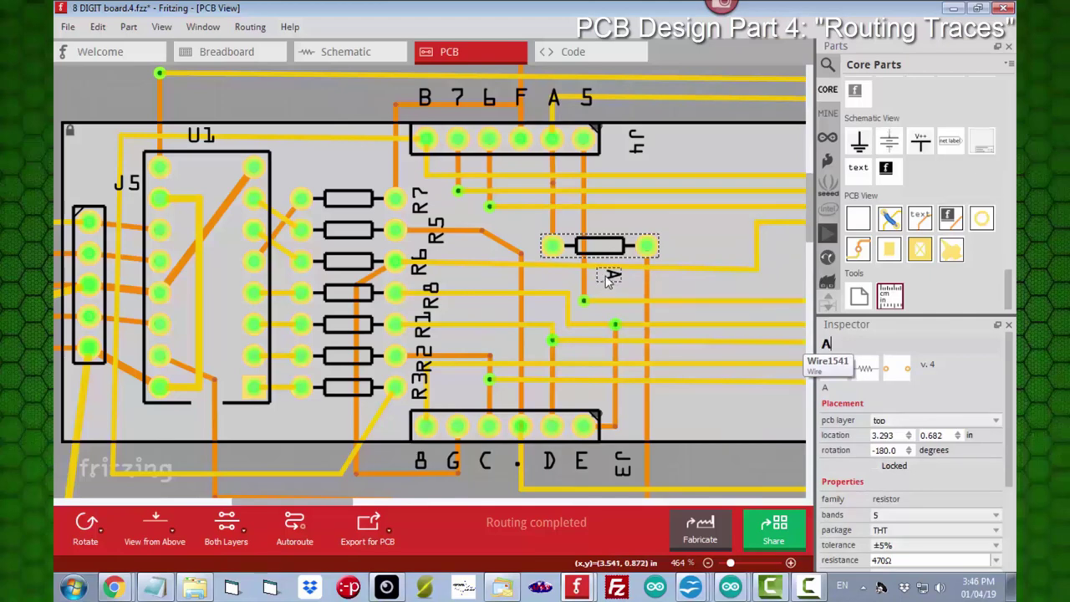
- Move resistor A's label beside the resistor's right pad and rotate it 90° counter clockwise
drag(610, 280, 681, 249)
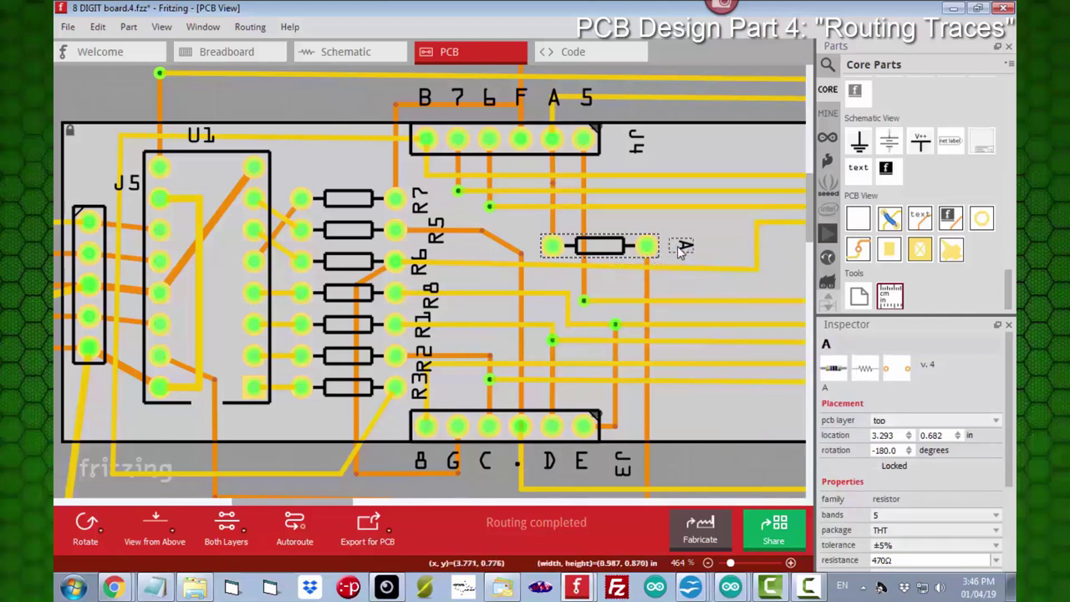
right_click(678, 246)
mouse_move(770, 314)
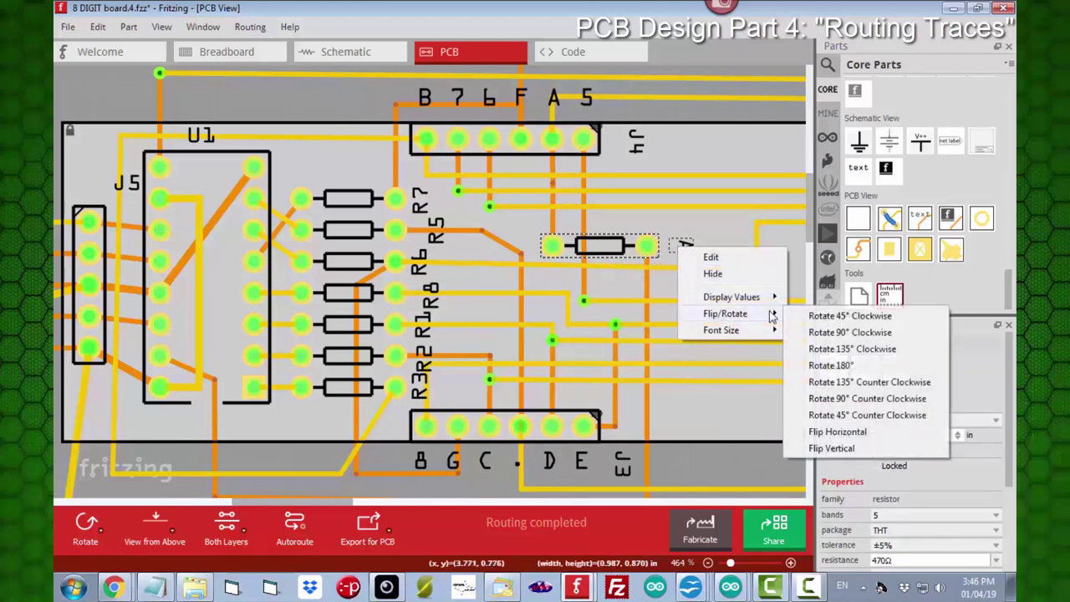
click(844, 399)
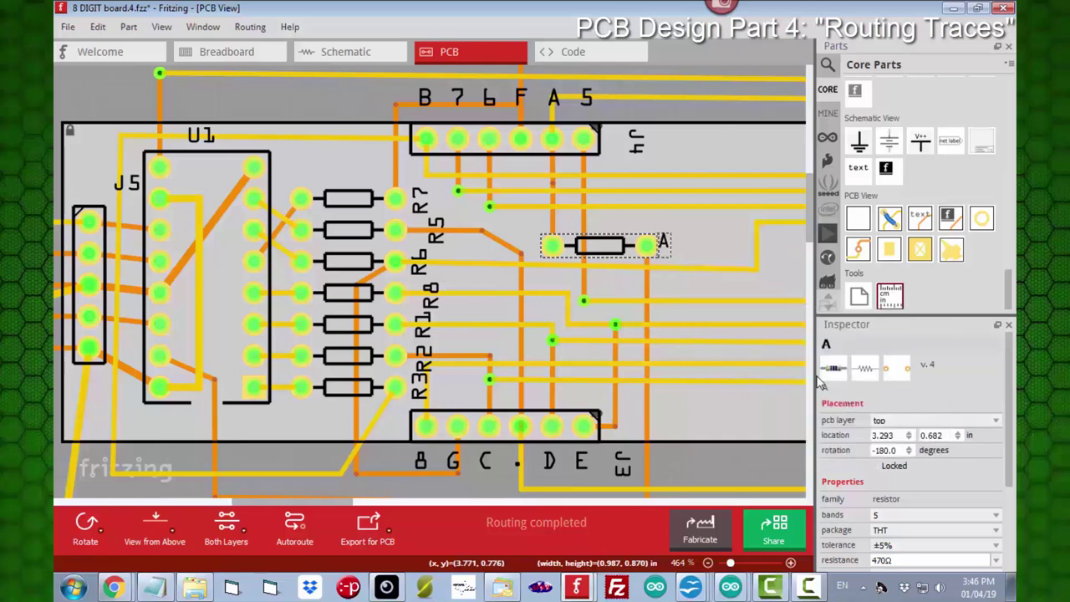
click(647, 247)
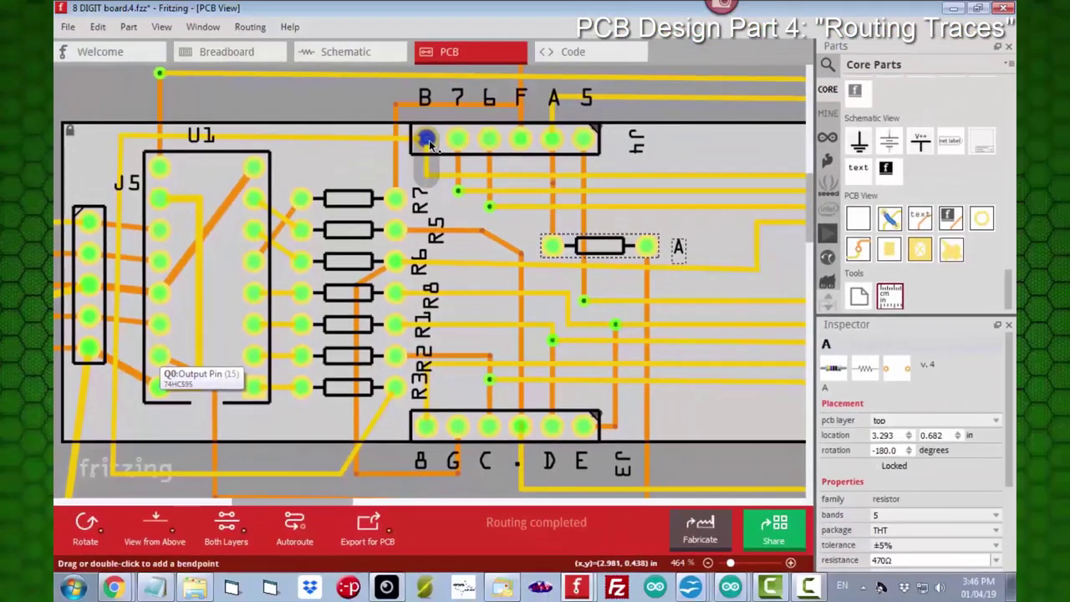
- Check the net of J4's pin B and rename resistor R3, the lowest in the column, as B
click(427, 142)
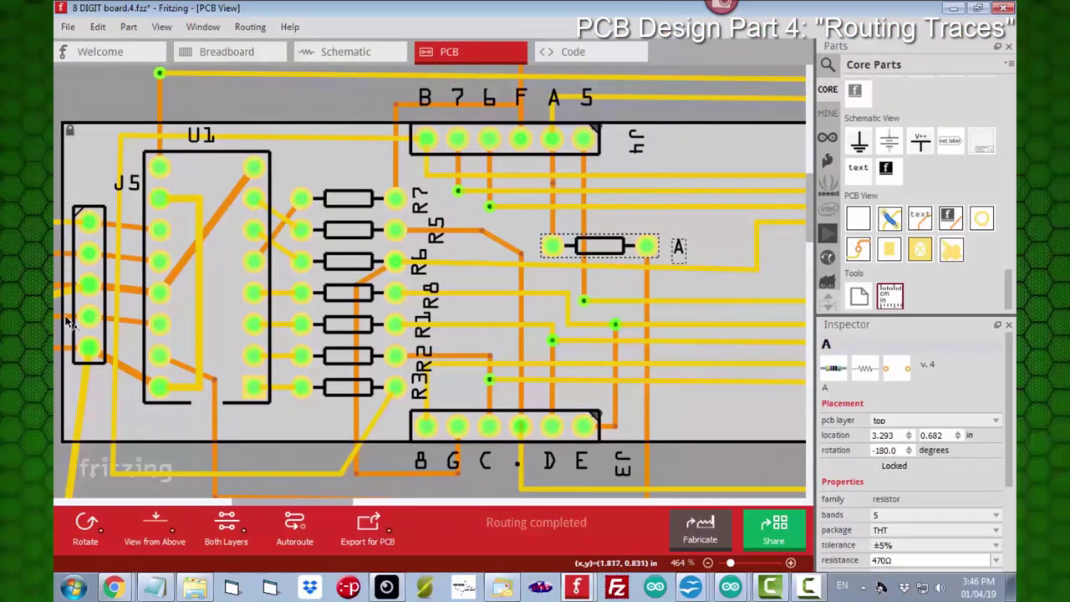
click(368, 390)
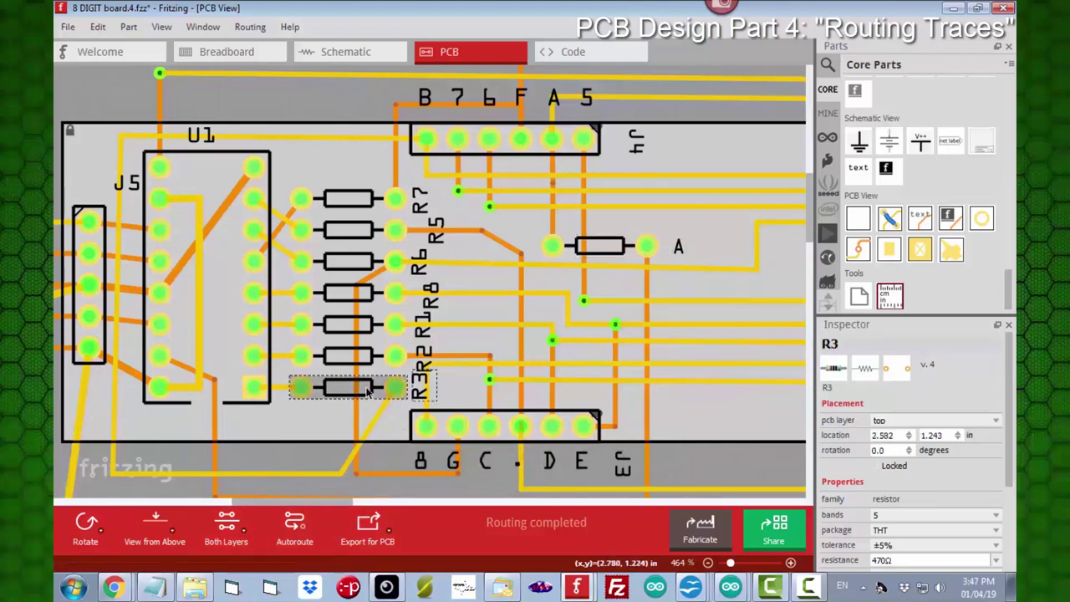
double_click(840, 342)
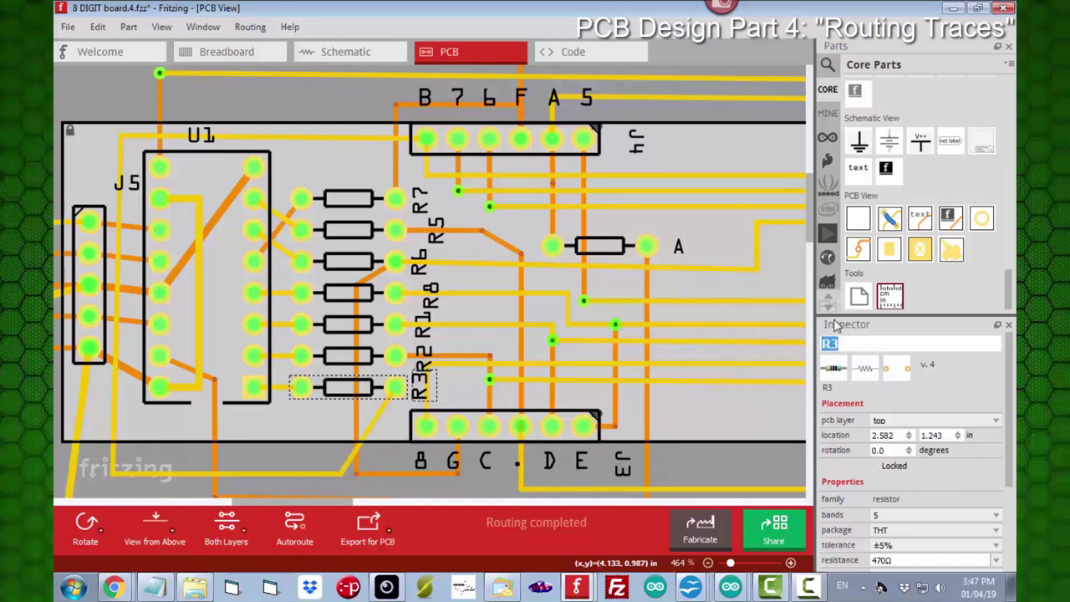
text(B)
key(Return)
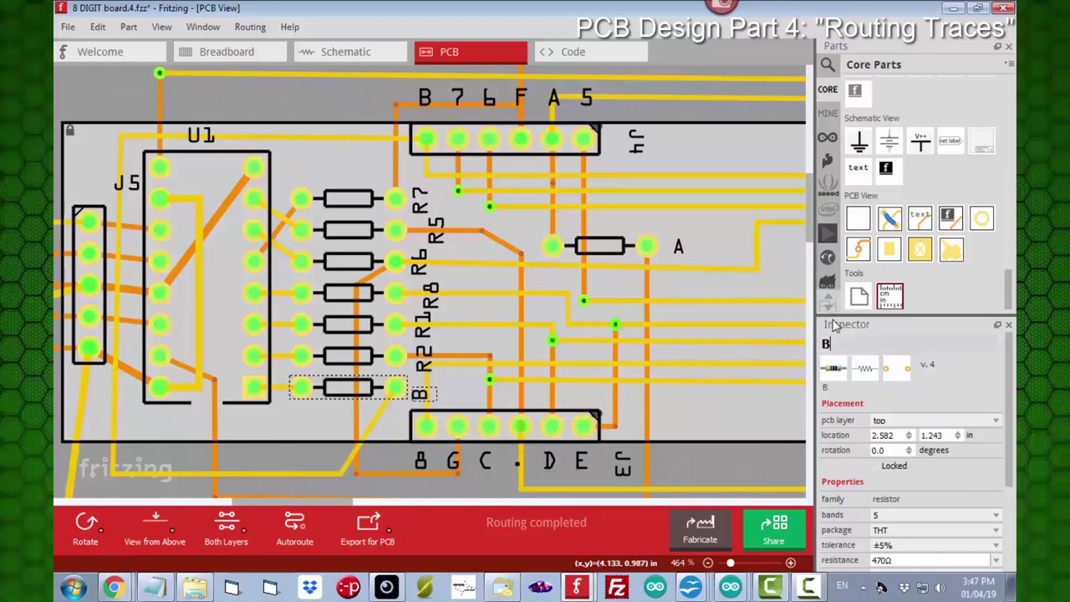
- Rotate label B 90° counter clockwise and place it just beyond its resistor's right pad
right_click(435, 398)
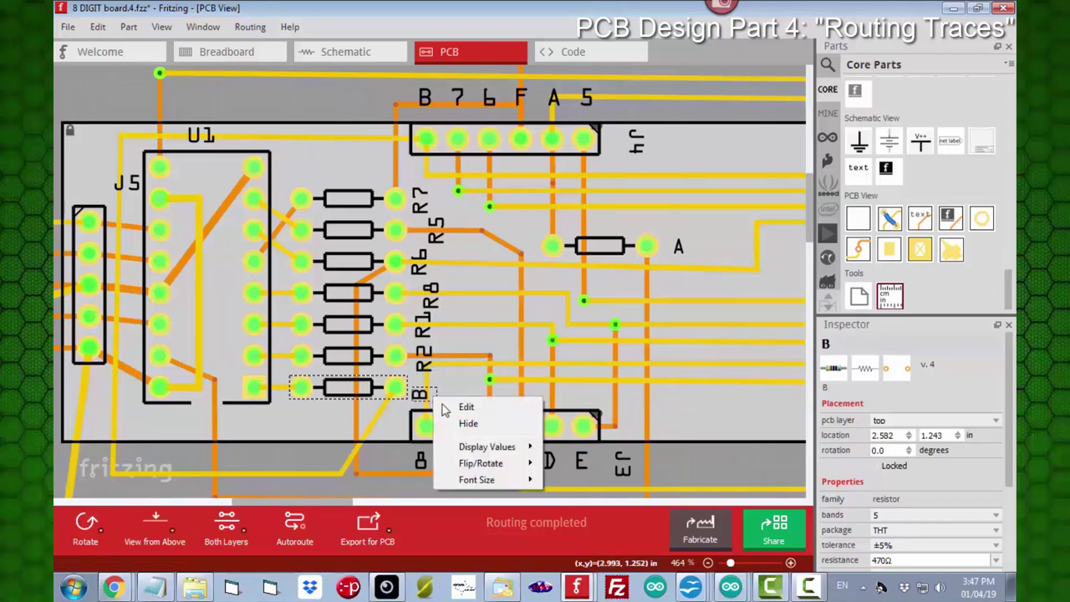
mouse_move(466, 468)
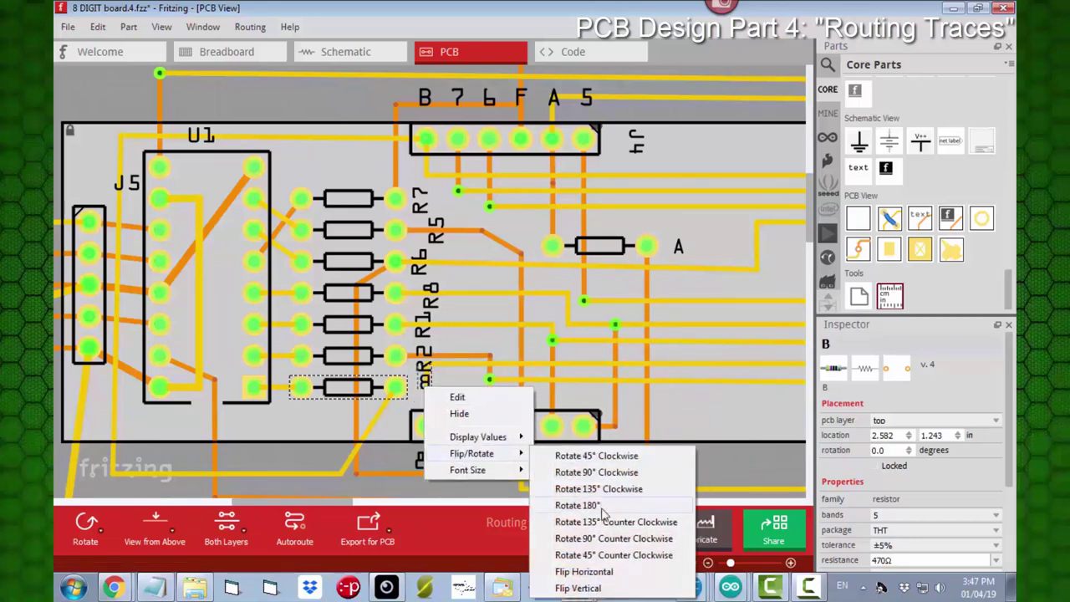
click(610, 542)
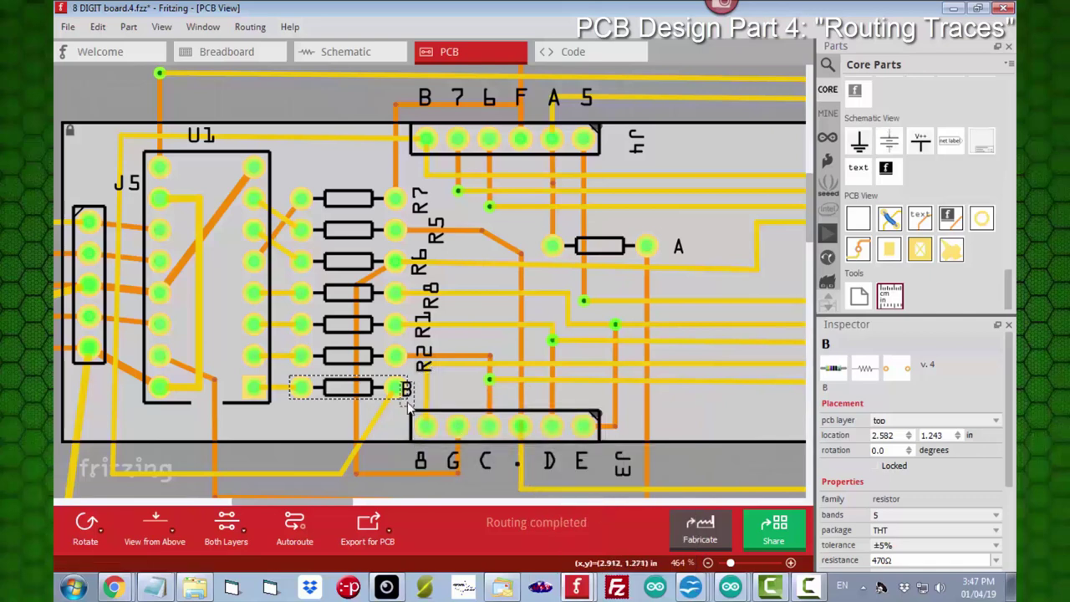
drag(410, 407, 426, 404)
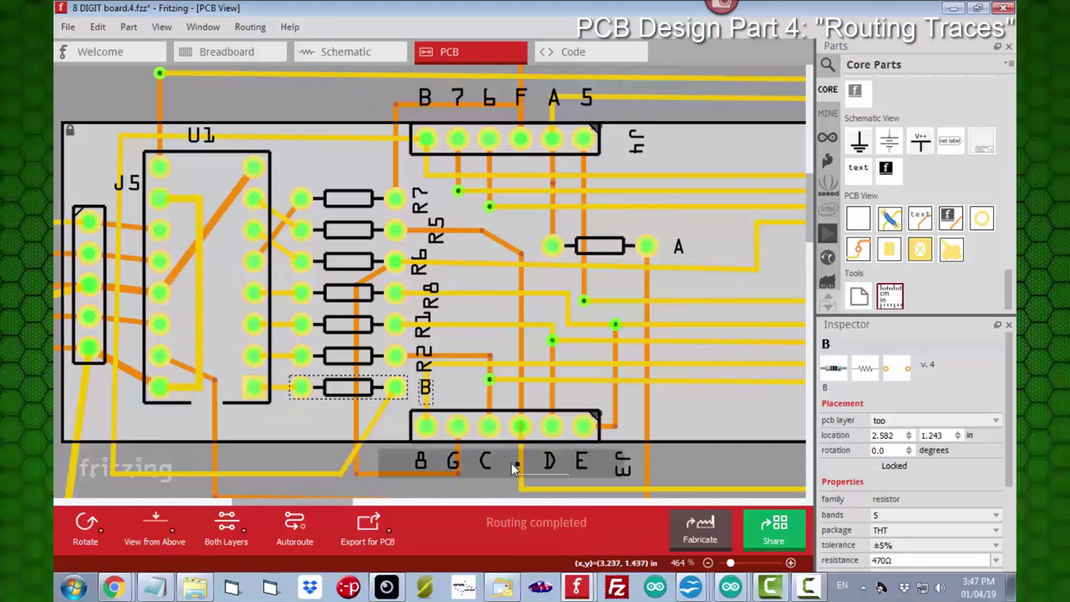
- Rename resistor R2, directly above resistor B, as C
click(550, 392)
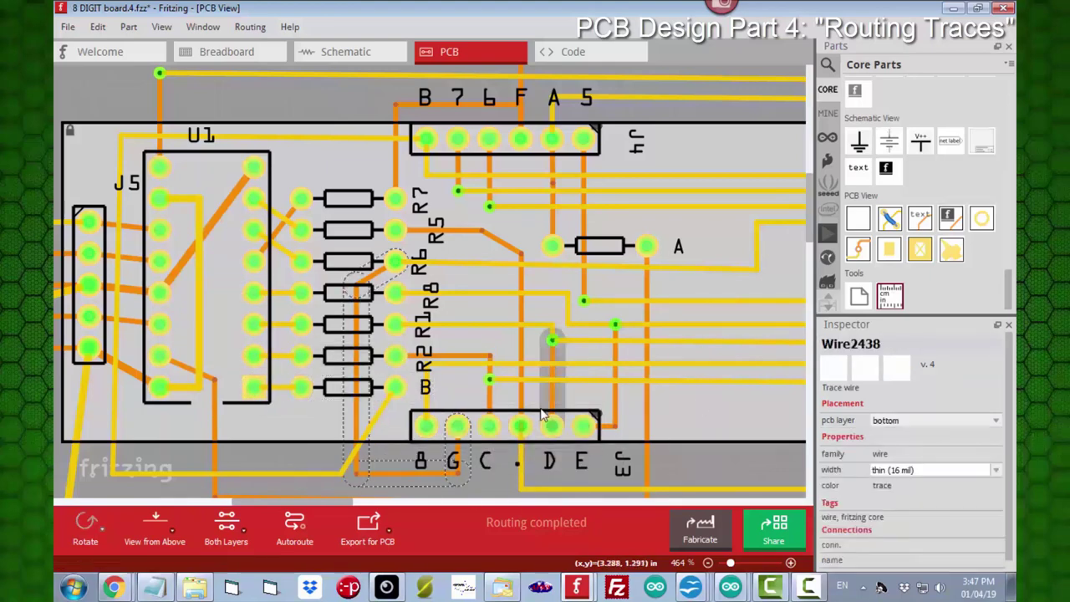
click(349, 355)
double_click(827, 344)
text(C)
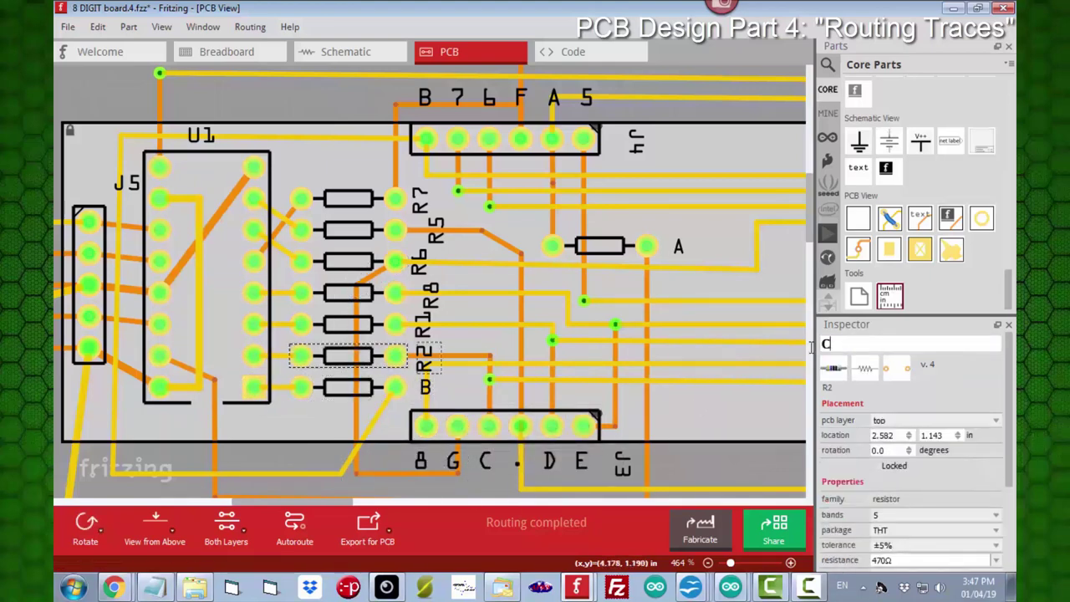
key(Return)
- Turn label C upright and align it above label B beside its resistor's right pad
right_click(420, 361)
click(610, 454)
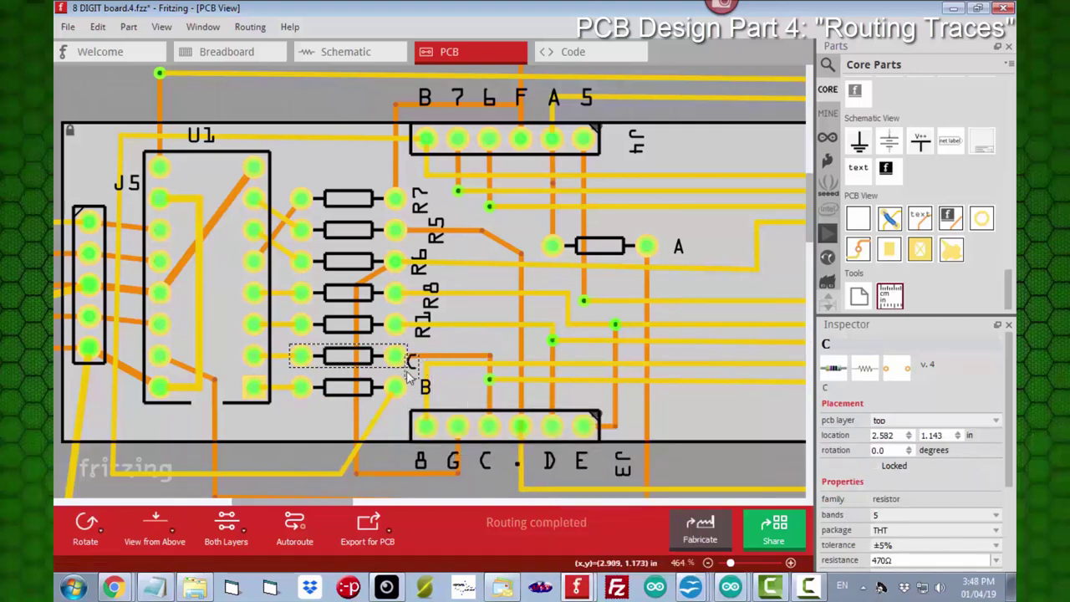
drag(406, 372, 422, 367)
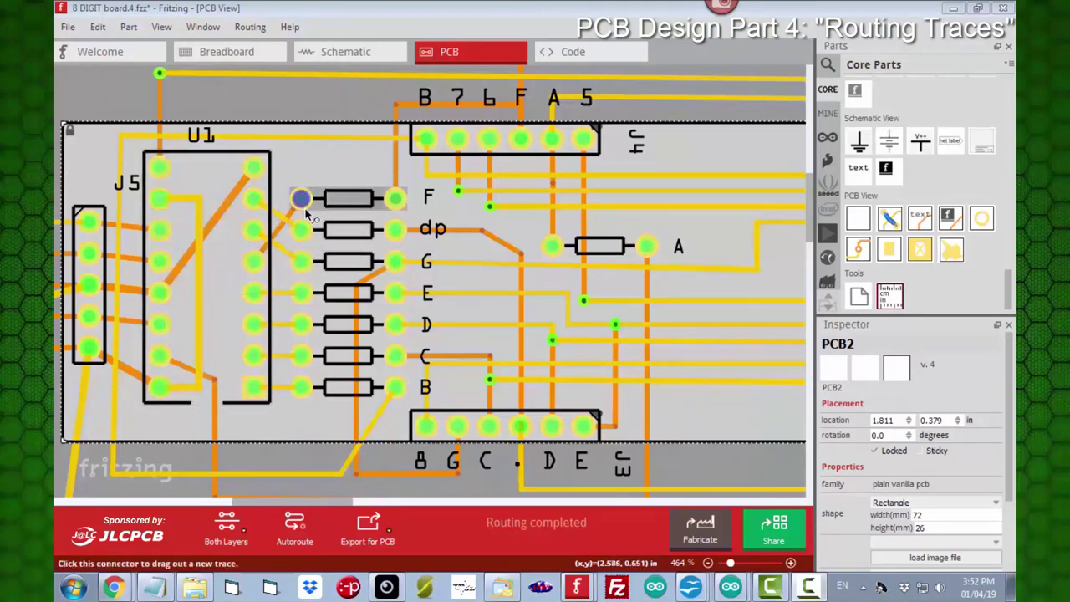
- Trace the nets from U1's output pins through resistors A and B to their display segment pins
click(399, 208)
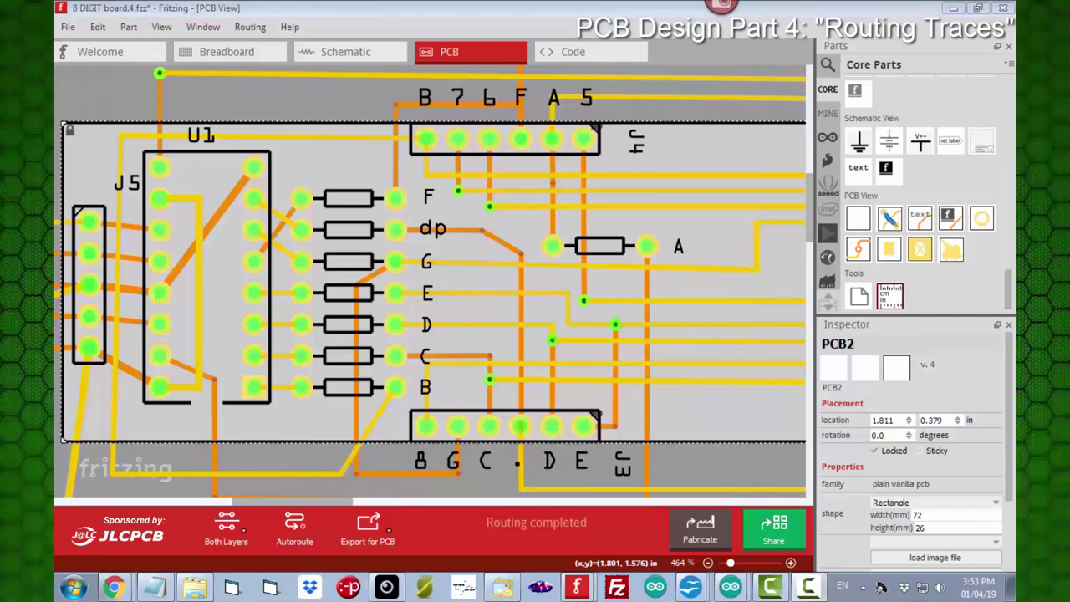
click(162, 359)
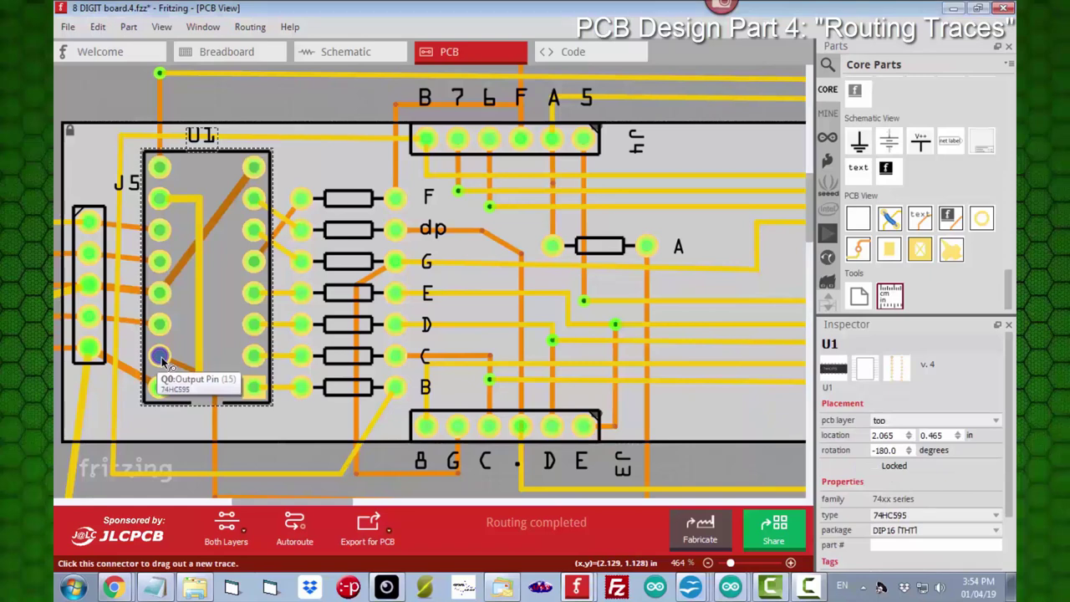
click(161, 359)
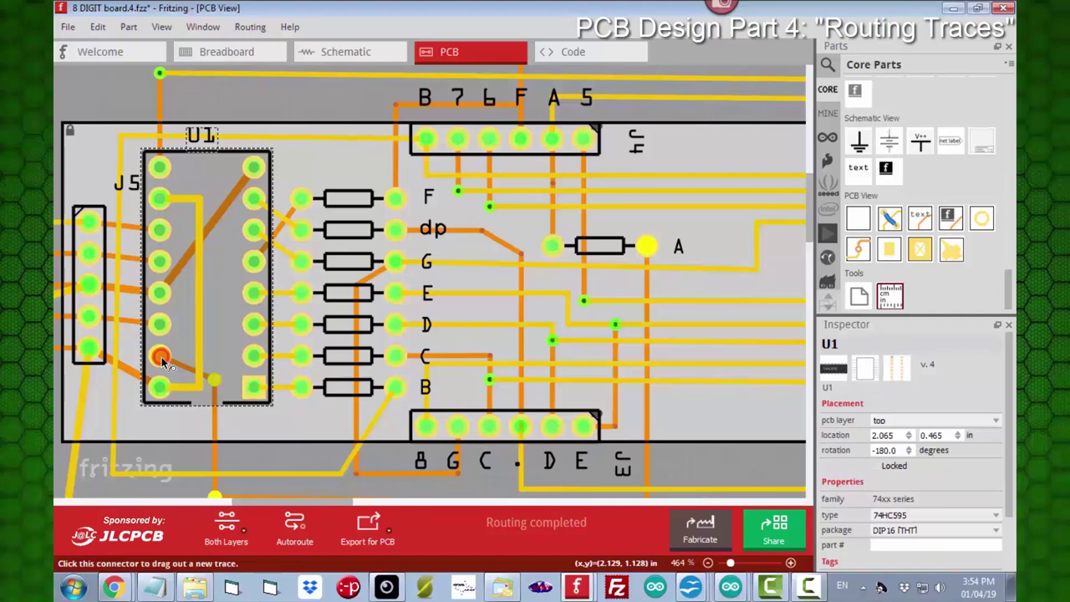
click(548, 250)
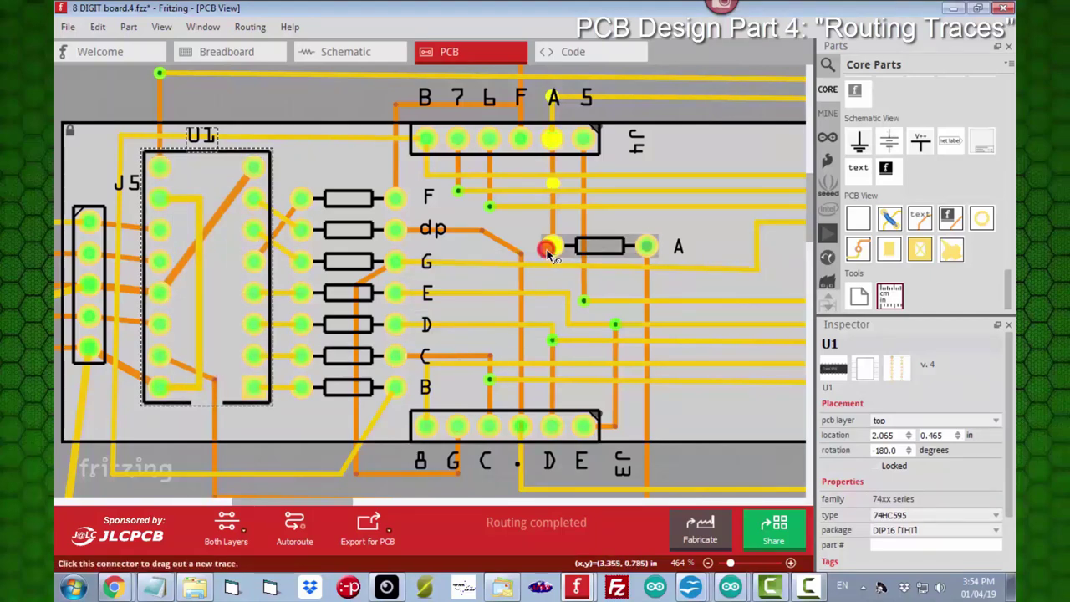
click(253, 387)
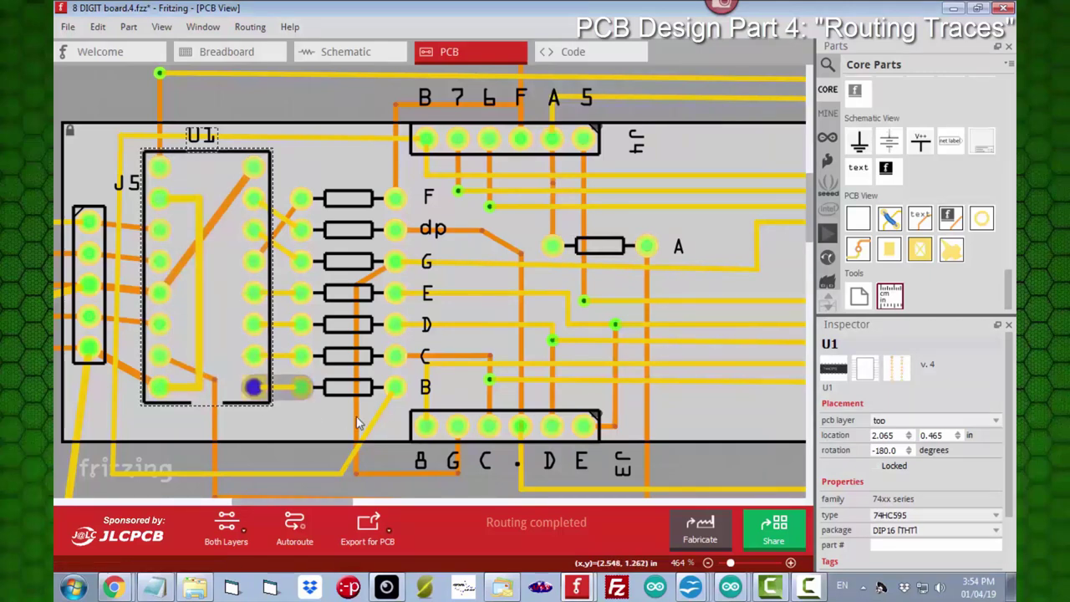
click(383, 414)
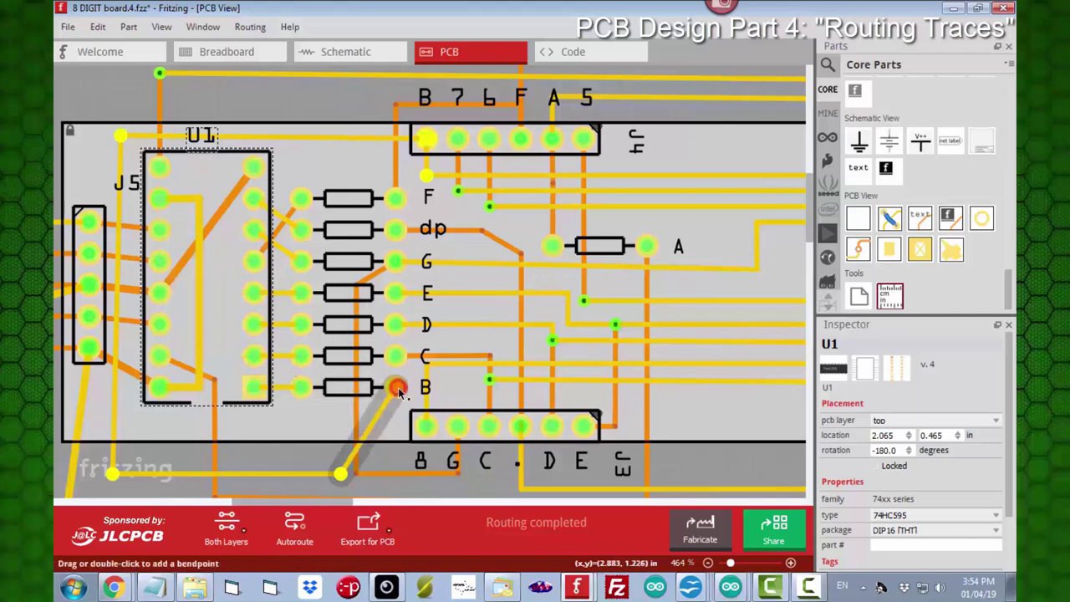
key(Delete)
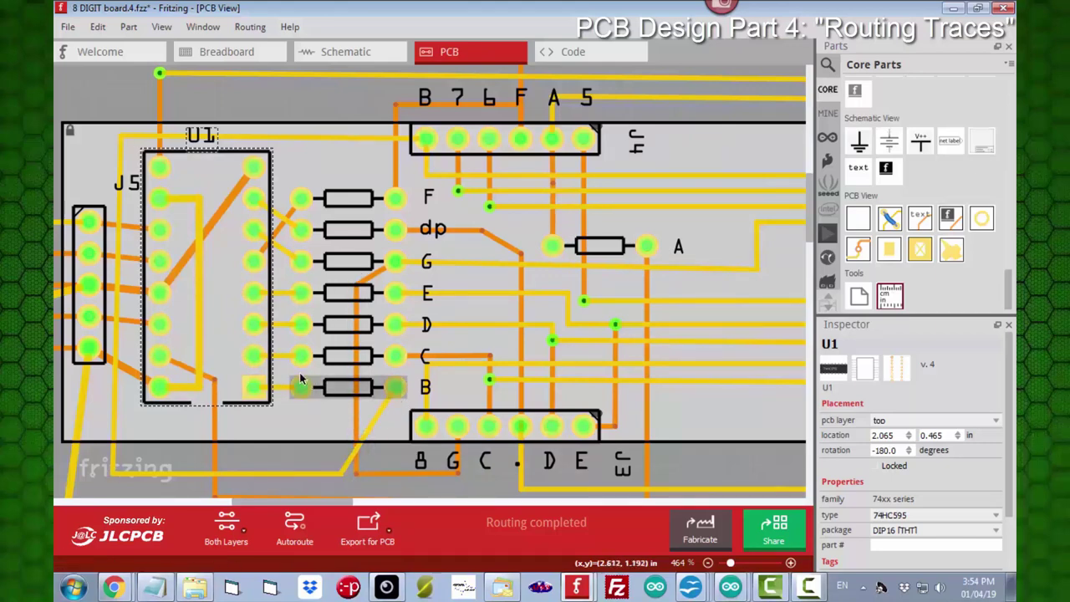
- Trace the nets from U1's output pins through resistors C, D, E, F, G and dp to their display segment pins
drag(301, 357, 254, 359)
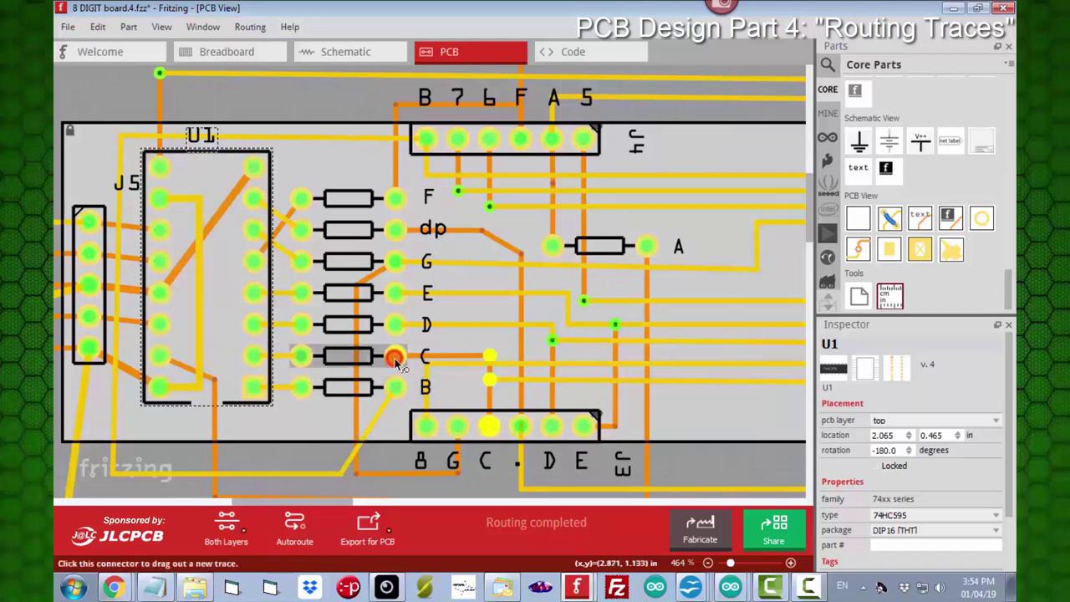
drag(301, 325, 255, 329)
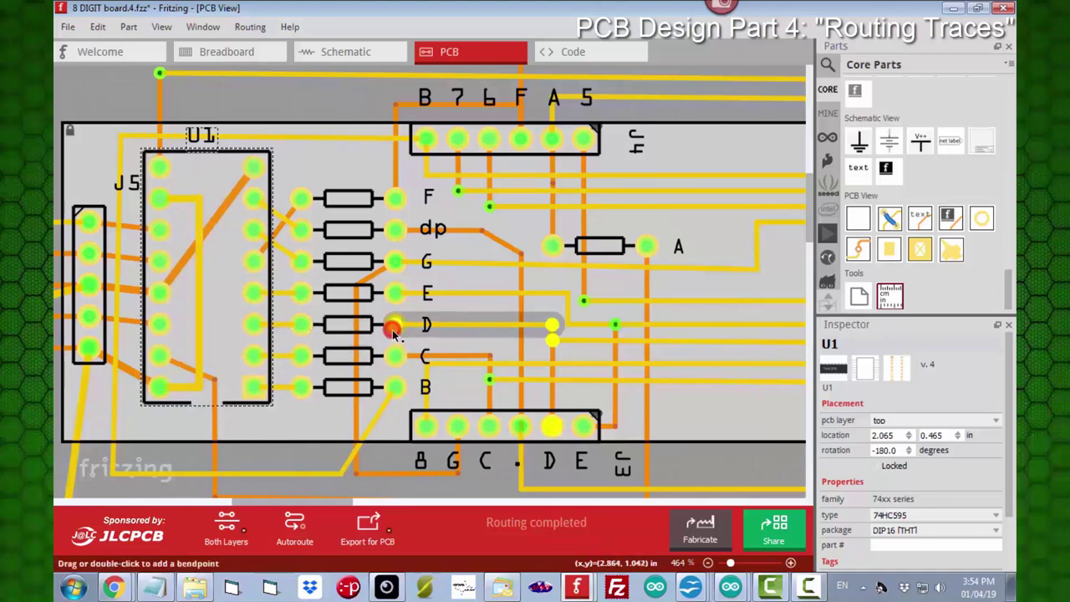
drag(301, 293, 255, 298)
key(ctrl+z)
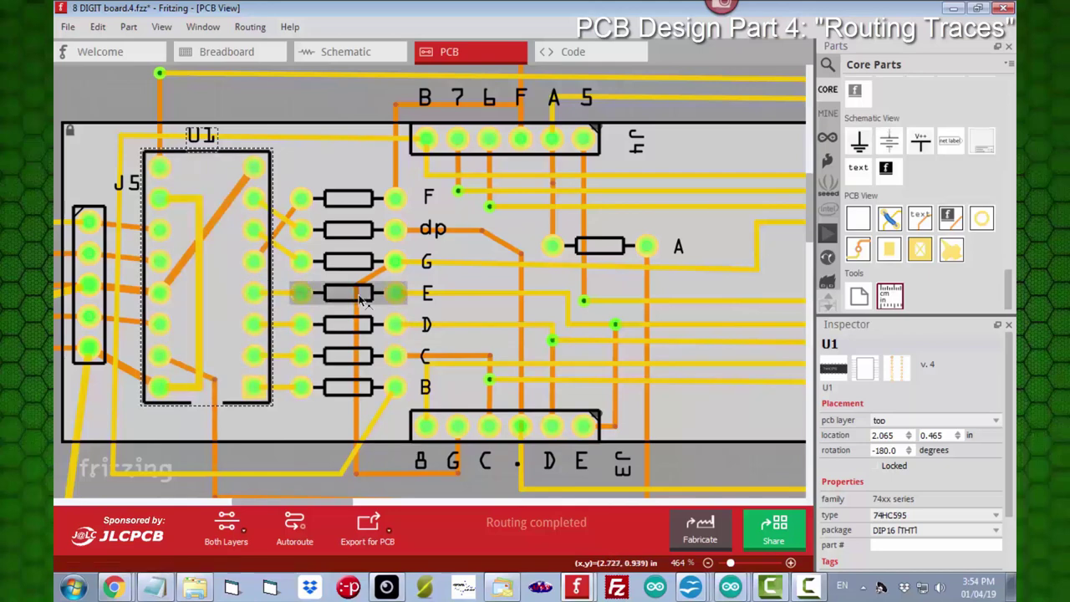
click(399, 292)
click(251, 264)
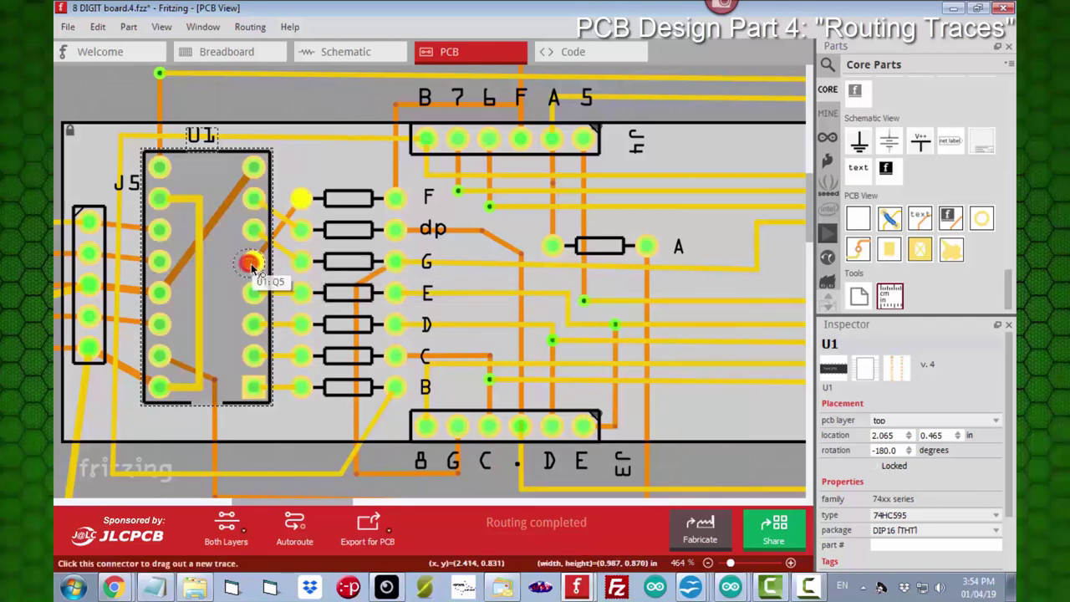
click(401, 197)
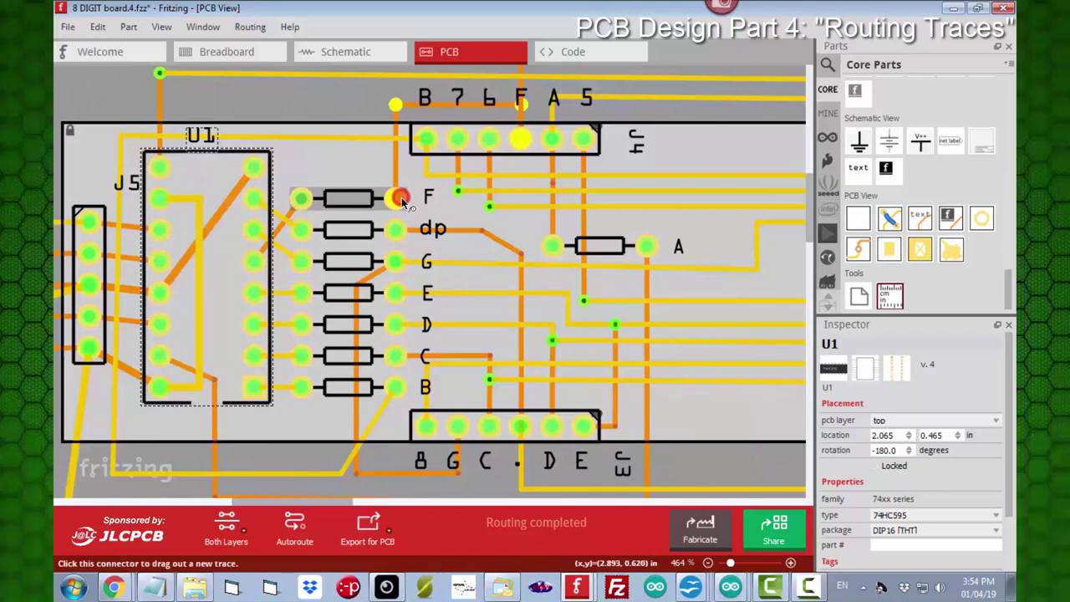
click(253, 234)
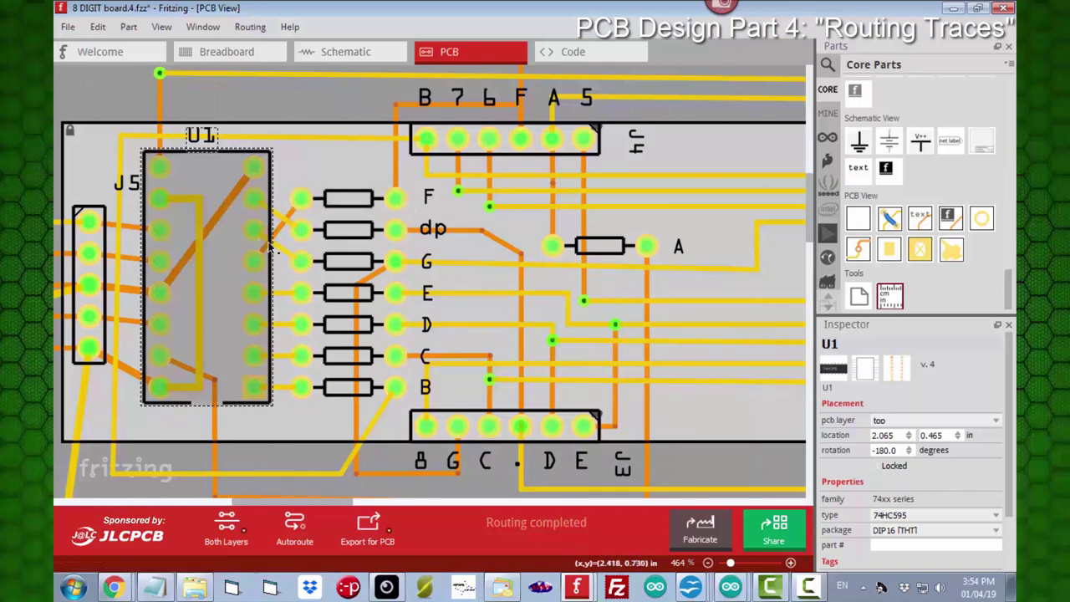
click(394, 262)
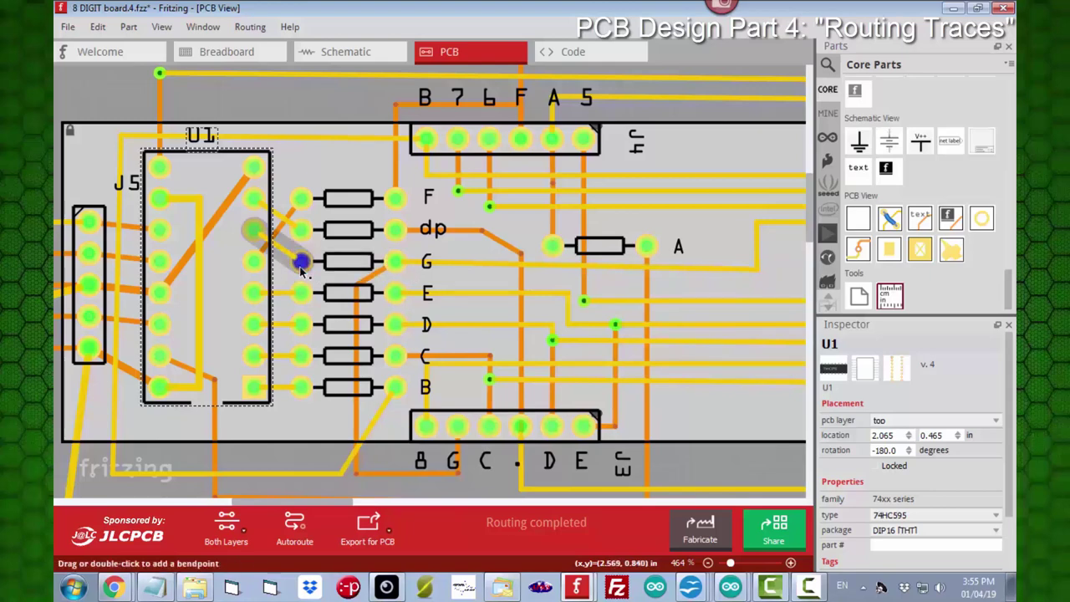
click(255, 206)
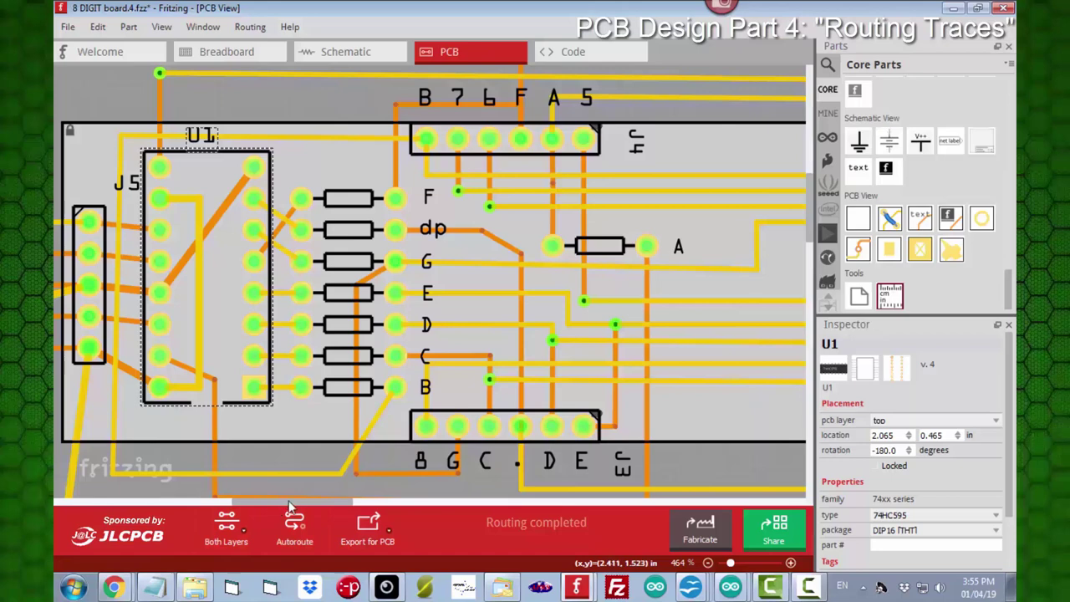
- Trace the nets from U2's output pins to the display's digit pins 1 to 4
drag(288, 500, 464, 523)
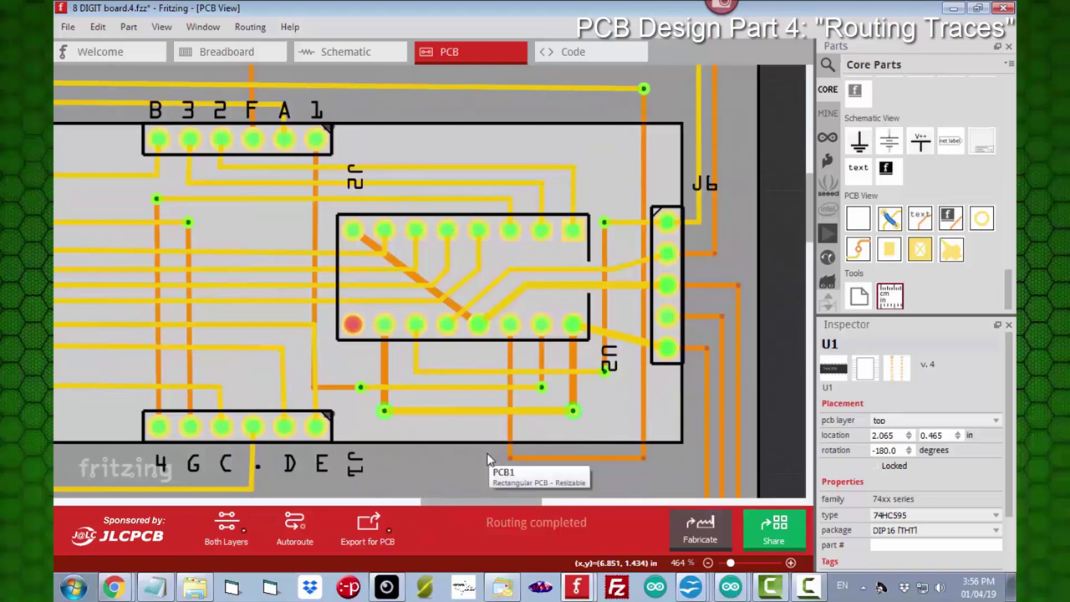
click(541, 333)
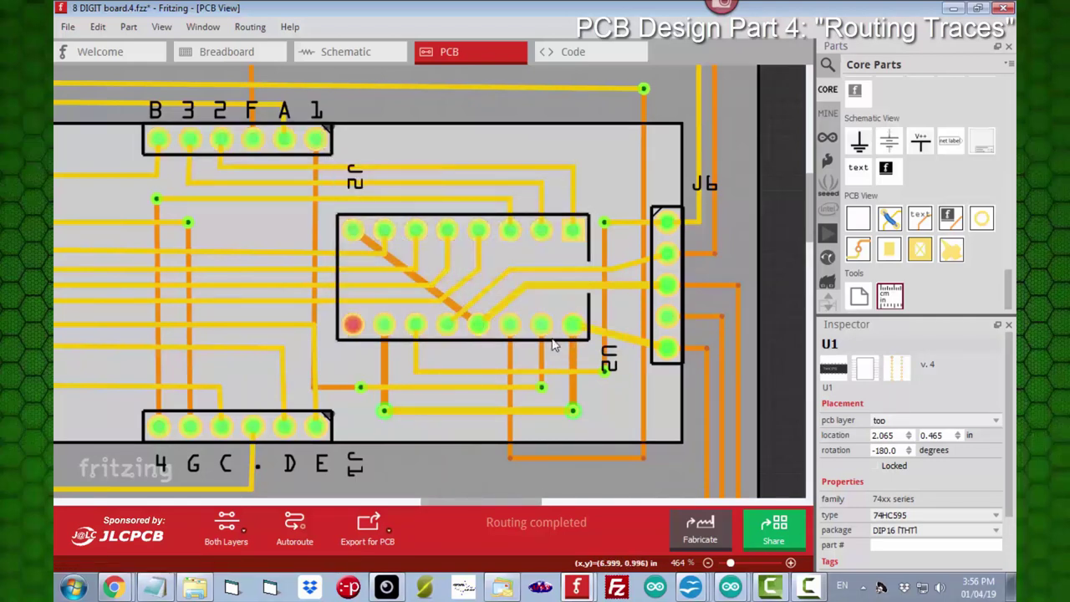
click(572, 233)
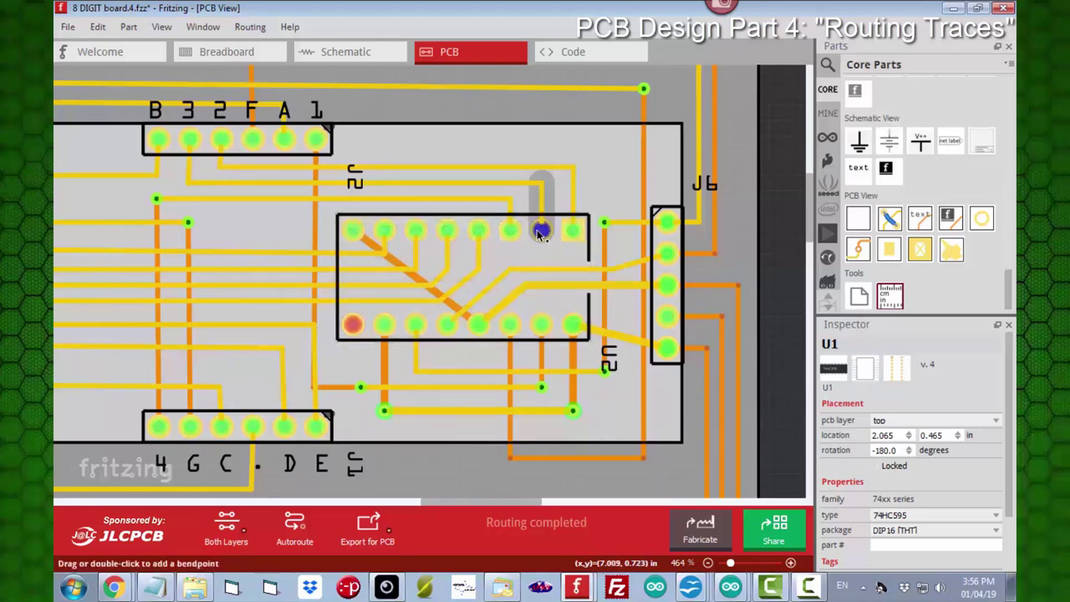
click(540, 233)
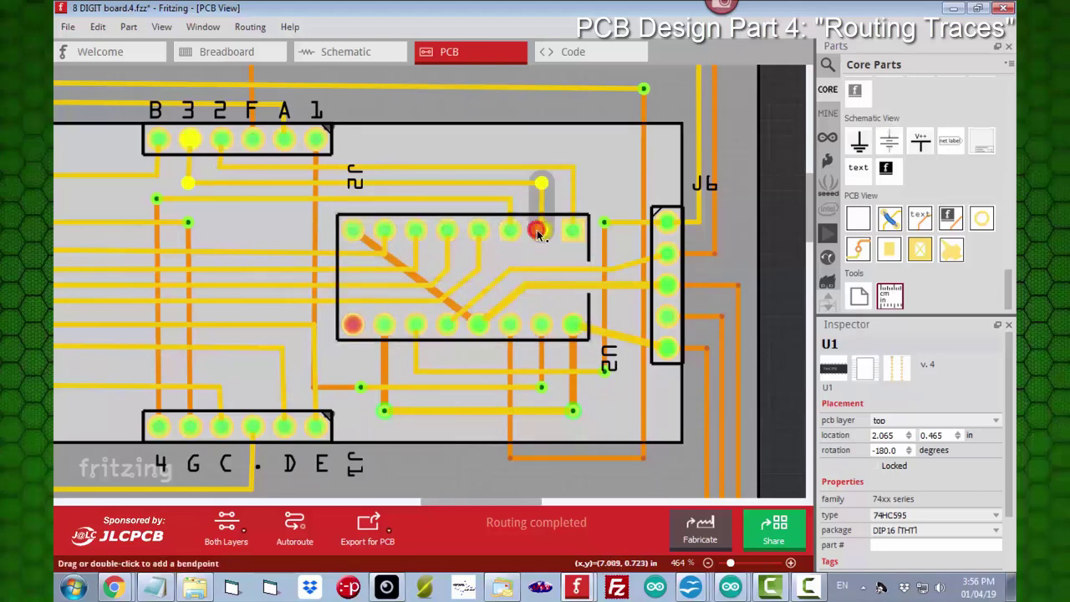
click(511, 235)
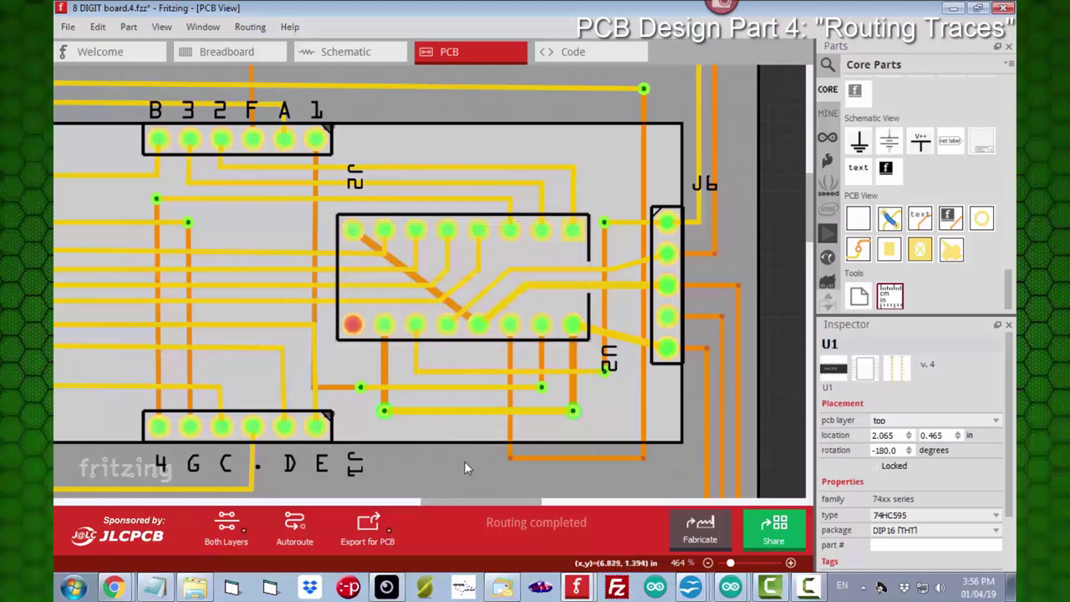
- Trace the nets from U2's remaining output pins to digit pins 5 to 8 on the second display
drag(453, 500, 399, 505)
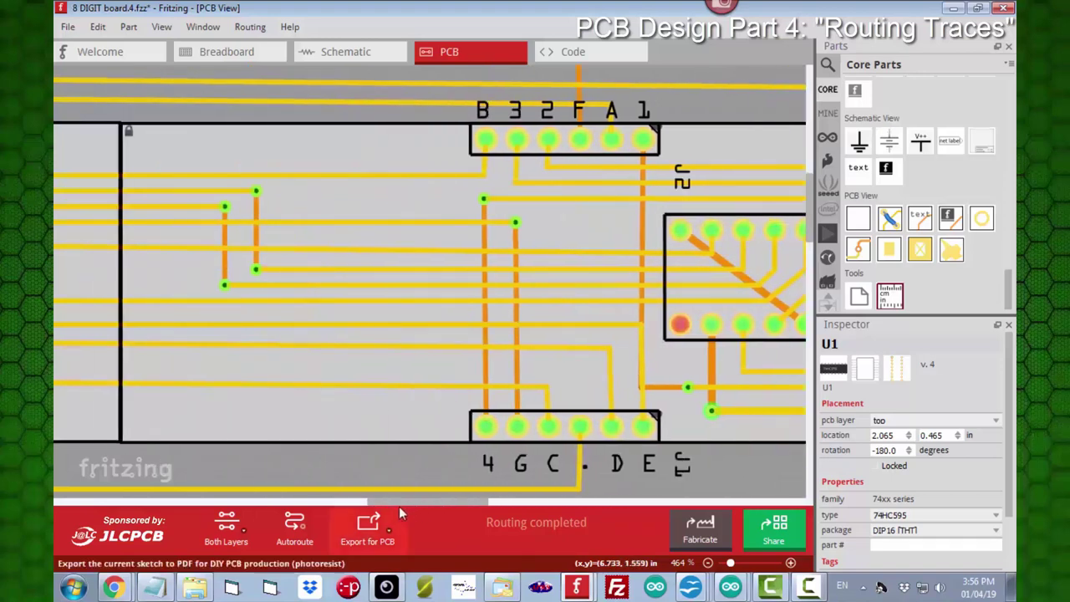
ctrl+scroll(410, 493, down, 1)
ctrl+scroll(476, 468, down, 5)
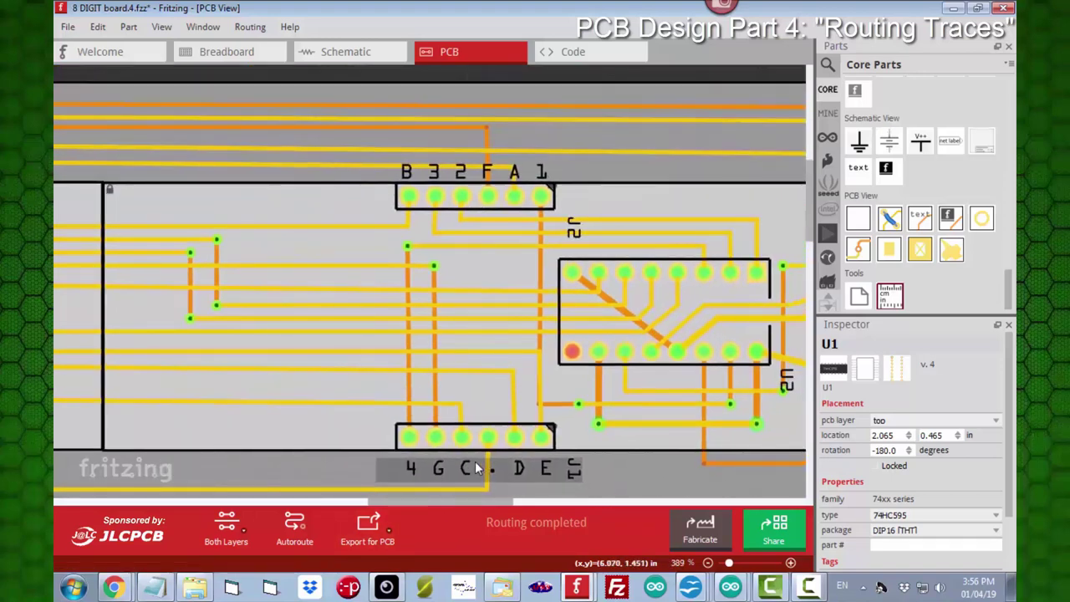
drag(444, 506, 440, 506)
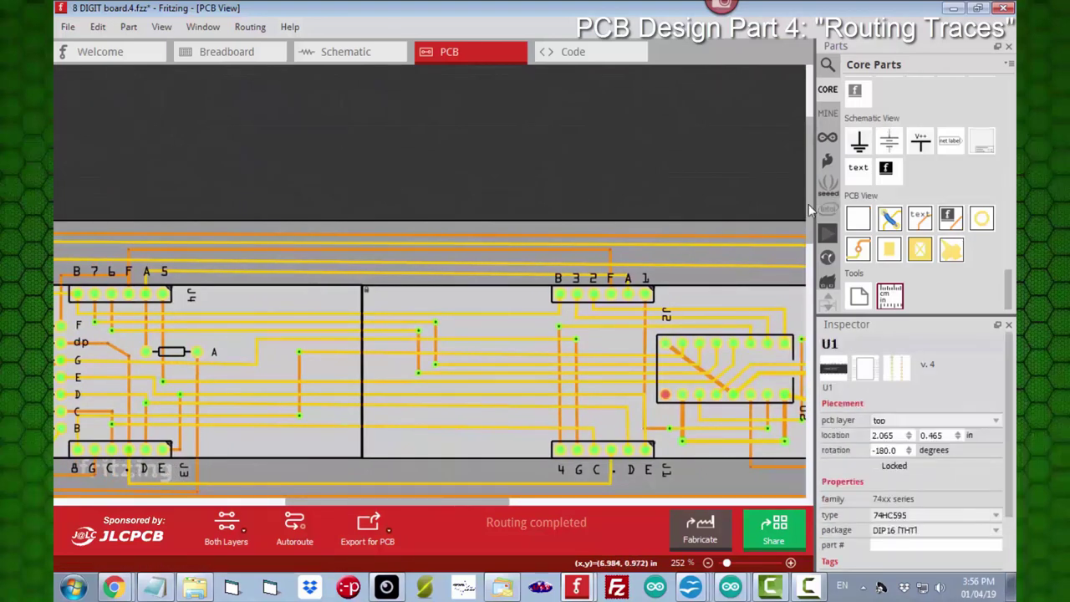
drag(809, 213, 809, 231)
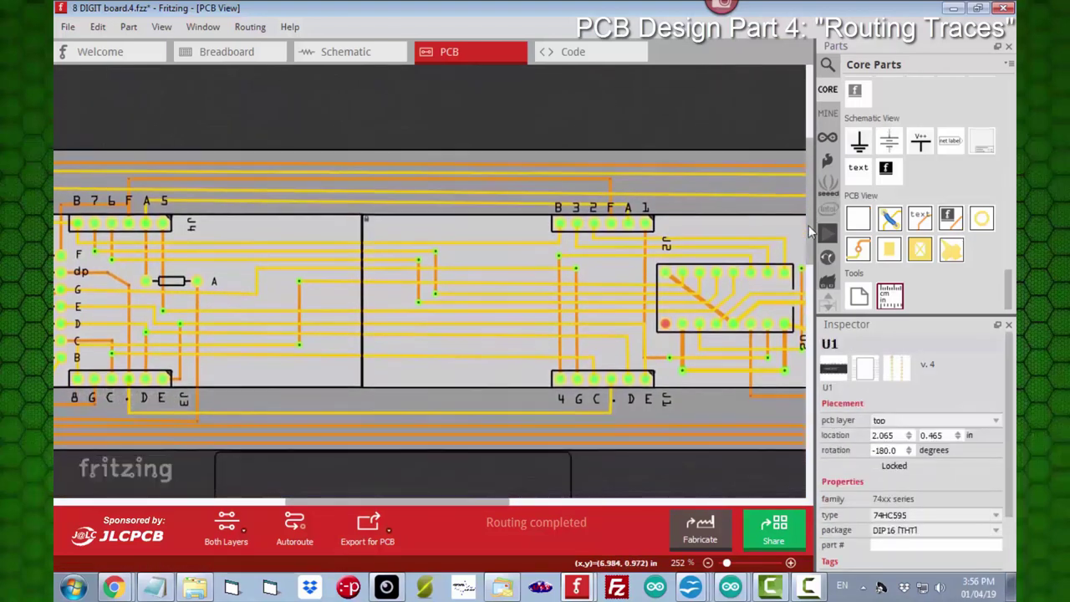
click(733, 272)
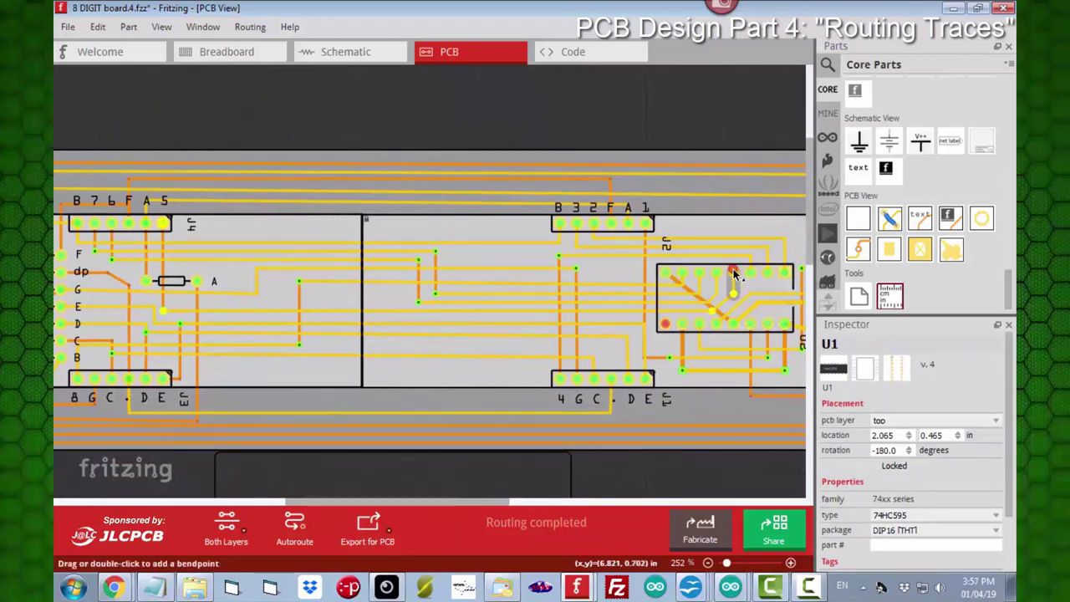
key(Delete)
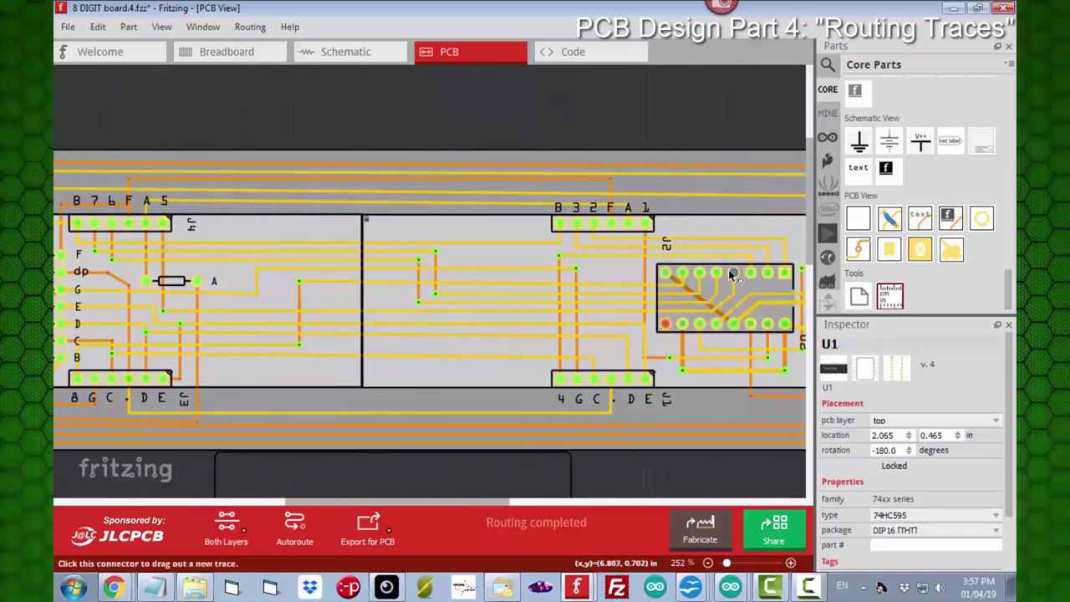
drag(722, 272, 716, 293)
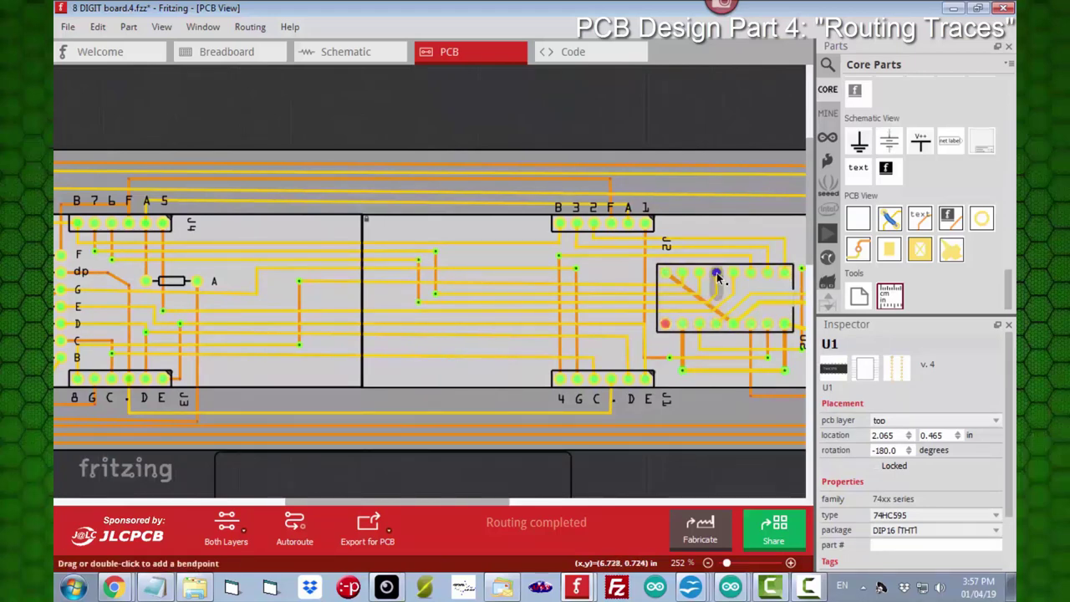
key(Delete)
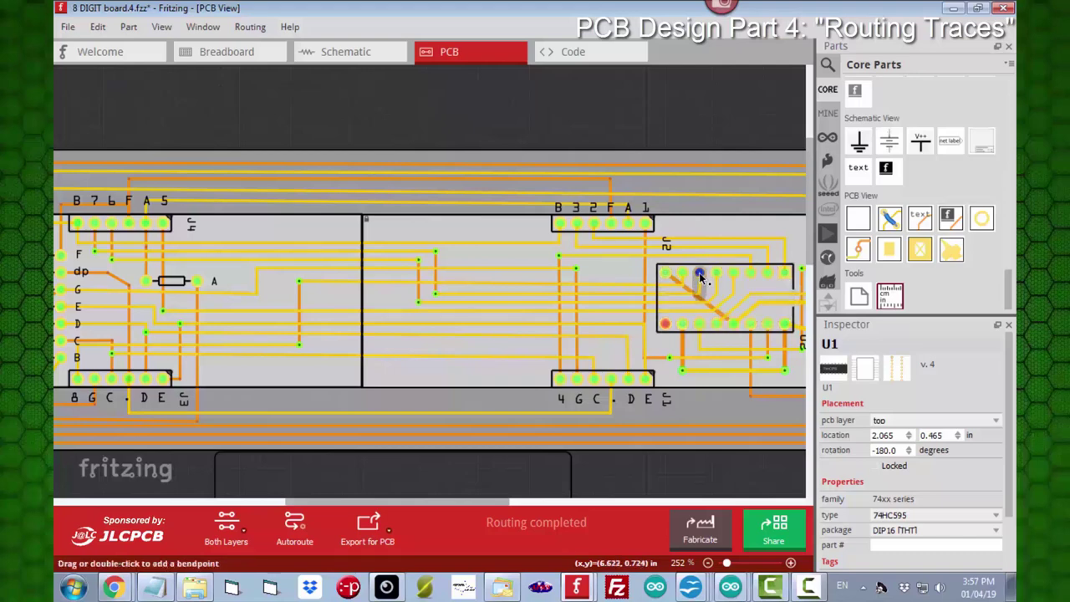
drag(698, 275, 699, 292)
key(Delete)
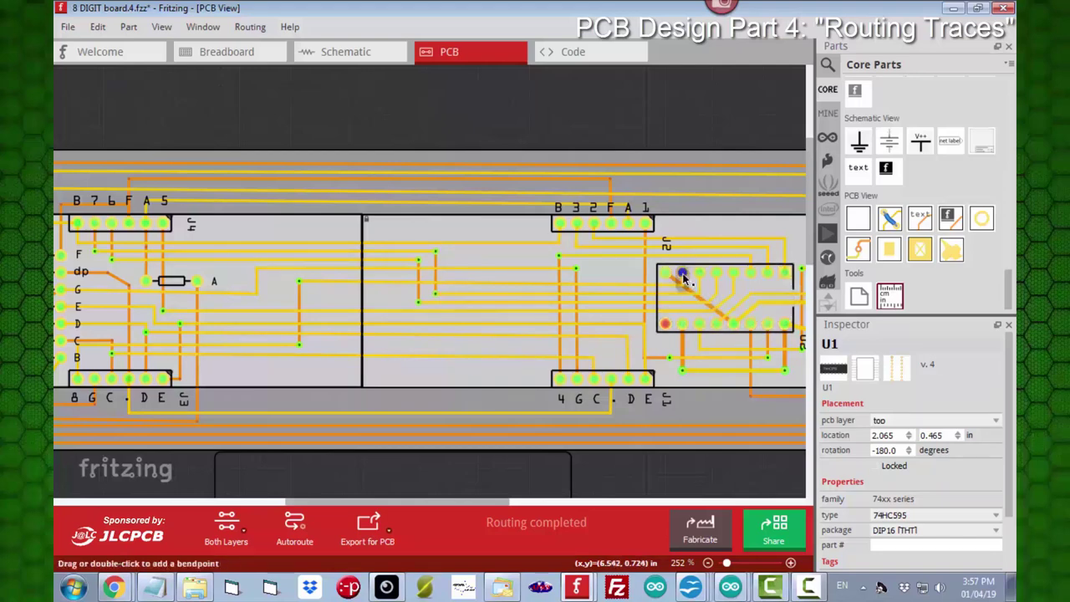
click(682, 277)
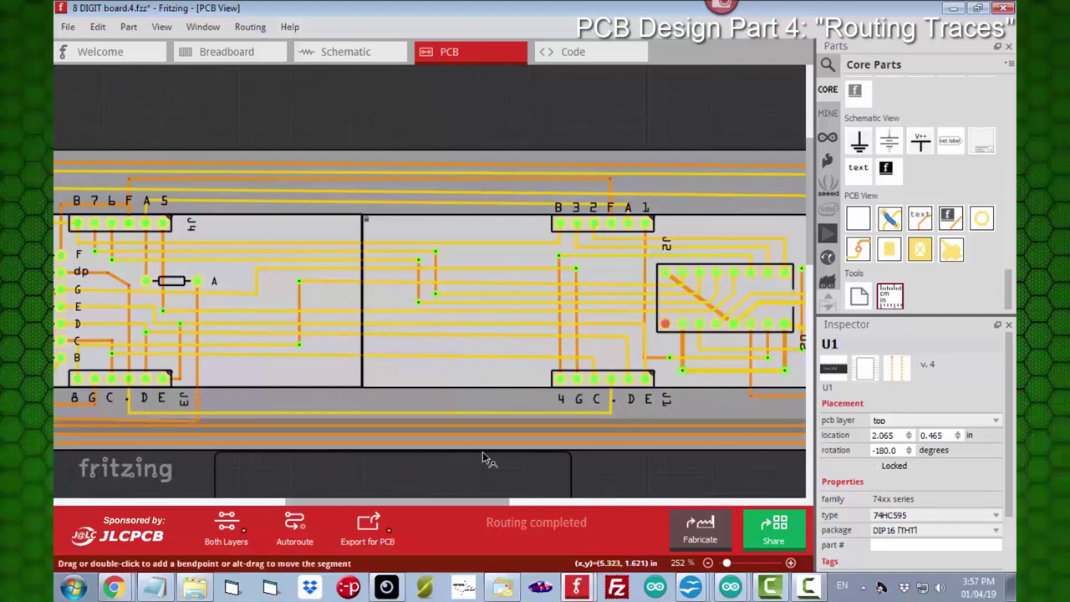
- Move U1 together with its seven segment resistors so U1 sits at 2.115, 0.440 in, its pins level with J5's
drag(469, 502, 361, 507)
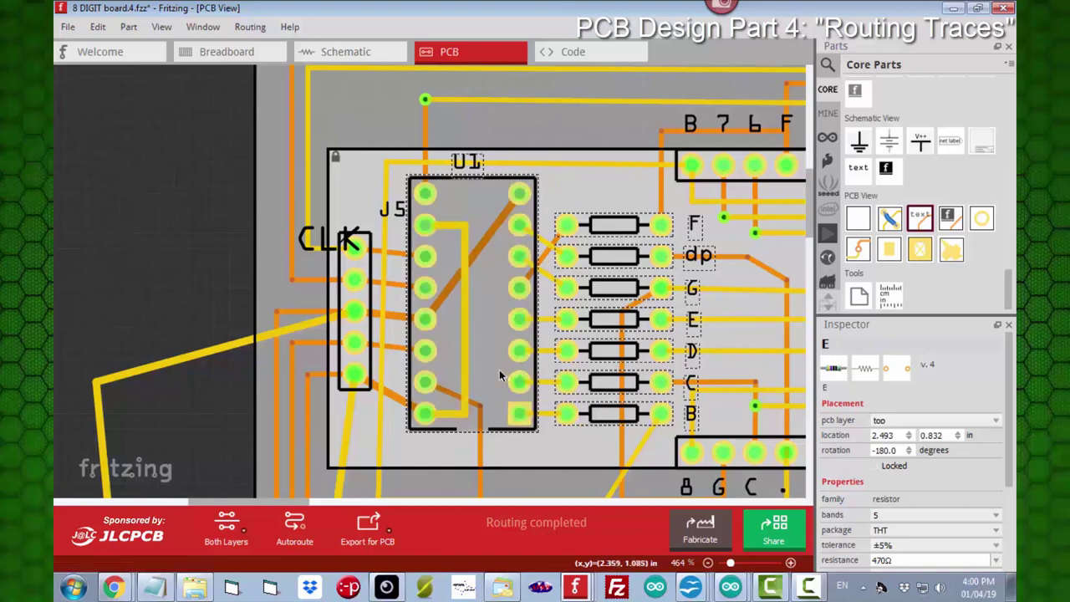
mouse_move(499, 369)
mouse_down()
mouse_move(498, 359)
mouse_move(511, 360)
mouse_up()
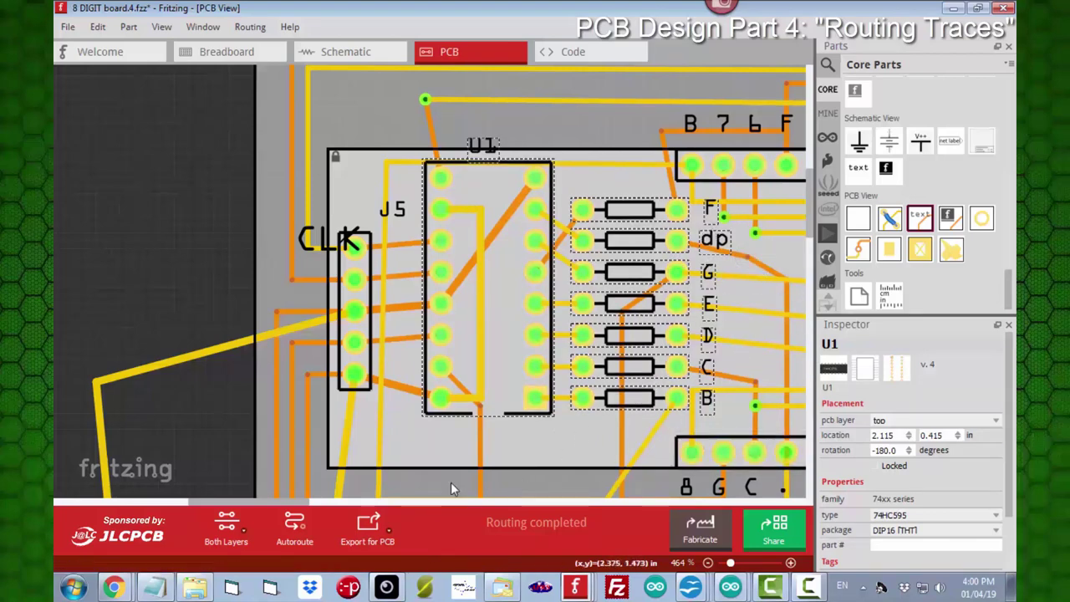
click(362, 305)
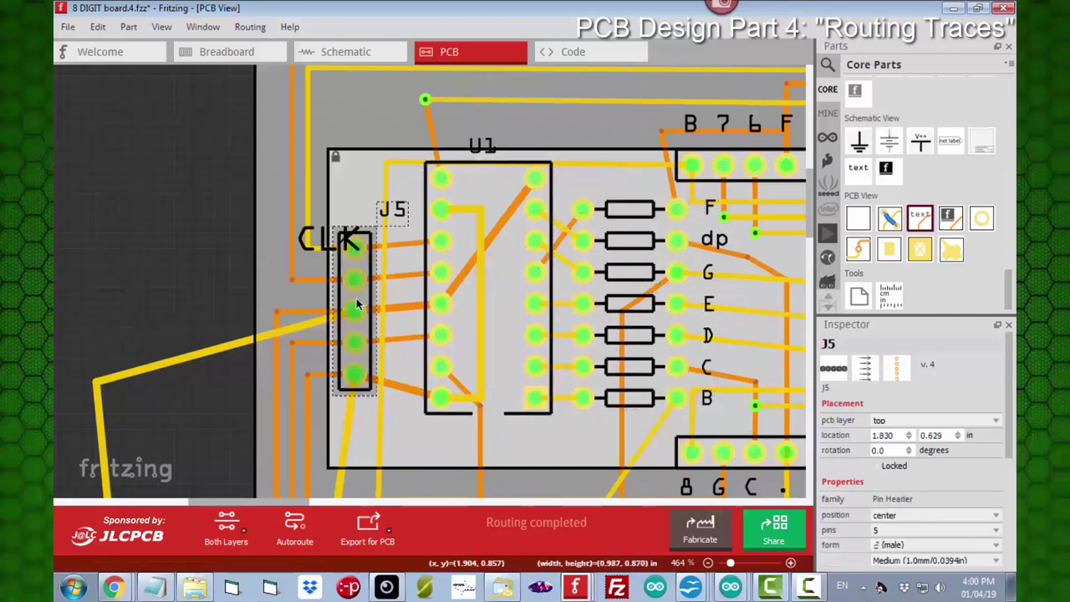
drag(357, 305, 351, 306)
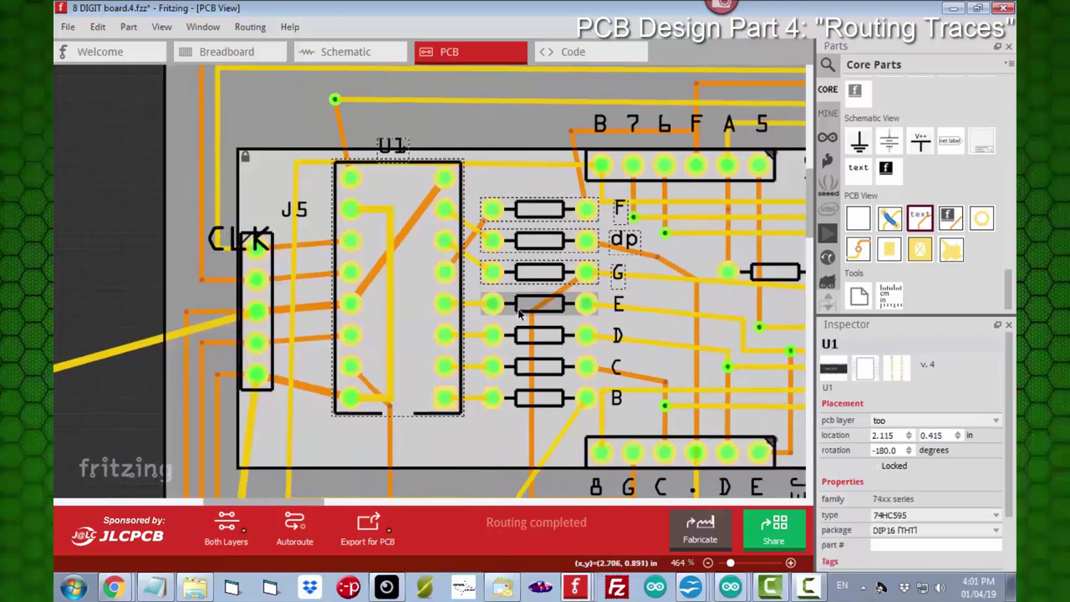
ctrl+click(521, 335)
ctrl+click(526, 366)
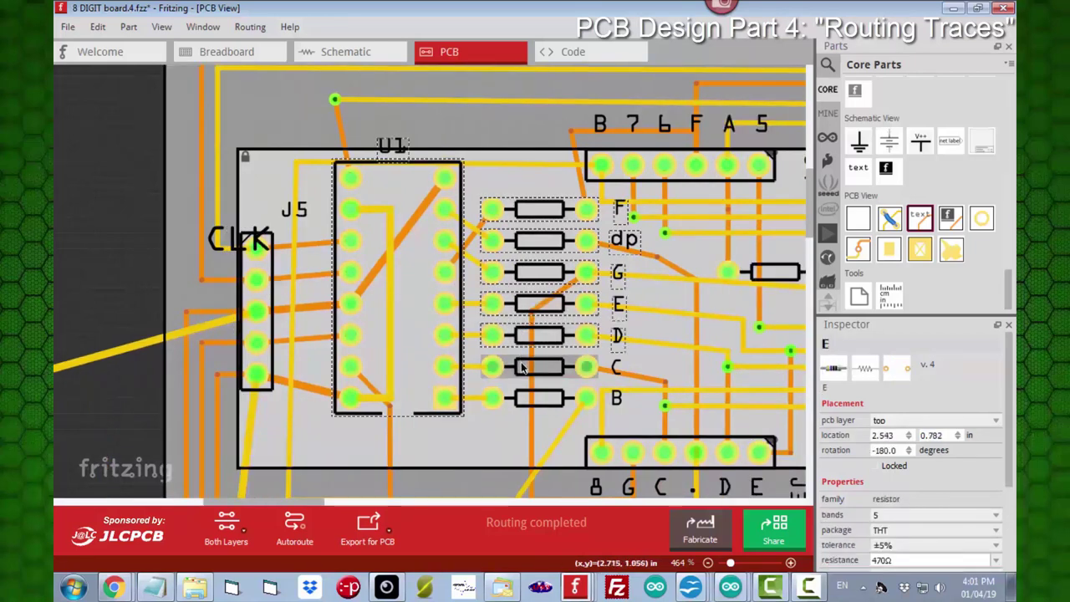
ctrl+click(526, 398)
drag(421, 368, 420, 376)
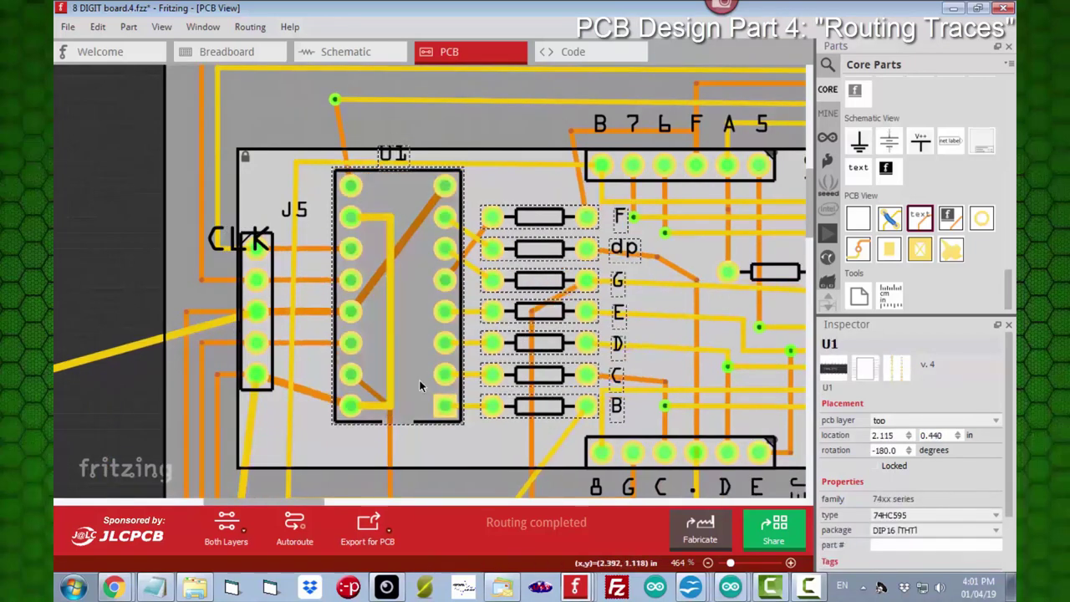
- Shrink the CLK silkscreen text to 4.6 × 2 mm and place it just right of J5's uppermost pin
click(194, 275)
drag(213, 255, 280, 270)
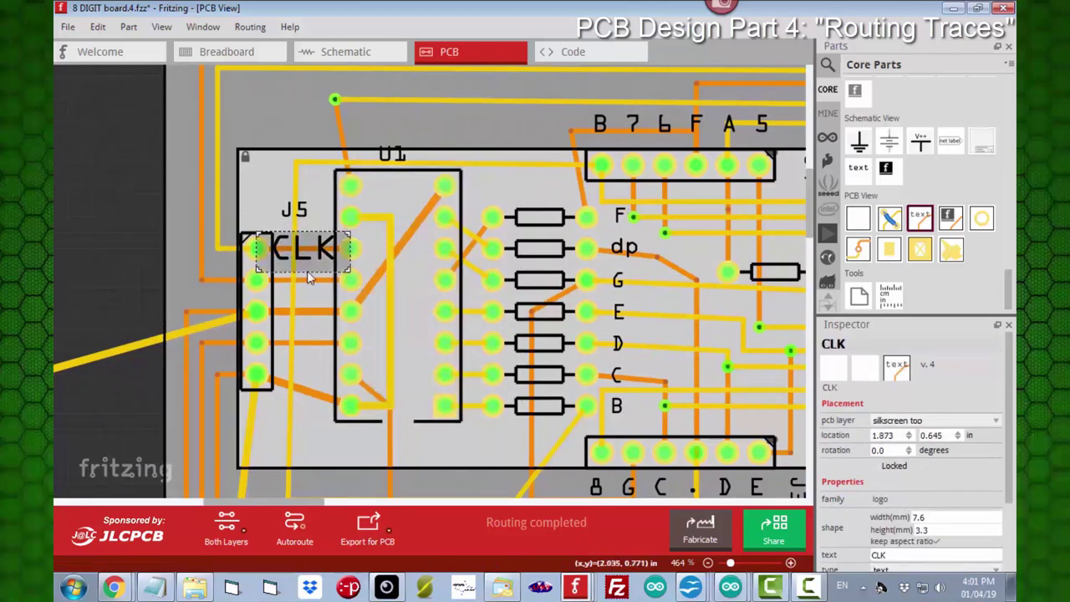
drag(348, 243, 249, 200)
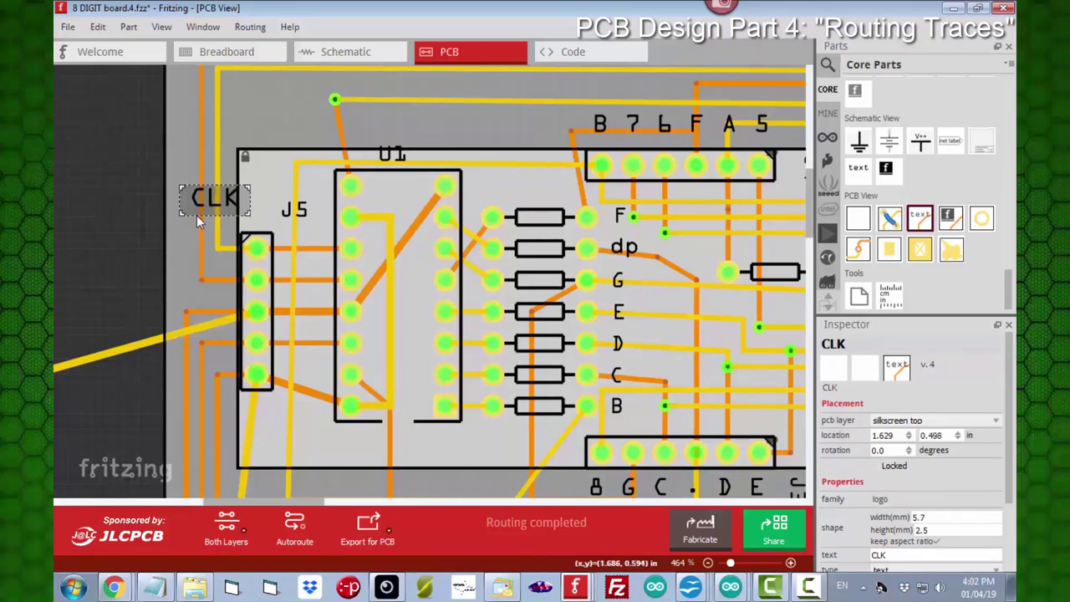
drag(184, 203, 271, 257)
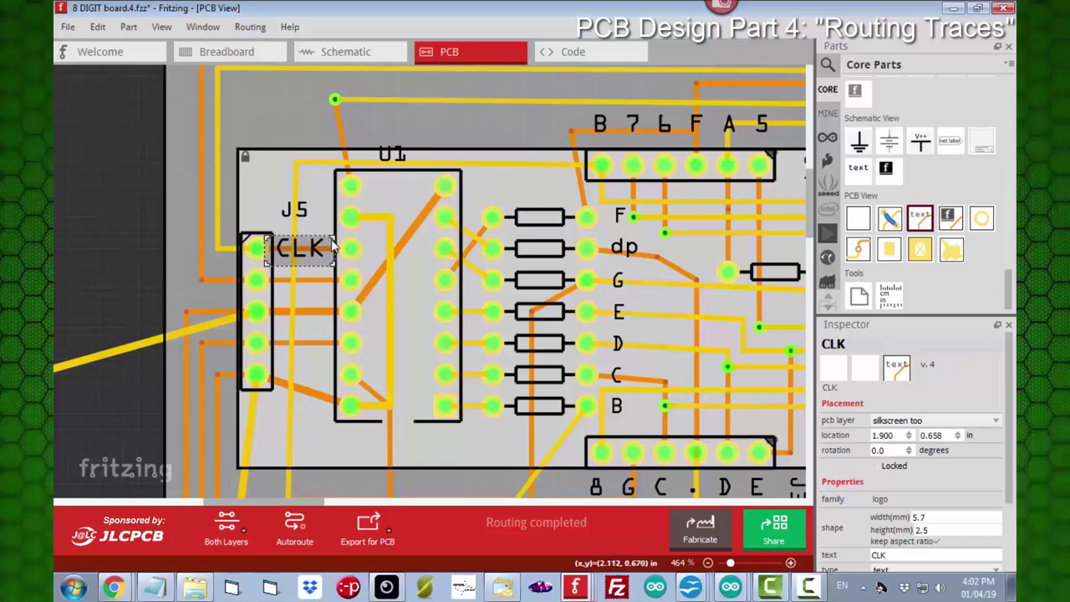
drag(332, 245, 308, 253)
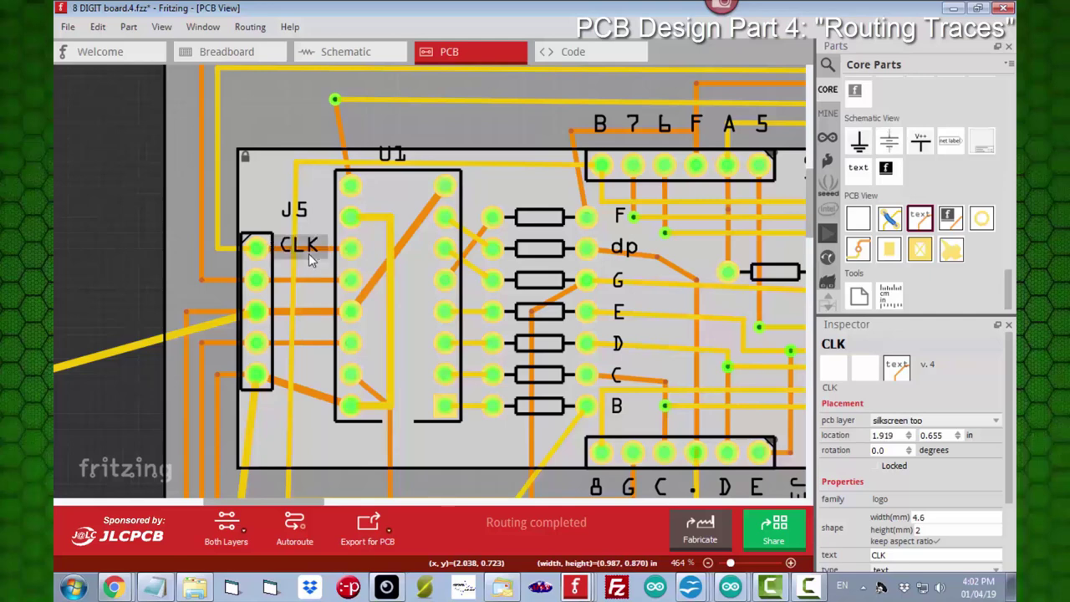
- Duplicate the CLK text and place the copy beside J5's second pin, directly below the original
key(ctrl+d)
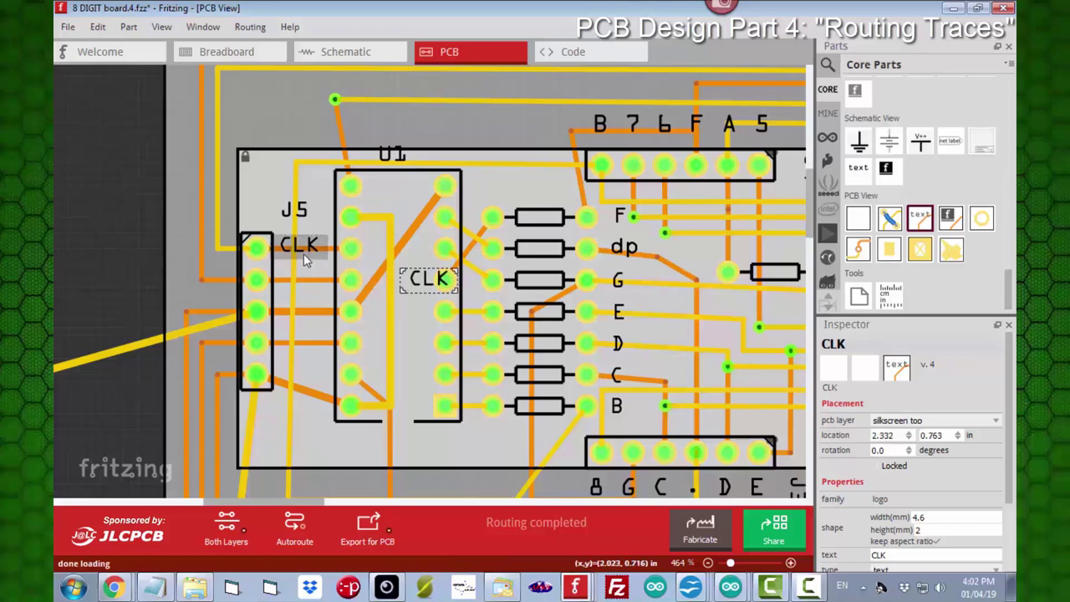
drag(432, 295, 298, 287)
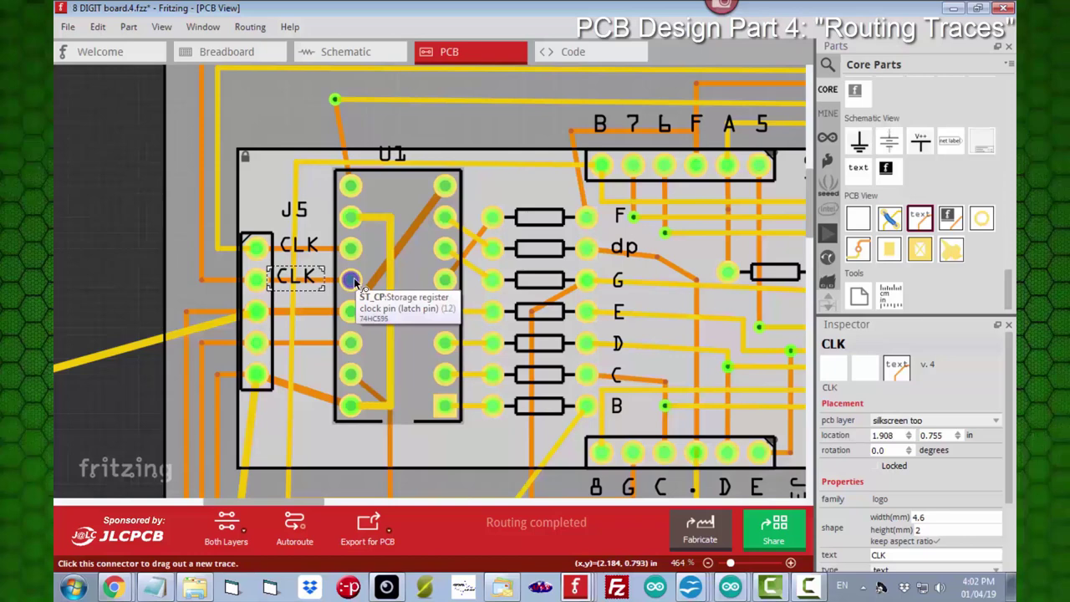
- Change the copied text beside J5's second pin to LTCH and place a duplicate of it beside the third pin
double_click(896, 339)
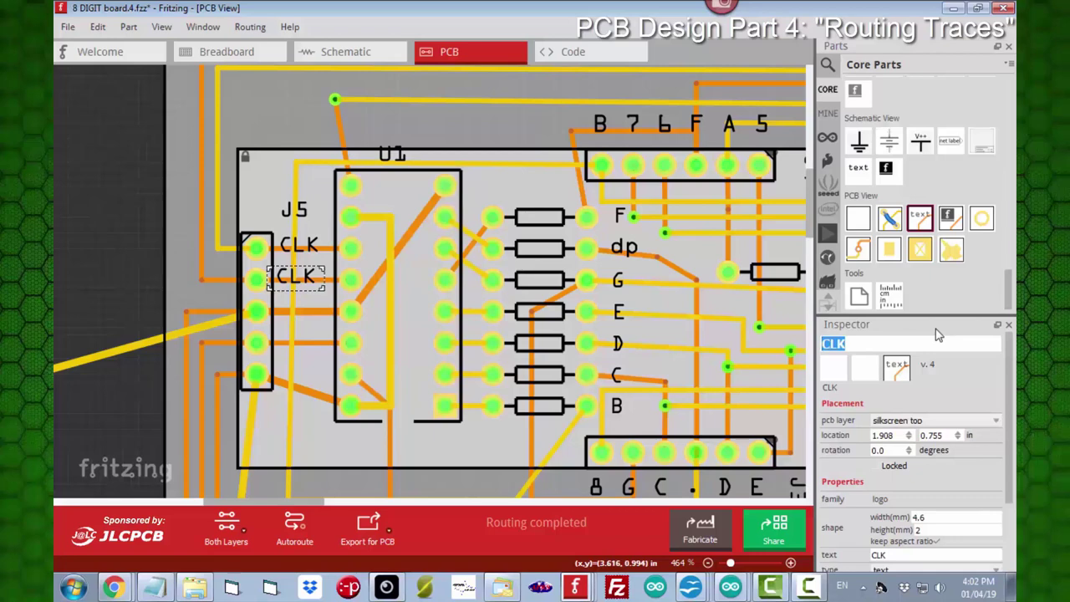
text(LTCH)
key(Return)
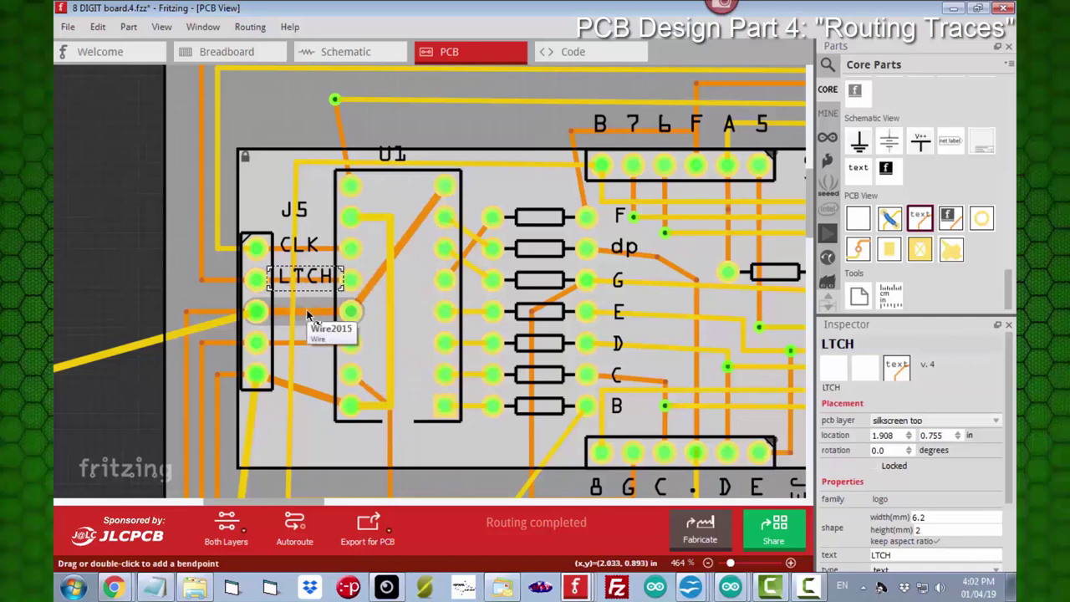
key(ctrl+d)
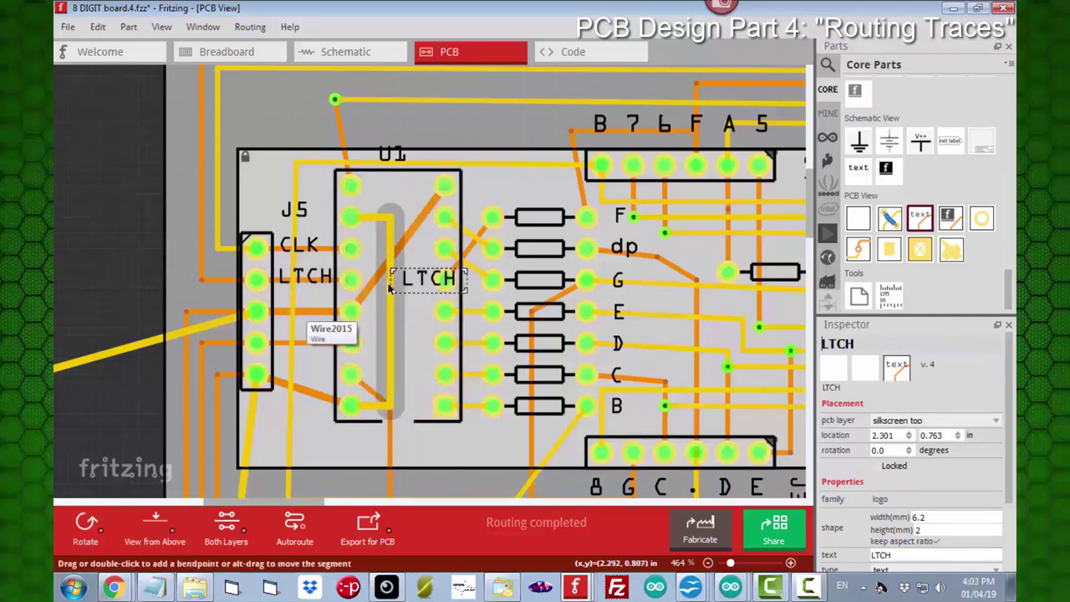
drag(407, 288, 287, 319)
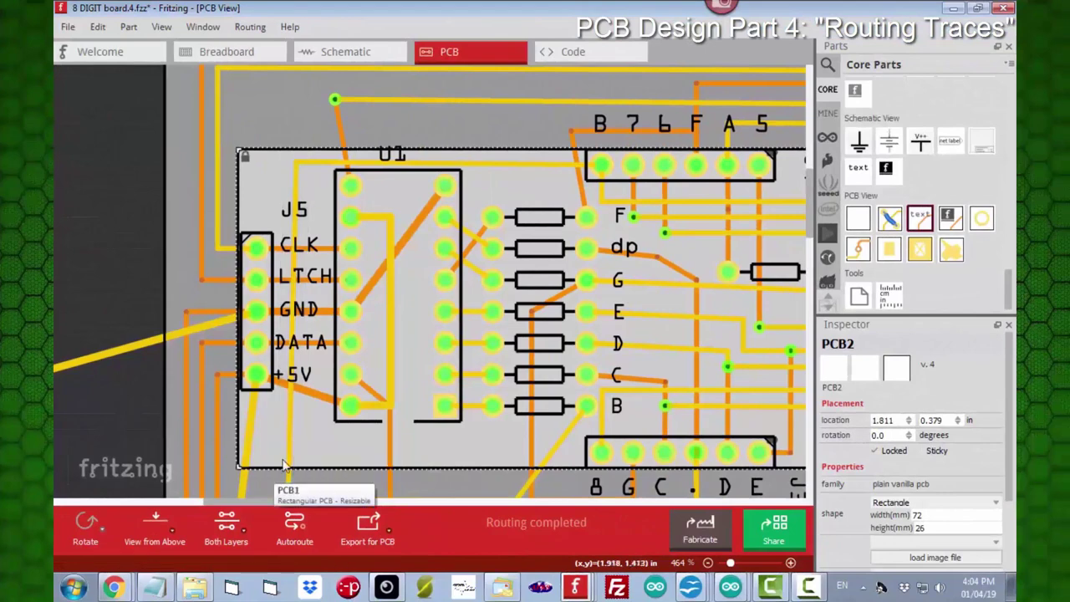
- Duplicate J5's five silkscreen labels CLK, LTCH, GND, DATA and +5V together
click(309, 242)
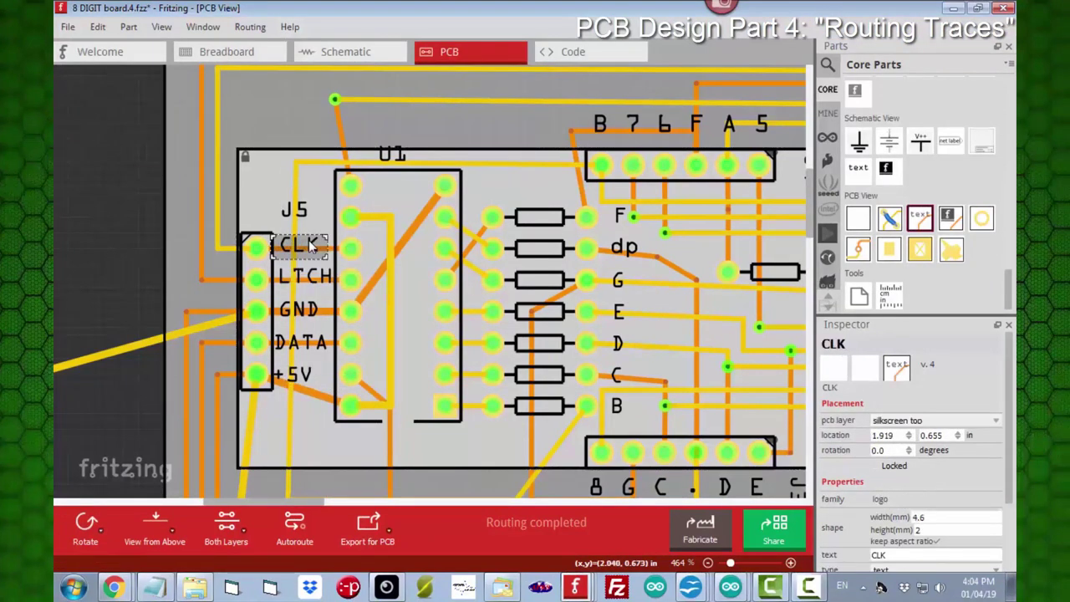
ctrl+click(309, 276)
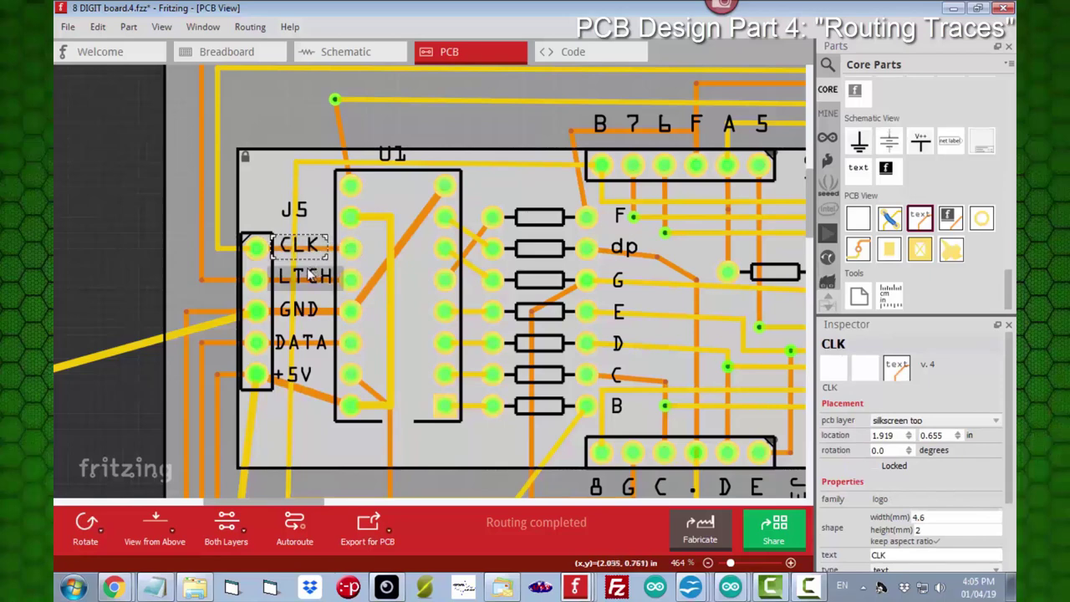
ctrl+click(319, 309)
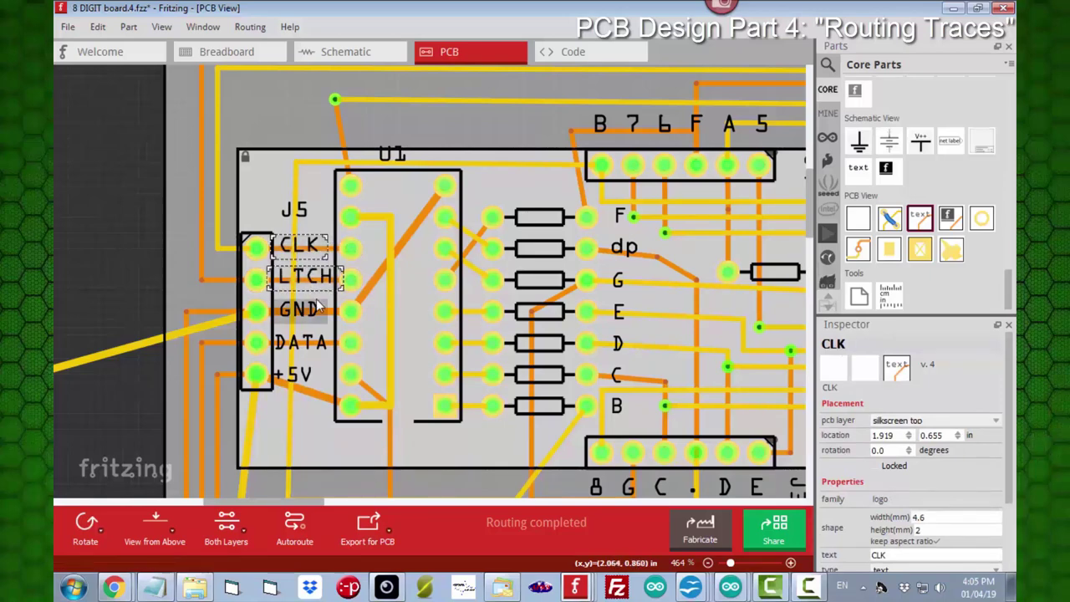
ctrl+click(322, 345)
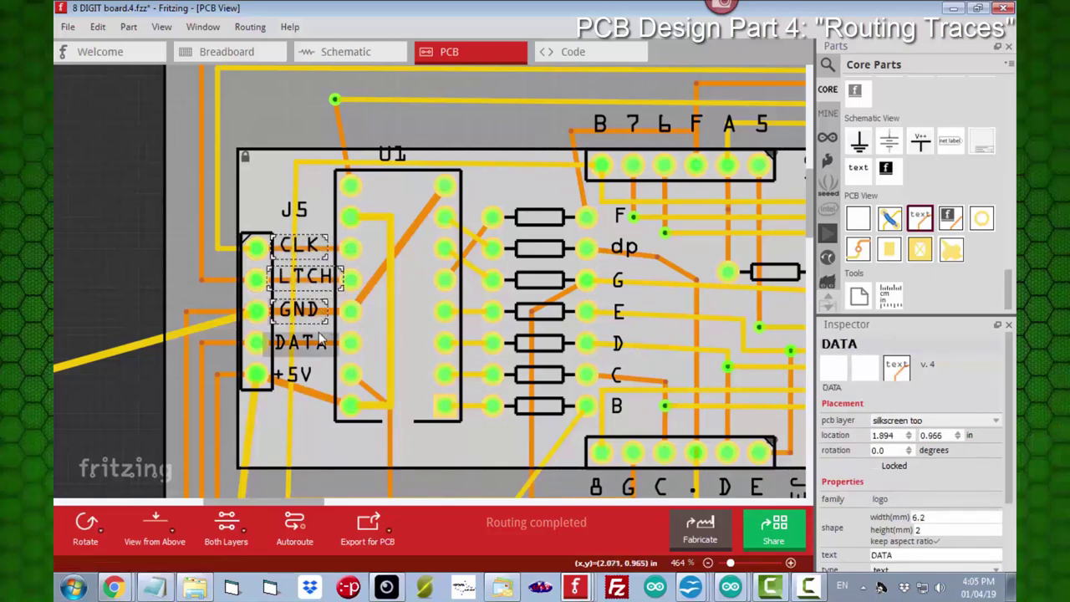
ctrl+click(315, 378)
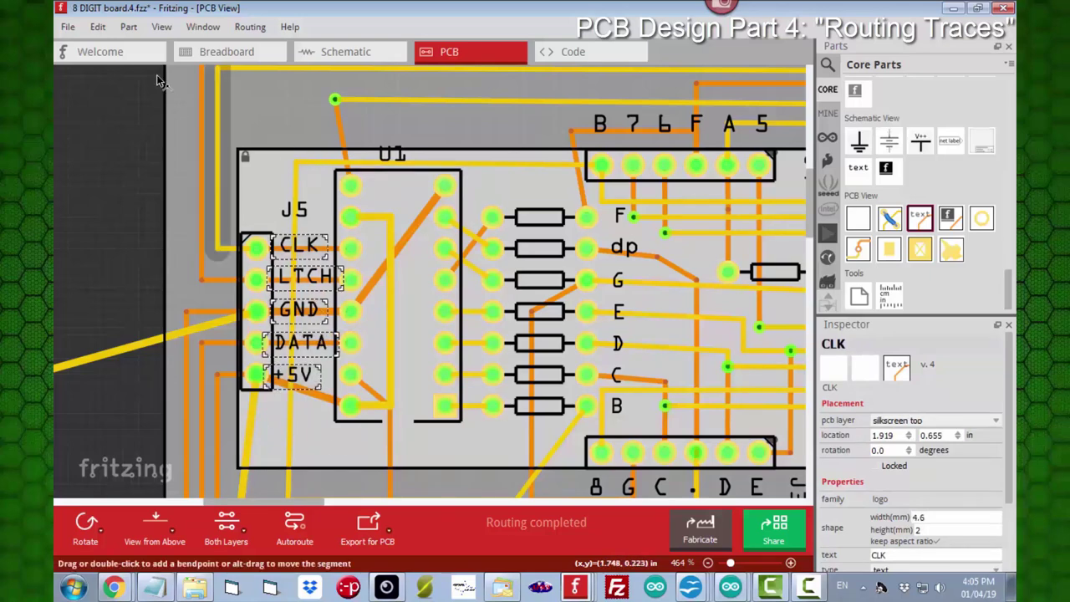
click(92, 30)
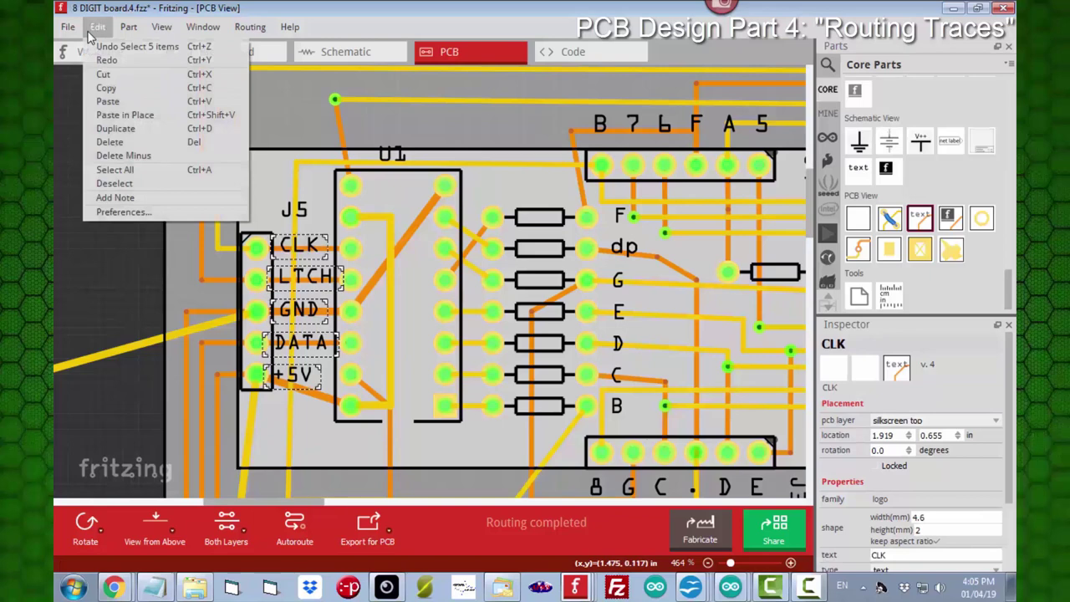
click(119, 130)
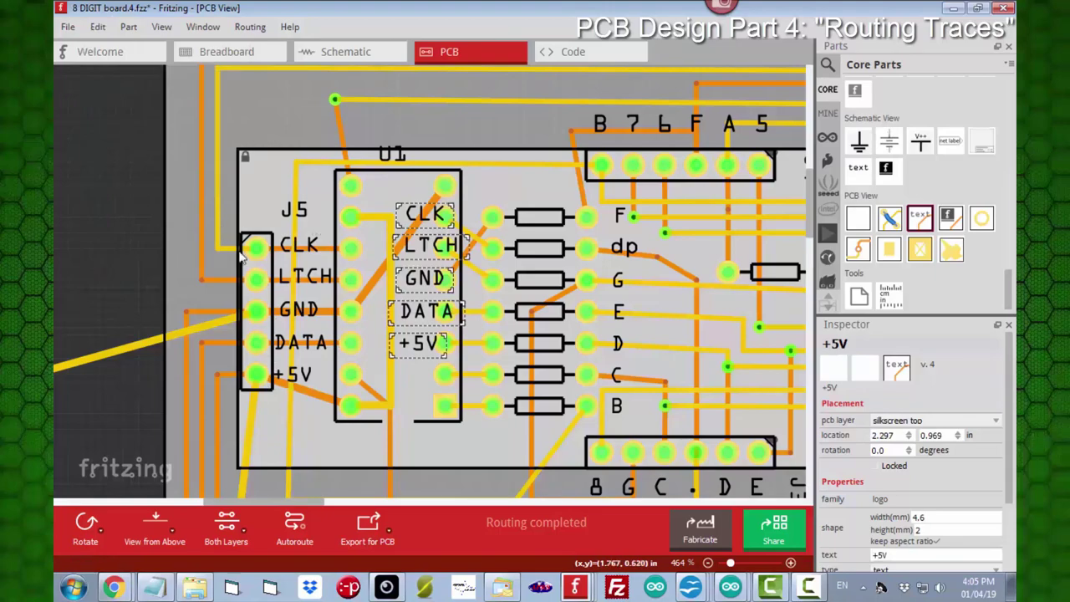
- Move the five duplicated labels across the board to sit between U2 and J6, with CLK at J6's uppermost pin
click(112, 243)
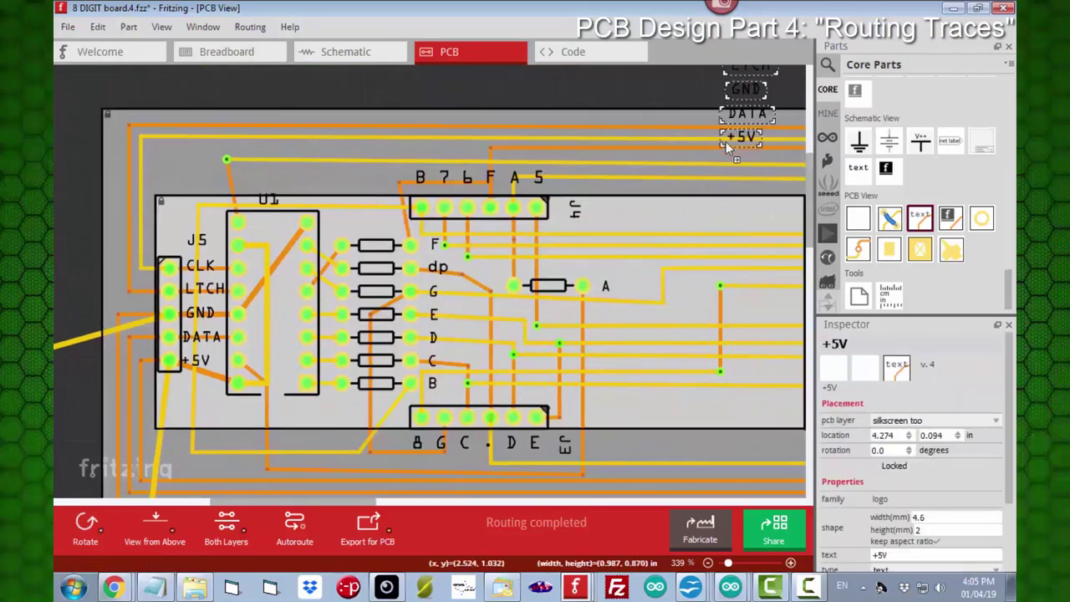
scroll(418, 292, right, 10)
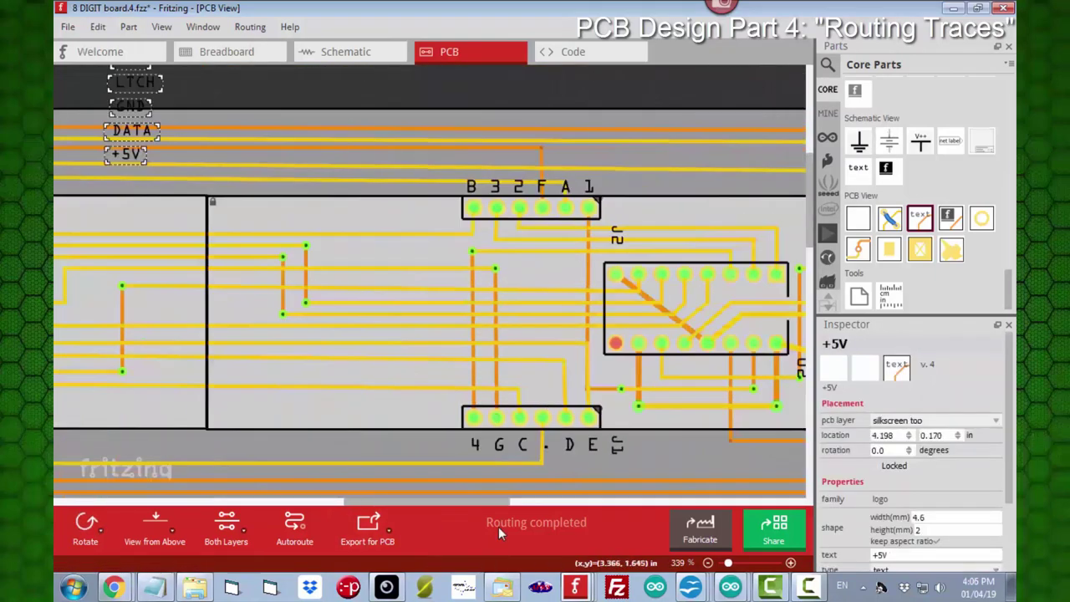
drag(129, 76, 750, 300)
click(724, 411)
ctrl+scroll(724, 410, up, 3)
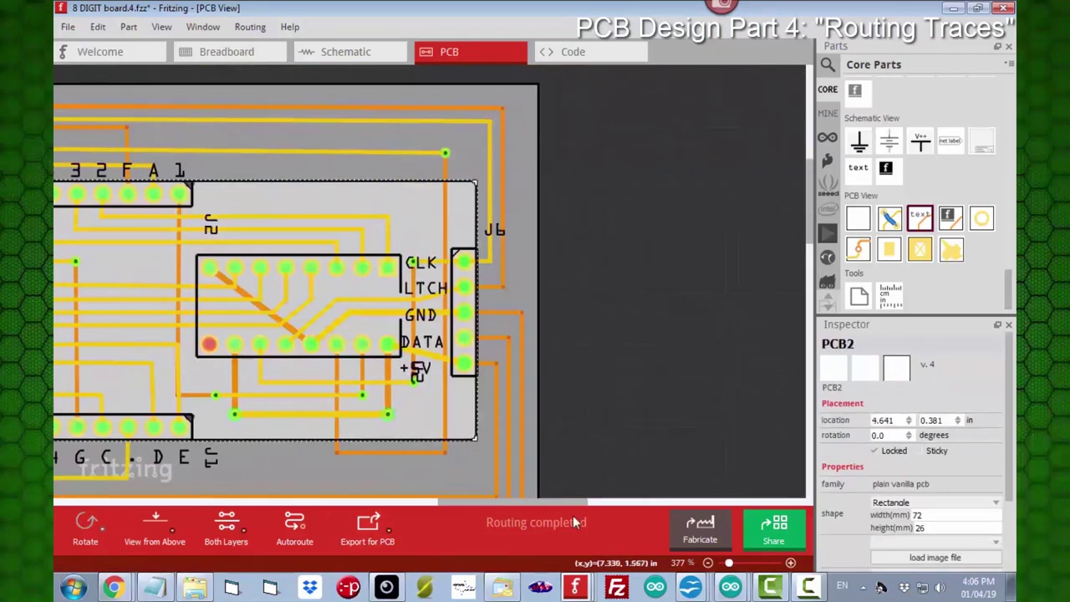
- Move U2's reference label off the +5V text to just above the CLK label and rotate it to read horizontally
click(391, 244)
drag(511, 361, 546, 216)
right_click(492, 176)
click(660, 250)
- Fine-position the duplicated pin labels so each one sits level with its own J6 pin and close to the header
click(528, 219)
click(525, 242)
drag(520, 281, 537, 279)
drag(521, 317, 525, 315)
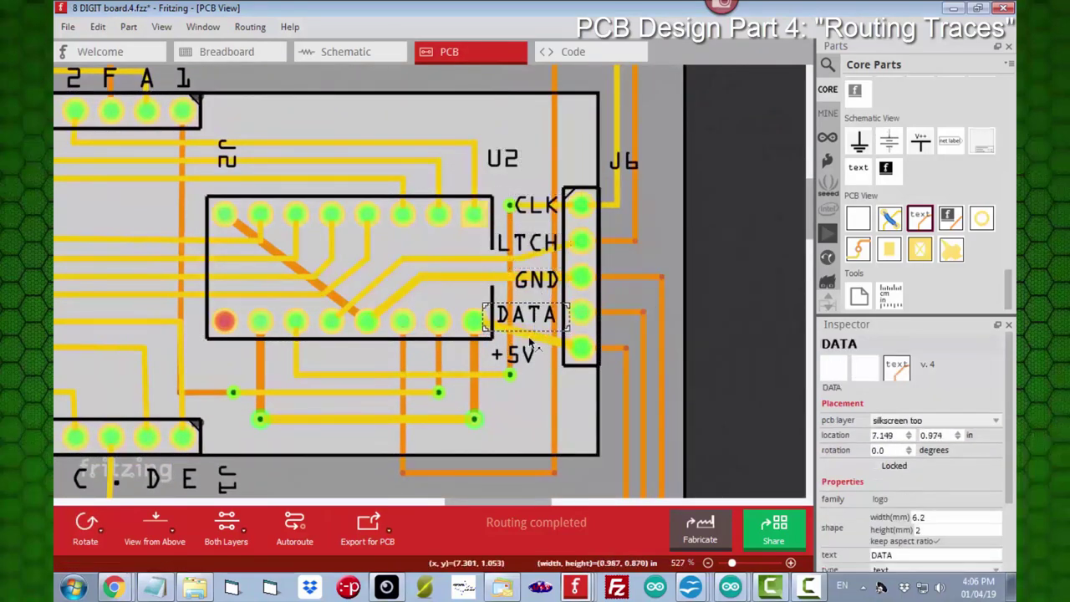
drag(531, 360, 548, 355)
click(641, 251)
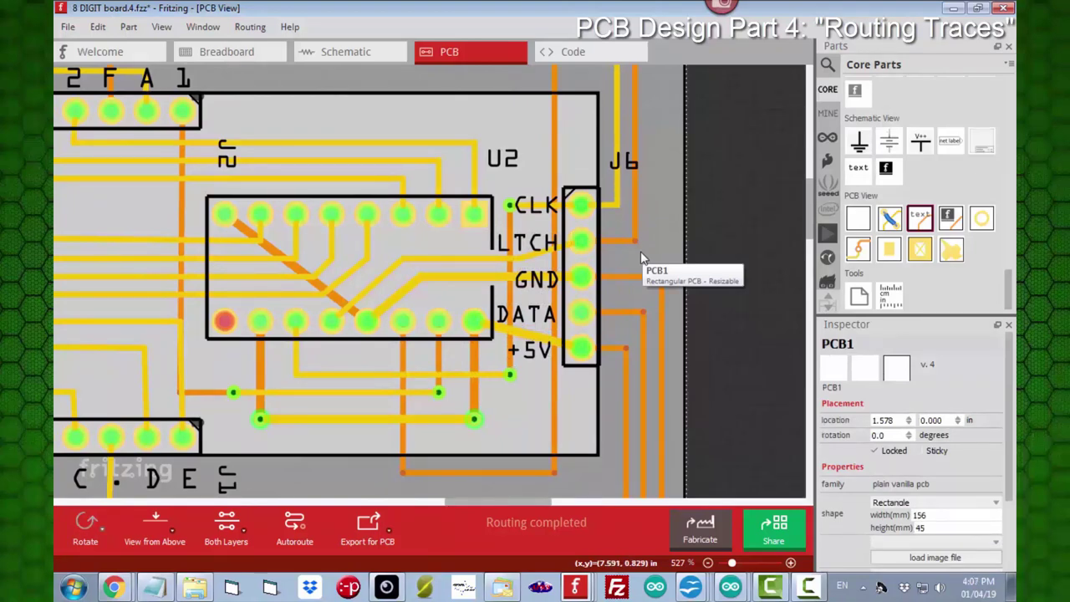
- Check J6's CLK, LTCH, GND, DATA and +5V pins against the U2 pins that their traces reach
click(583, 215)
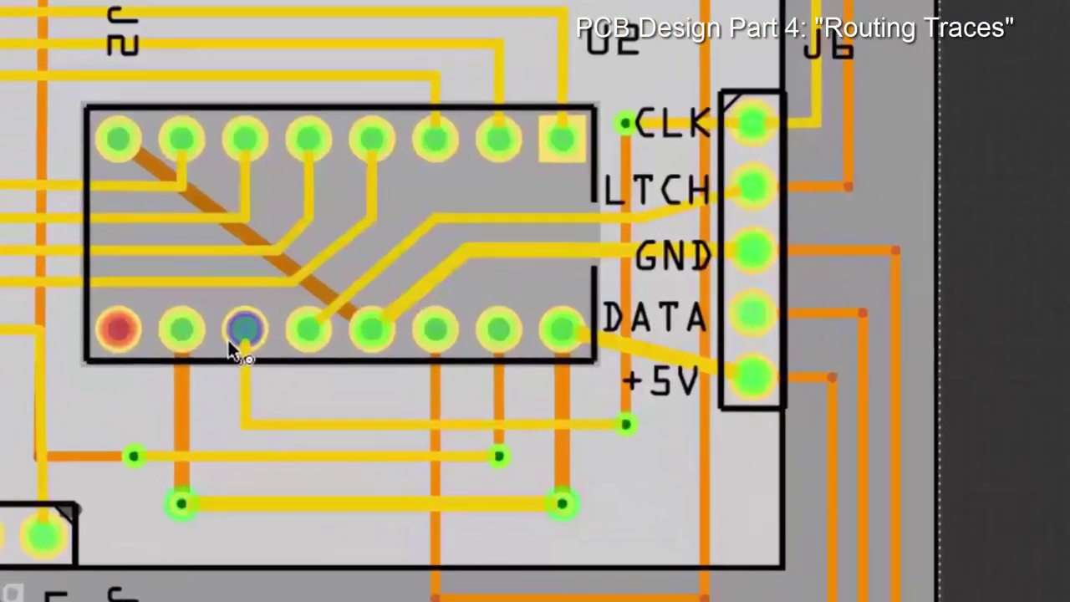
mouse_move(229, 343)
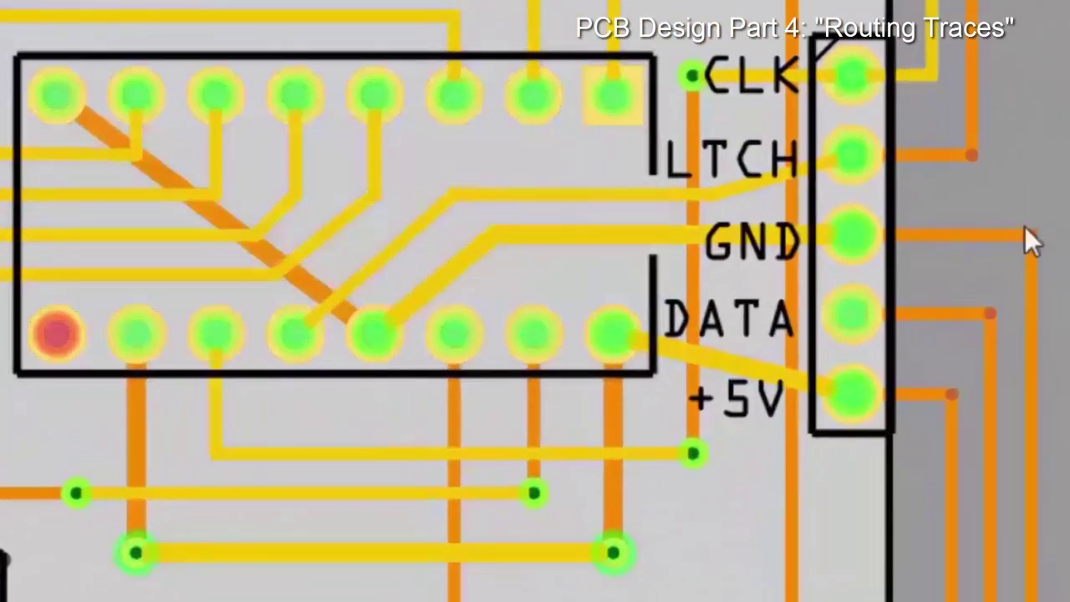
click(849, 165)
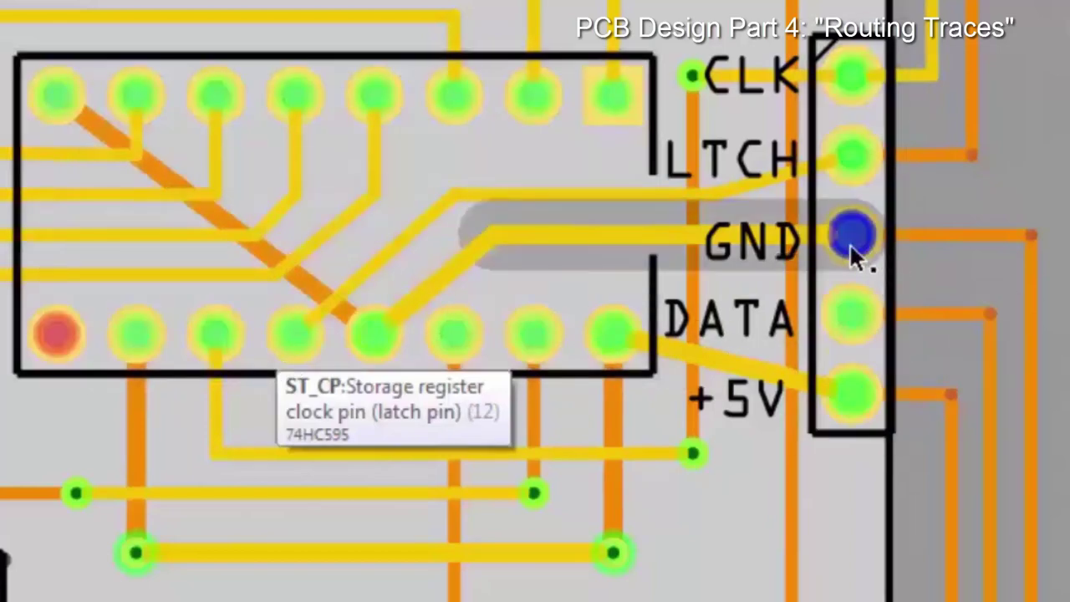
click(850, 248)
click(851, 248)
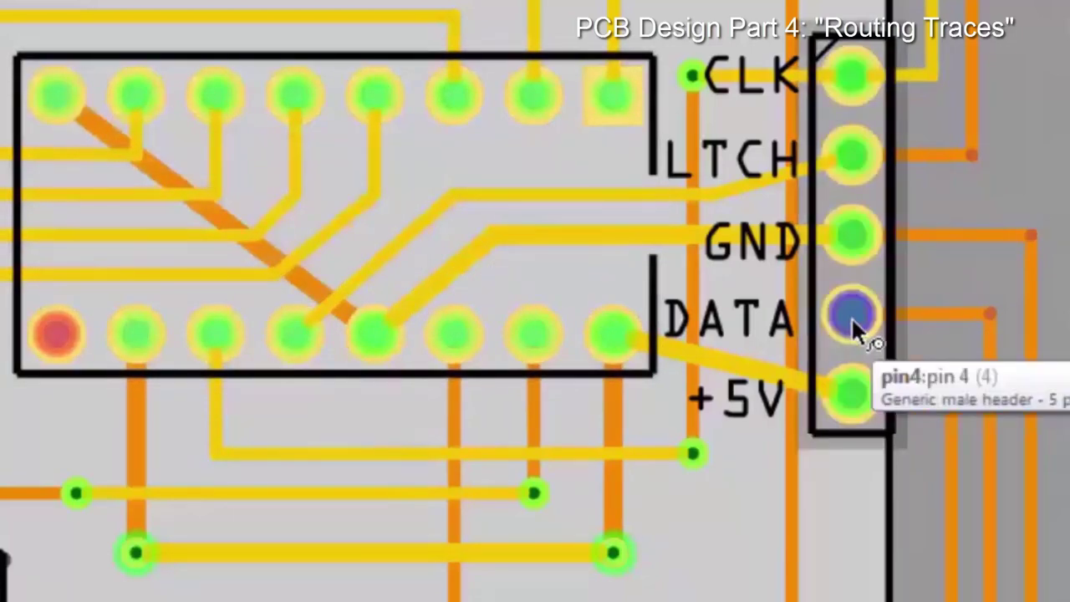
click(856, 319)
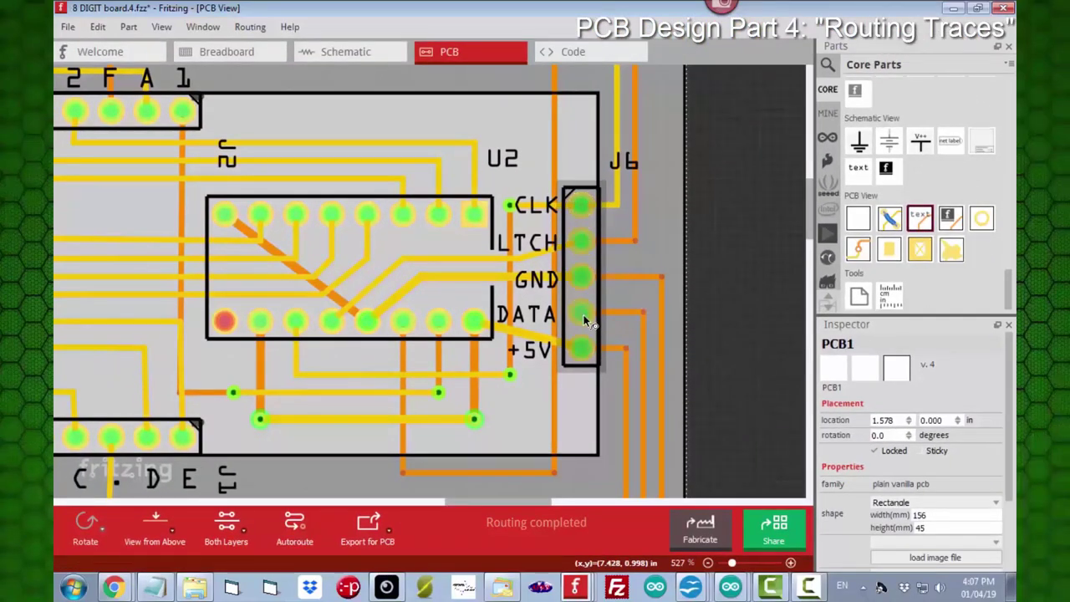
click(583, 351)
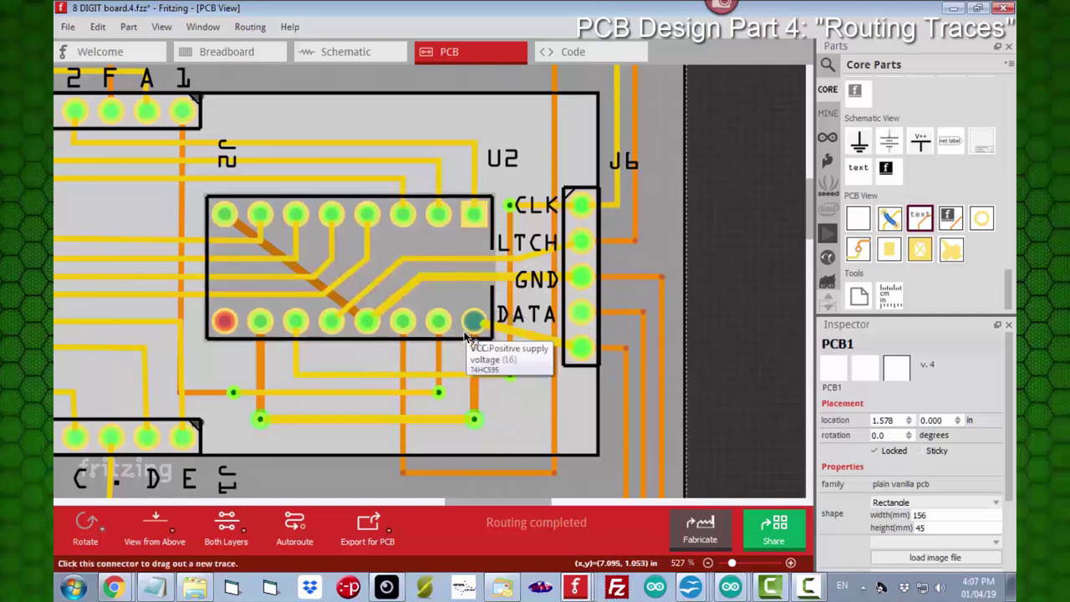
- Trace the connection from U1's uppermost J5-side pin to the via above it and along the board towards U2
ctrl+scroll(466, 337, down, 5)
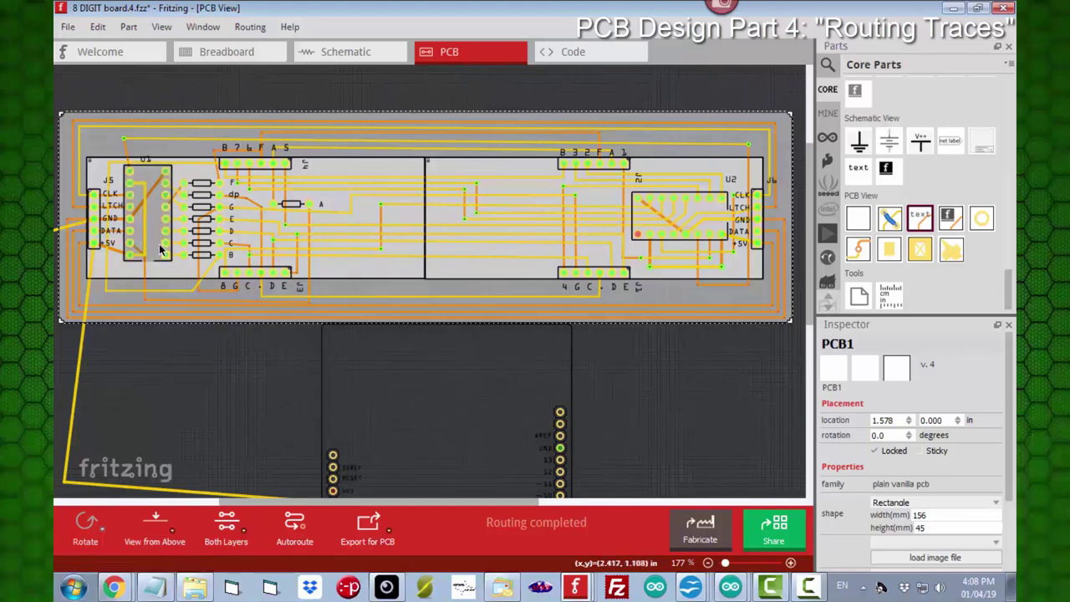
click(130, 176)
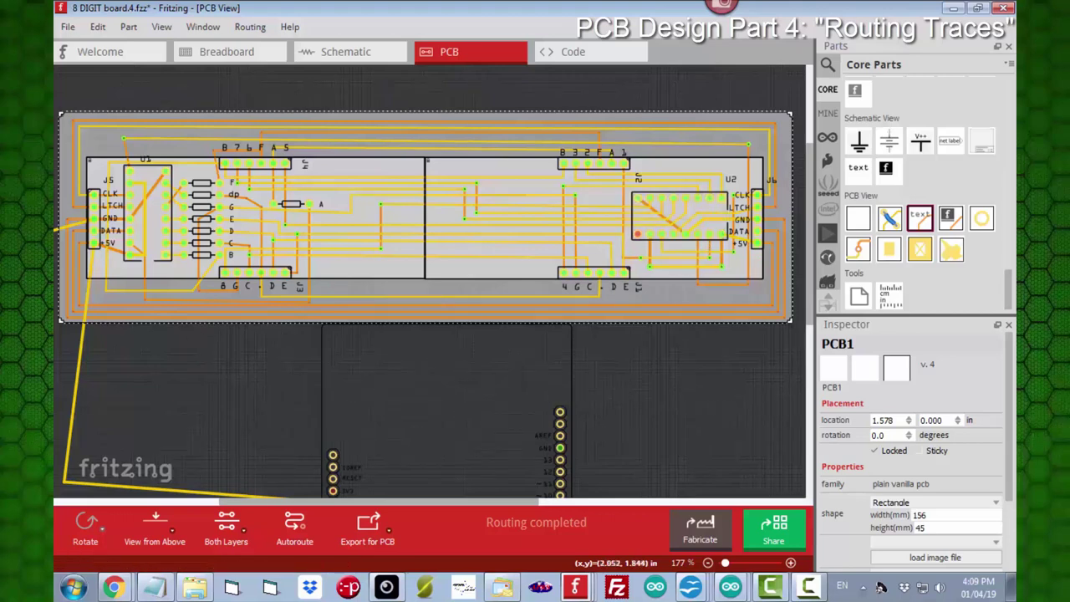
click(125, 139)
- Run the Design Rules Check on the board and move the results window clear of the U1 resistors
ctrl+scroll(125, 139, up, 4)
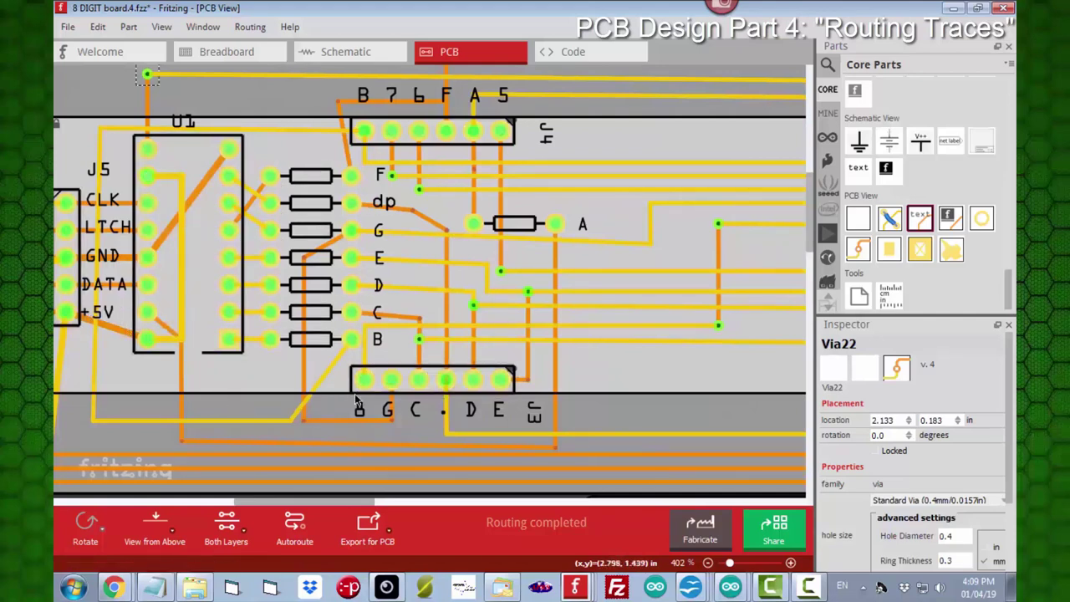
click(246, 27)
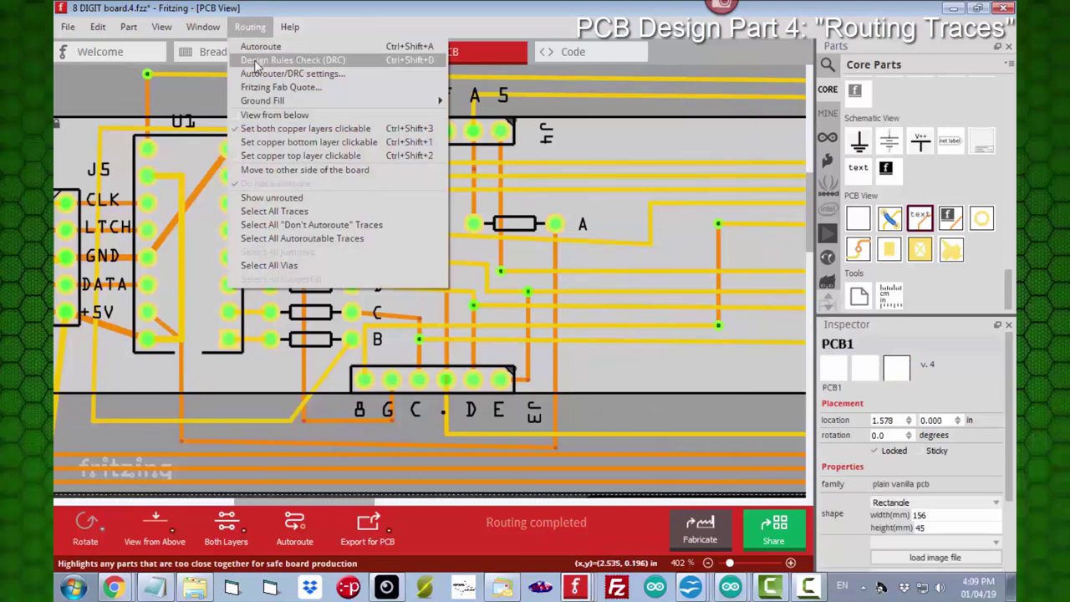
click(255, 61)
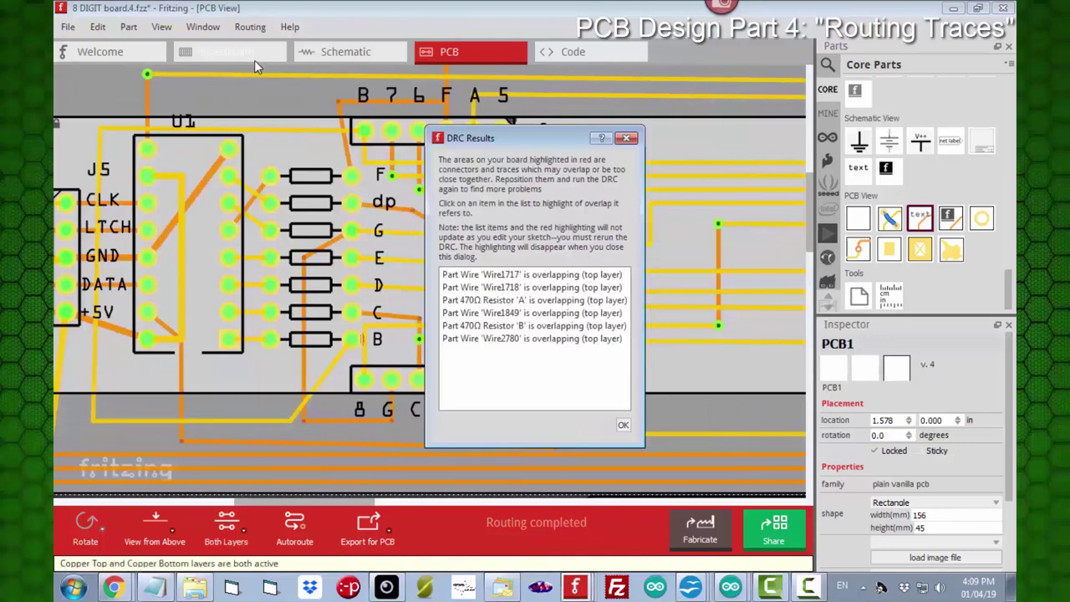
drag(535, 140, 797, 122)
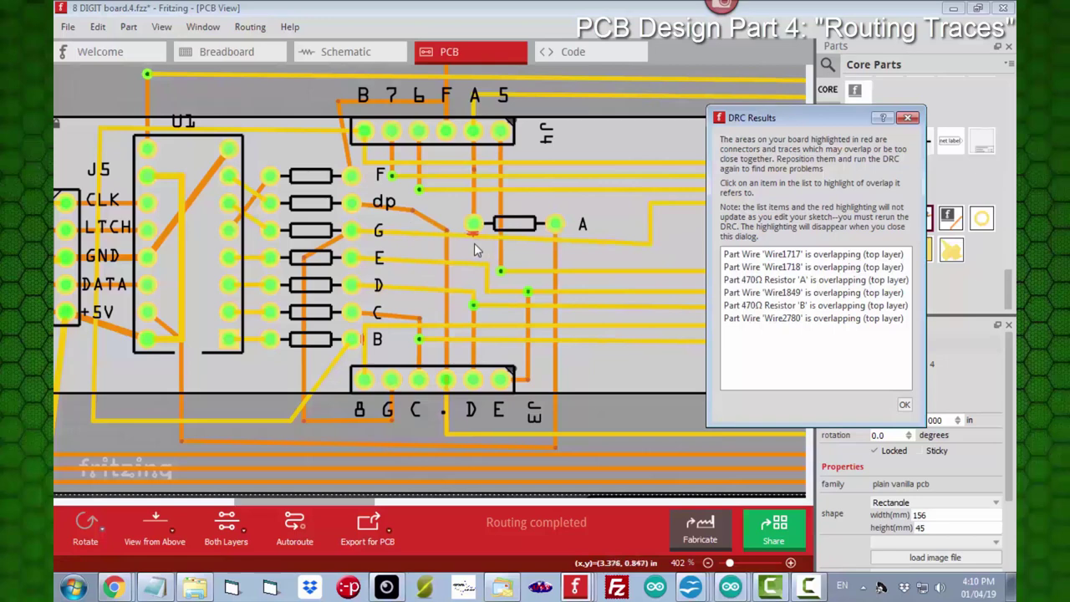
- Locate the Wire1717 overlap, shift the digit 8 trace's bend away from resistor B's pad, and level the trace from resistor C
click(764, 255)
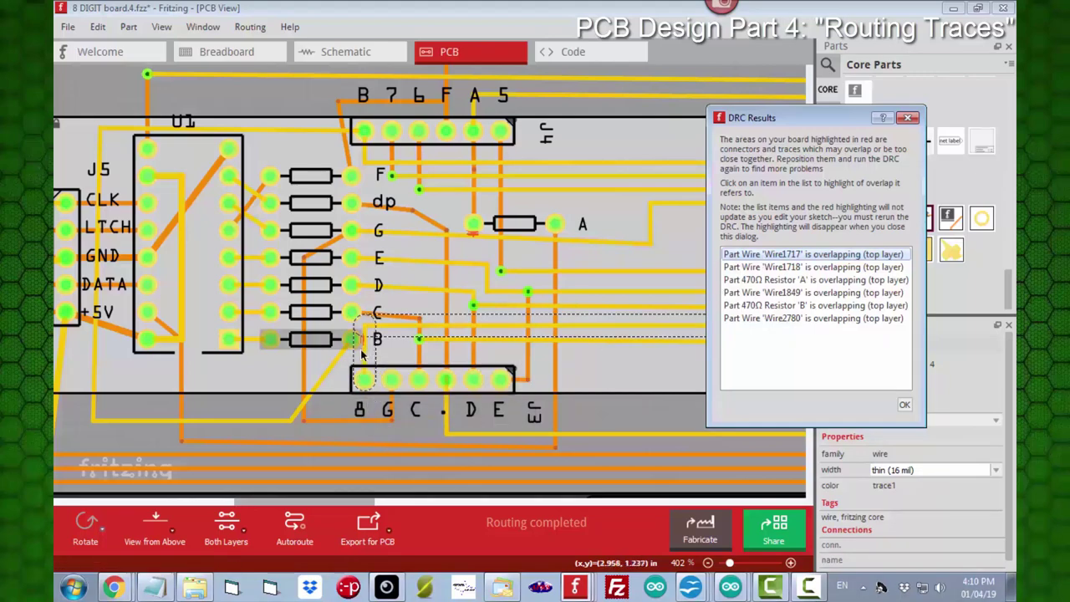
ctrl+scroll(359, 357, up, 3)
ctrl+scroll(354, 361, up, 2)
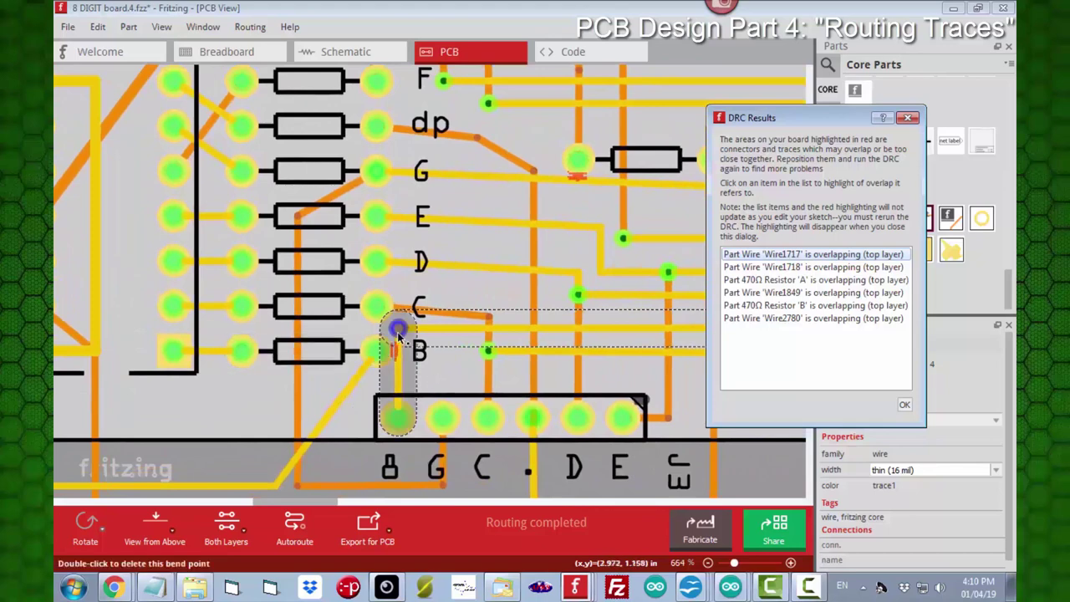
drag(398, 337, 431, 335)
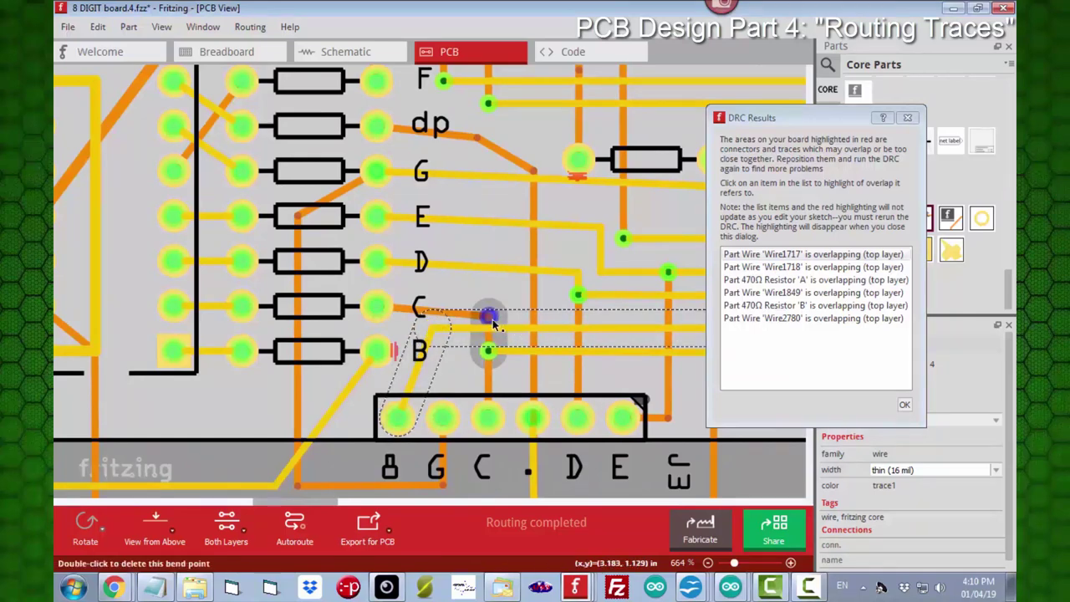
drag(492, 319, 492, 308)
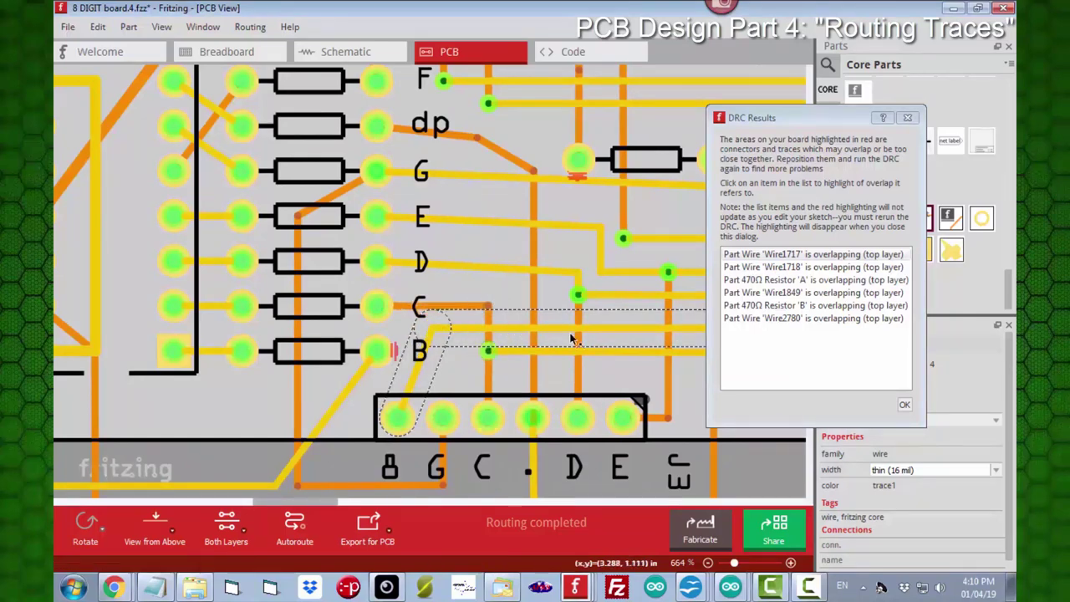
- Locate the resistor A overlap, close the DRC results, and move resistor A to 3.293, 0.657 in, away from the G trace
click(811, 280)
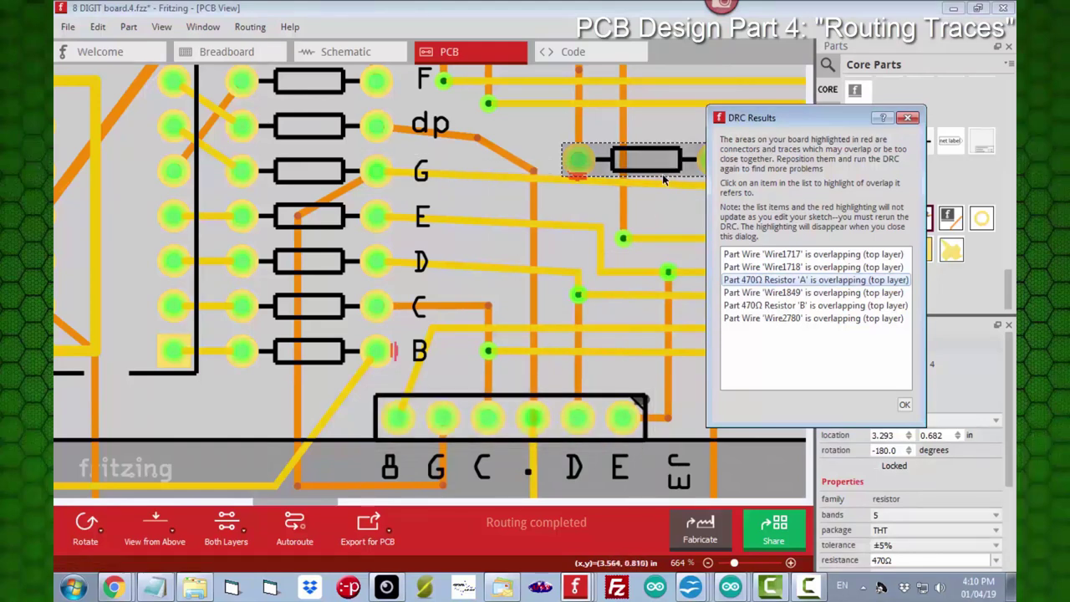
click(908, 117)
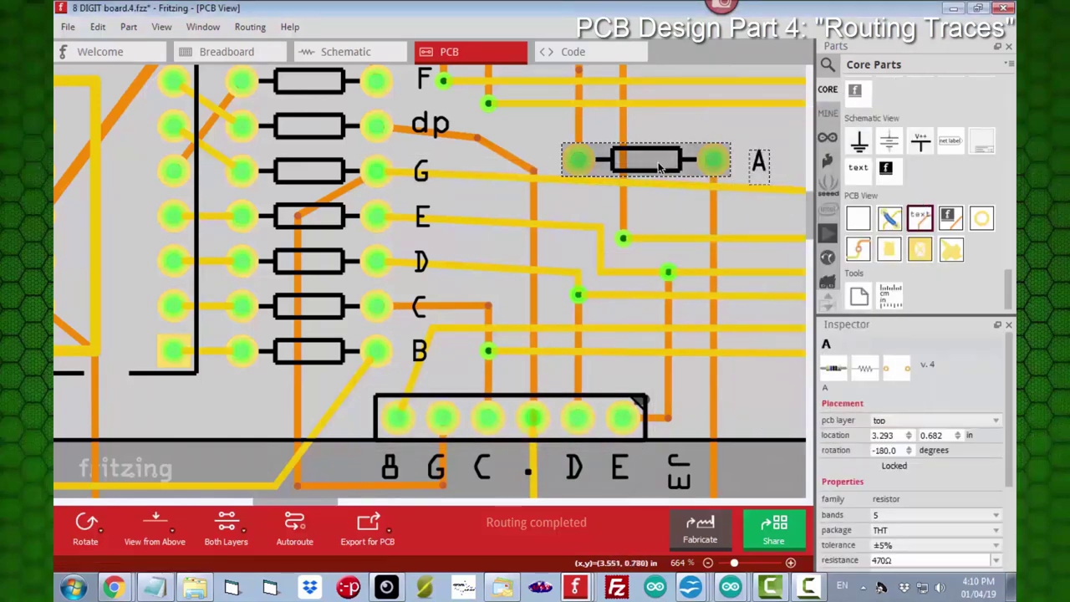
drag(659, 167, 661, 153)
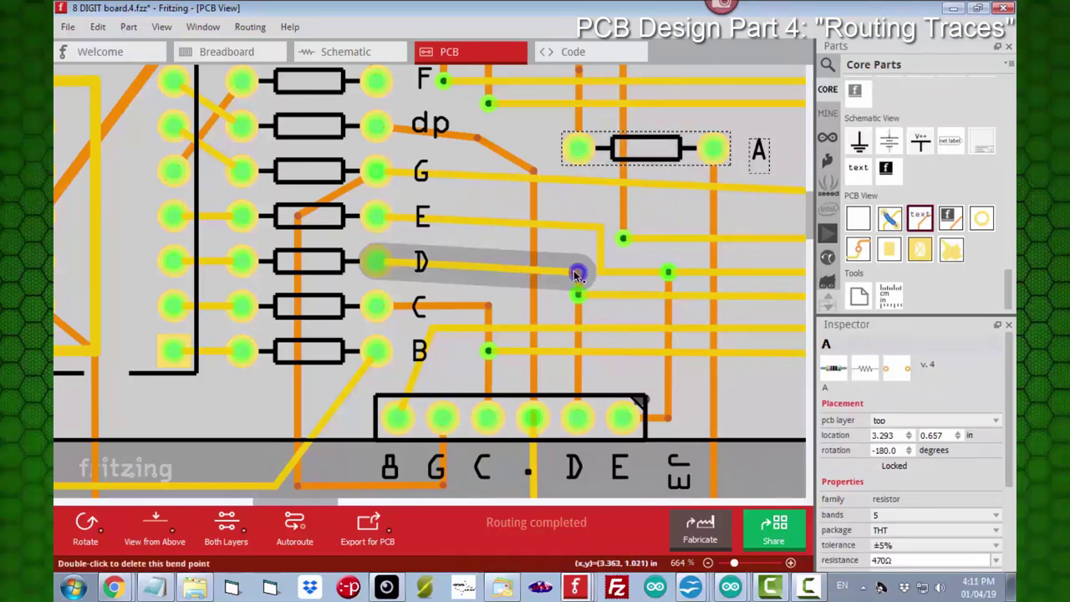
- Level the traces from resistors D and E by shifting their first bends, and move resistor A to 3.293, 0.632 in
drag(573, 269, 577, 294)
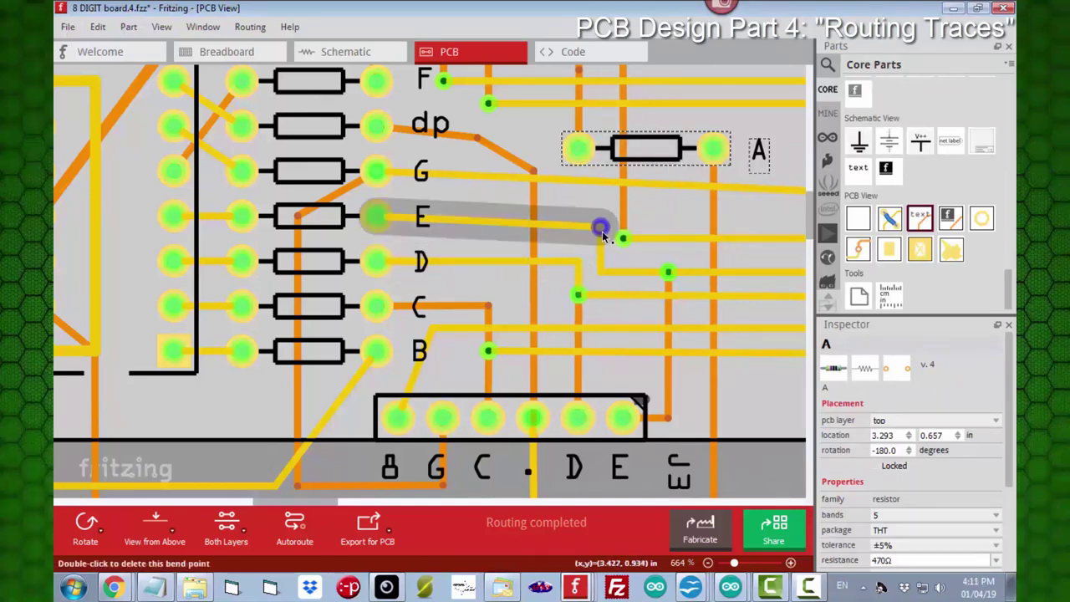
drag(603, 228, 603, 218)
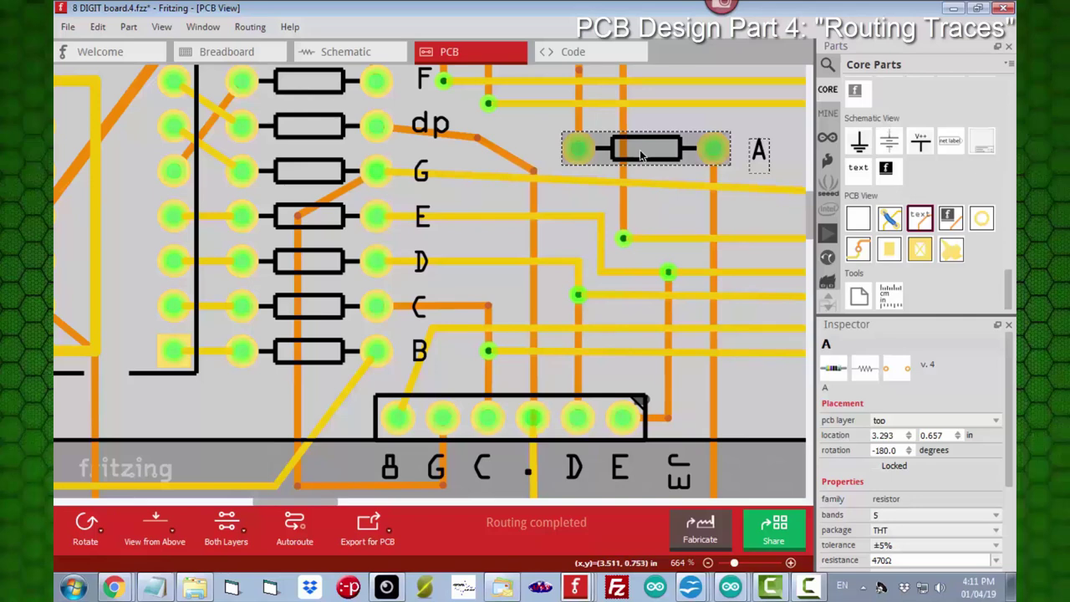
drag(642, 149, 645, 138)
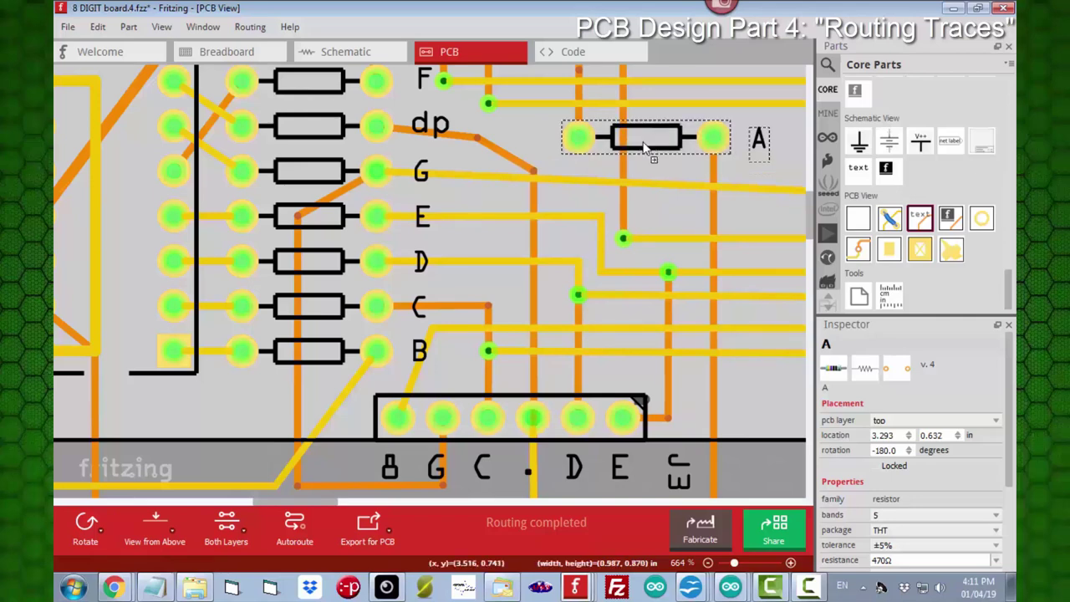
- Raise the G trace's bend so the trace runs level below resistor A, placing a ruler as a guide and deleting it
mouse_move(331, 504)
mouse_down()
mouse_move(372, 506)
mouse_move(351, 502)
mouse_up()
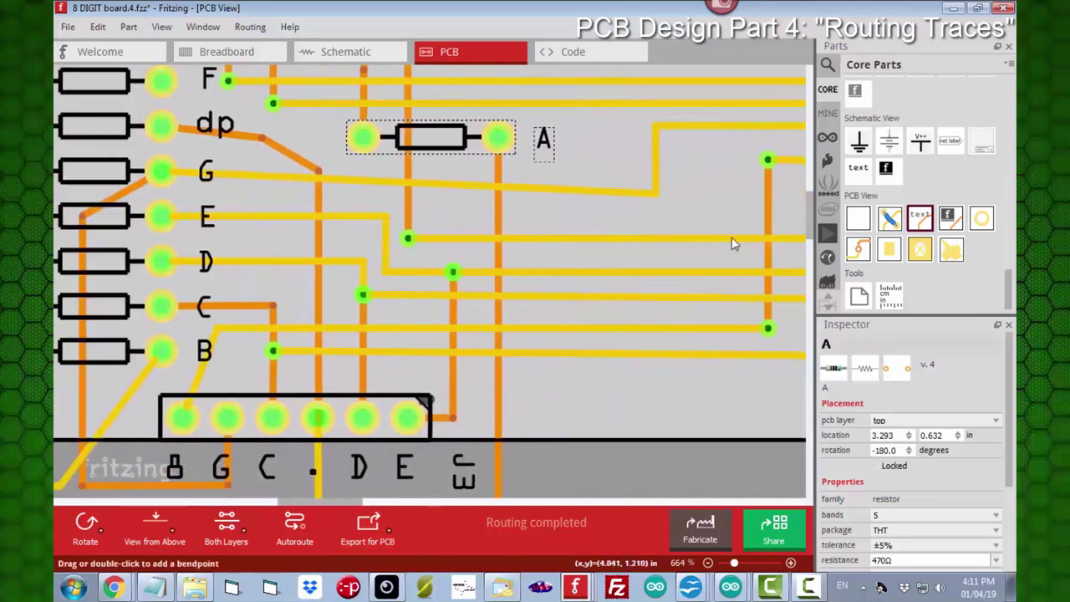
drag(655, 194, 659, 180)
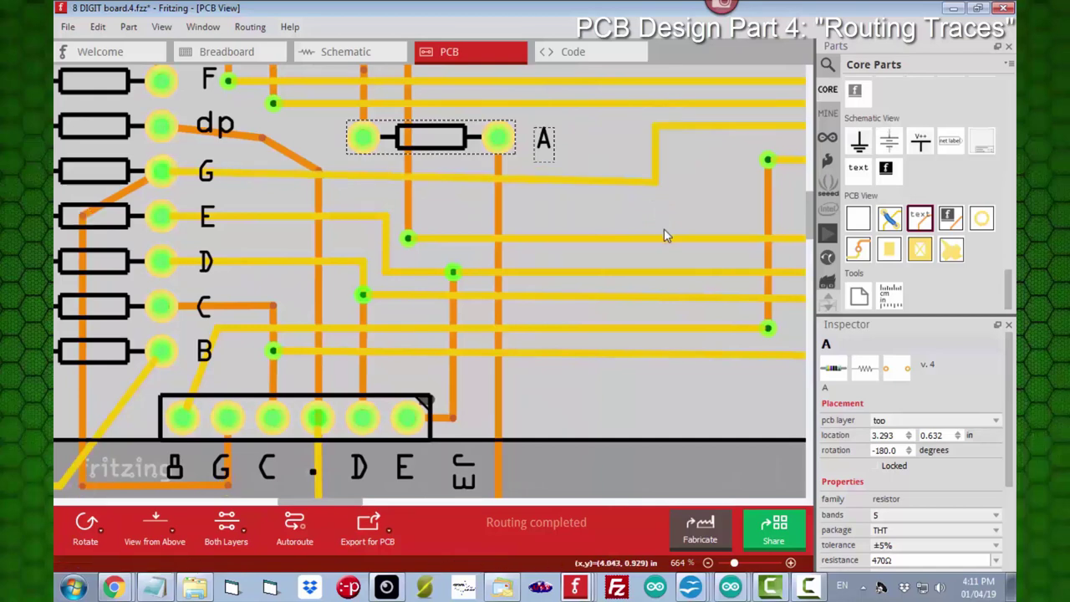
click(886, 299)
drag(883, 301, 135, 263)
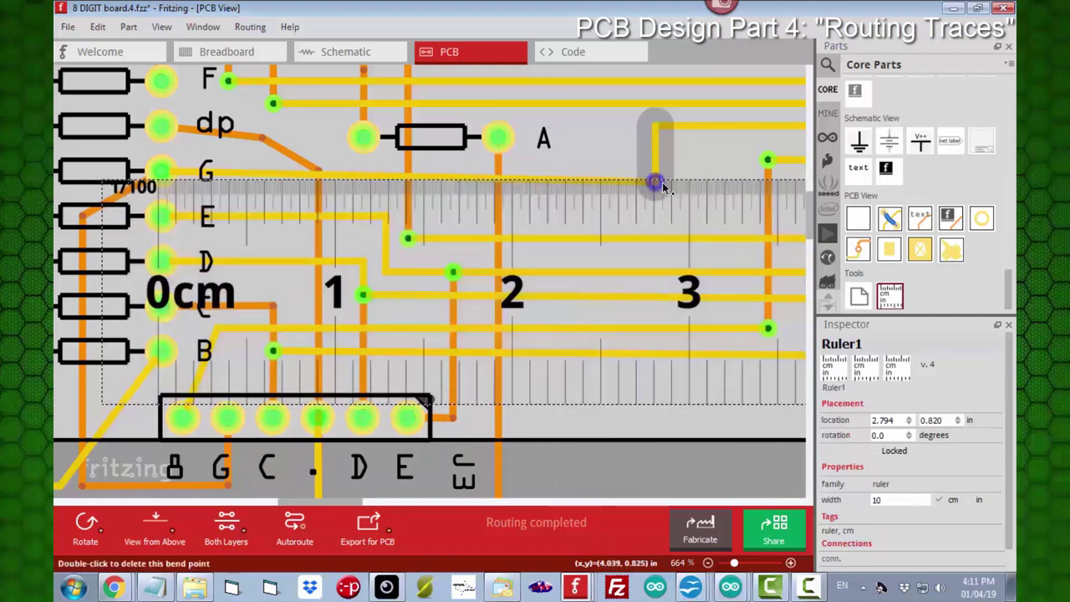
drag(661, 185, 658, 182)
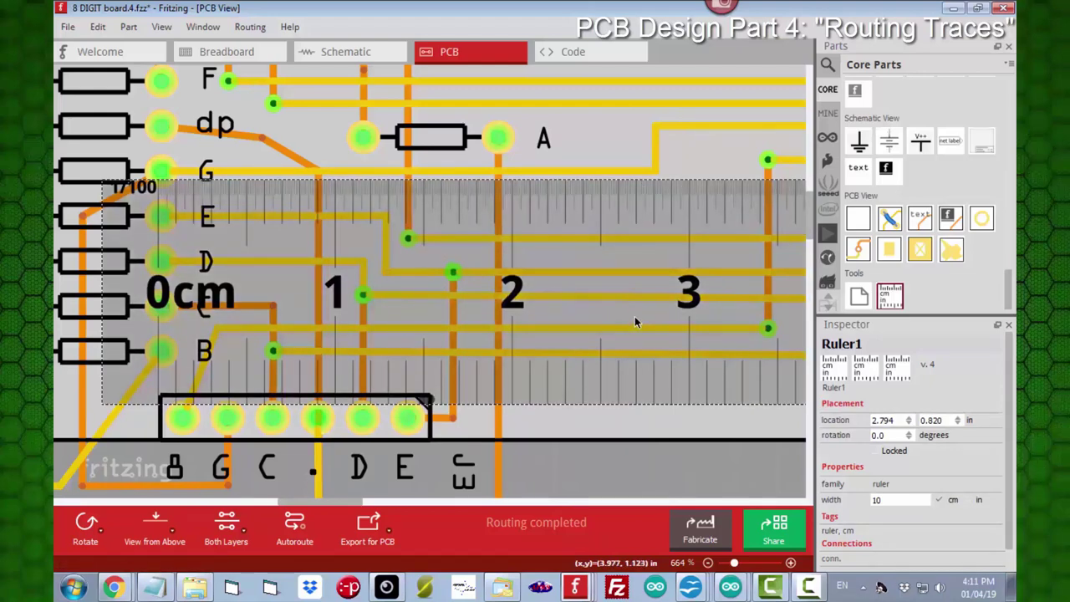
right_click(634, 316)
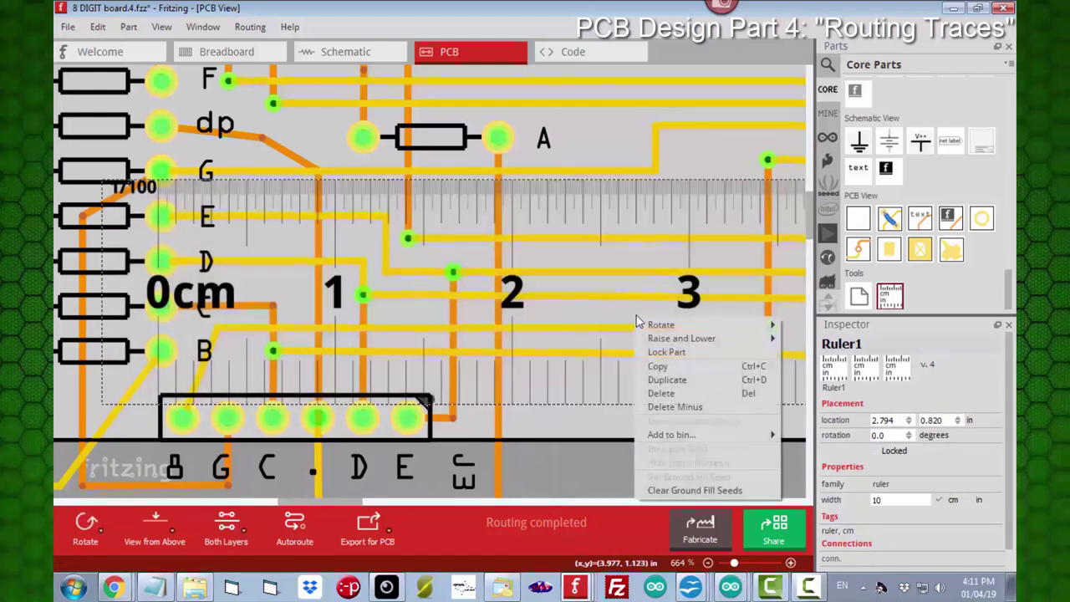
click(700, 407)
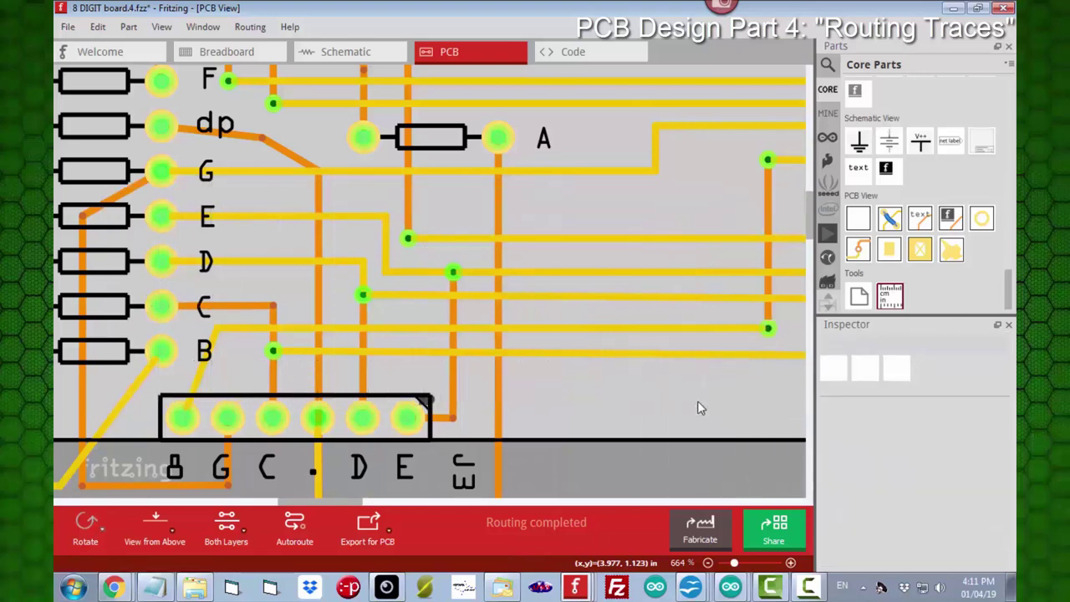
- Run the Design Rules Check on the board again and dismiss its result
ctrl+scroll(677, 418, down, 4)
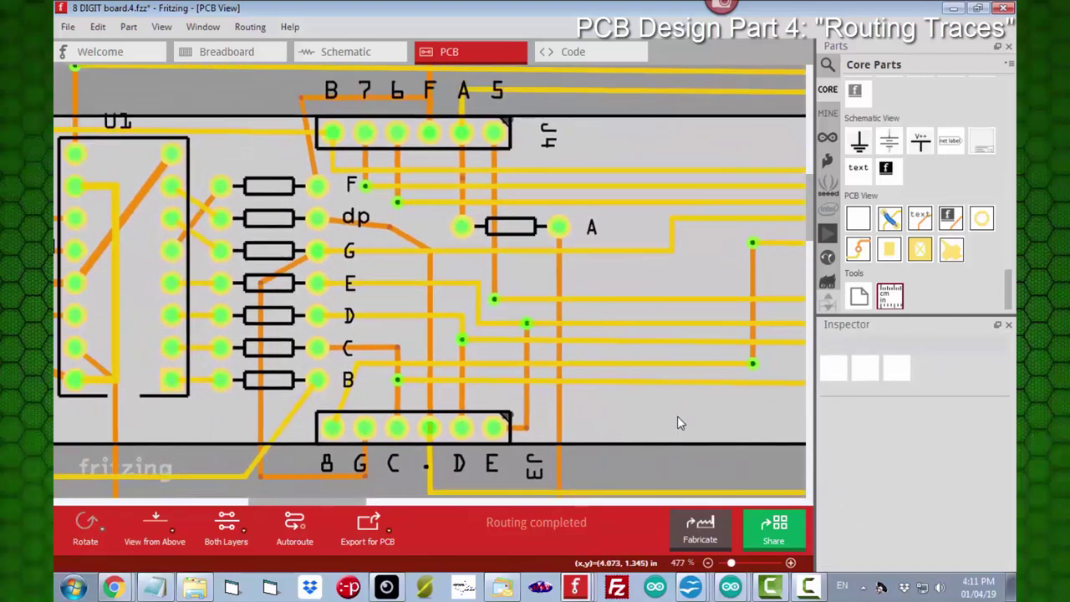
ctrl+scroll(677, 416, down, 3)
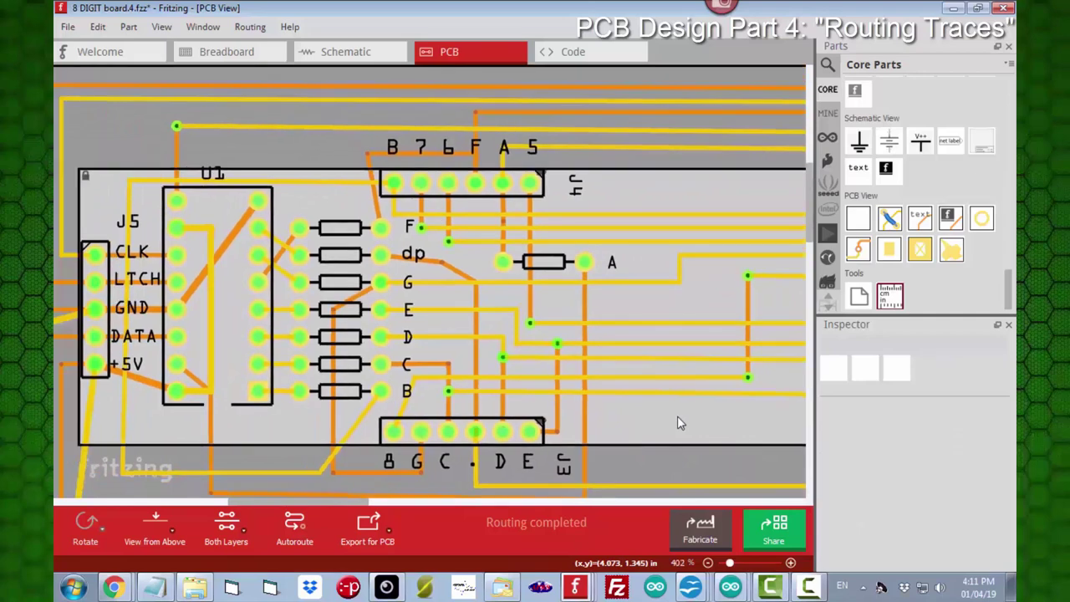
scroll(347, 503, right, 3)
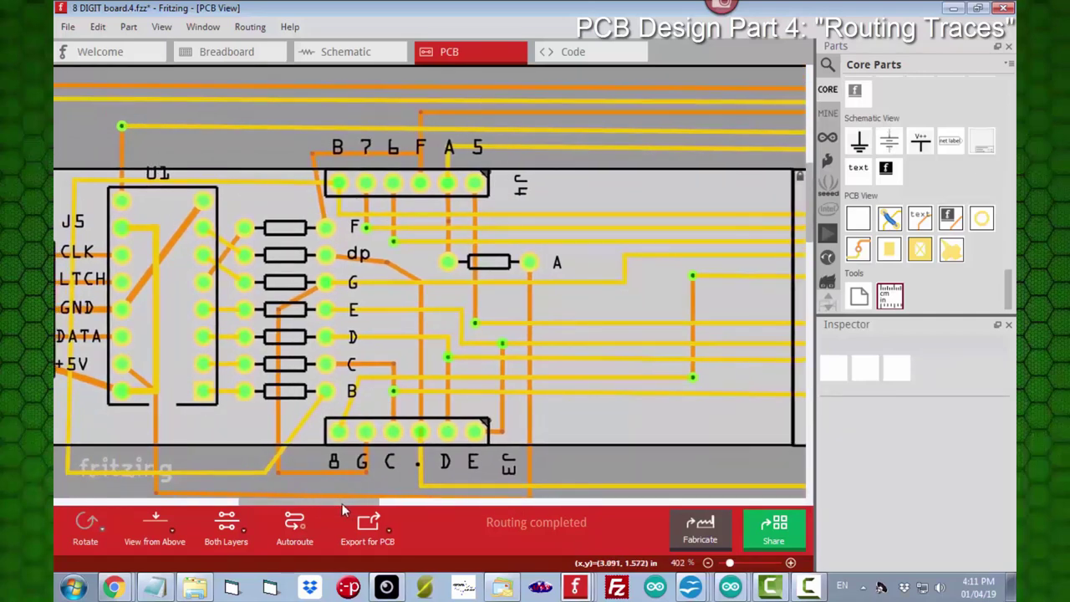
scroll(341, 504, left, 2)
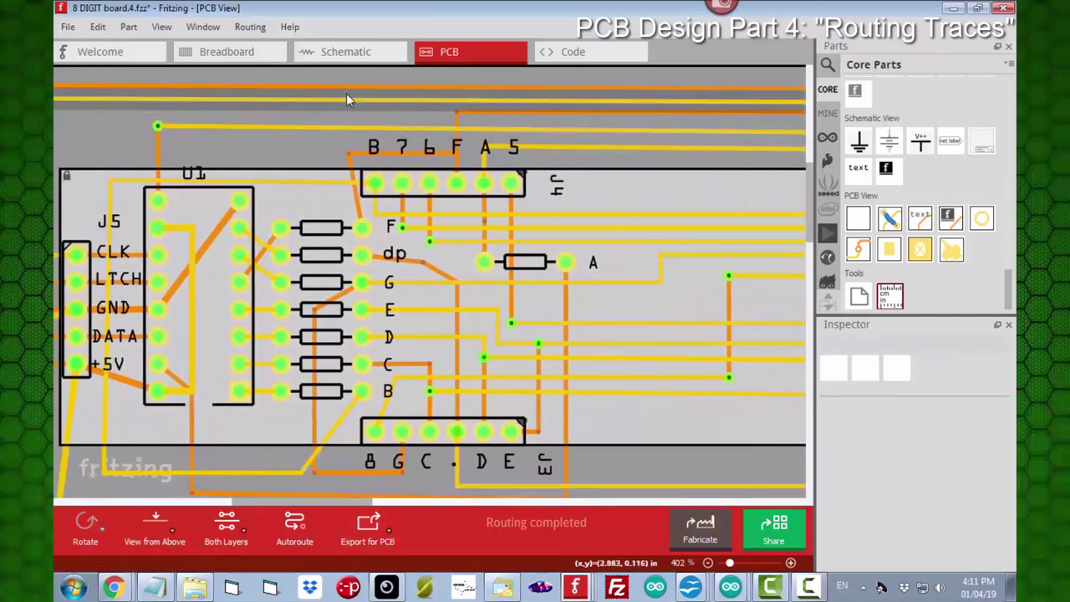
click(252, 27)
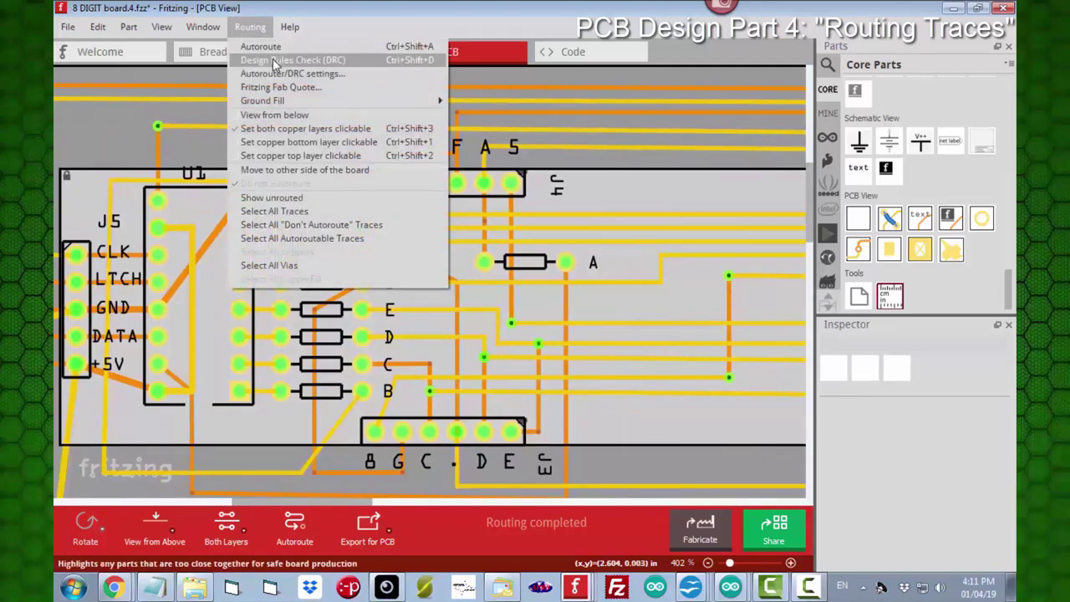
click(261, 66)
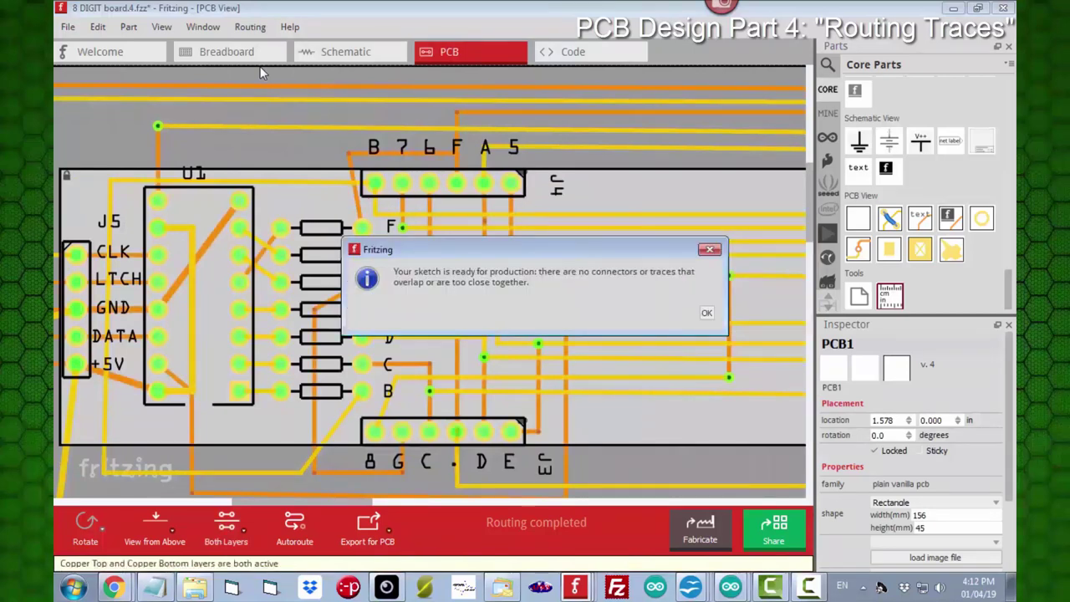
click(716, 256)
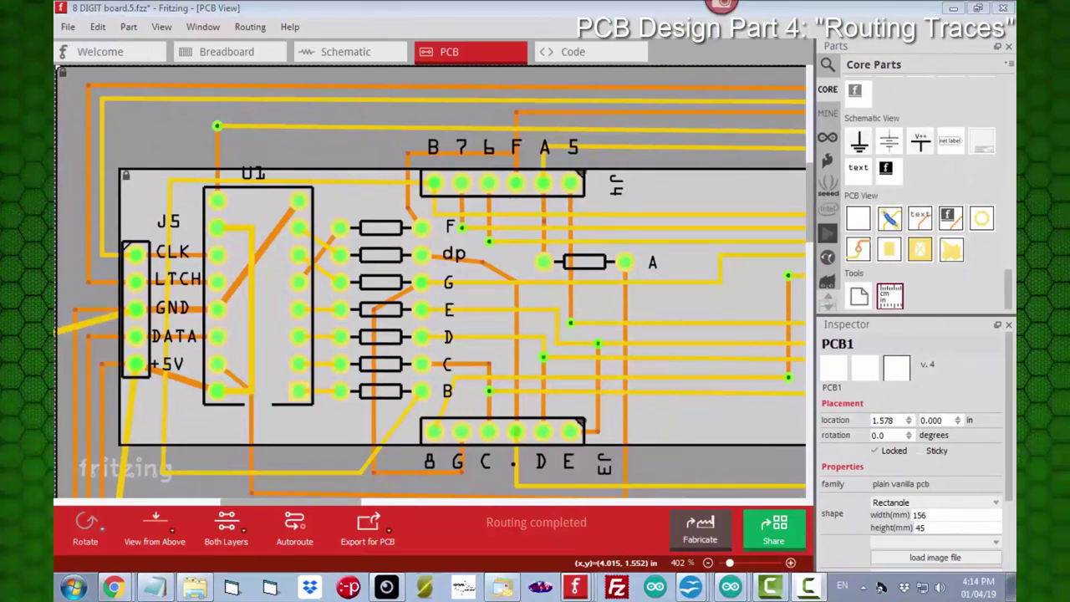
- Place a hole near the board's upper-left corner and set its size to M3 screw 3.2mm (Arduino mounting hole)
click(982, 219)
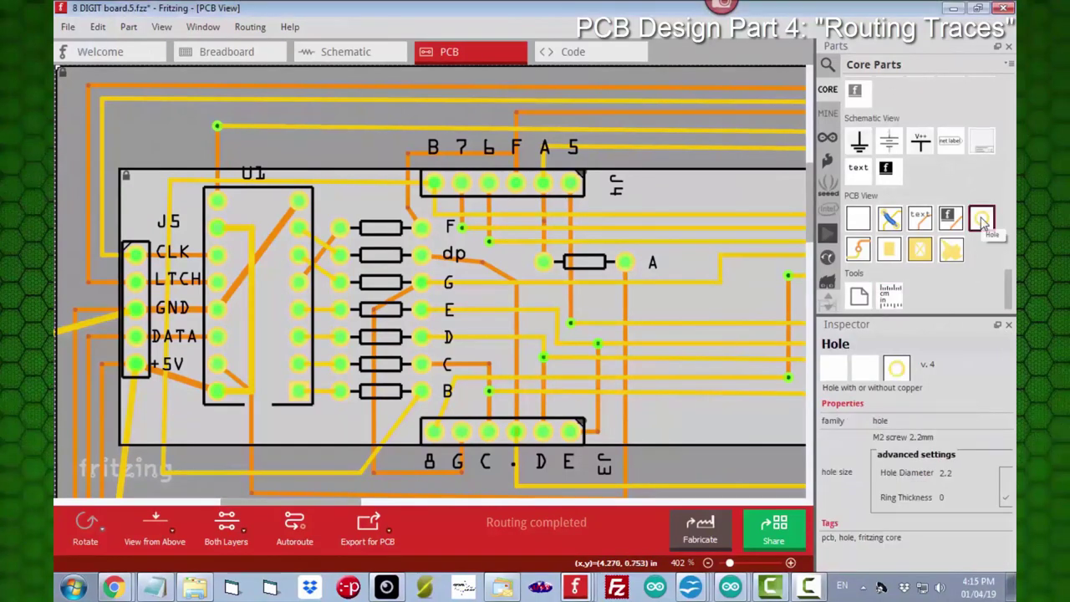
drag(982, 219, 74, 124)
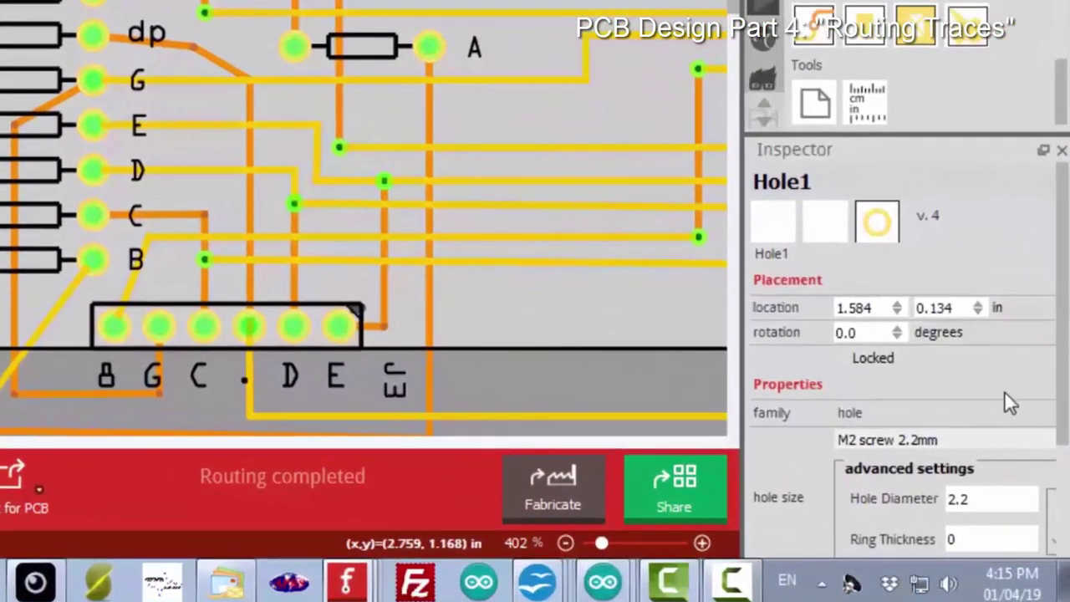
drag(1060, 365, 1060, 418)
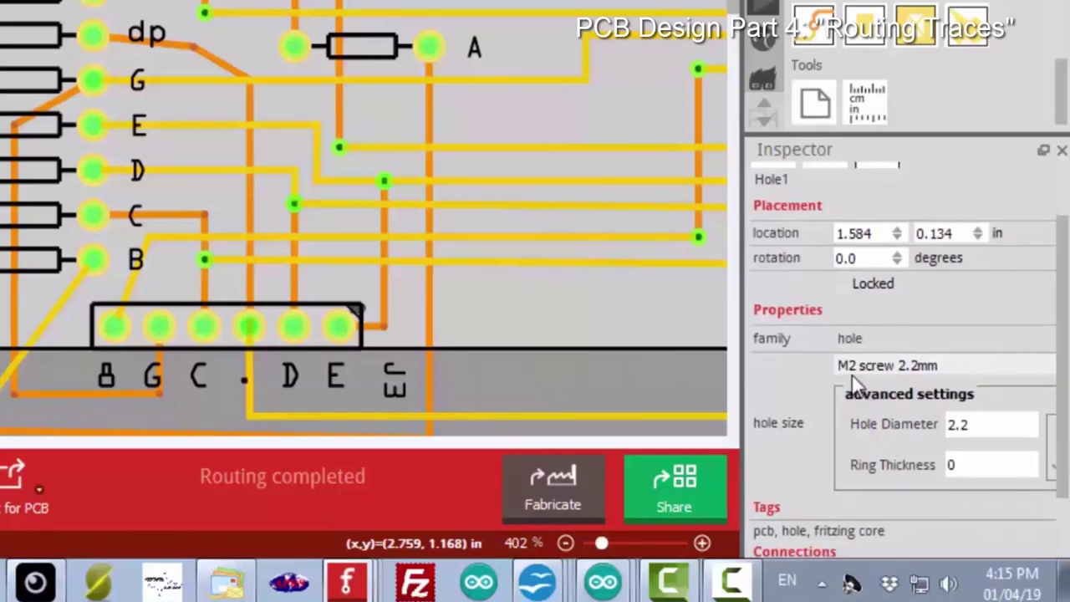
click(1018, 368)
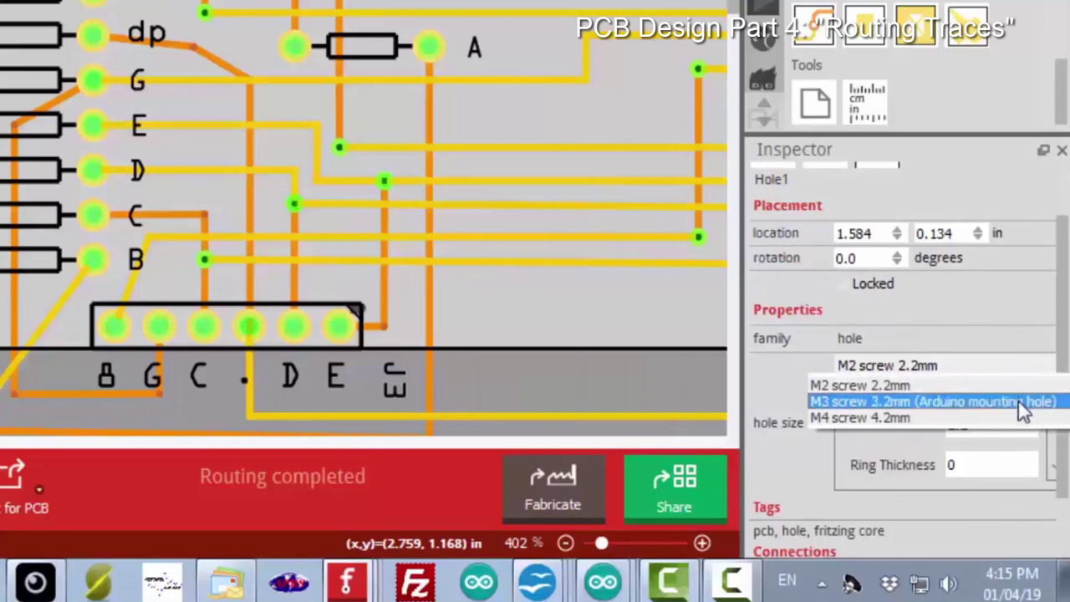
click(1019, 403)
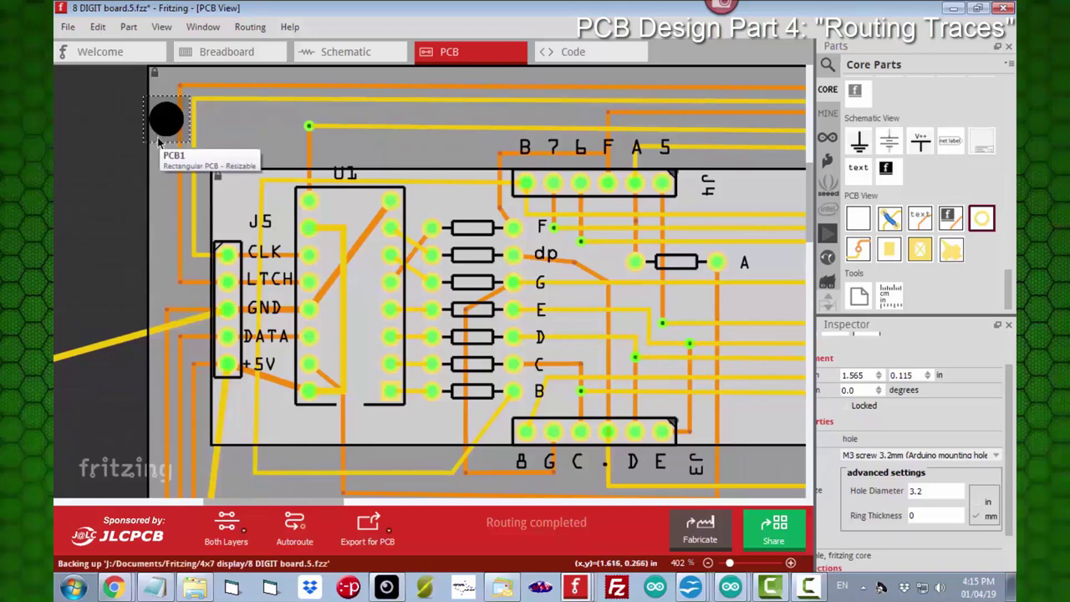
- Move the M3 mounting hole into the board's upper-left corner at 1.590, 0.015 in
drag(158, 135, 165, 110)
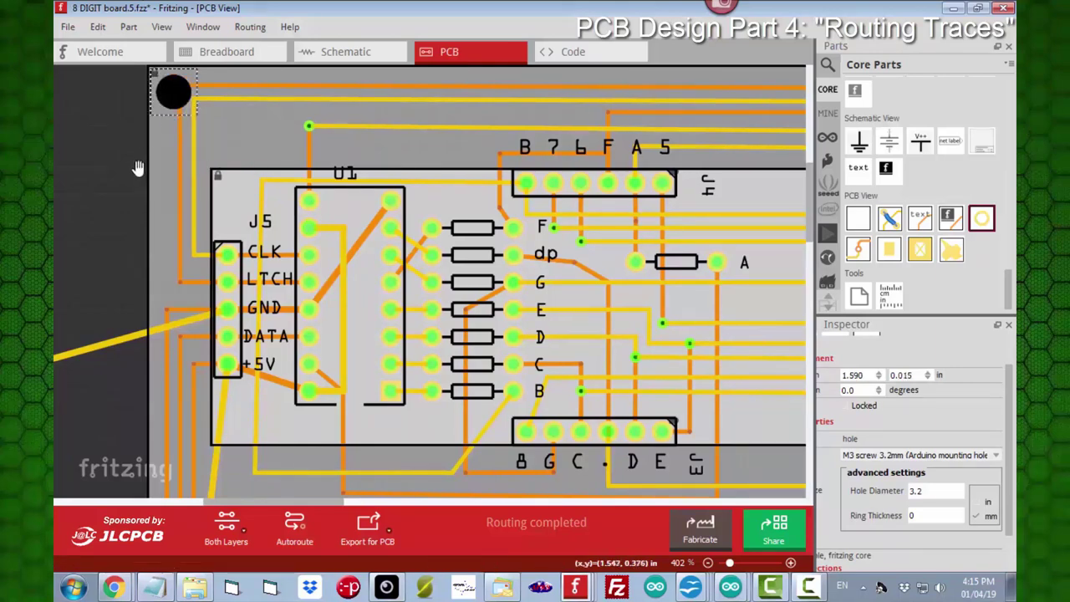
click(138, 168)
click(159, 110)
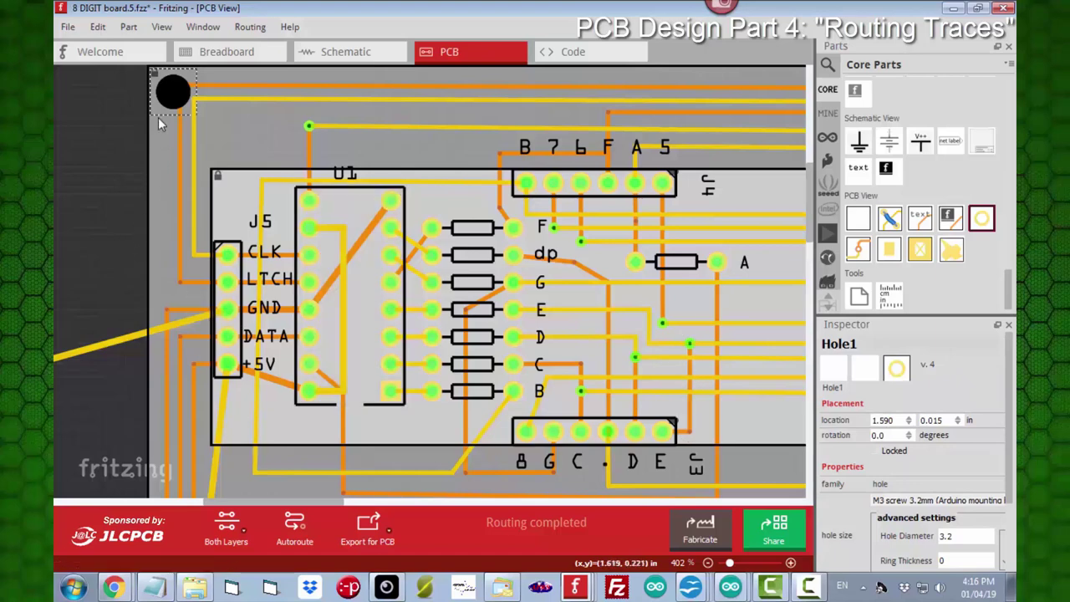
- Duplicate the M3 mounting hole and place the copy in the board's lower-left corner at 1.590, 1.590 in
alt+drag(159, 115, 215, 504)
alt+drag(324, 506, 101, 473)
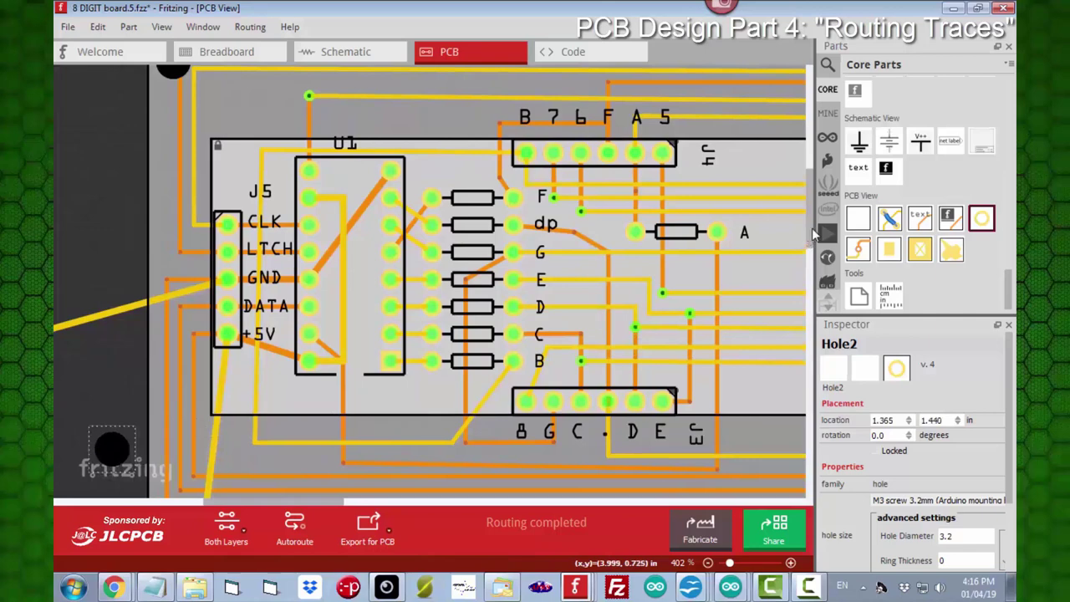
scroll(815, 237, down, 3)
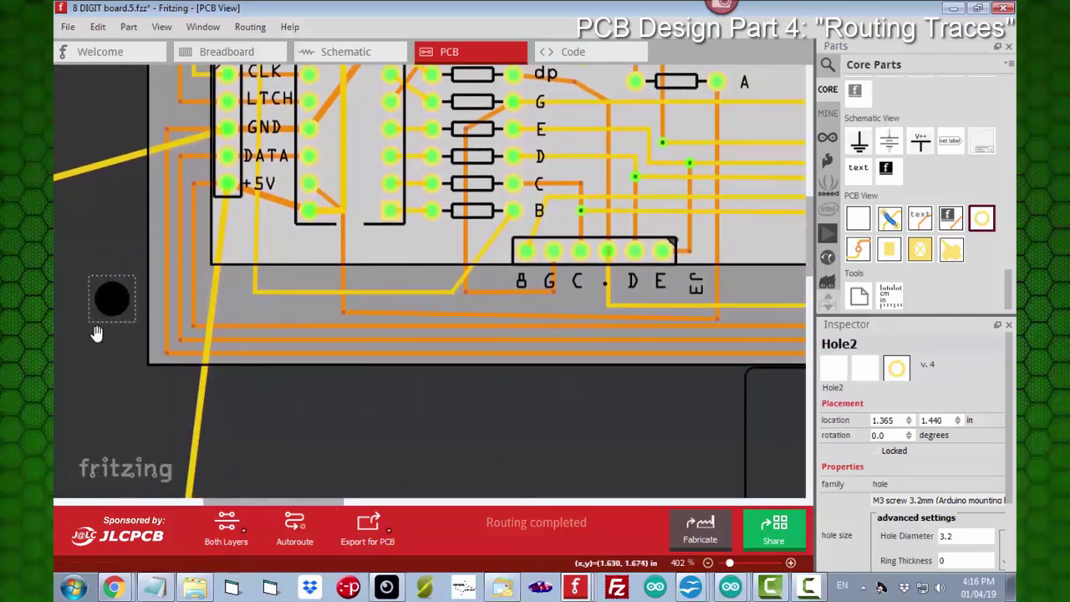
drag(94, 315, 157, 352)
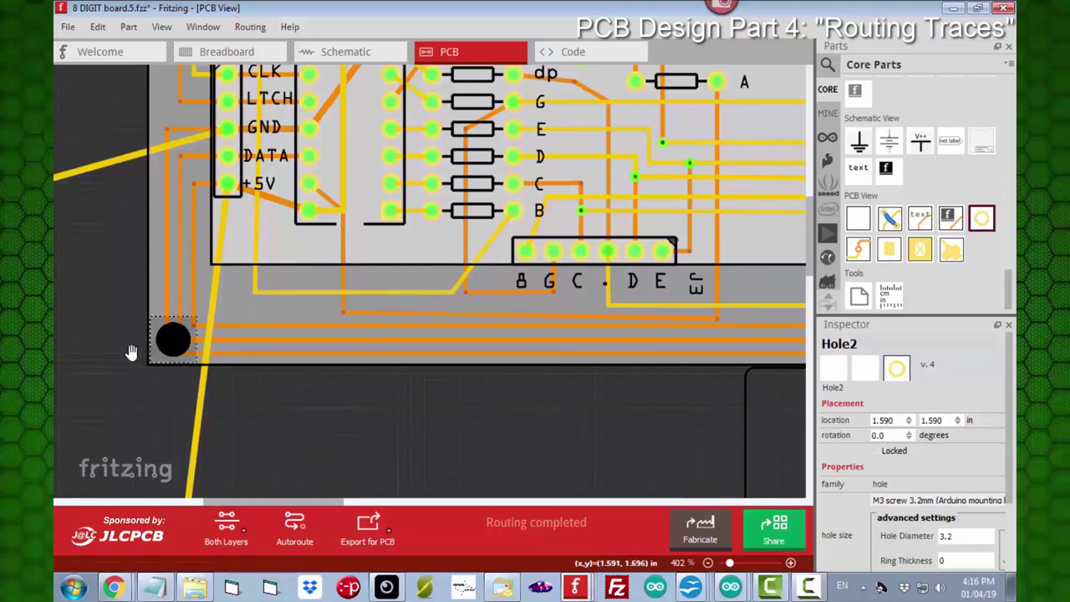
click(102, 358)
- Examine the two mounting holes at the J5 end of the board and the traces running around them
ctrl+scroll(113, 357, down, 5)
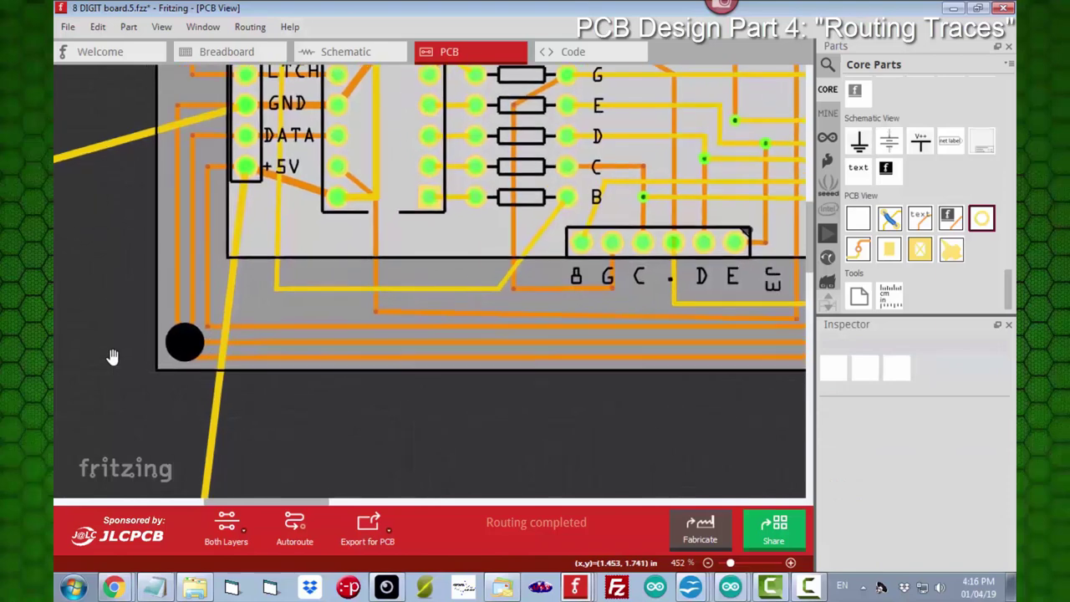
ctrl+scroll(112, 357, down, 2)
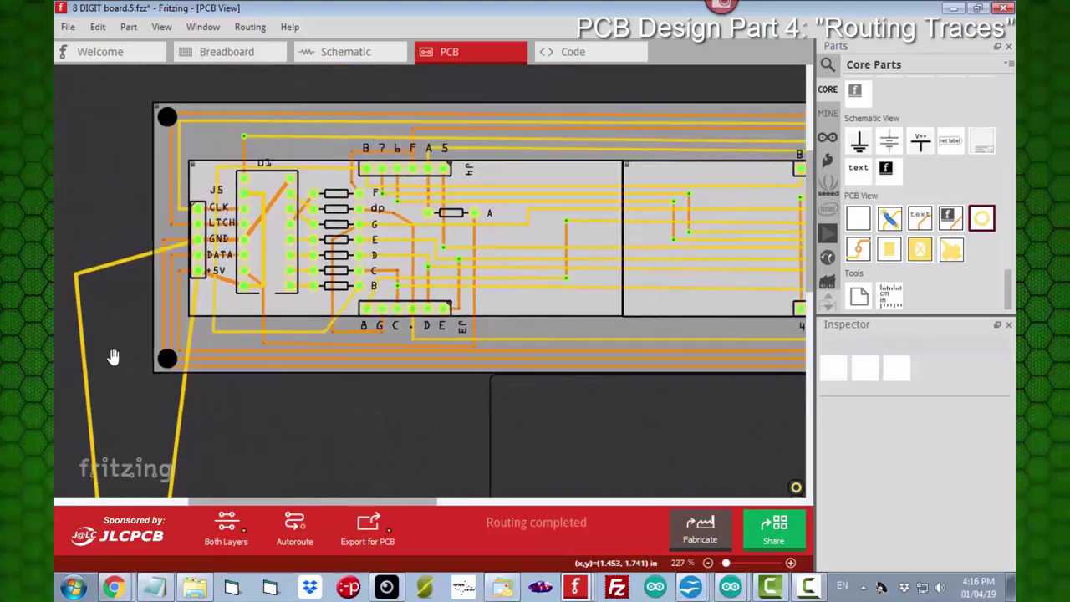
ctrl+scroll(251, 251, up, 5)
scroll(418, 251, up, 3)
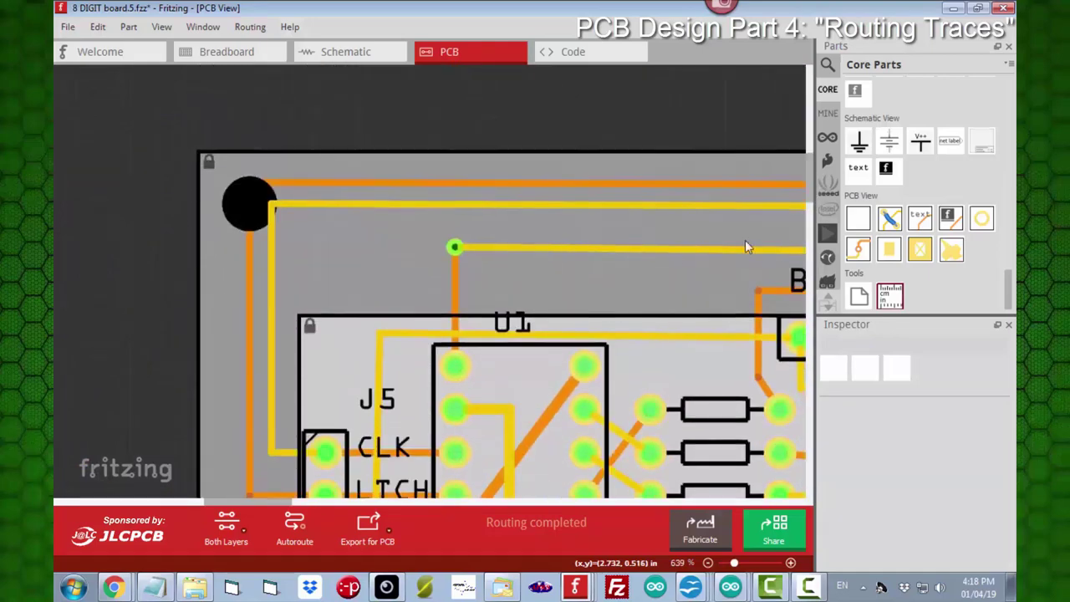
scroll(114, 342, down, 2)
ctrl+scroll(114, 342, down, 1)
ctrl+scroll(134, 334, down, 1)
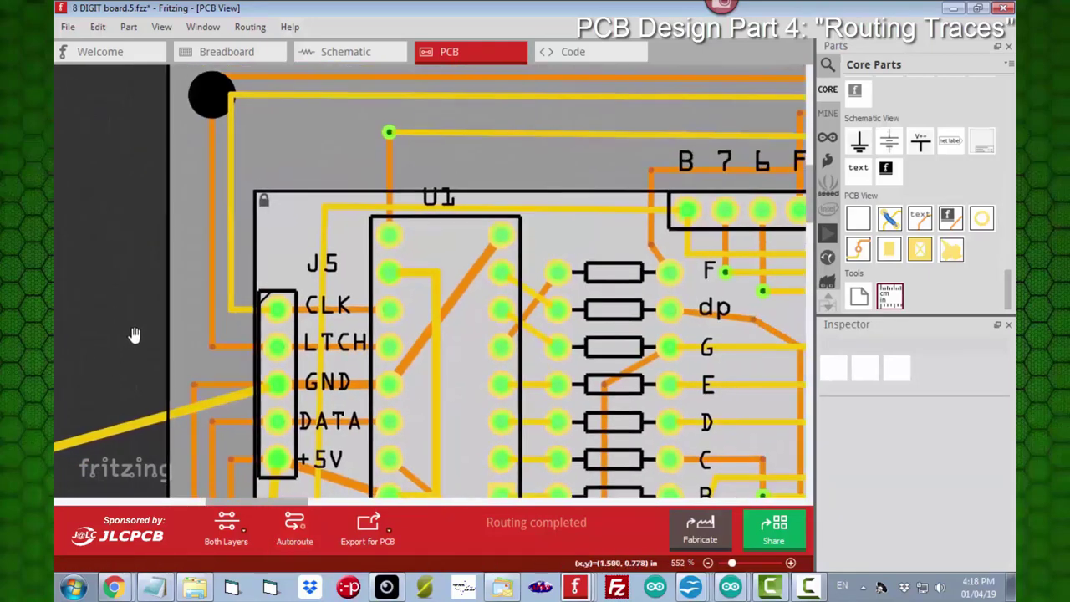
ctrl+scroll(134, 334, down, 5)
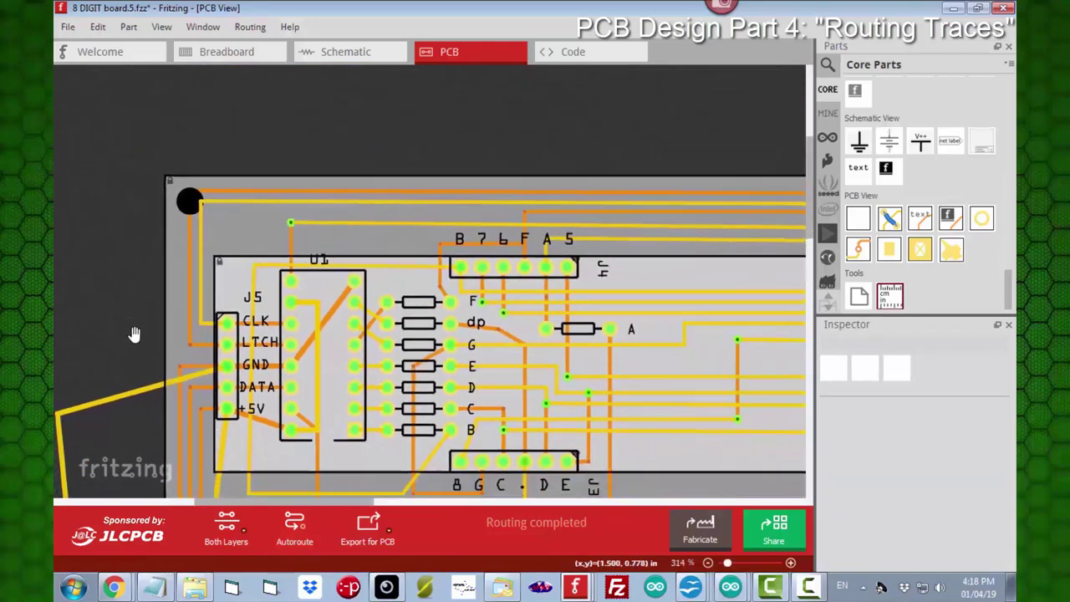
ctrl+scroll(134, 335, down, 1)
- Duplicate the upper-left M3 mounting hole and place the copy in the board's upper-right corner at 7.515, 0.040 in
click(184, 219)
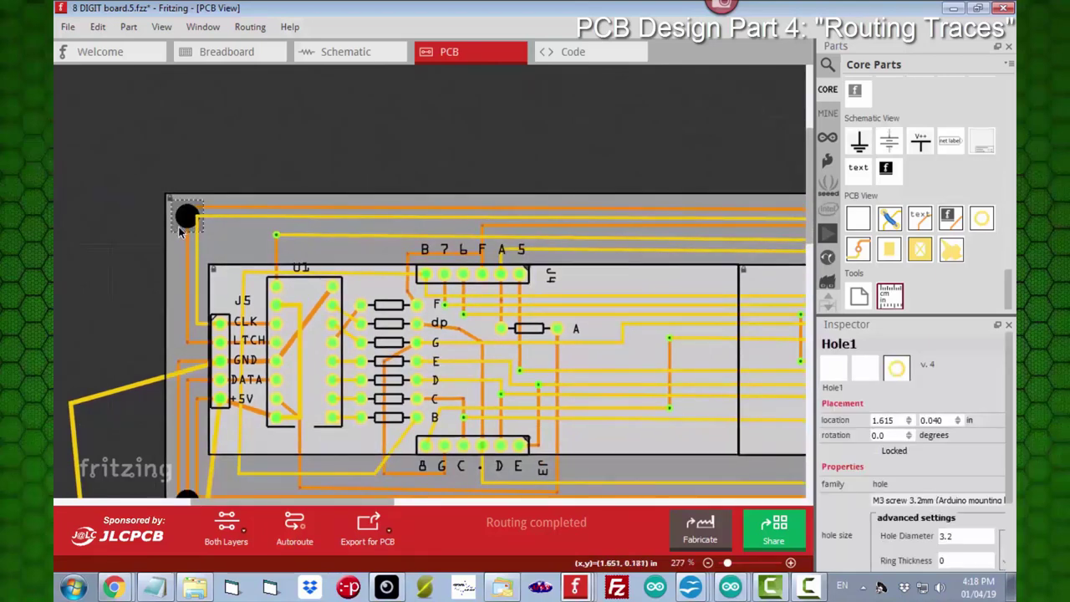
key(ctrl+v)
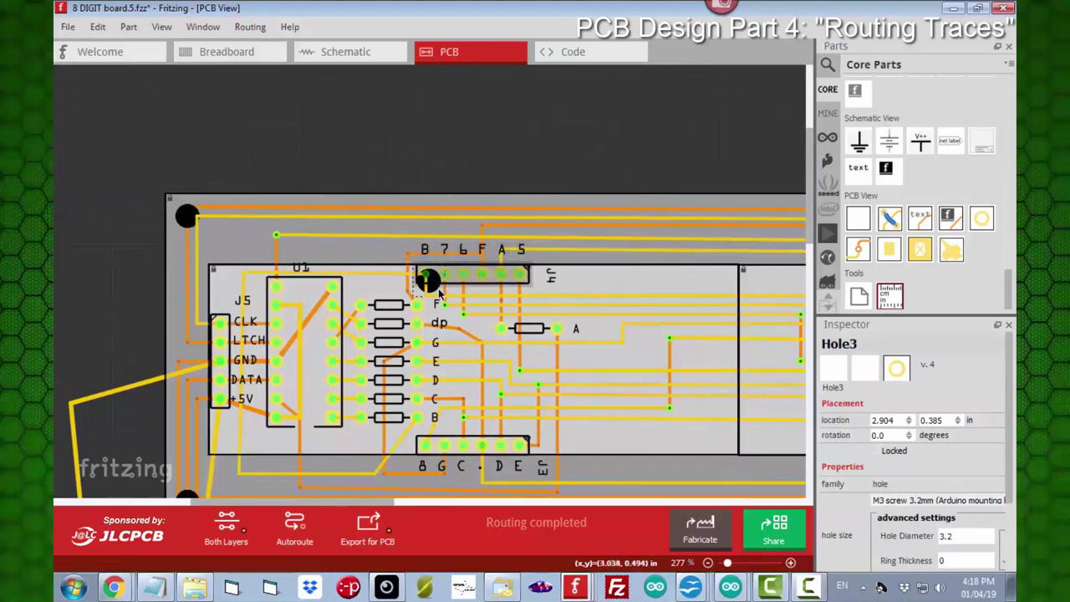
drag(436, 280, 805, 173)
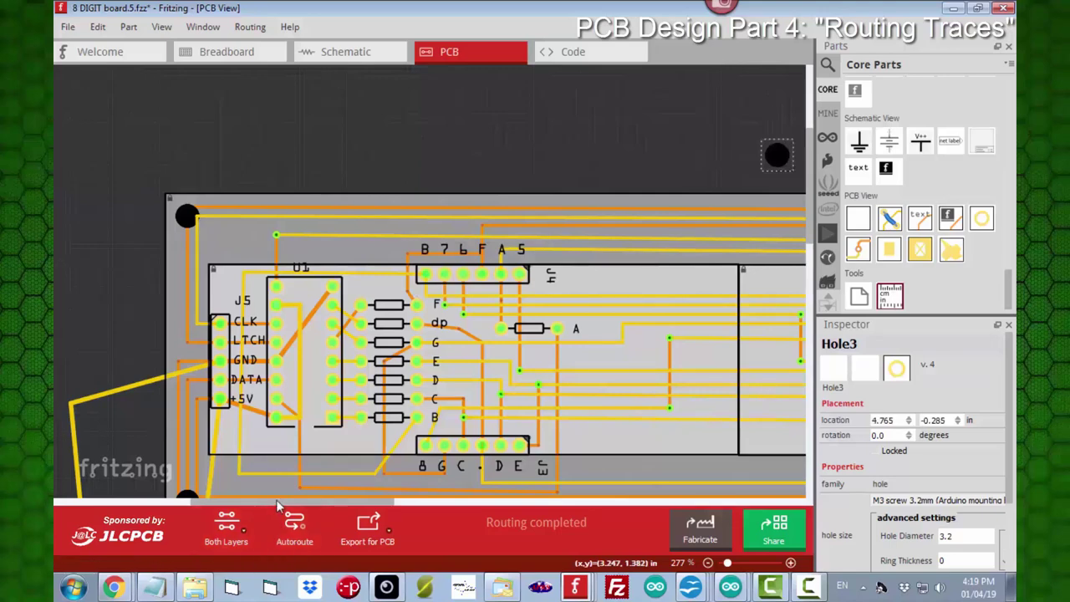
drag(275, 499, 462, 530)
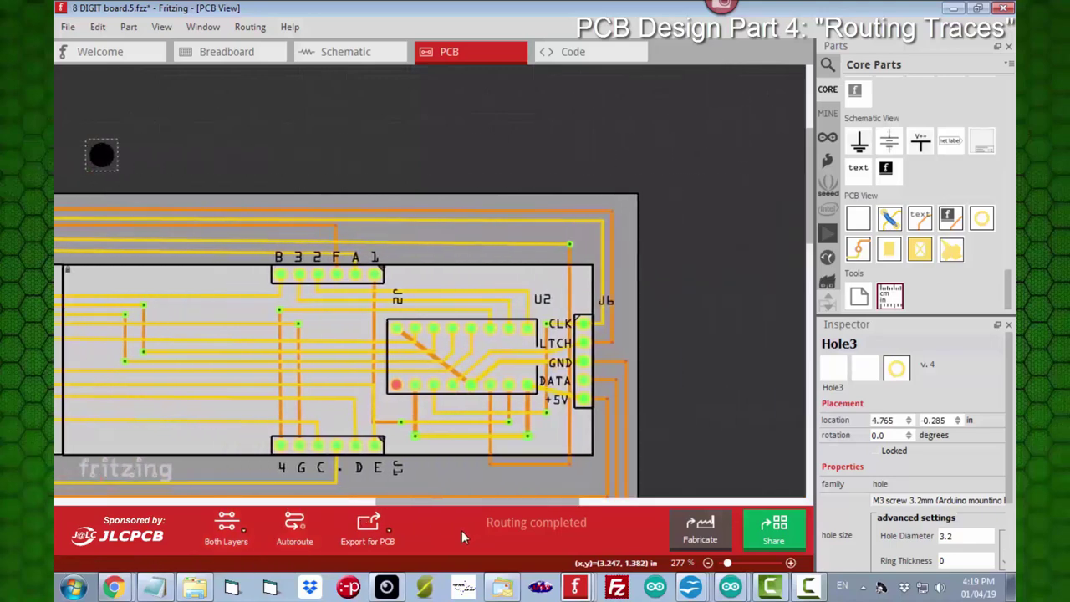
drag(117, 153, 632, 212)
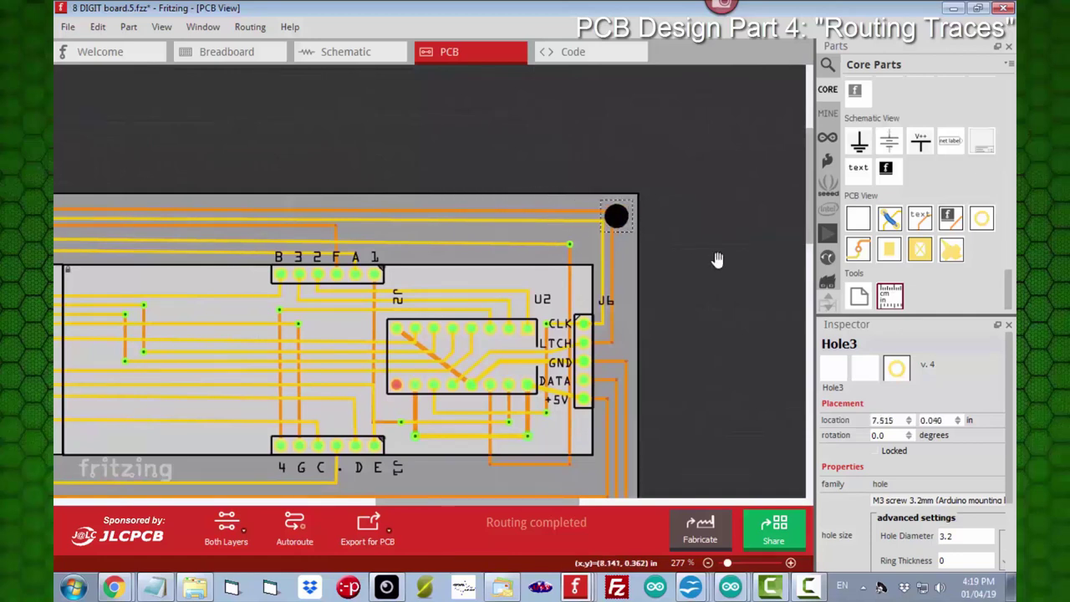
- Paste another M3 mounting hole and place it in the board's lower-right corner
key(ctrl+v)
drag(431, 284, 700, 461)
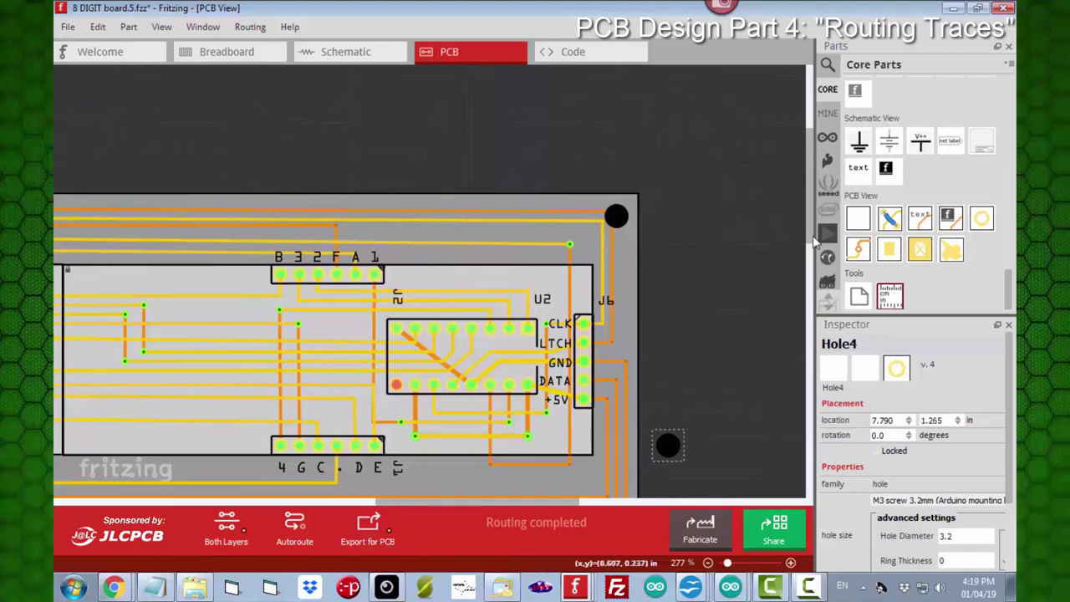
scroll(685, 241, down, 3)
drag(683, 241, 631, 295)
- Check the lower-left mounting hole's location and examine the placement of all four corner holes across the whole board
drag(470, 504, 251, 504)
click(288, 292)
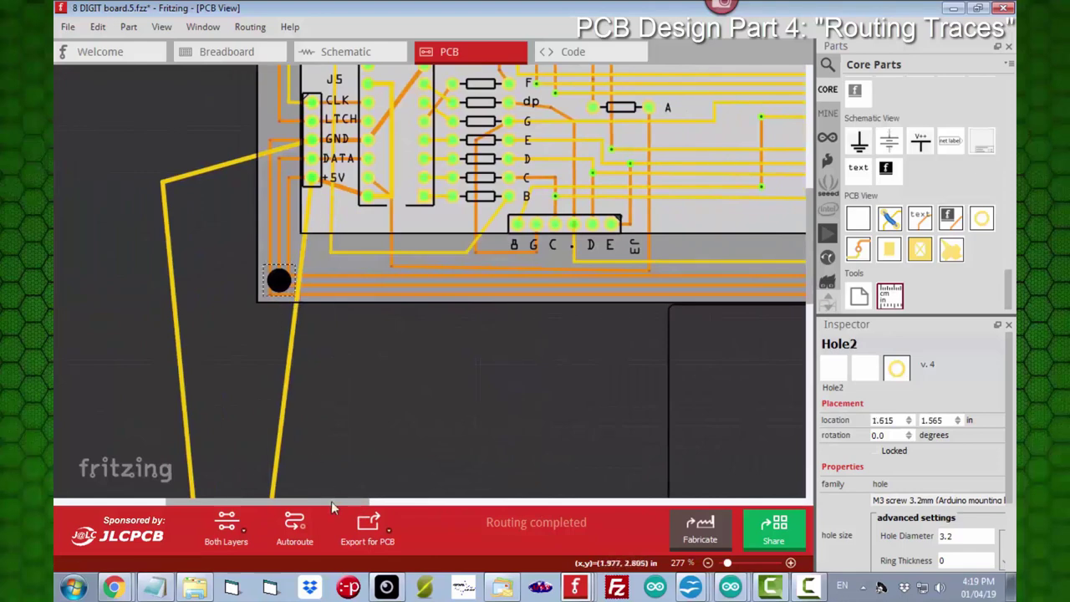
drag(331, 501, 407, 498)
scroll(432, 393, down, 2)
ctrl+scroll(478, 303, down, 2)
ctrl+scroll(478, 301, down, 3)
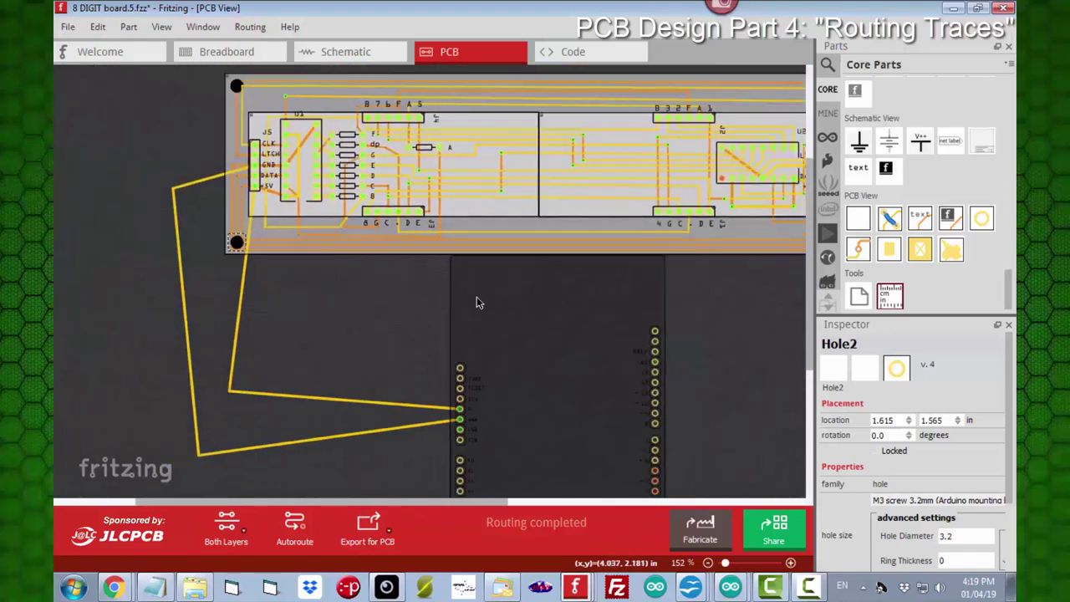
drag(226, 502, 270, 504)
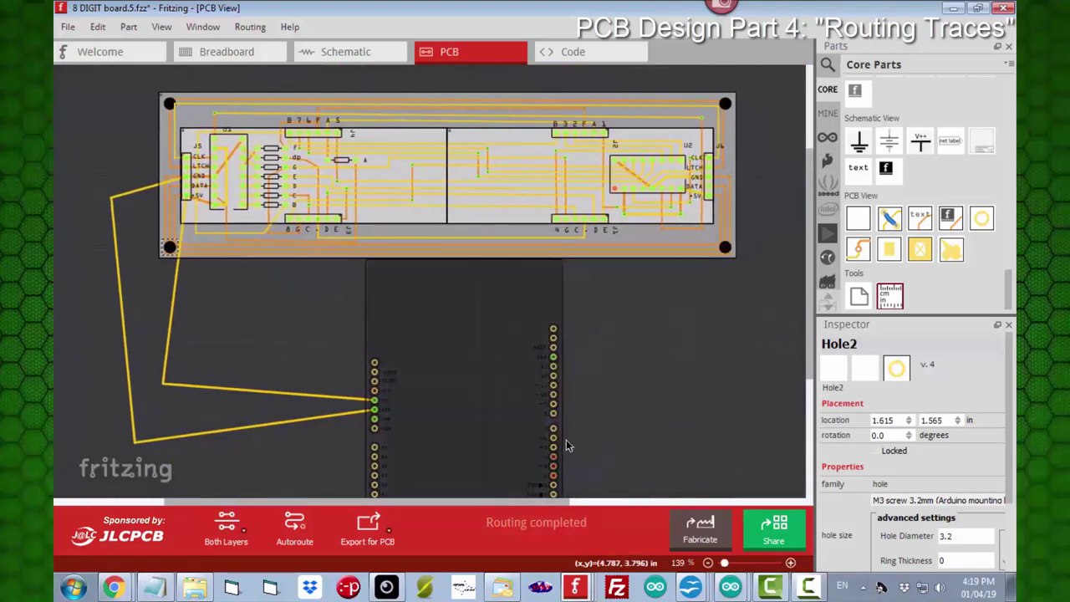
scroll(777, 411, down, 2)
ctrl+scroll(777, 410, down, 3)
ctrl+scroll(776, 412, up, 1)
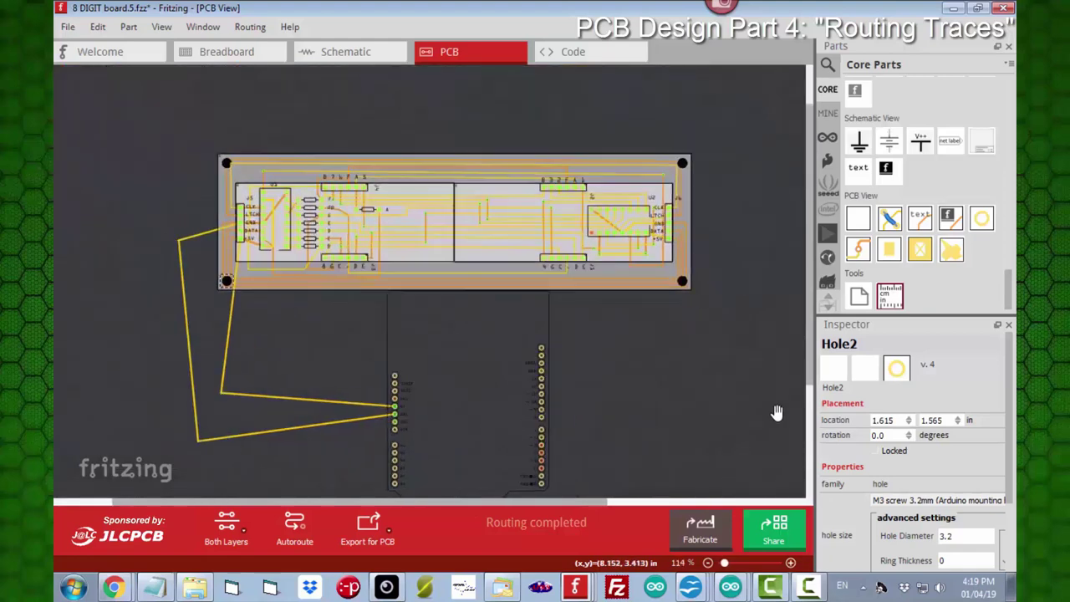
click(694, 415)
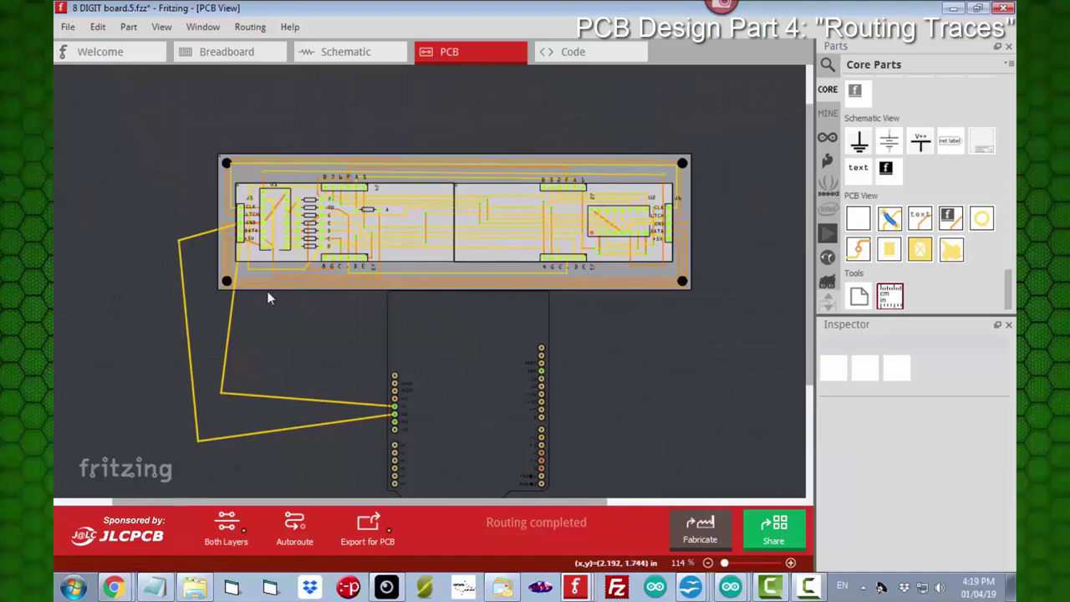
click(246, 28)
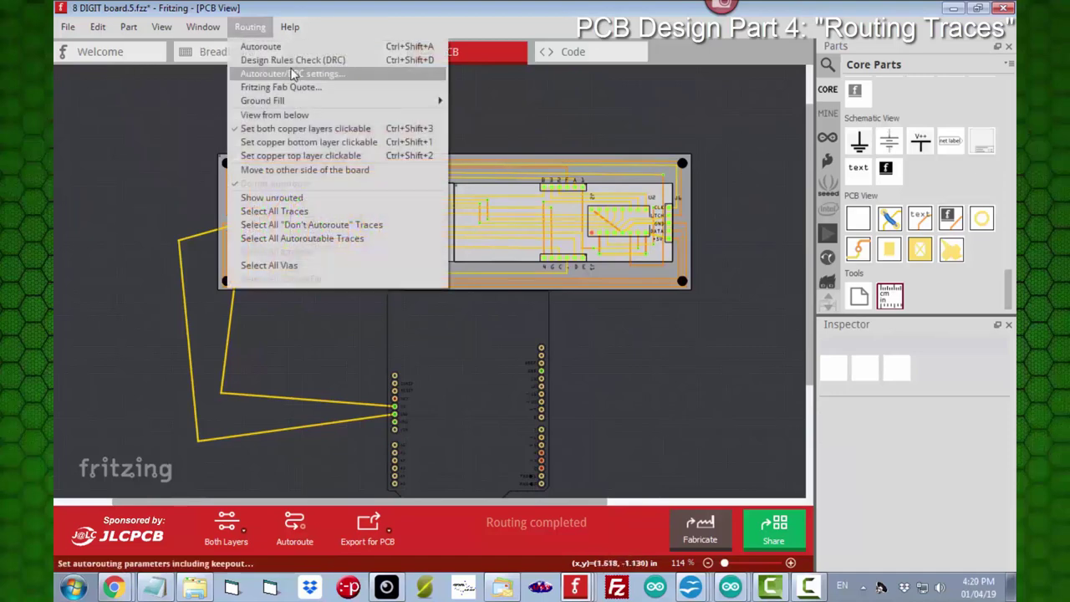
click(294, 60)
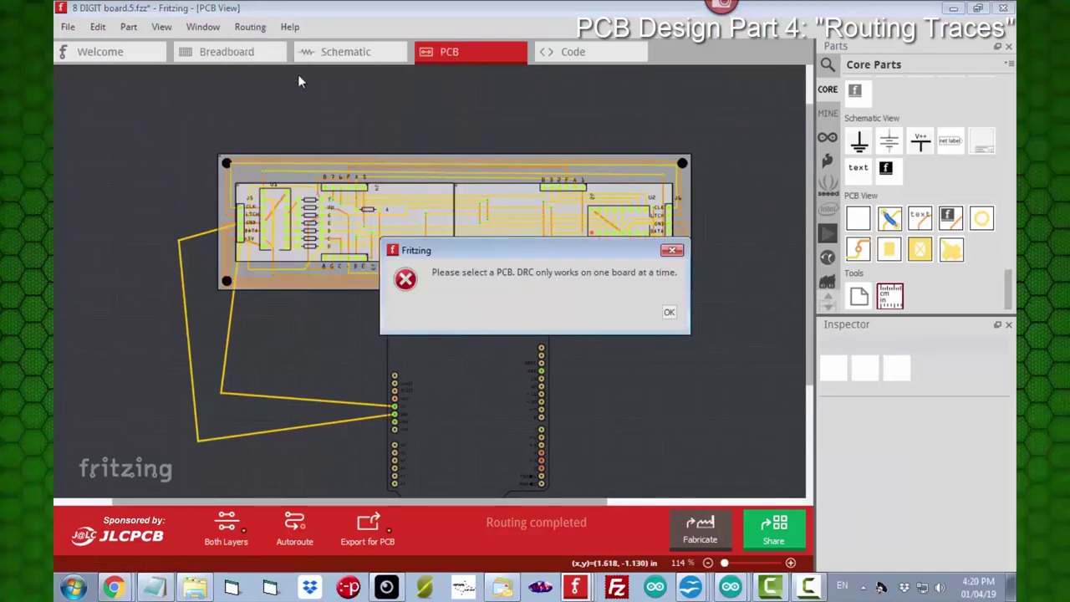
click(672, 251)
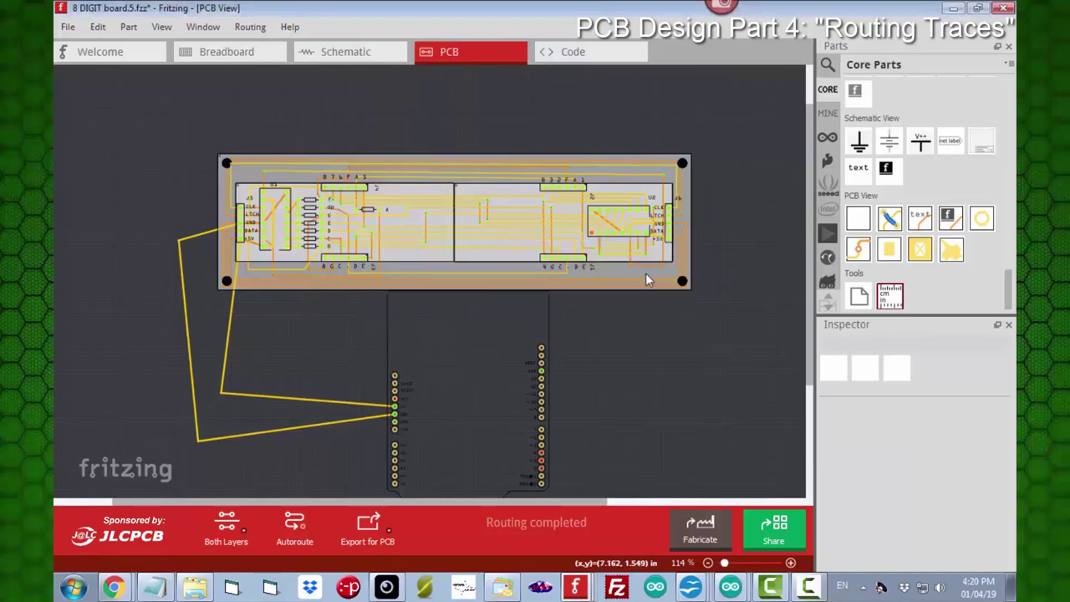
- Run the design rules check on the 8-digit board and examine the overlaps flagged around the lower-right mounting hole
click(642, 281)
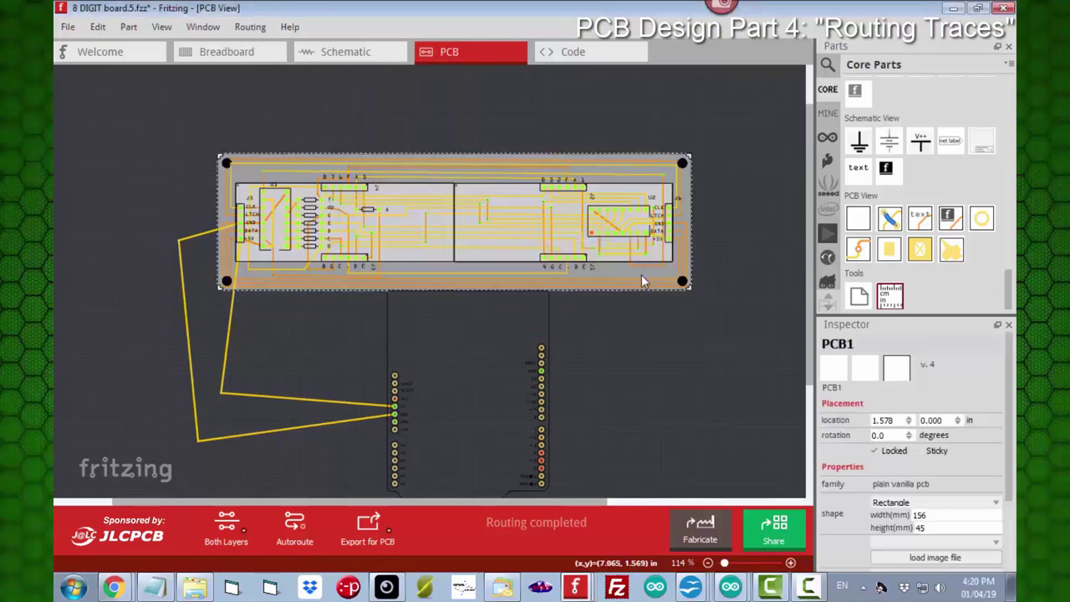
click(250, 27)
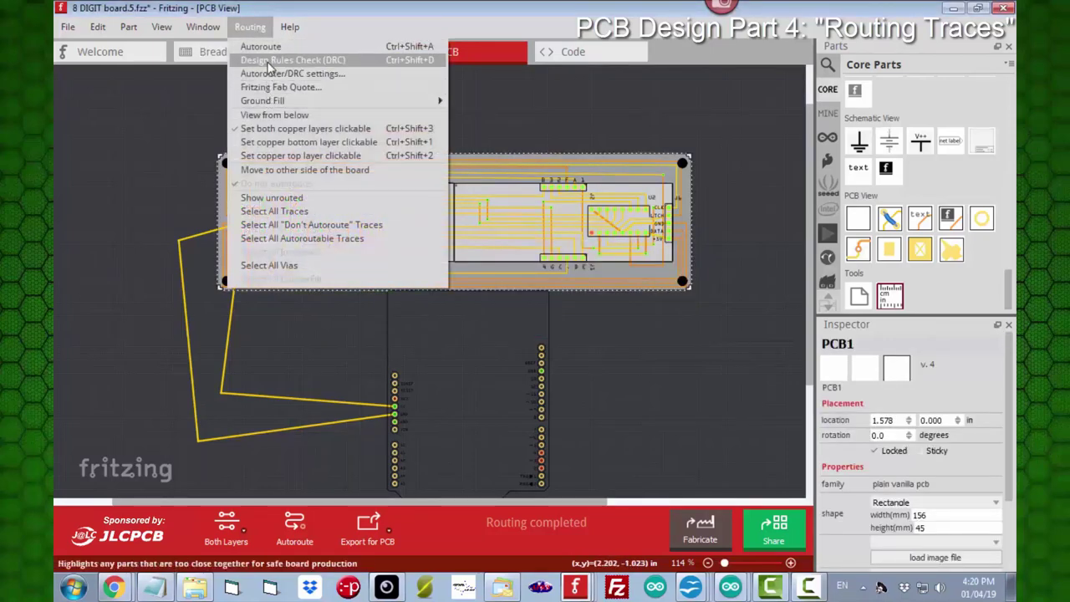
click(268, 62)
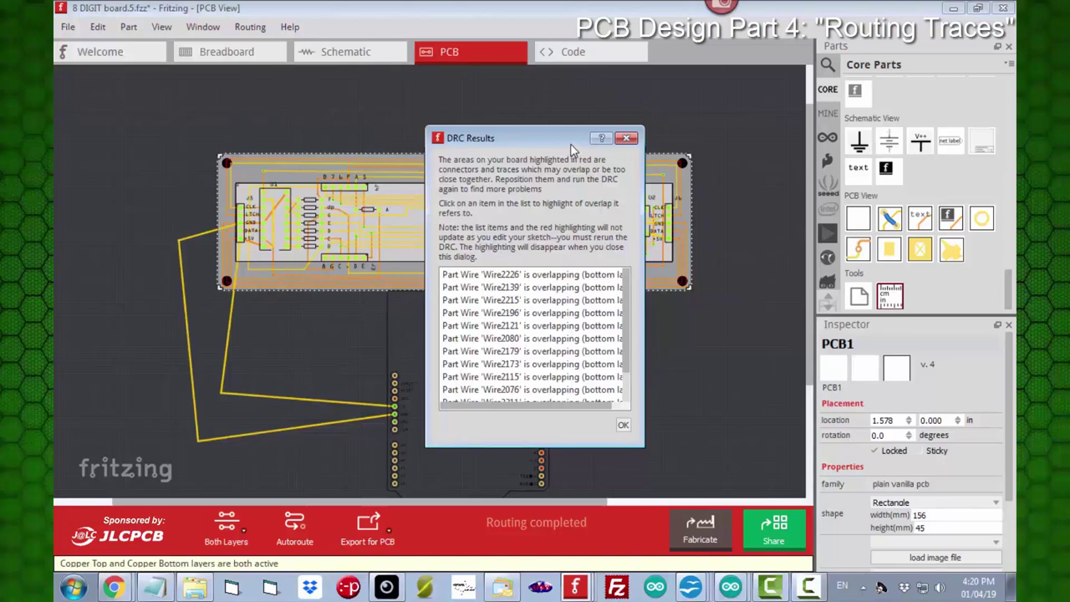
drag(572, 149, 876, 157)
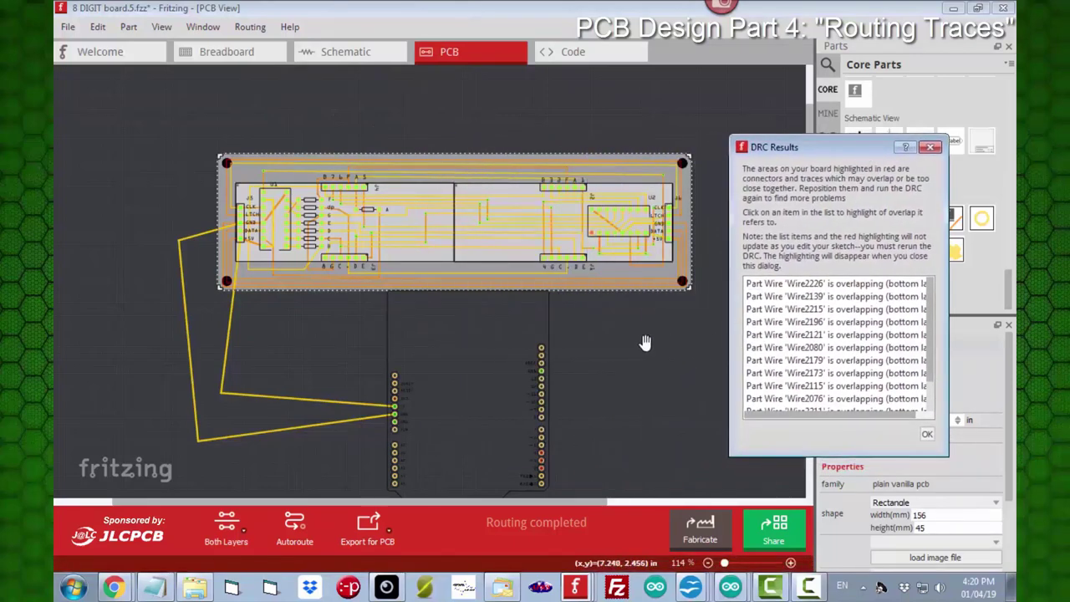
ctrl+scroll(671, 326, up, 5)
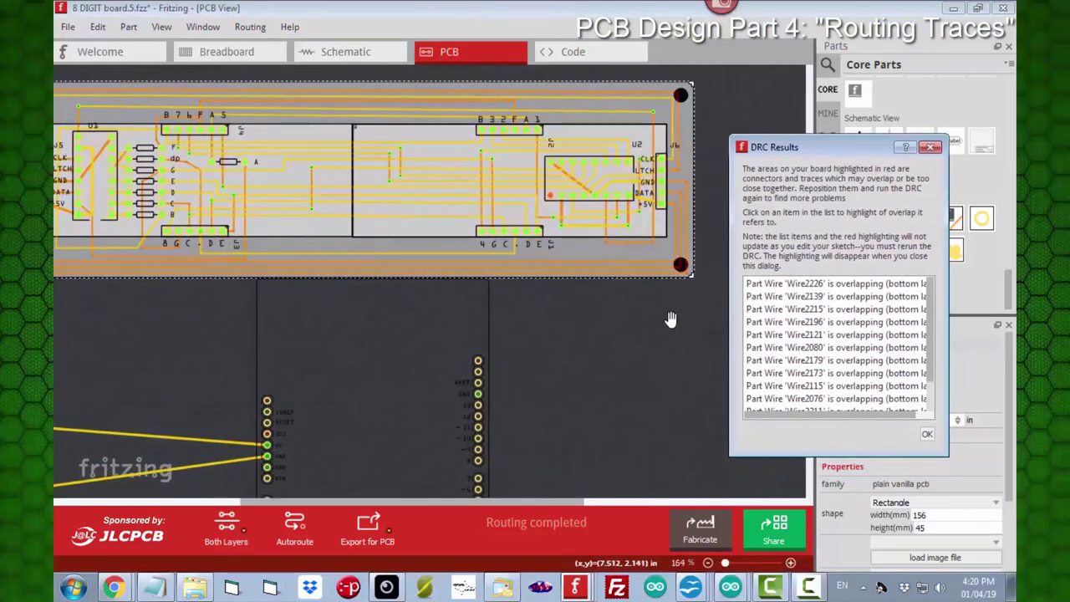
ctrl+scroll(673, 320, up, 1)
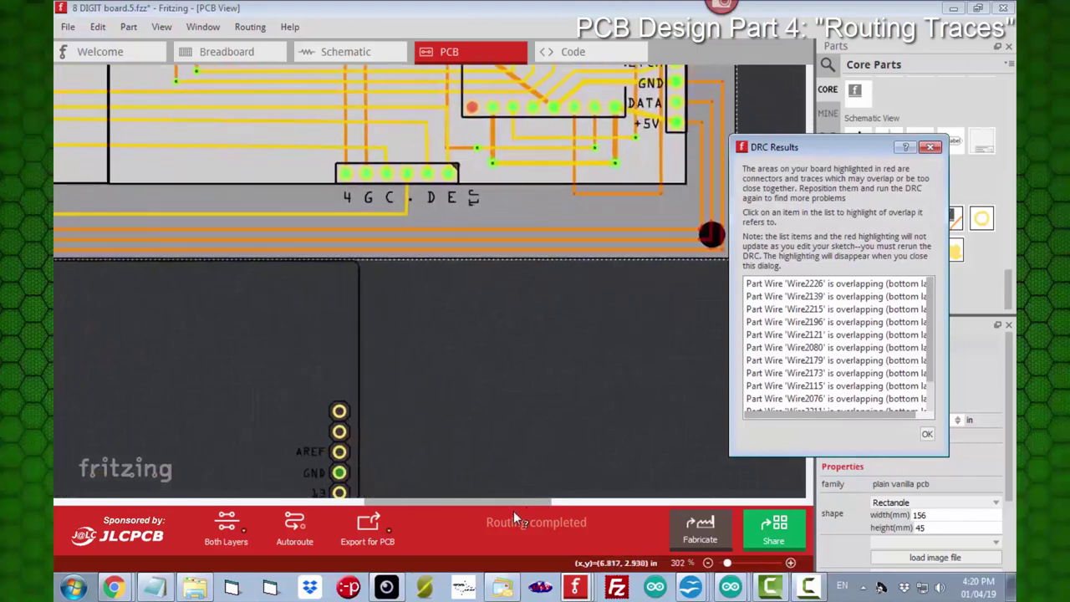
scroll(517, 502, down, 3)
ctrl+scroll(682, 354, up, 2)
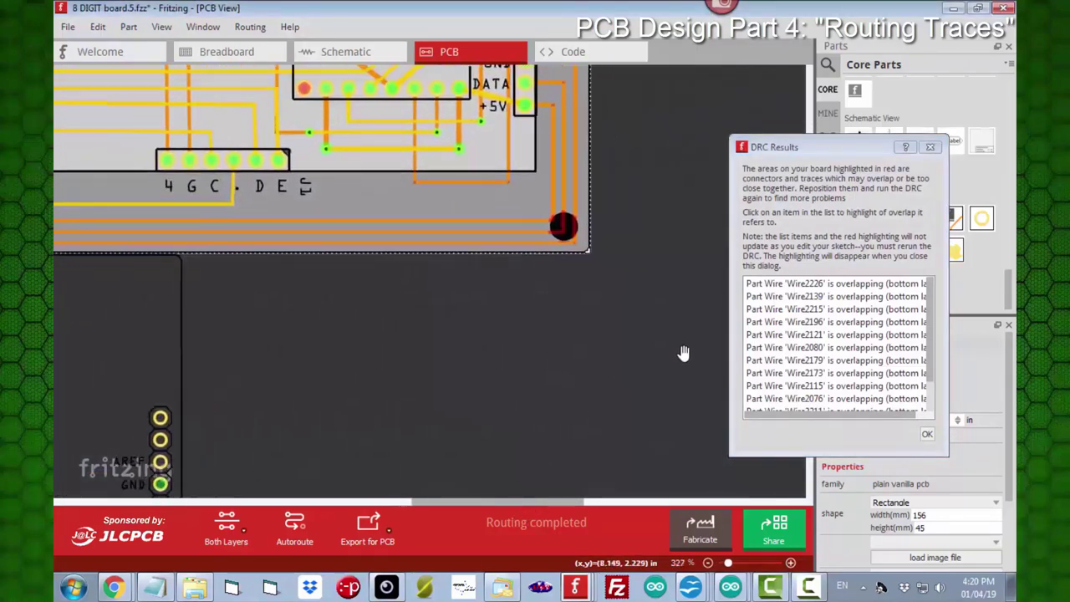
ctrl+scroll(680, 353, up, 1)
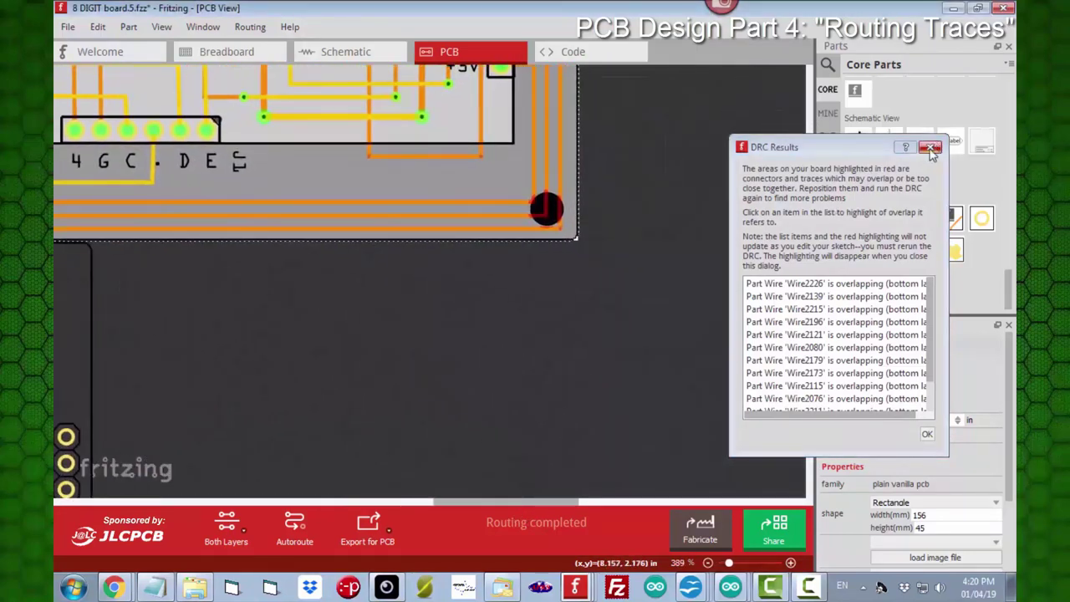
click(930, 149)
- Reroute the three bottom-layer traces diagonally around the inner side of the lower-right mounting hole, evenly spaced and clear of it
click(558, 170)
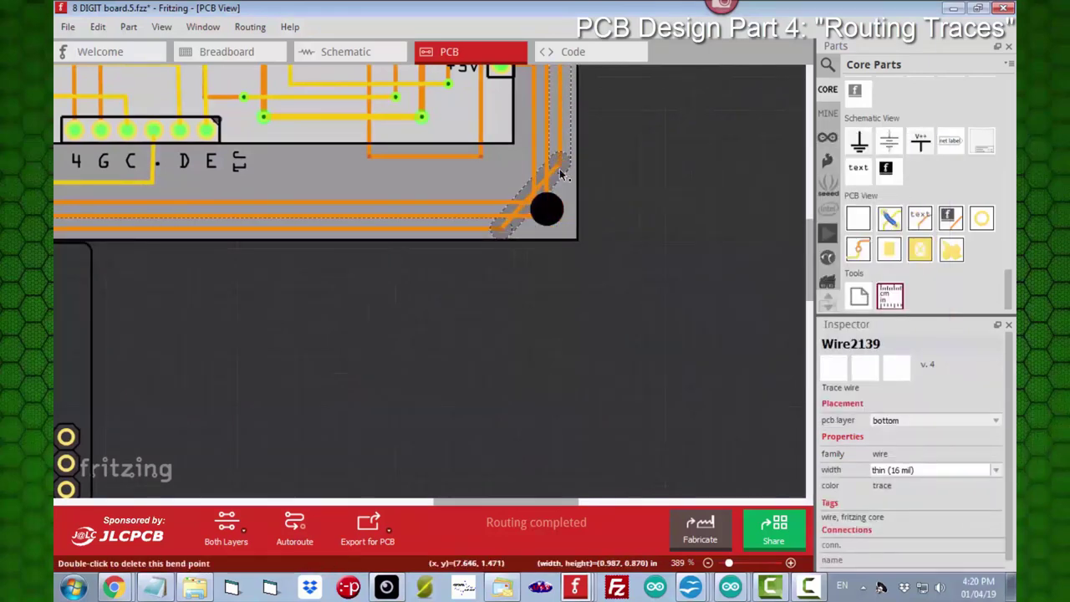
ctrl+scroll(560, 176, up, 5)
click(566, 143)
click(535, 147)
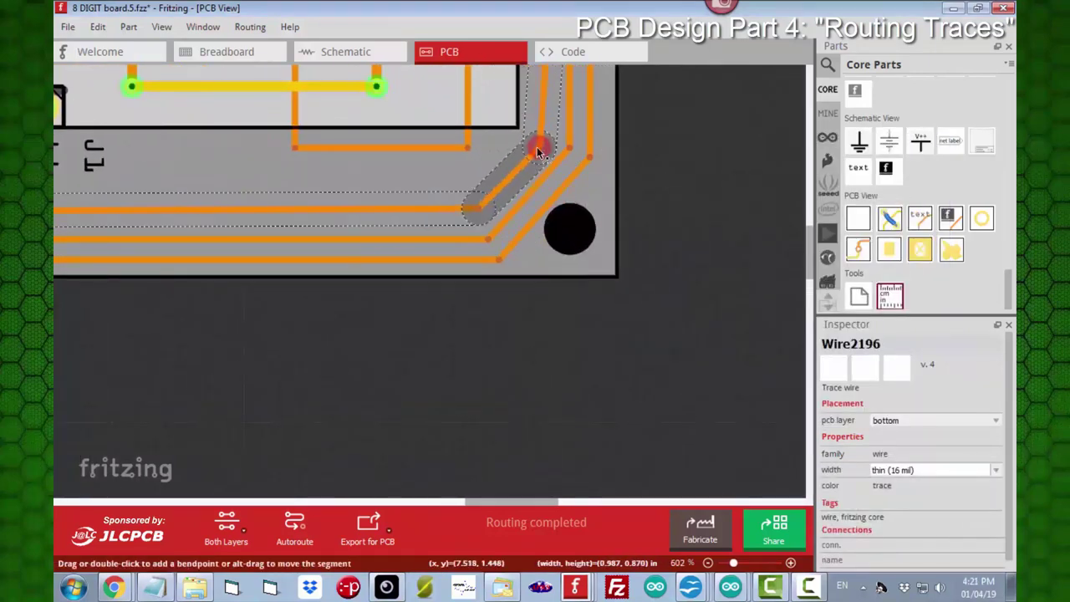
click(626, 306)
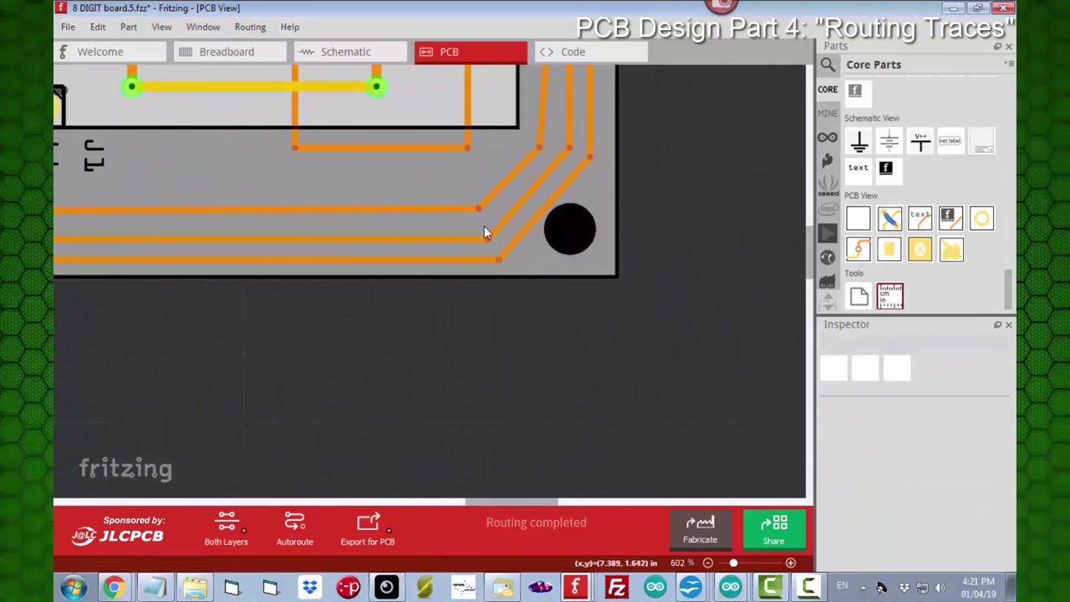
drag(478, 209, 484, 219)
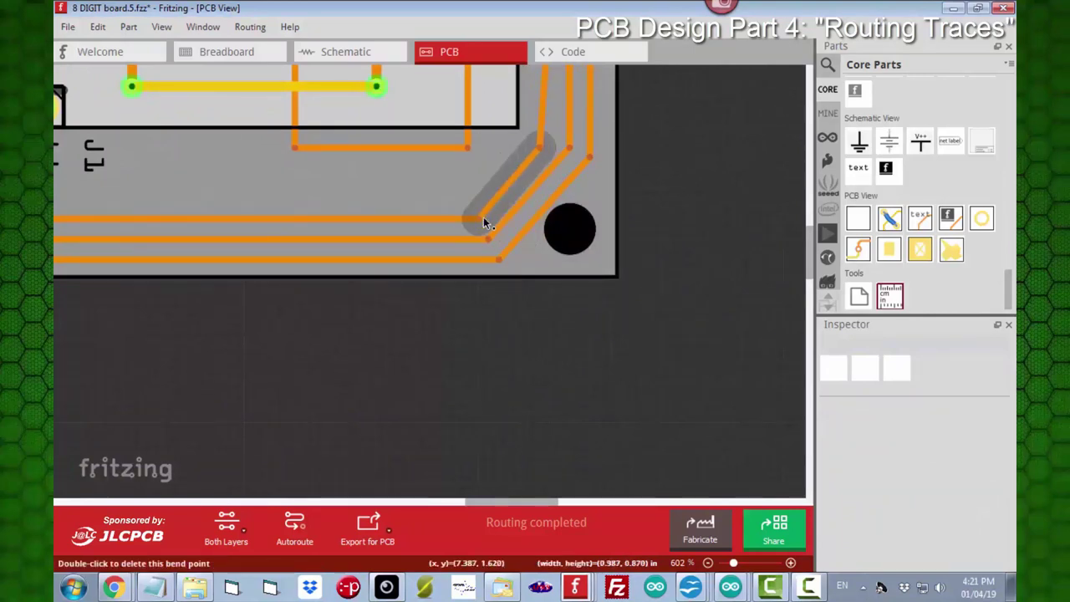
click(636, 324)
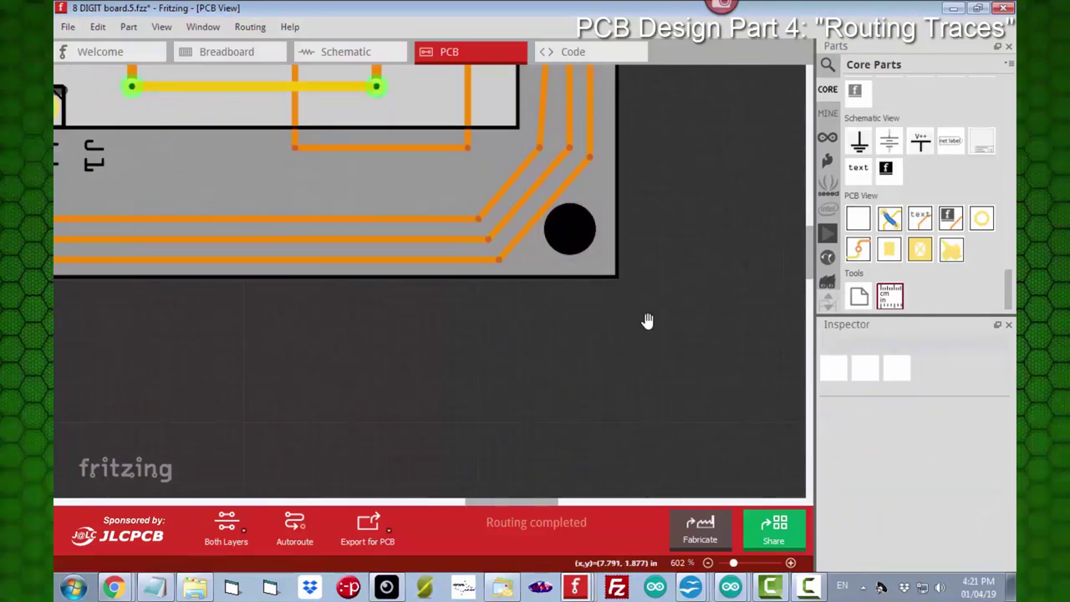
ctrl+scroll(716, 306, down, 2)
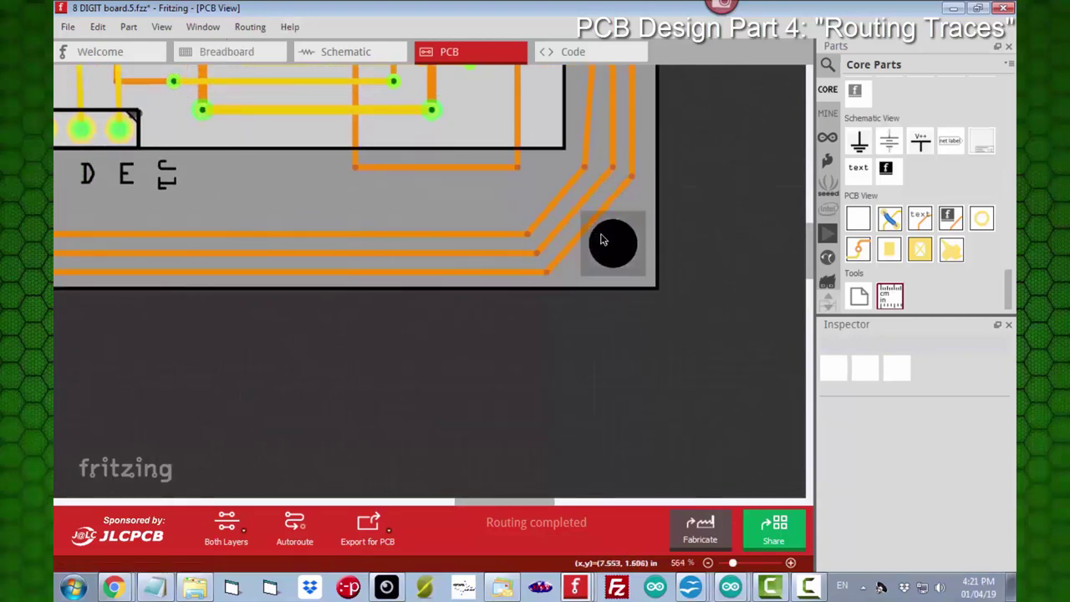
click(249, 29)
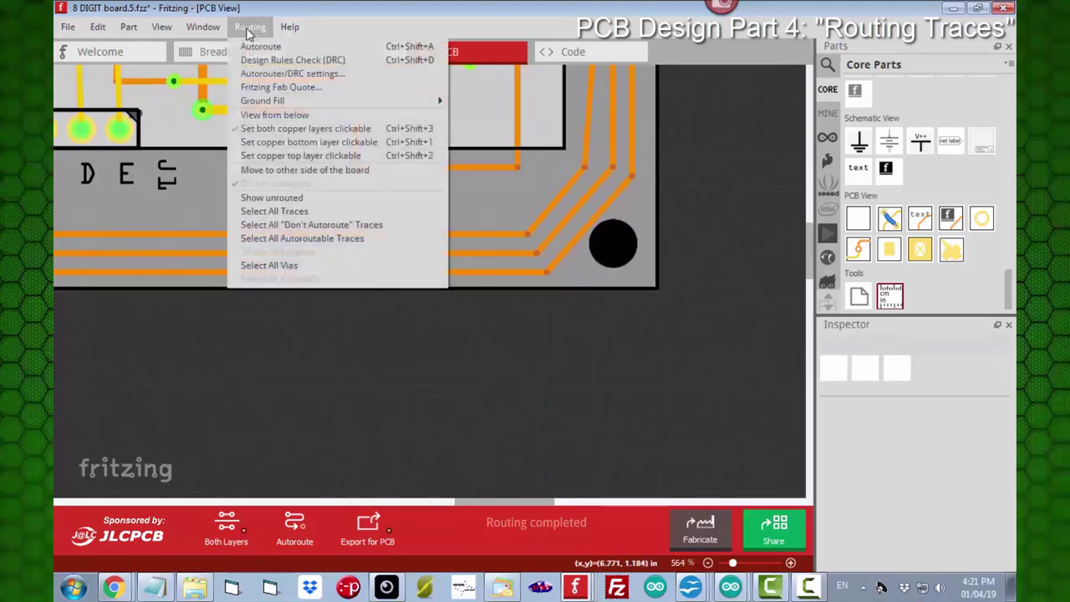
click(253, 60)
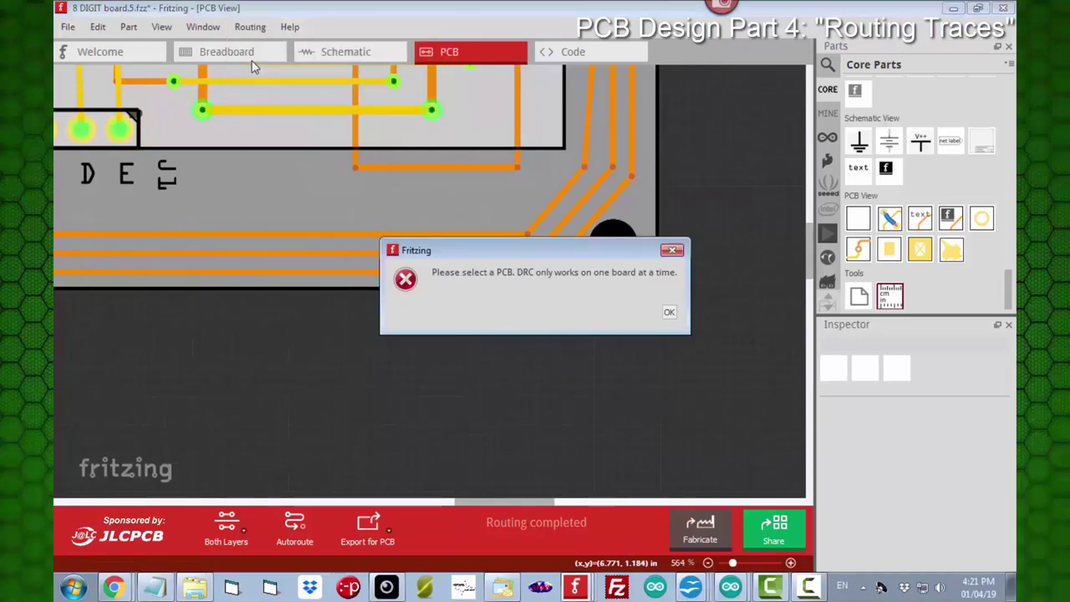
click(668, 312)
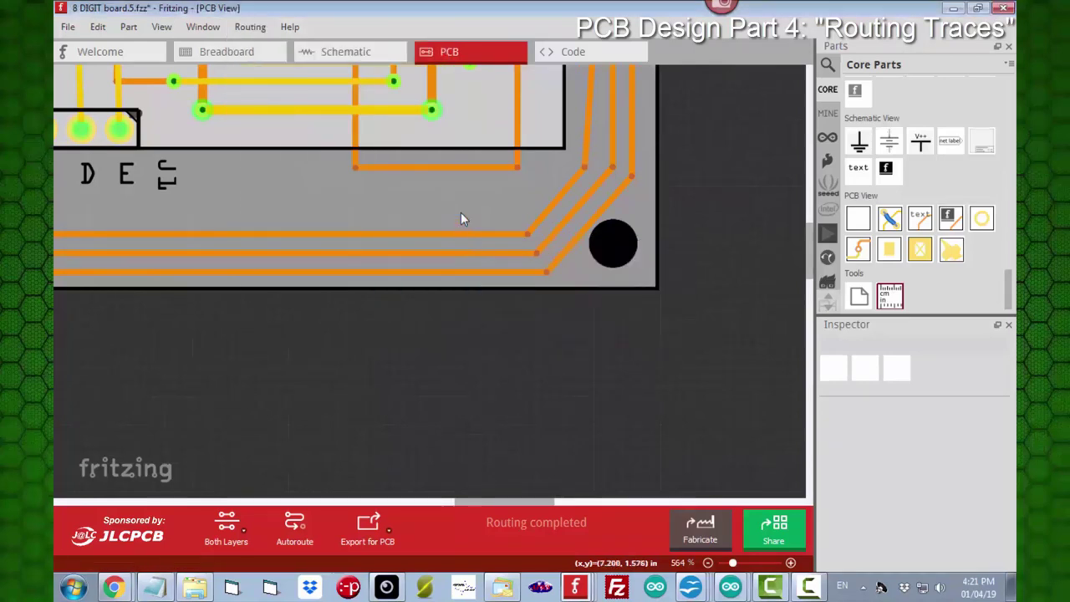
- Rerun the design rules check on the board and check the rerouted traces beside the lower-right mounting hole for overlaps
click(461, 219)
click(244, 30)
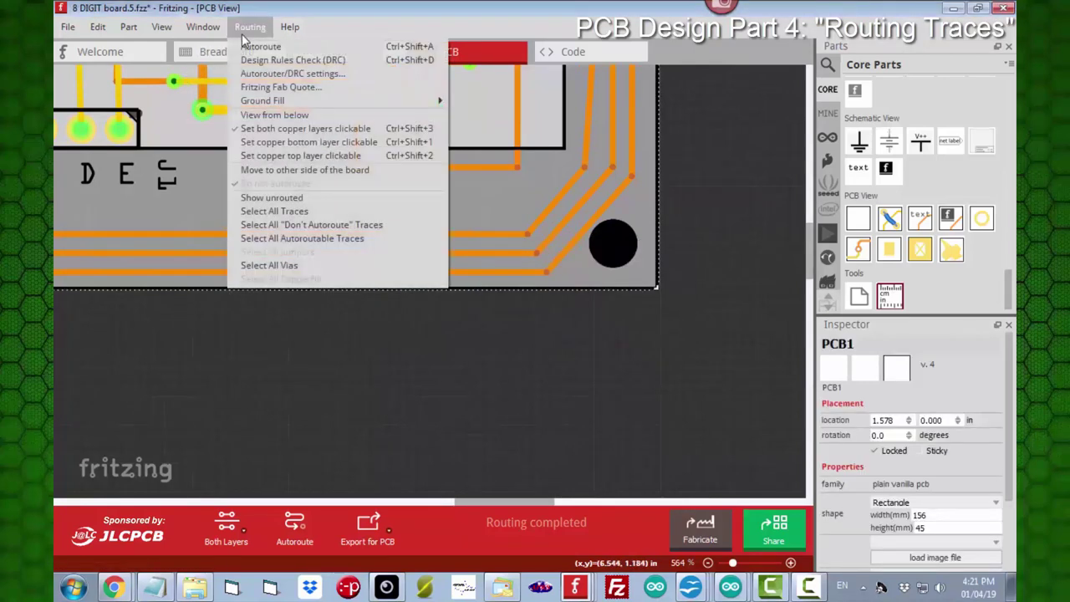
click(270, 62)
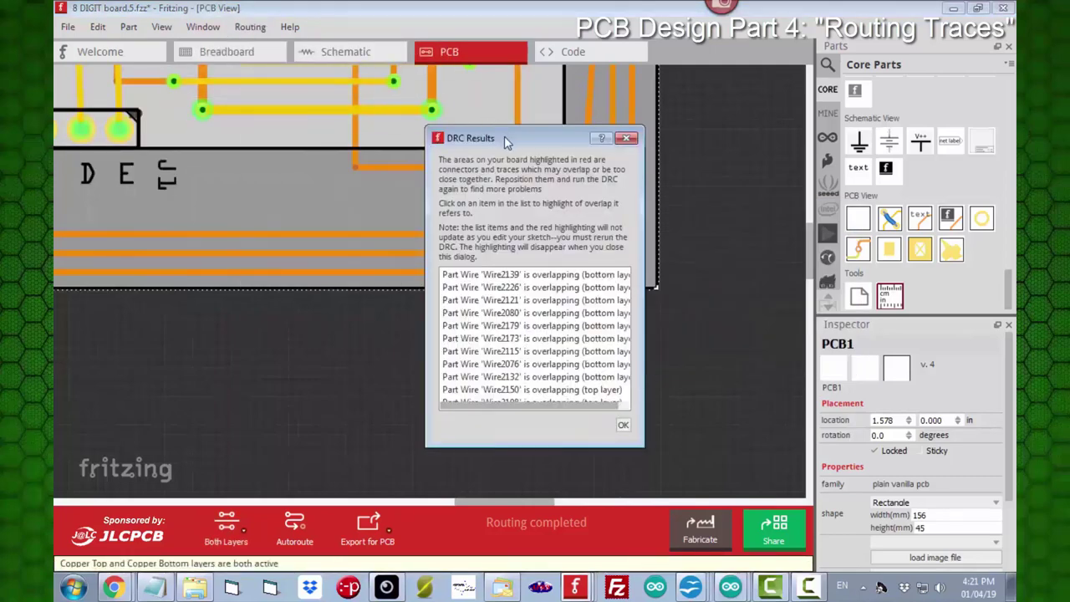
drag(506, 142, 305, 192)
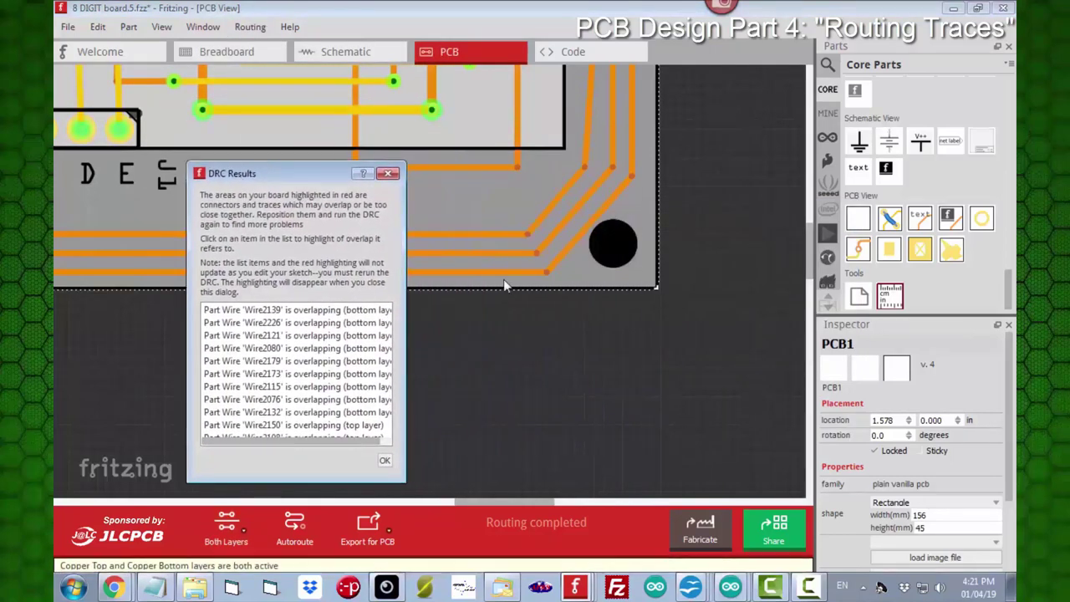
click(387, 175)
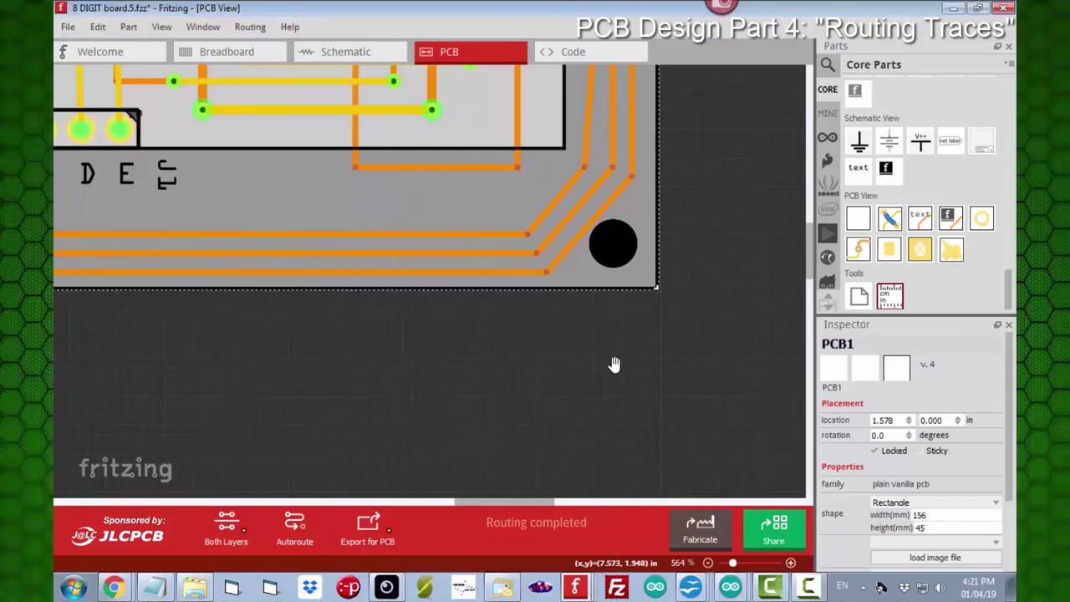
- Shift the upper bend of the innermost rerouted trace outward near the lower-right mounting hole, straightening its vertical run beside the neighbouring trace
click(584, 168)
drag(589, 168, 593, 169)
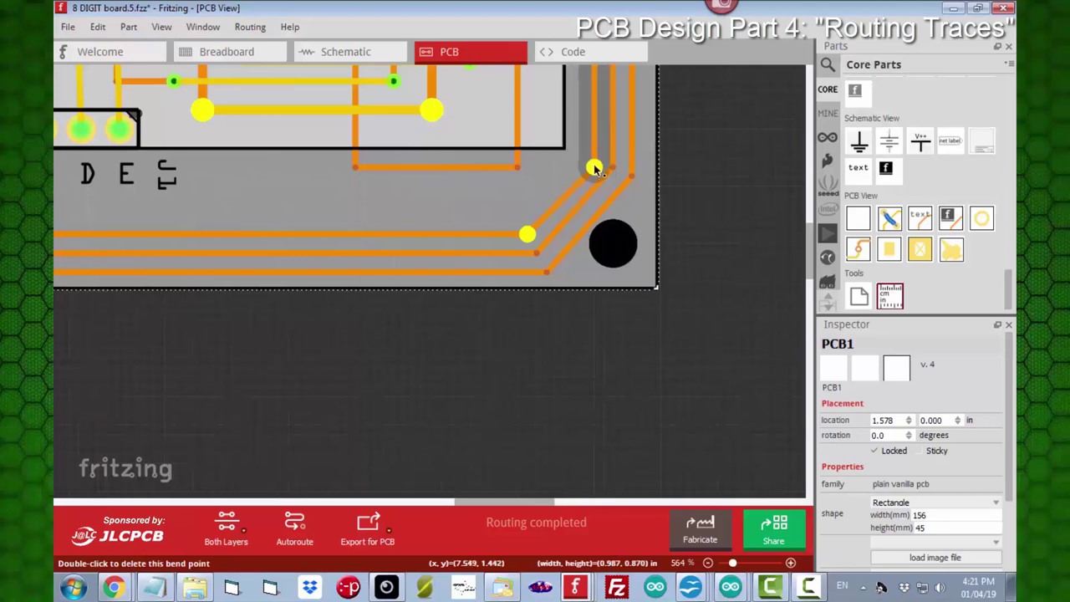
click(673, 259)
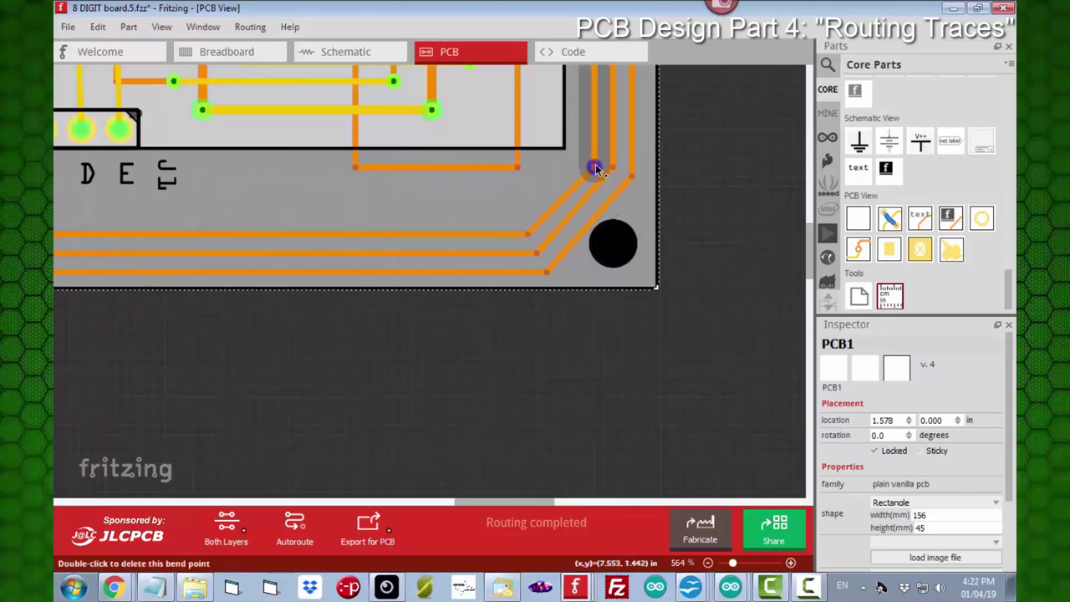
drag(595, 169, 594, 159)
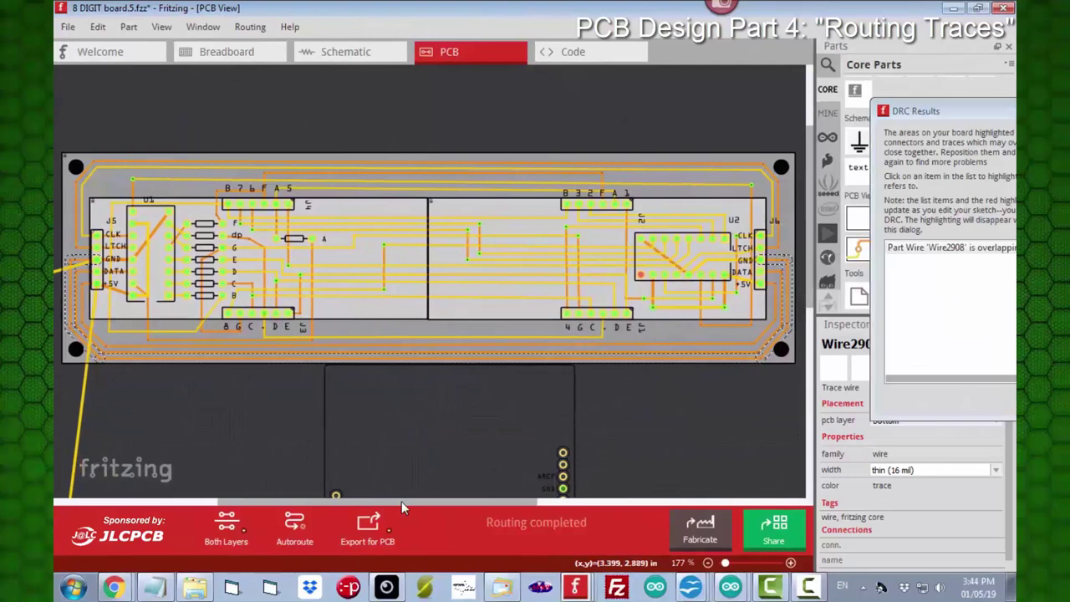
- Select the whole PCB and rerun the design rules check on it
click(115, 189)
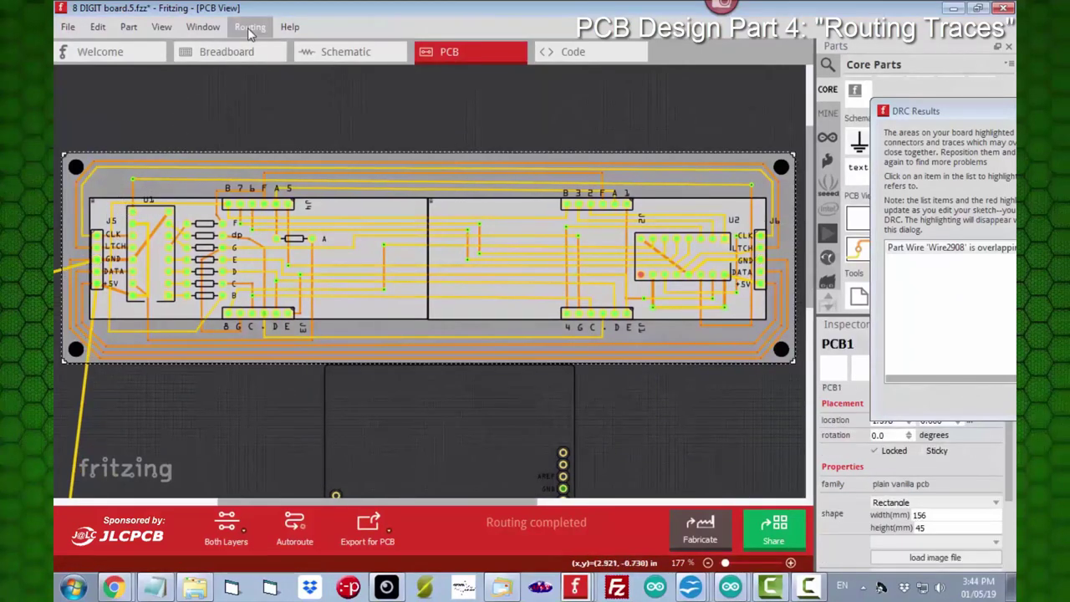
click(249, 28)
click(249, 60)
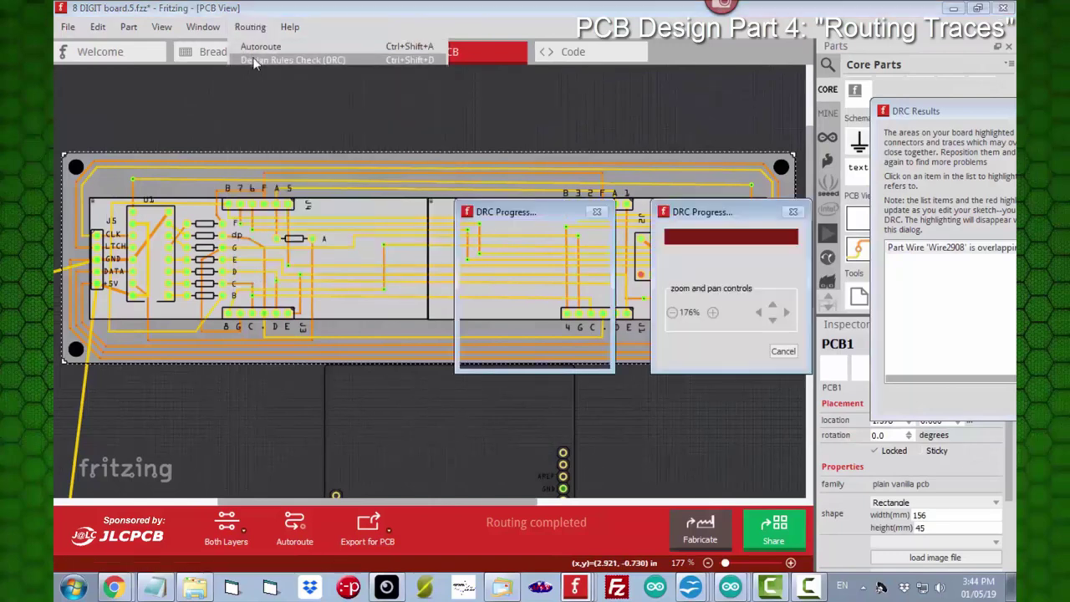
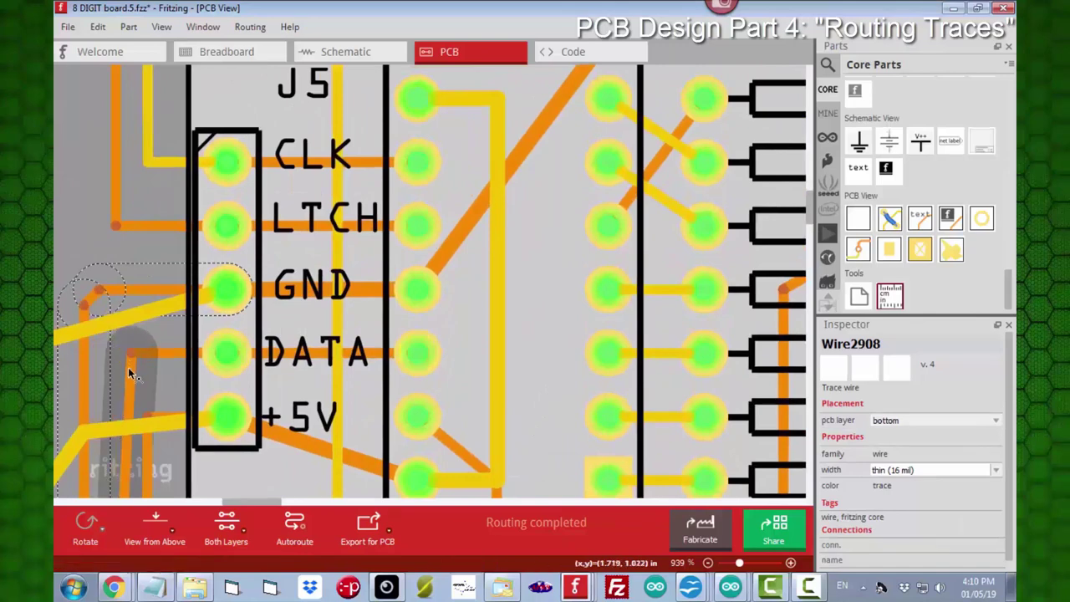
- Bevel the sharp corners of the bottom-layer traces beside the J5 header at its DATA, +5V and LTCH pins
ctrl+scroll(144, 375, down, 1)
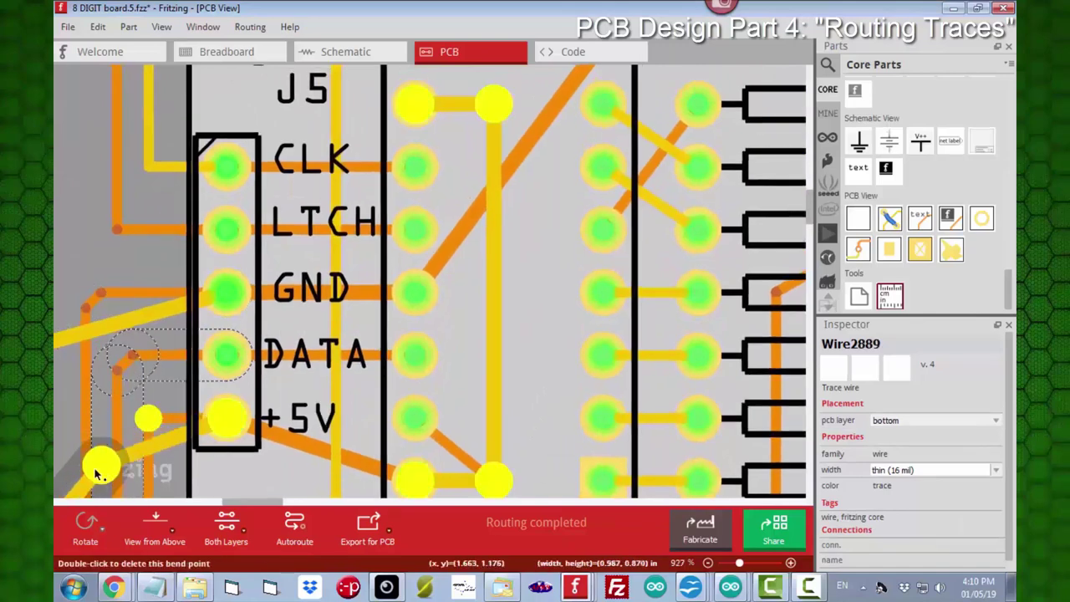
drag(94, 466, 163, 416)
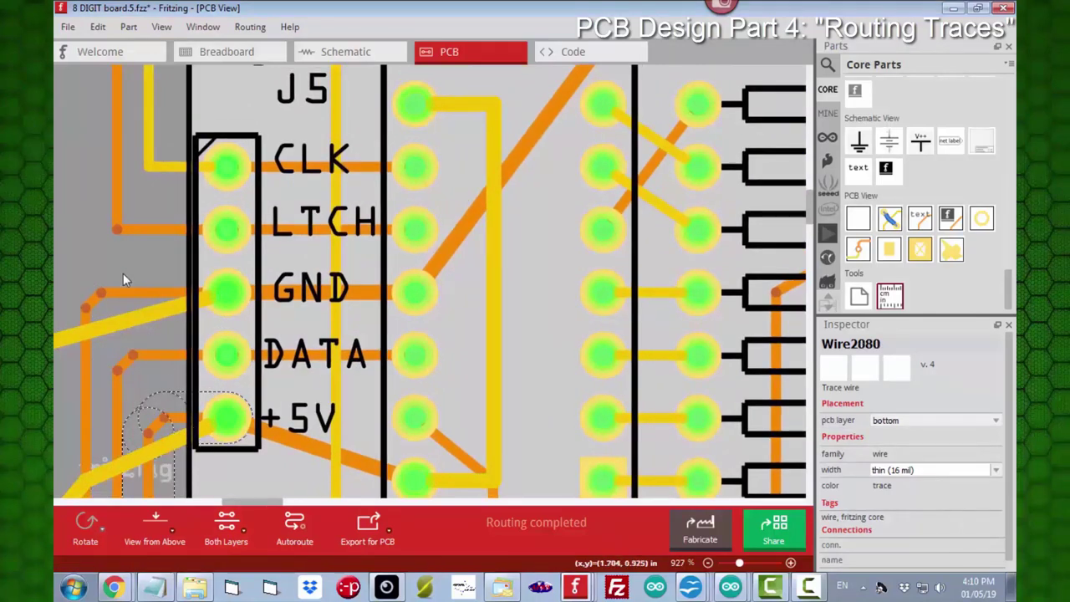
drag(126, 218, 115, 210)
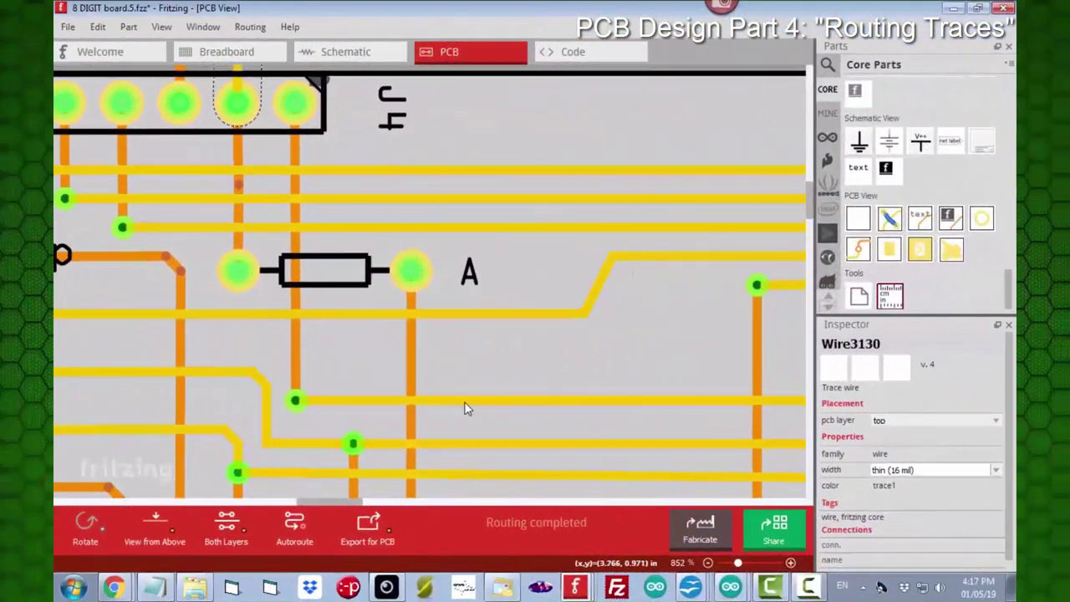
ctrl+scroll(467, 354, down, 5)
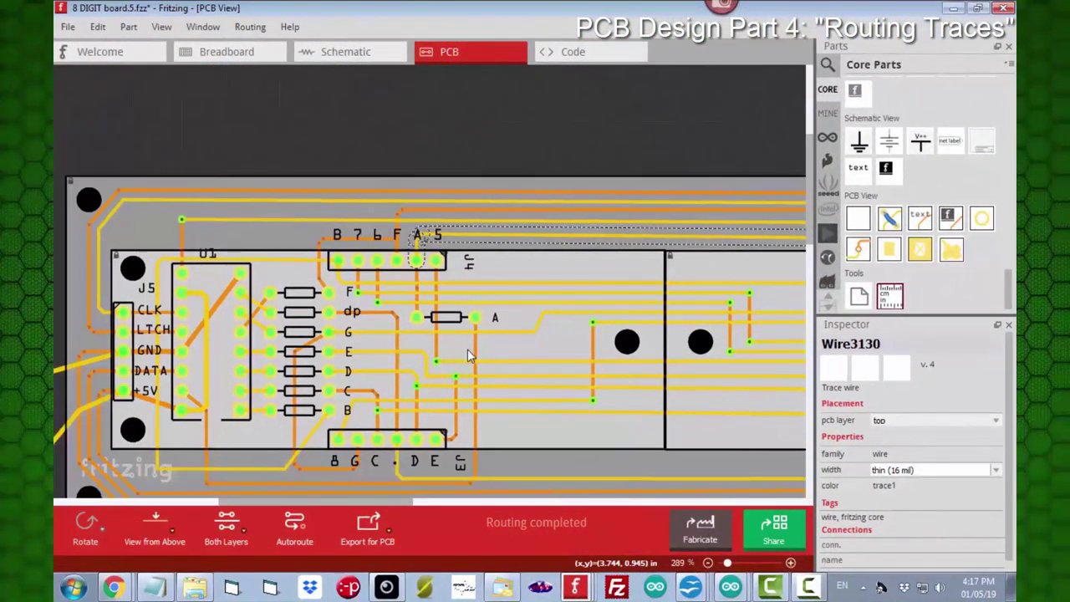
ctrl+scroll(467, 356, down, 2)
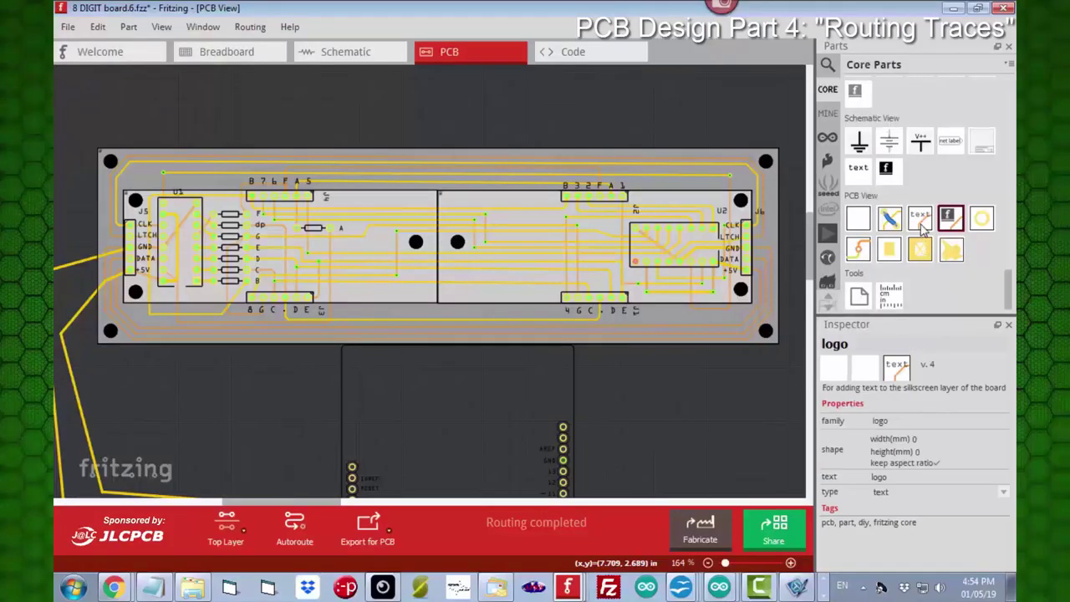
- Add a top silkscreen text reading the designer's call sign and "01.05.19", and place it just below the right display outline
drag(920, 219, 469, 303)
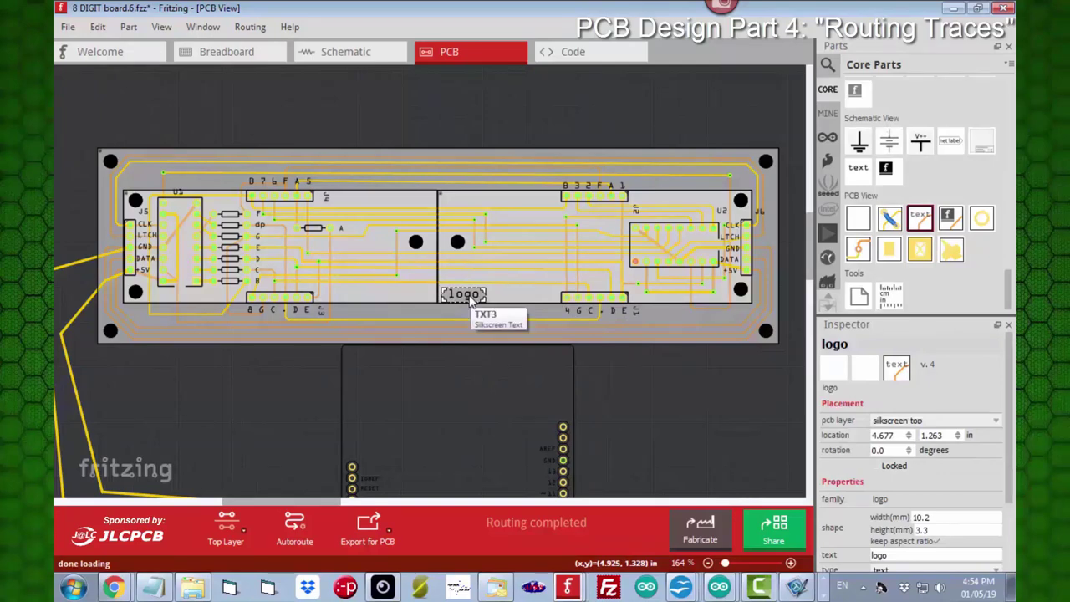
click(861, 346)
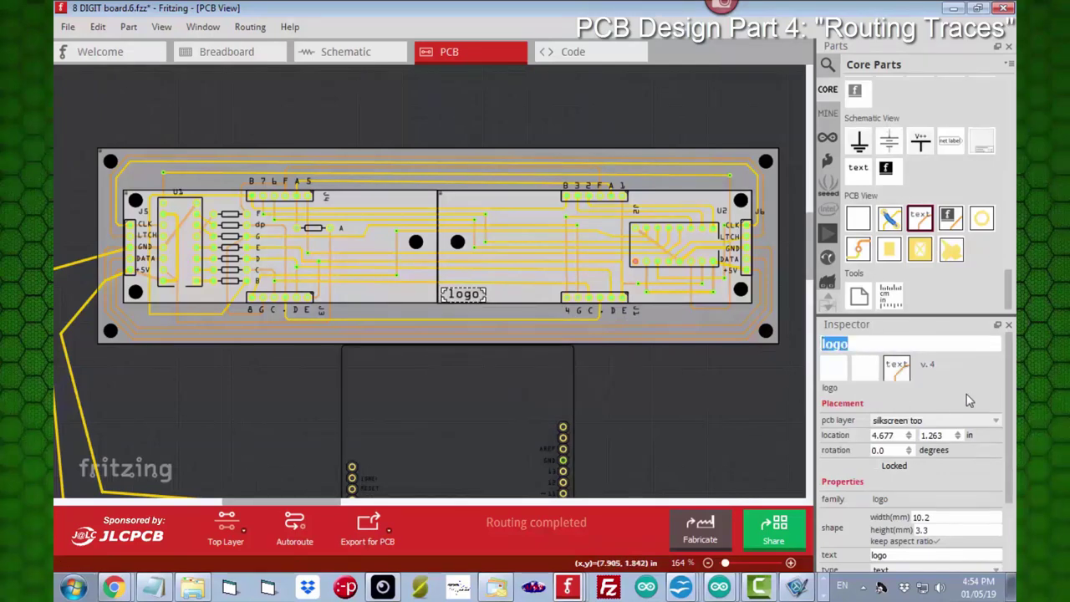
text(WB7FHC)
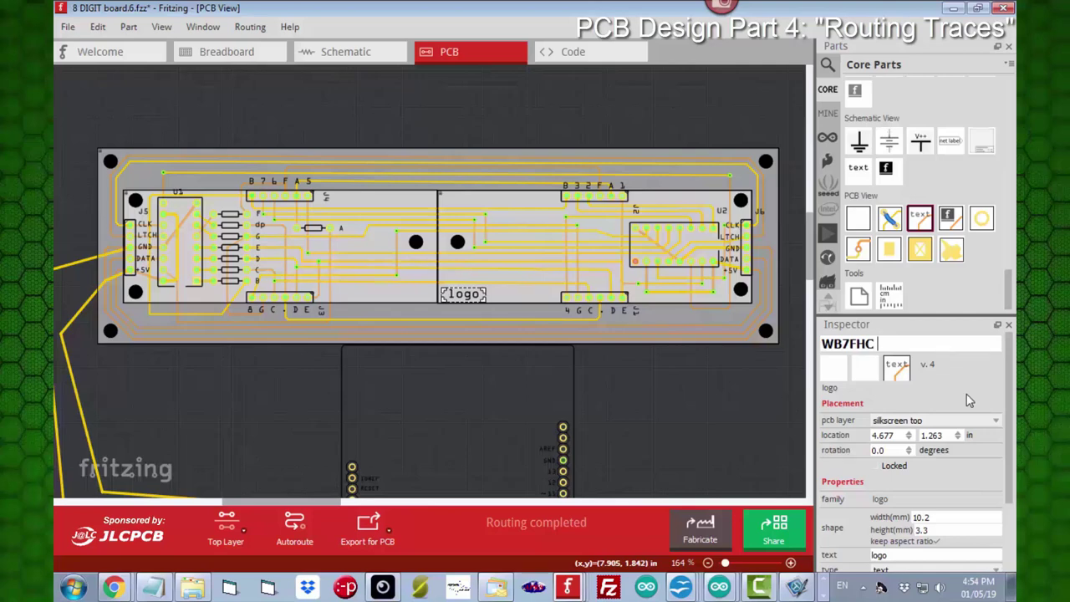
text(01.05.19)
key(Return)
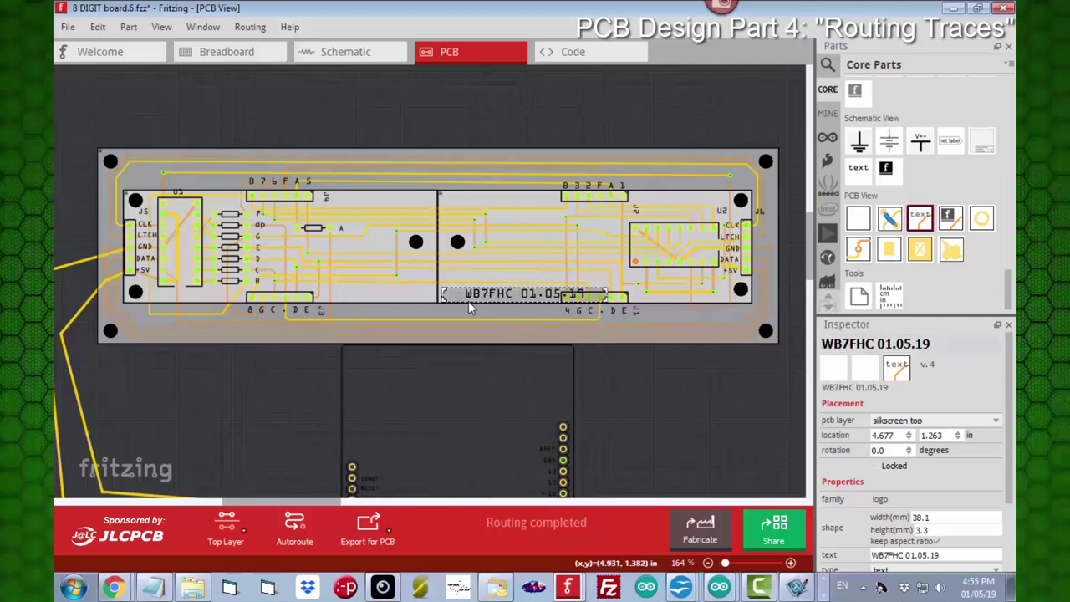
drag(464, 300, 586, 331)
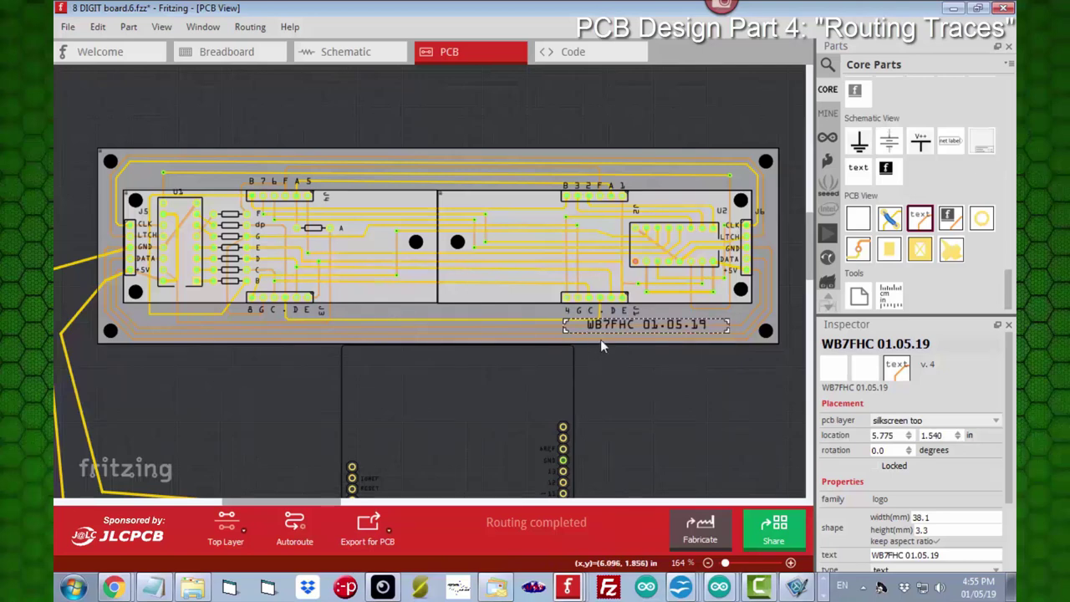
drag(585, 328, 477, 316)
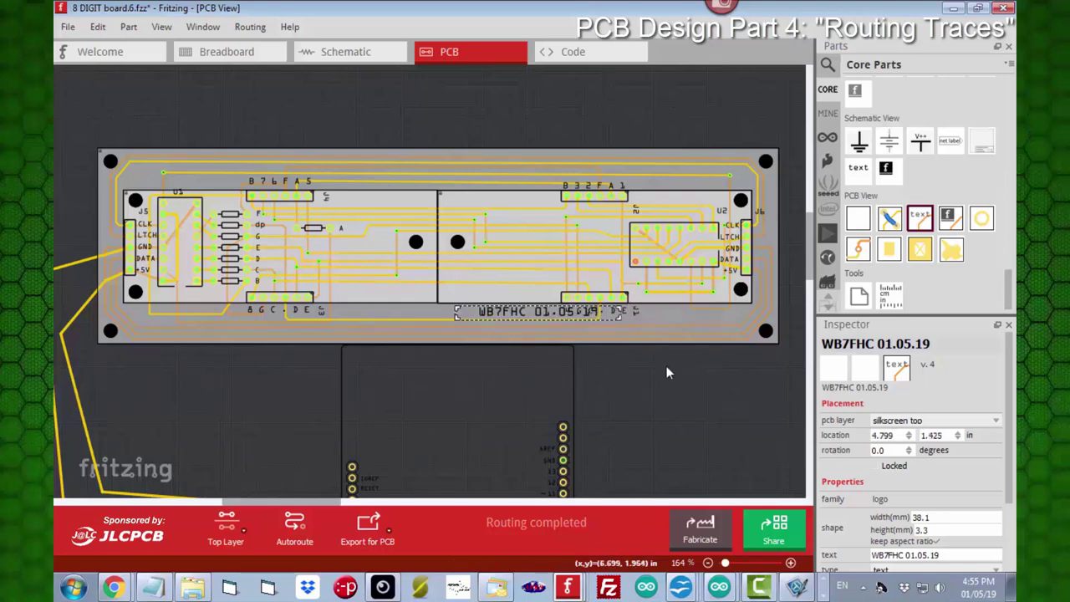
- Add a second top silkscreen text below the board and set it to read "8 DIGITS - REV A"
drag(919, 222, 594, 386)
drag(517, 378, 512, 370)
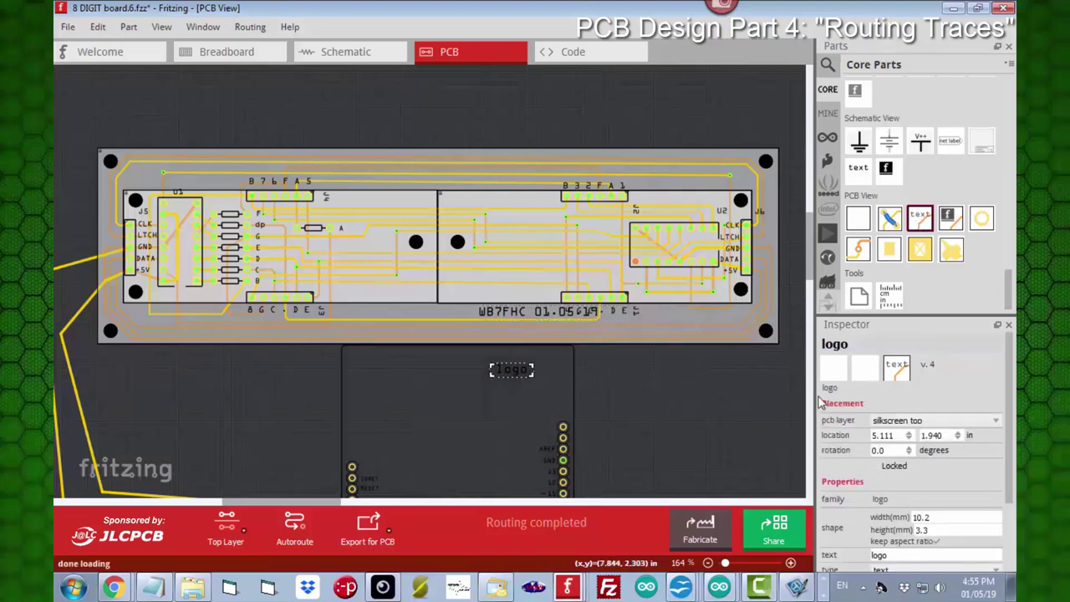
double_click(846, 342)
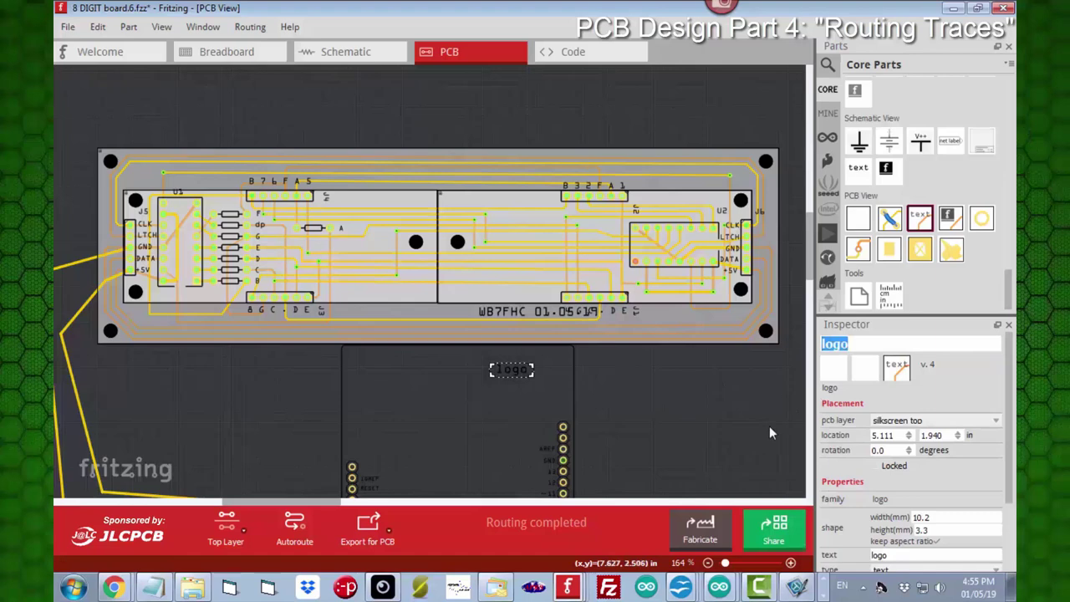
text(8 DIGITS)
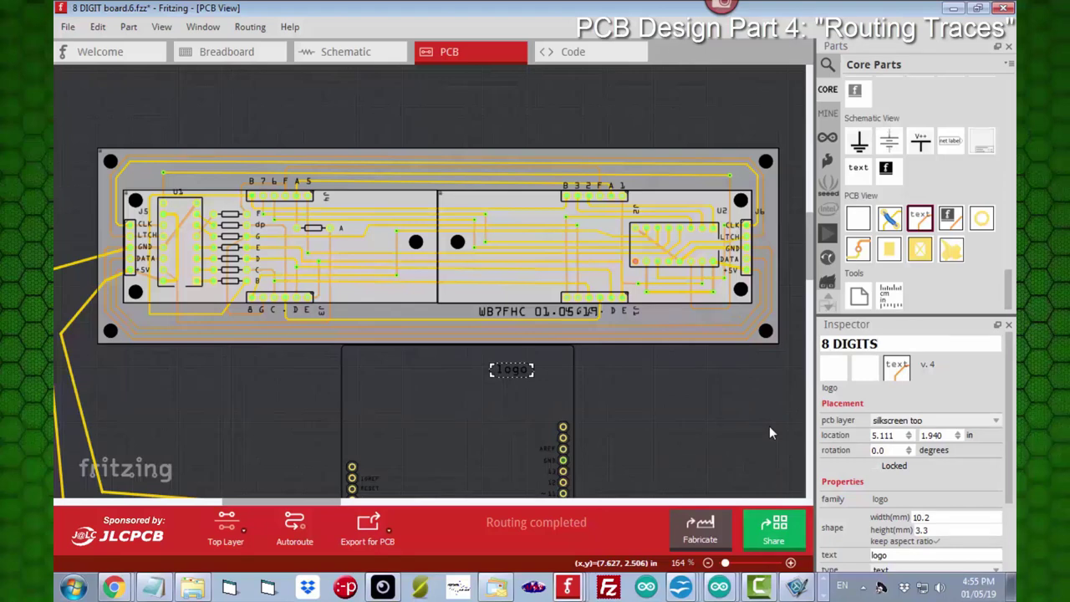
text( REV A)
key(Left)
key(Left)
key(Left)
key(Left)
text(-)
key(Return)
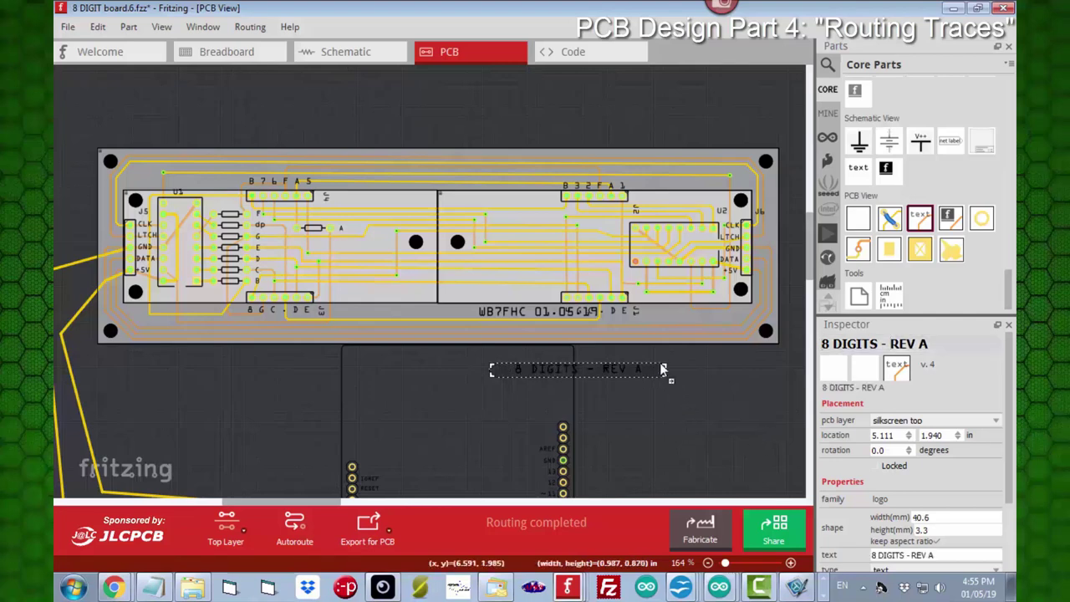
- Stack the two silkscreen texts along the board's lower edge, with "8 DIGITS - REV A" above the call sign and date
drag(662, 368, 758, 313)
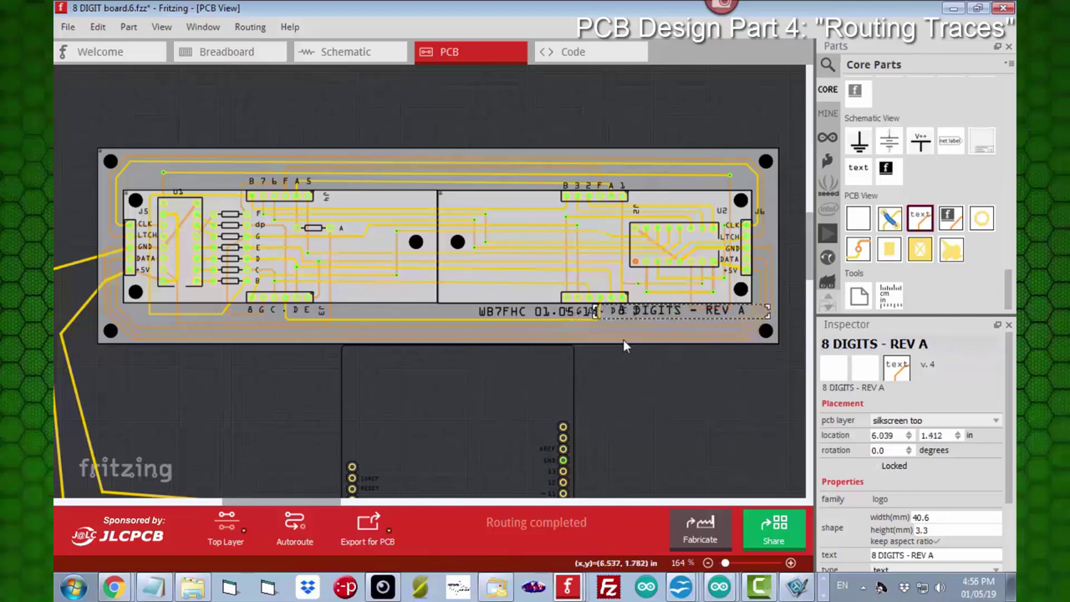
click(532, 316)
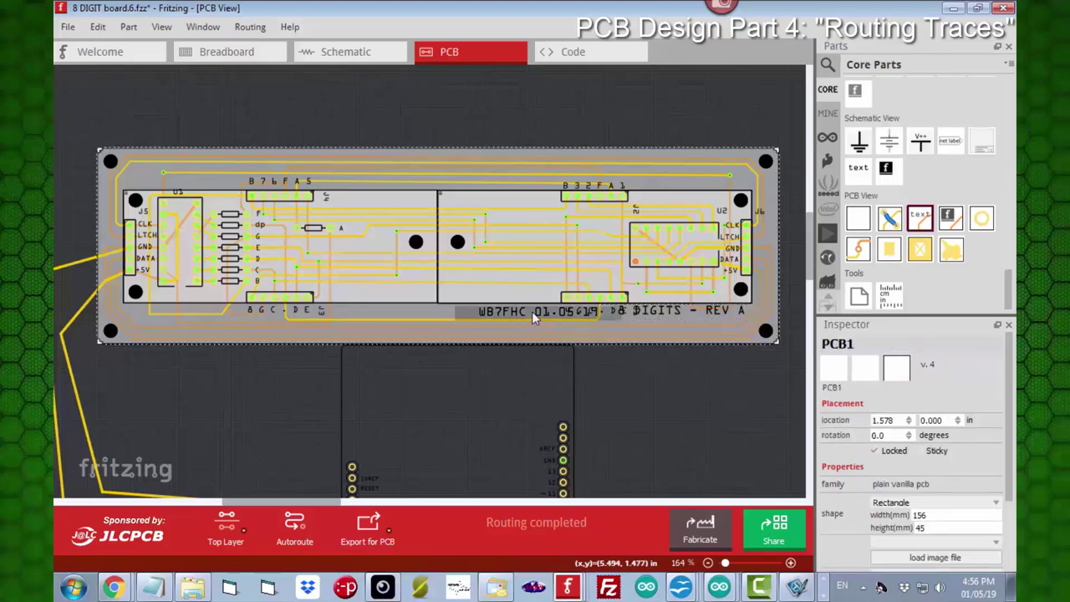
drag(532, 316, 645, 330)
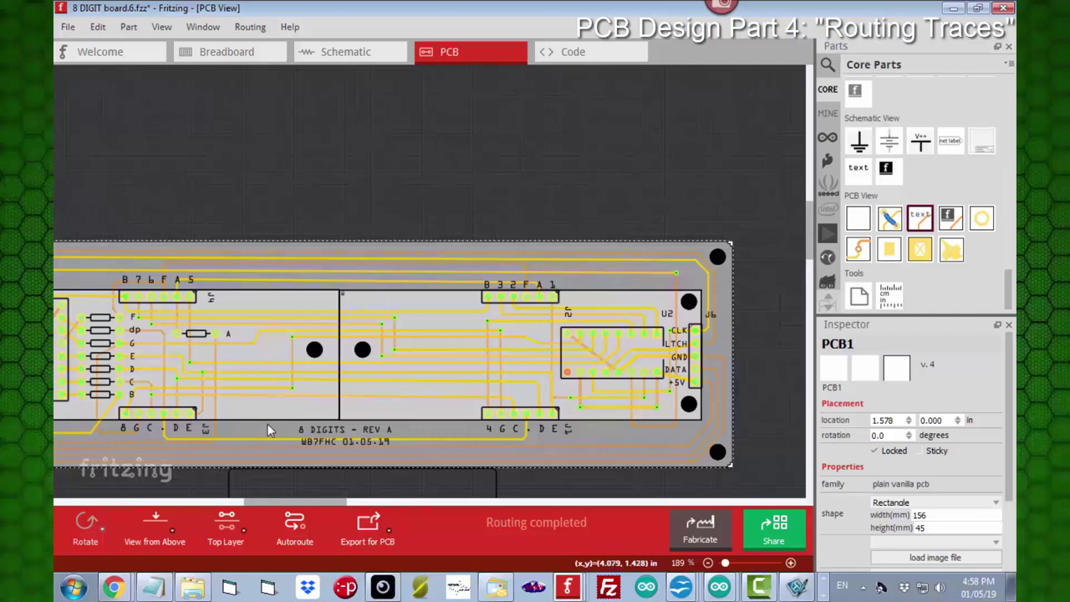
- Place a silkscreen image above the board and load monoChrome.bmp from the 8digits folder as its picture
click(950, 224)
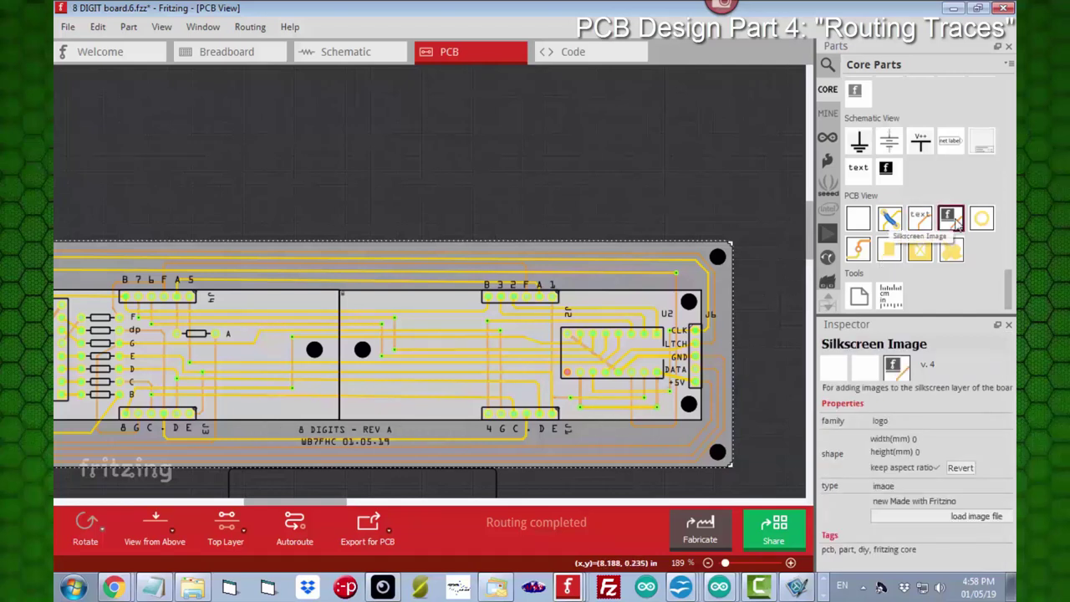
drag(957, 221, 415, 194)
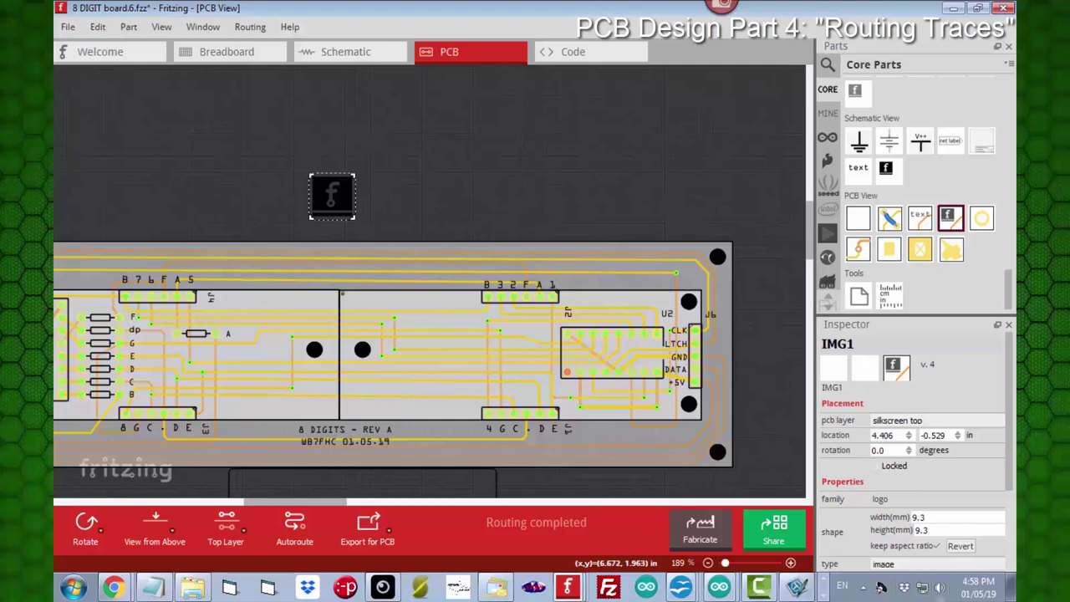
drag(1009, 453, 1003, 556)
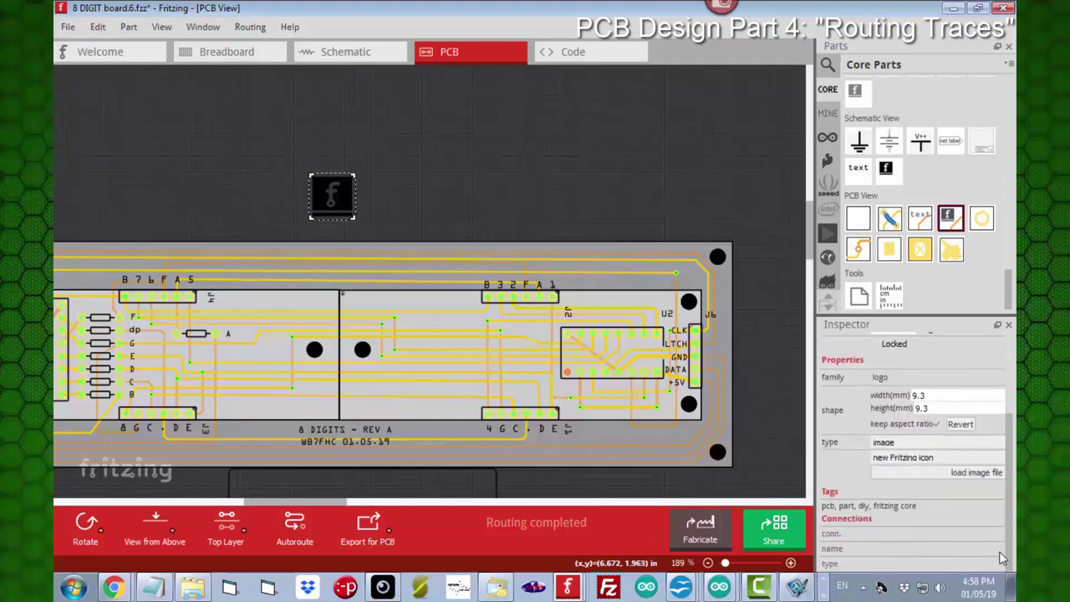
click(976, 473)
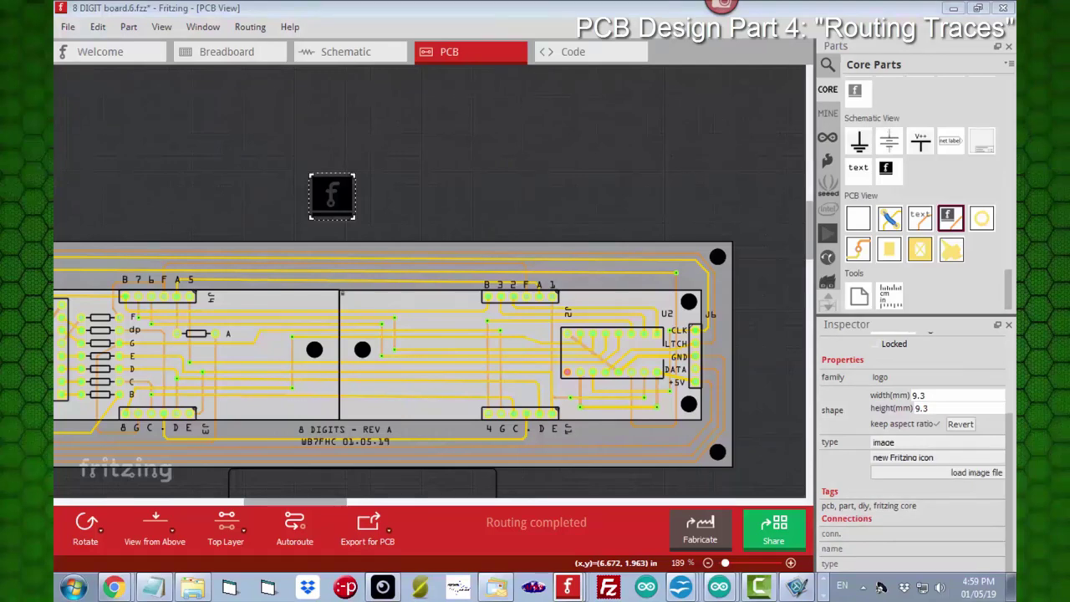
drag(54, 119, 339, 122)
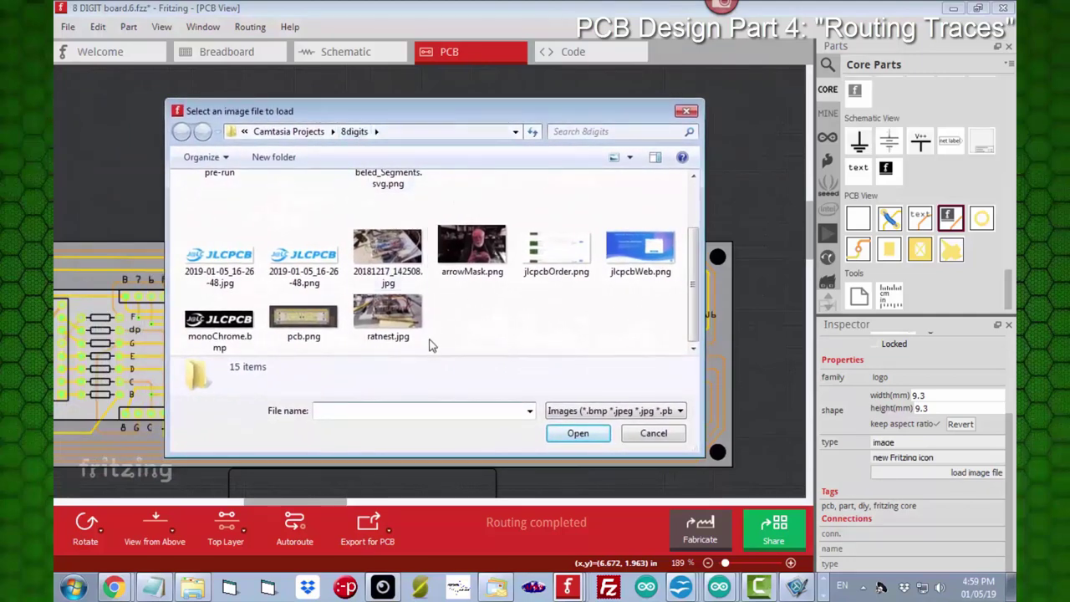
click(240, 332)
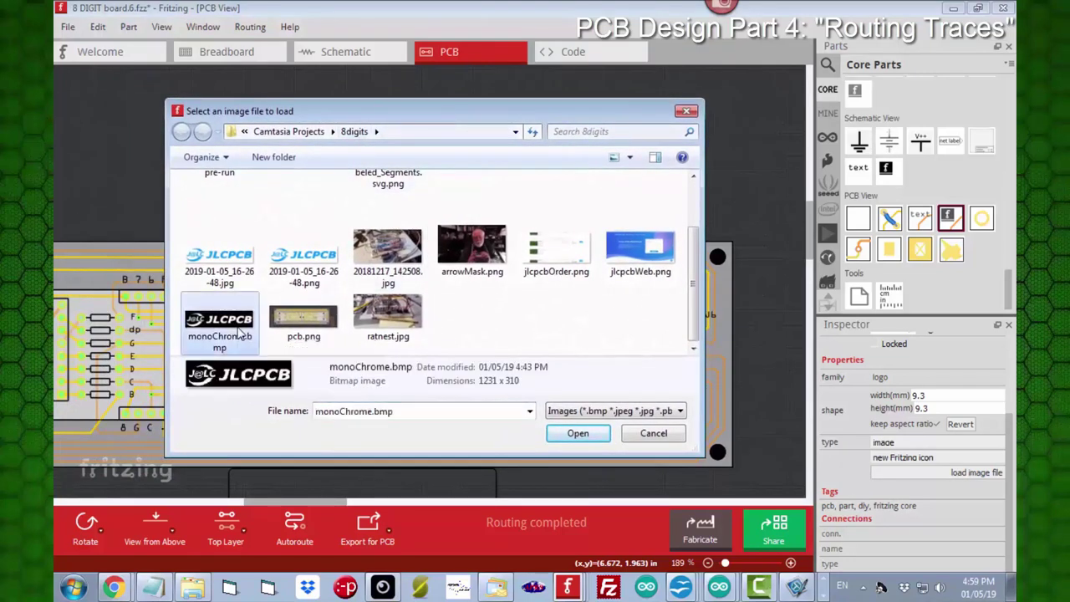
click(577, 433)
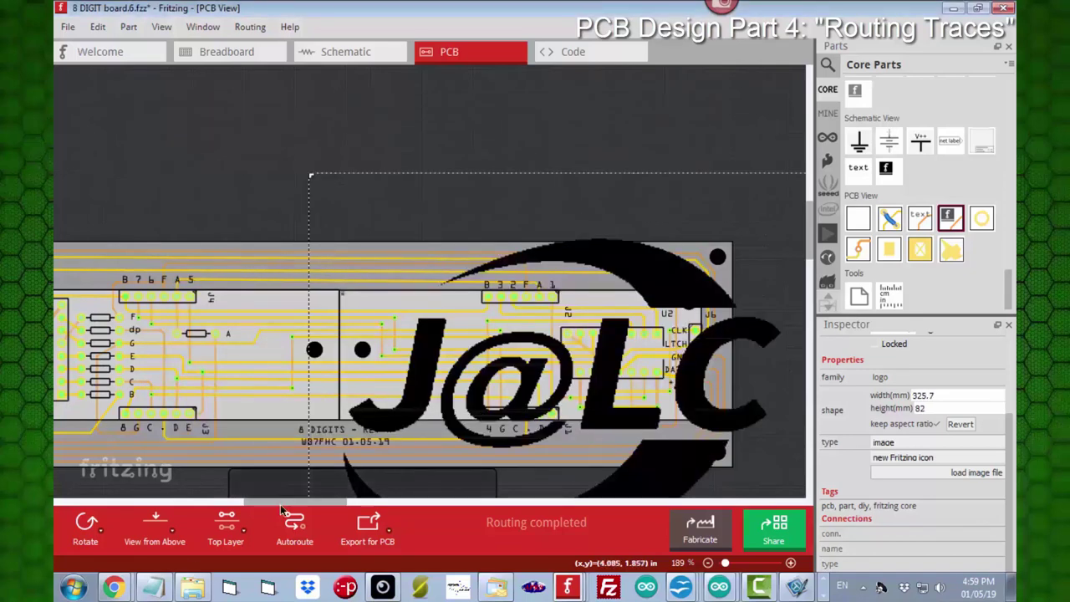
- Shrink the oversized JLCPCB silkscreen logo proportionally to about 49.4 x 12.5 mm, just below the board
scroll(256, 484, down, 2)
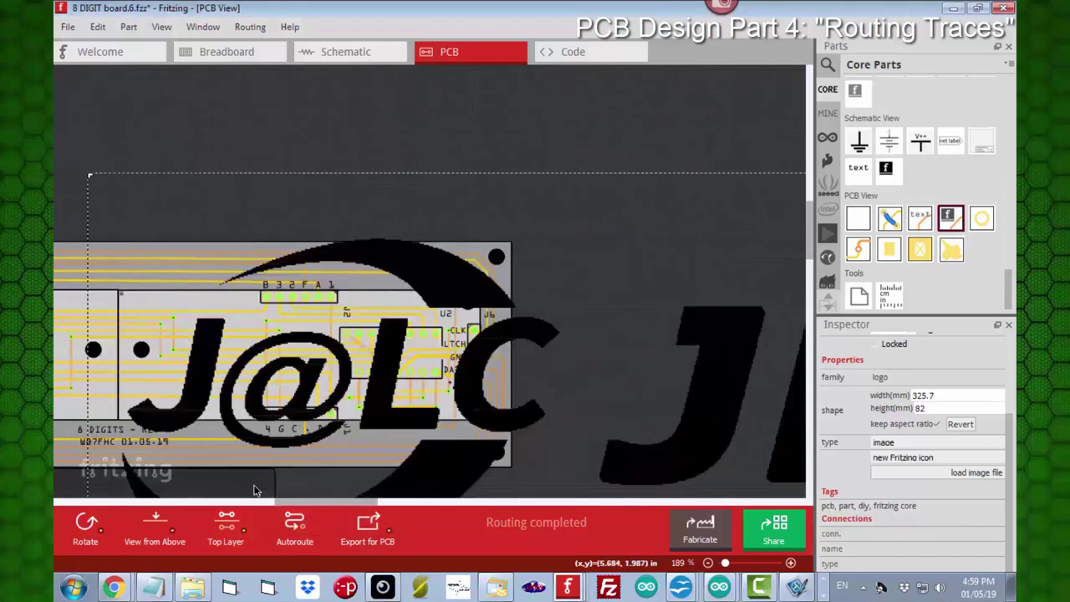
scroll(256, 485, down, 6)
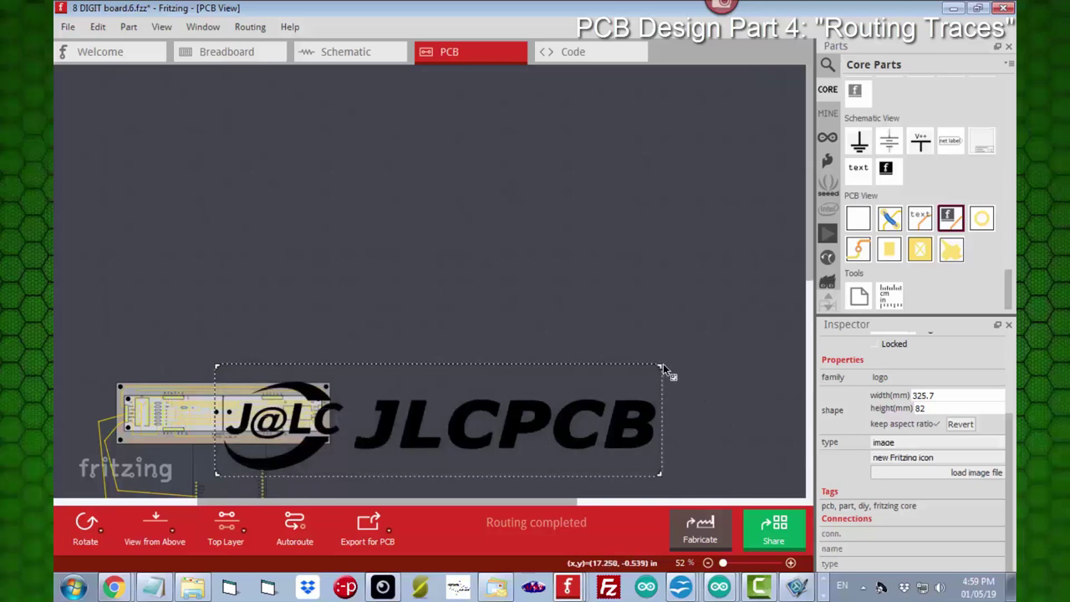
drag(660, 371, 190, 462)
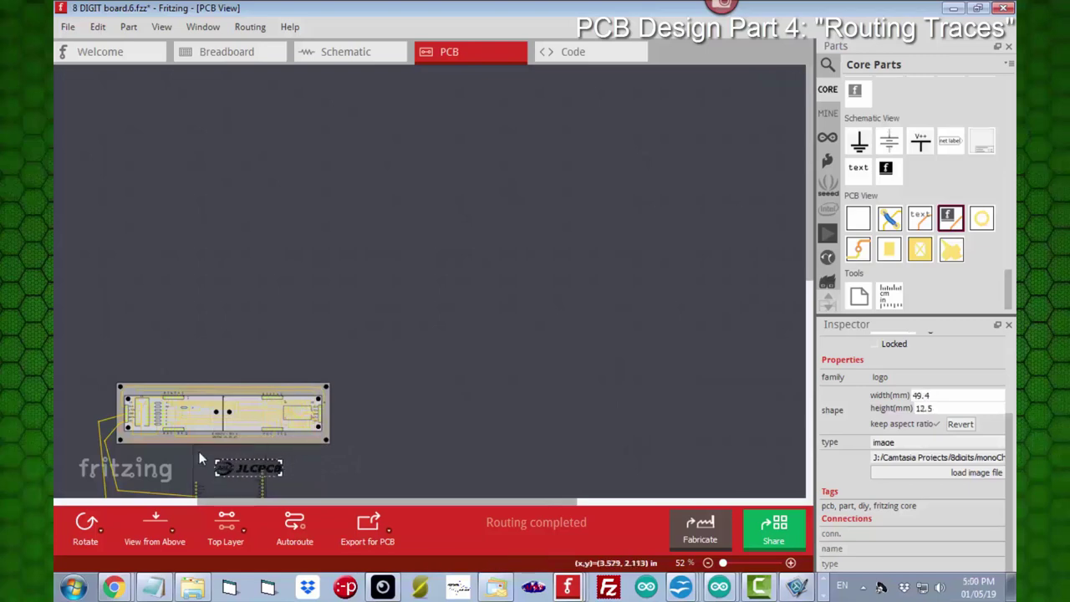
ctrl+scroll(198, 458, up, 2)
ctrl+scroll(198, 458, up, 10)
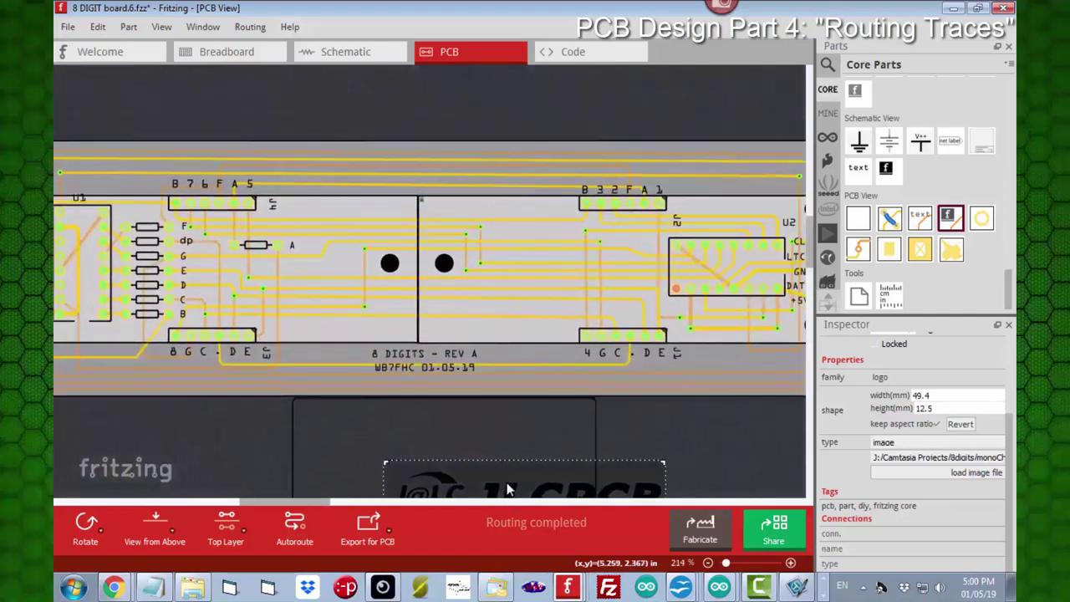
- Move the JLCPCB logo onto the board's lower edge, clear of the silkscreen texts, and assign it to the silkscreen bottom layer
drag(502, 481, 589, 320)
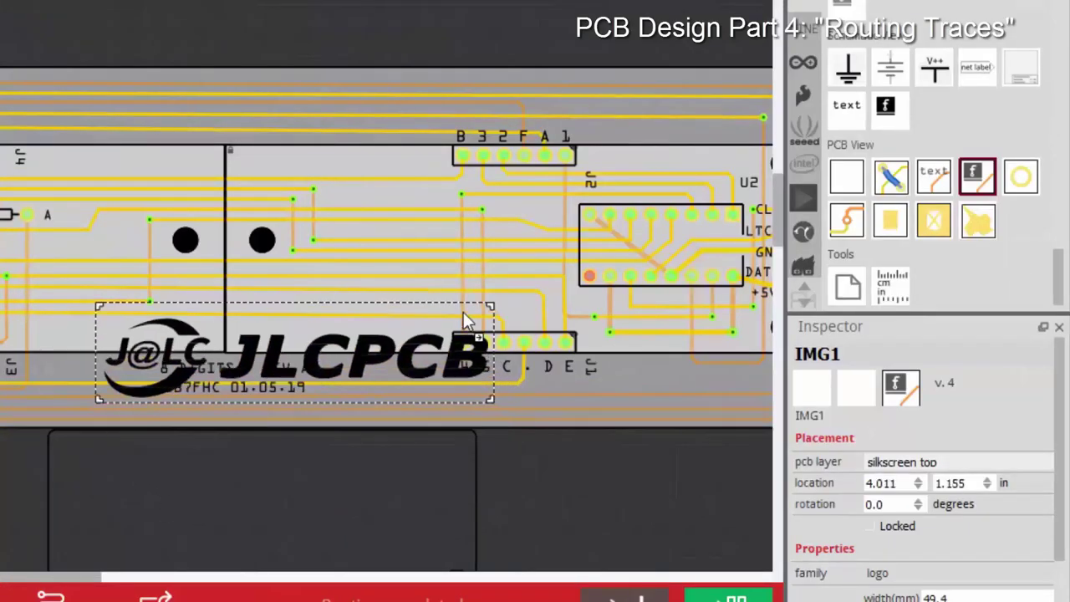
drag(466, 320, 701, 371)
click(1031, 466)
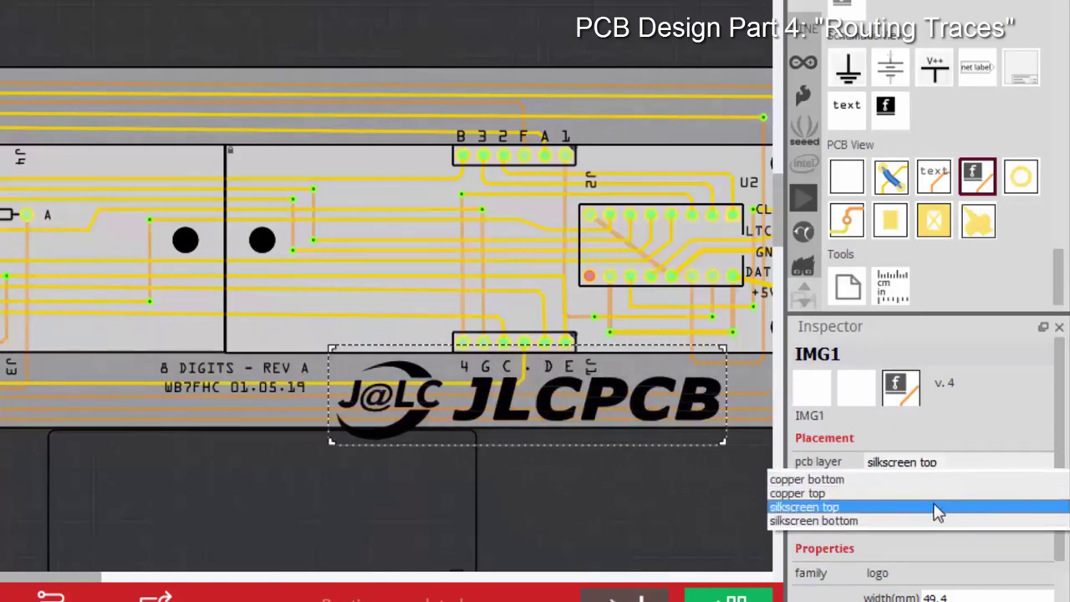
click(894, 520)
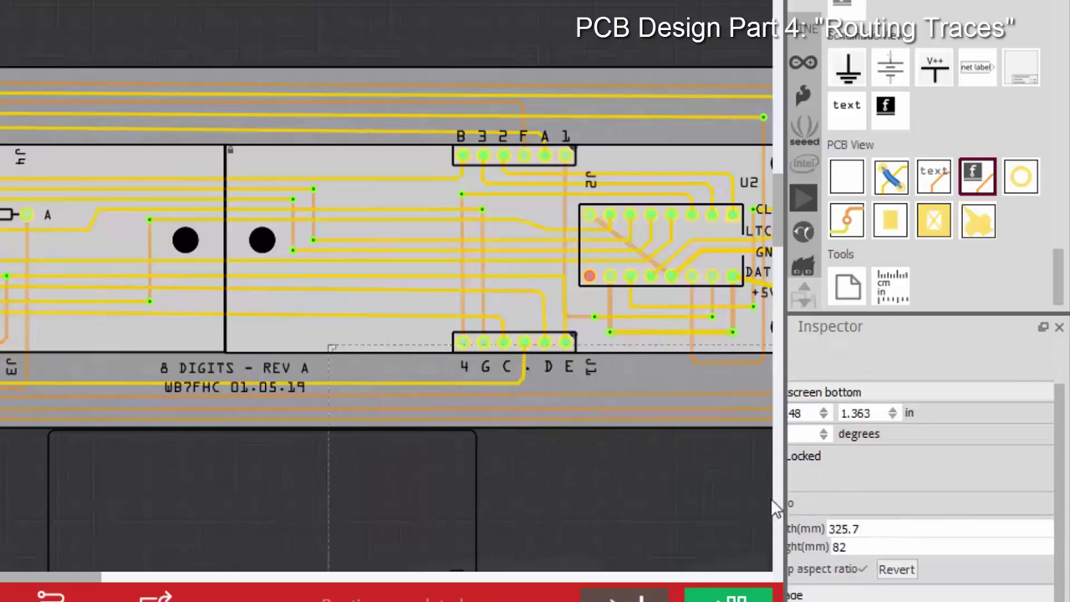
- Shrink the oversized bottom silkscreen logo proportionally until it fits over the lower part of the board
scroll(773, 401, down, 8)
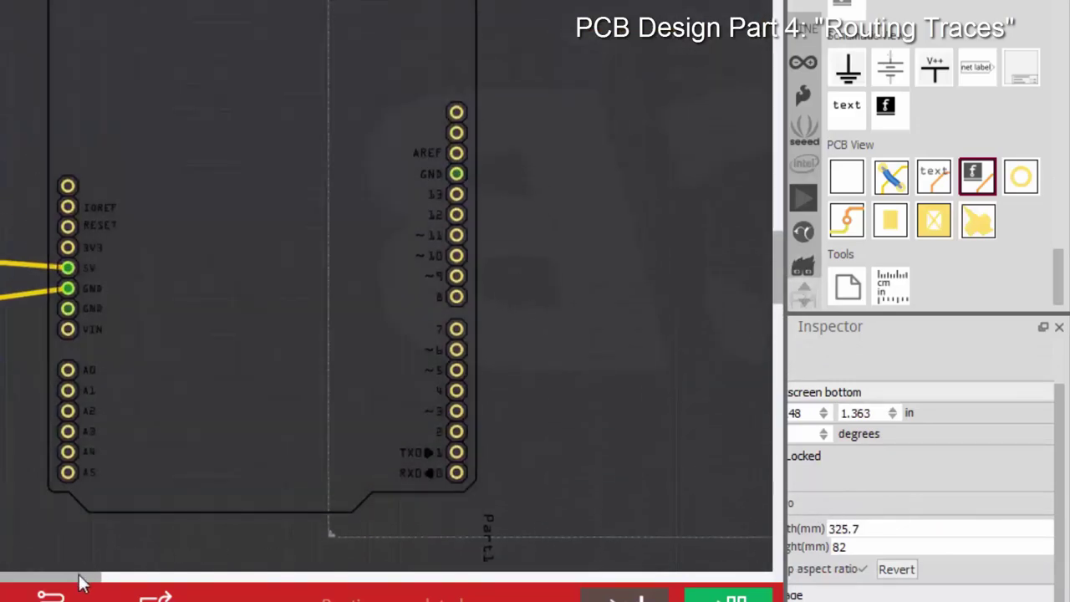
drag(79, 577, 174, 585)
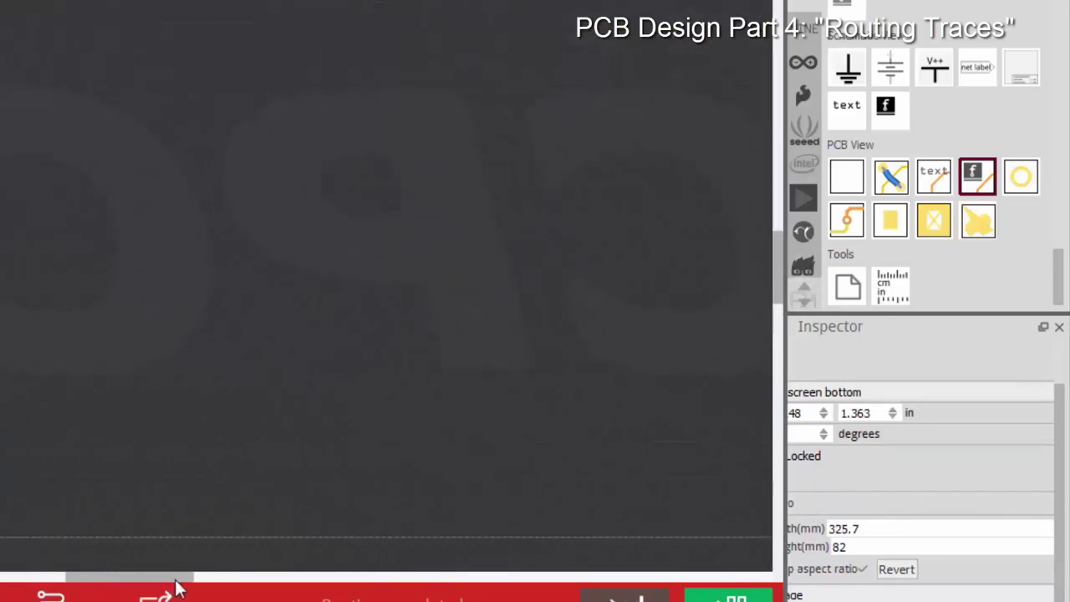
ctrl+scroll(258, 423, down, 3)
ctrl+scroll(258, 423, down, 3)
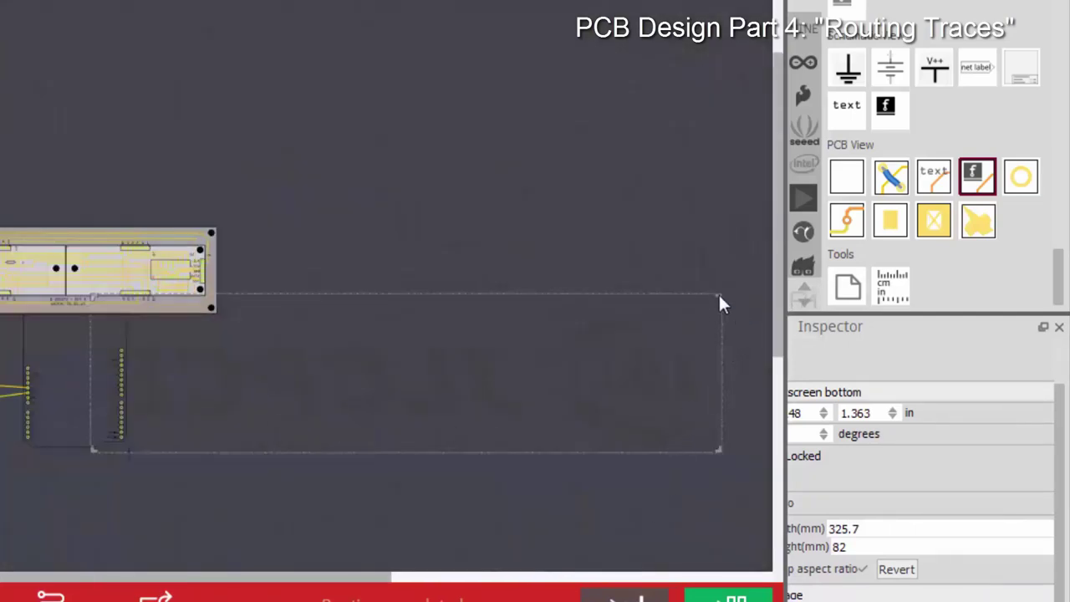
drag(720, 303, 149, 299)
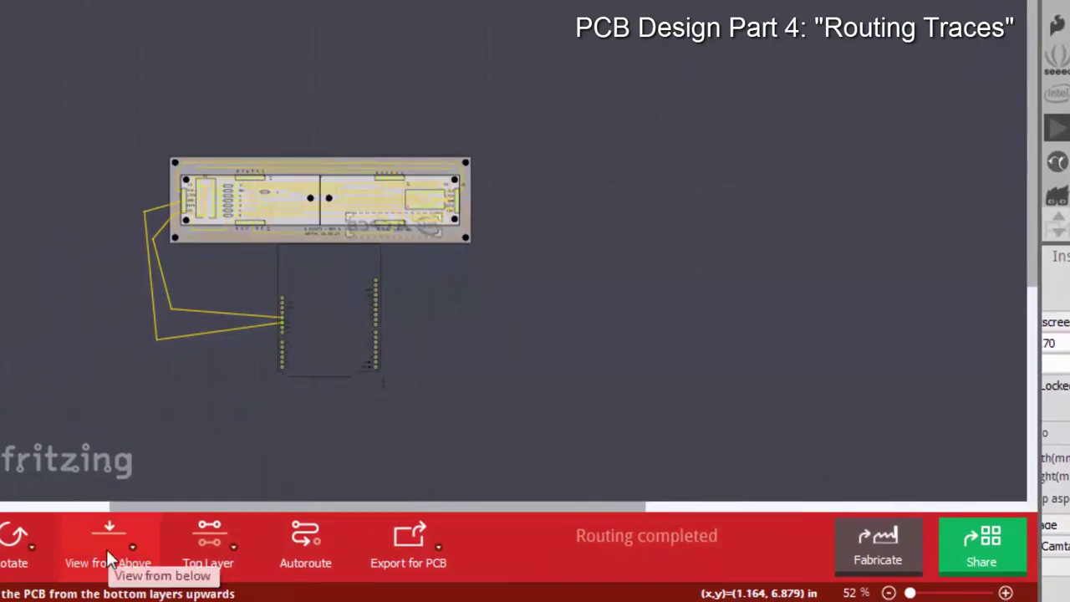
- Flip the board to the view from below and make only the bottom layer clickable
click(106, 549)
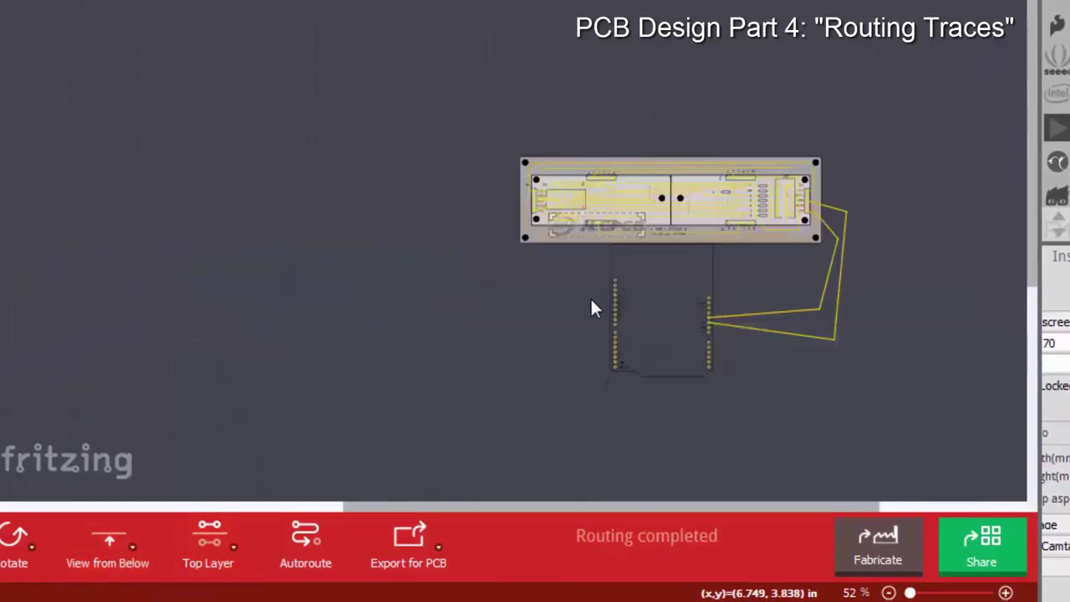
ctrl+scroll(592, 308, up, 5)
ctrl+scroll(591, 305, up, 1)
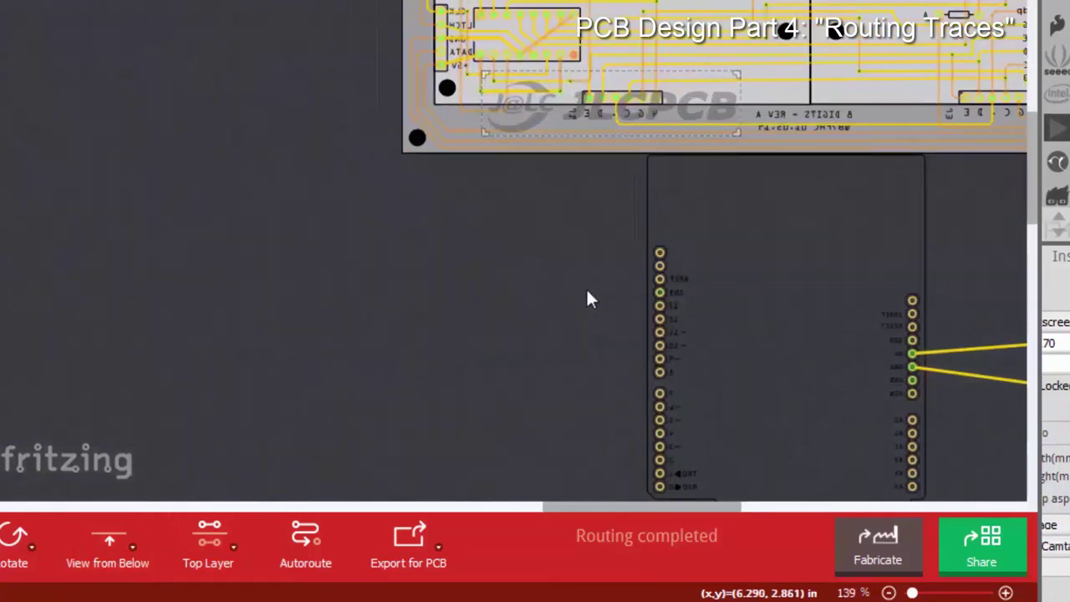
click(559, 132)
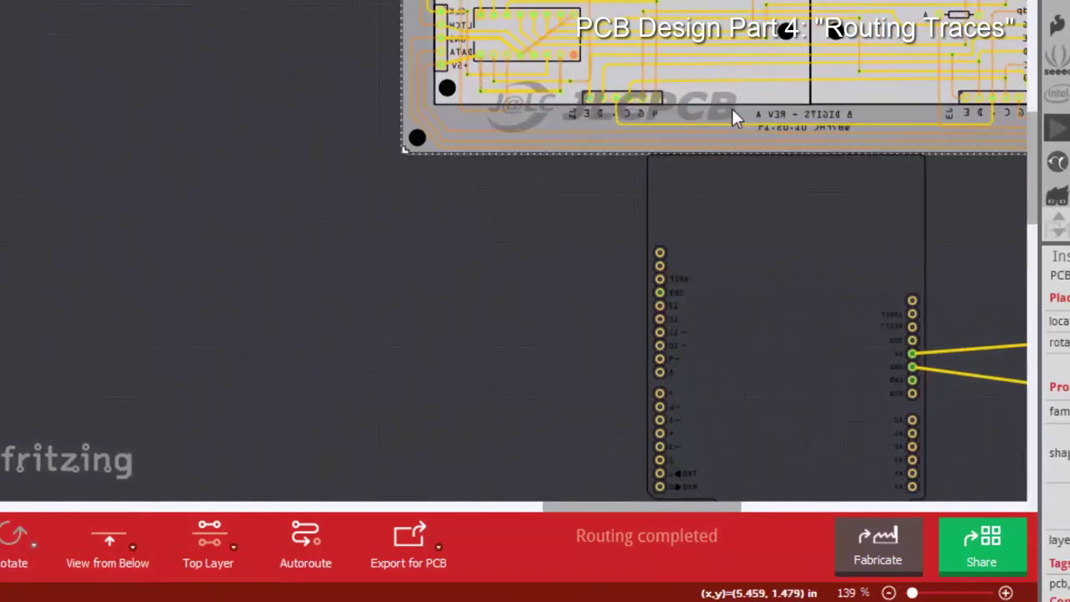
click(207, 561)
click(207, 534)
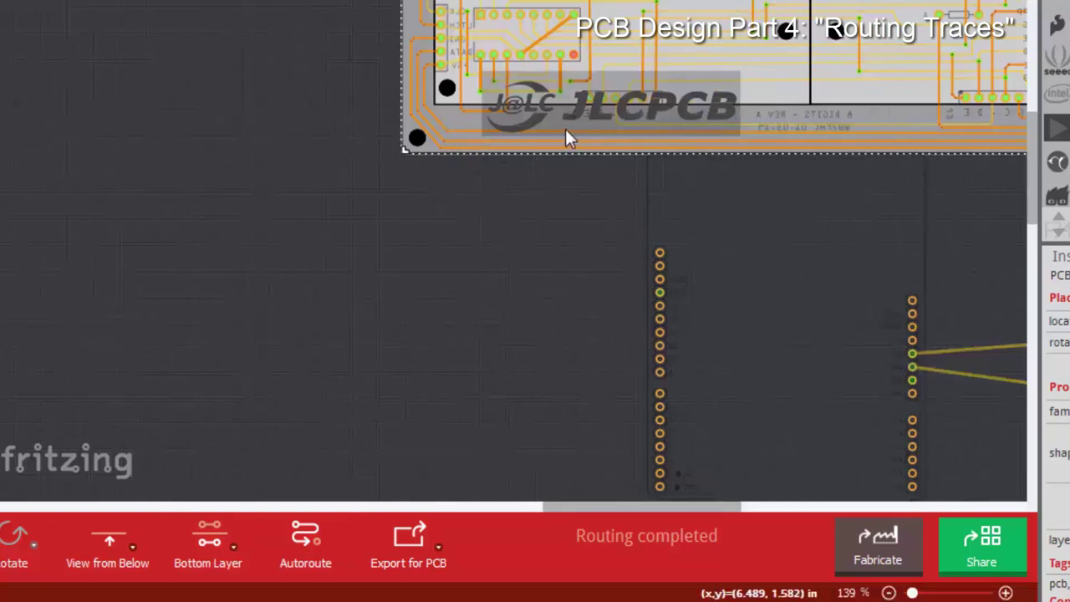
- Shrink the JLCPCB logo proportionally and place it beside the corner mounting hole, in the strip along the board's lower edge
drag(565, 129, 517, 143)
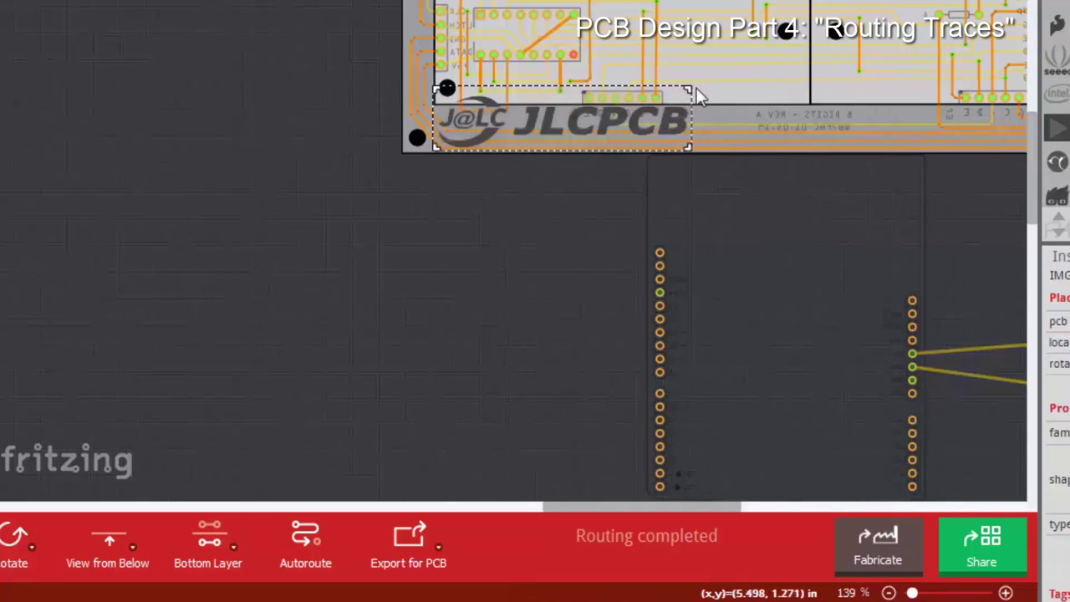
drag(691, 88, 588, 112)
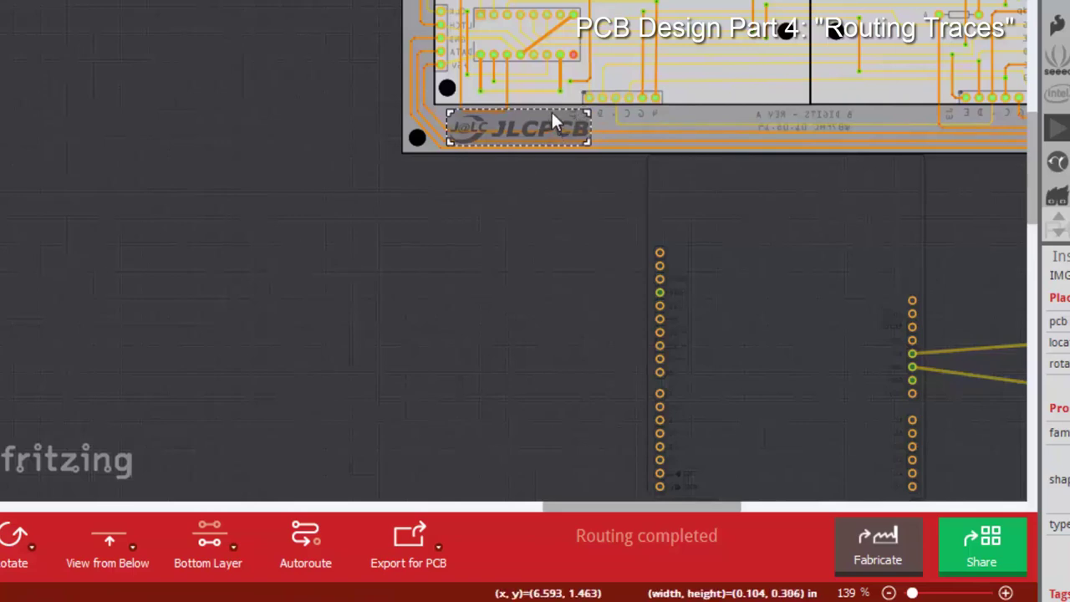
ctrl+scroll(585, 192, up, 2)
ctrl+scroll(572, 190, up, 10)
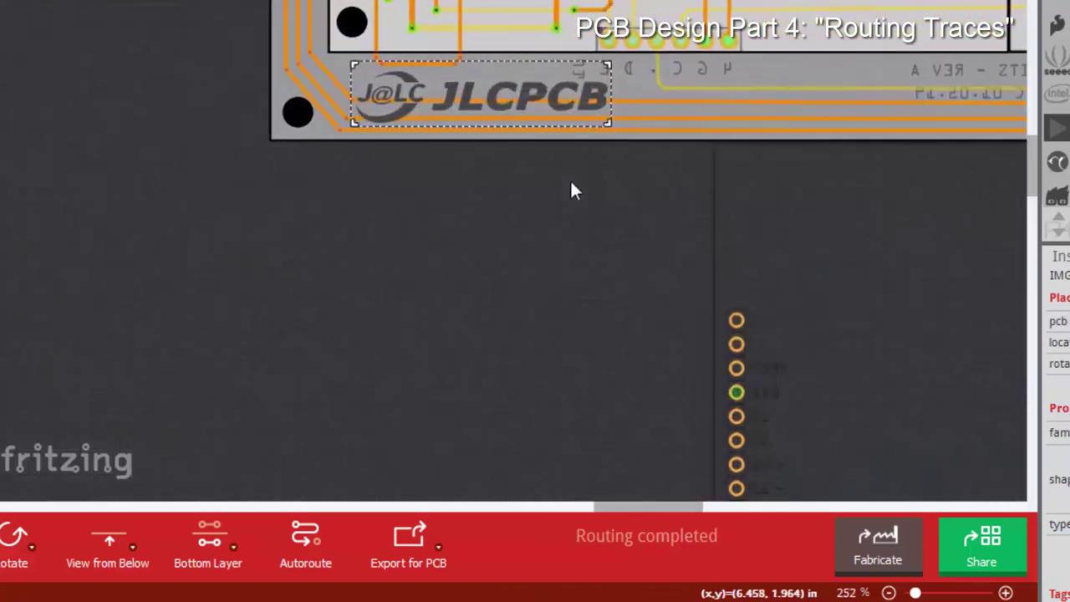
ctrl+scroll(571, 191, down, 1)
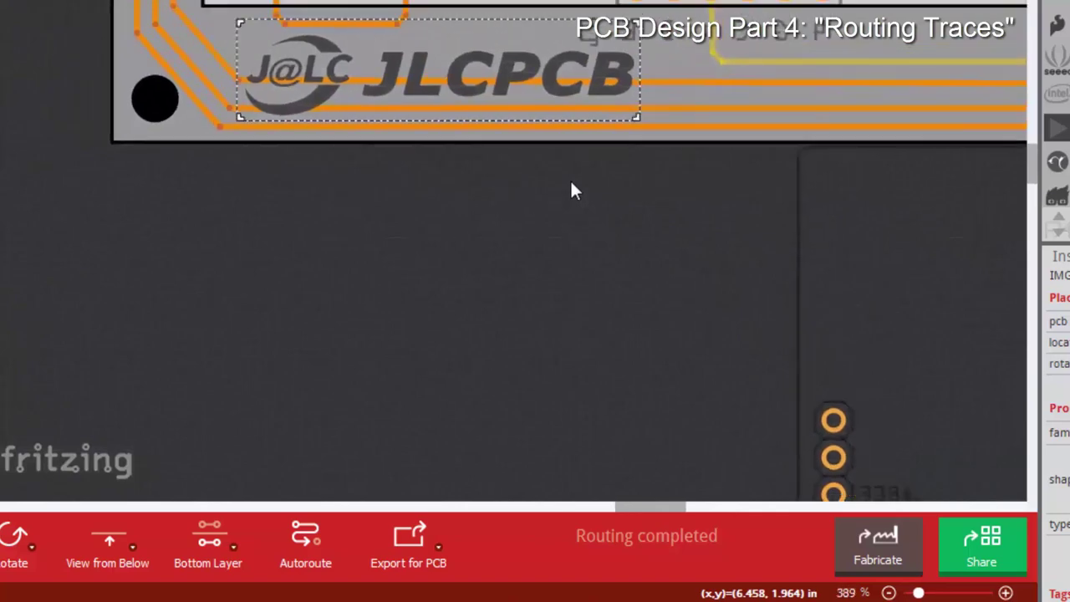
ctrl+scroll(571, 190, up, 4)
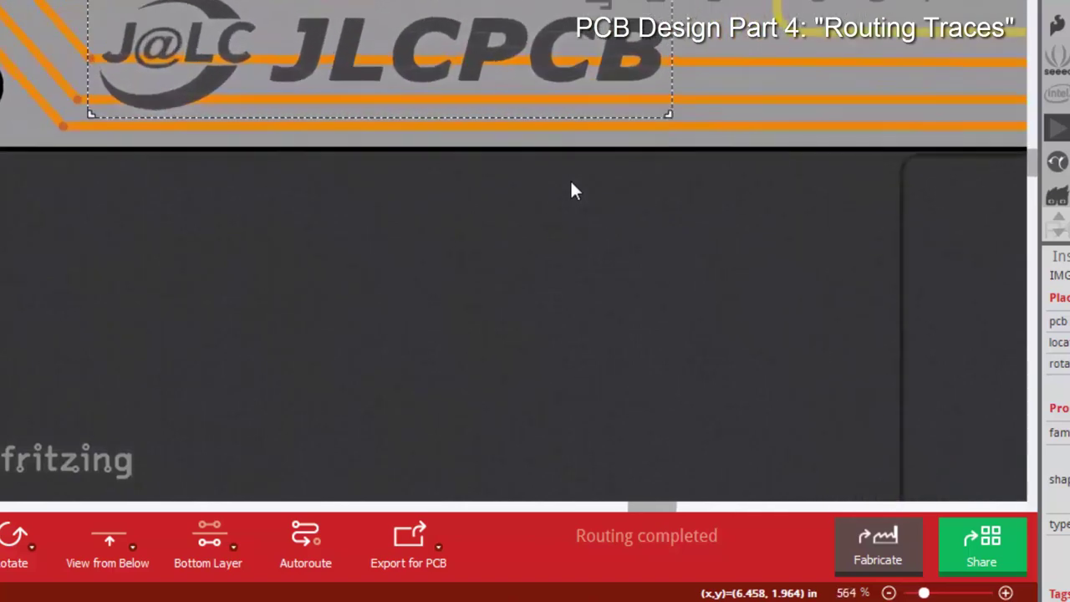
ctrl+scroll(571, 190, down, 4)
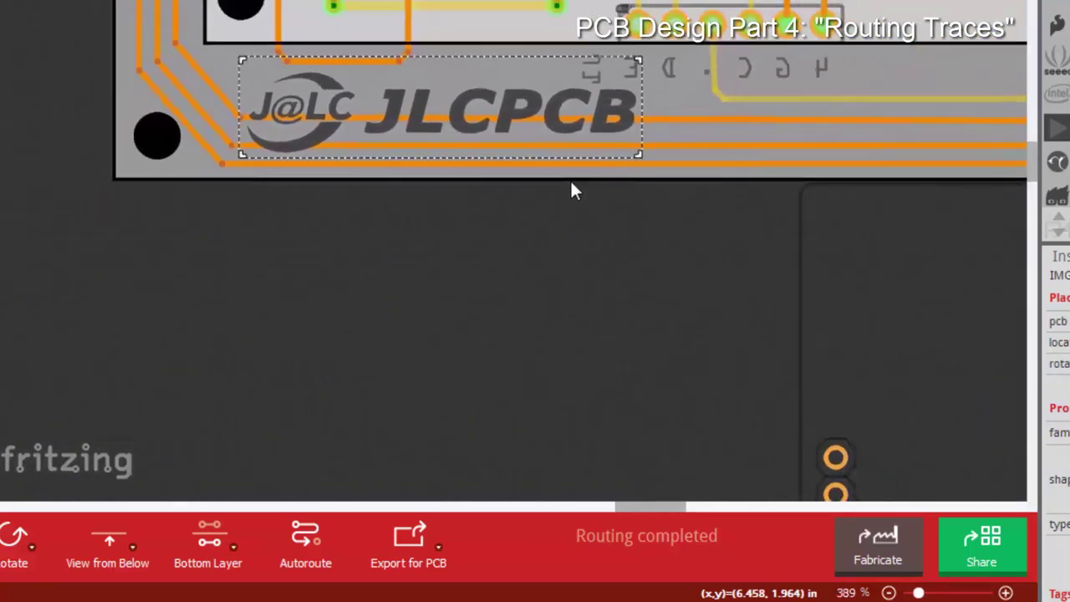
ctrl+scroll(572, 191, down, 1)
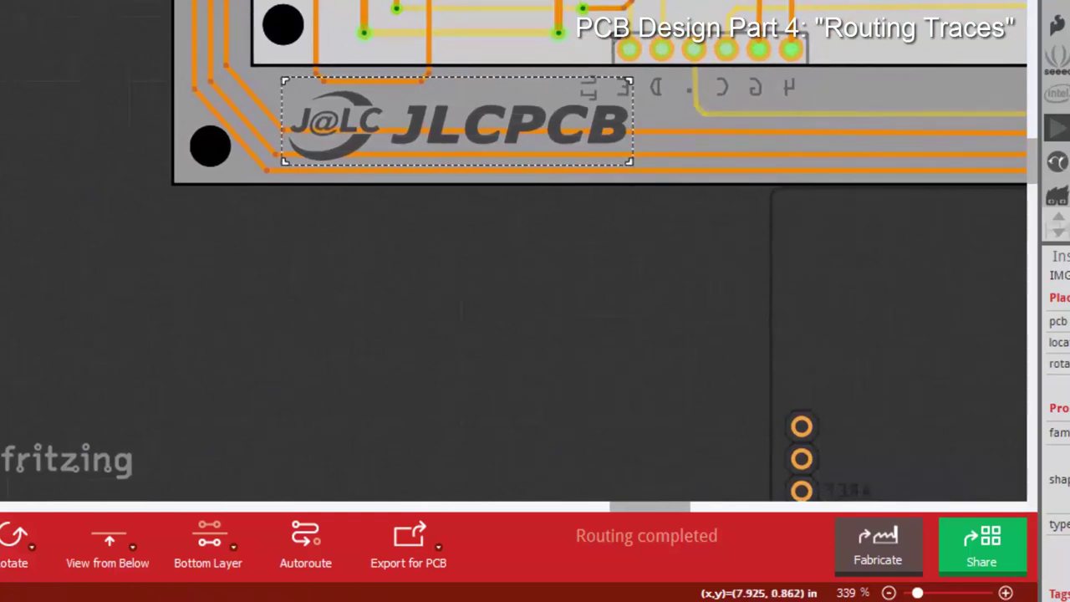
- Hide the silkscreen top layer and examine the underside of the board along its length
key(alt+v)
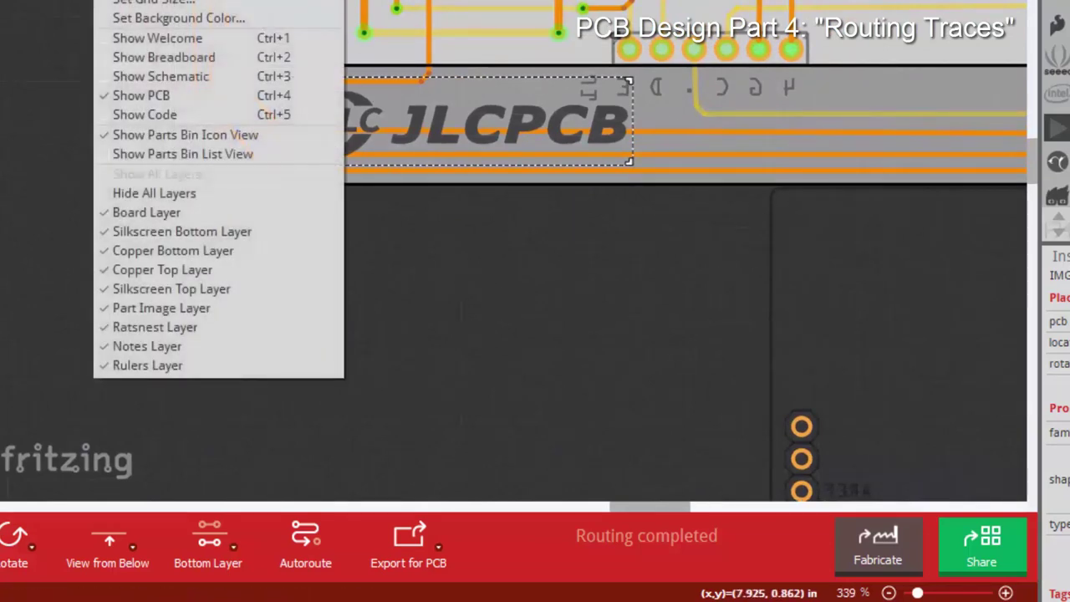
click(222, 290)
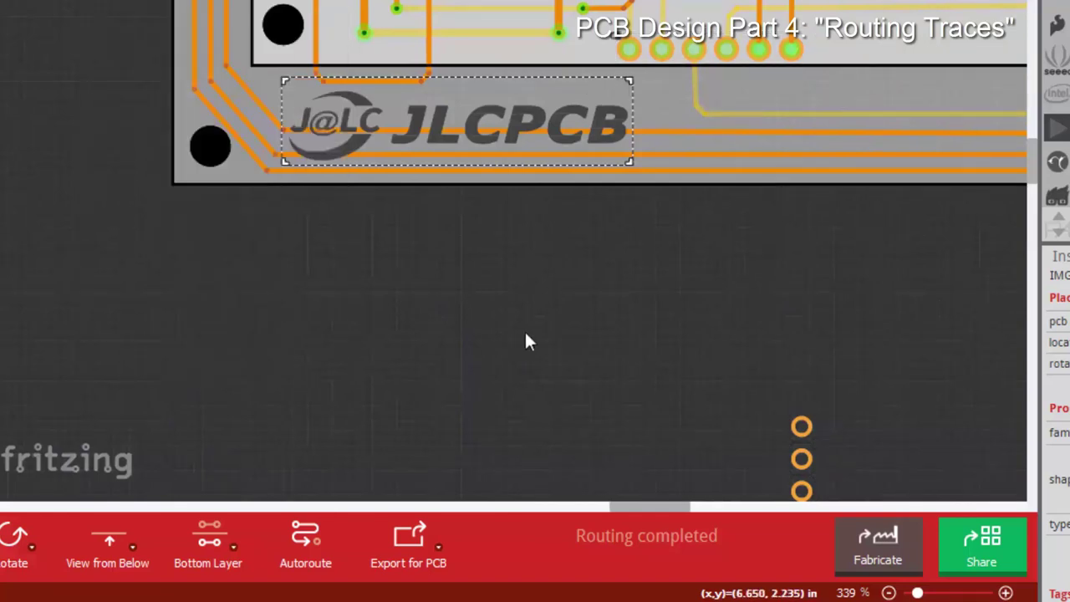
mouse_move(632, 507)
mouse_down()
mouse_move(659, 508)
mouse_move(645, 507)
mouse_up()
ctrl+scroll(467, 367, down, 5)
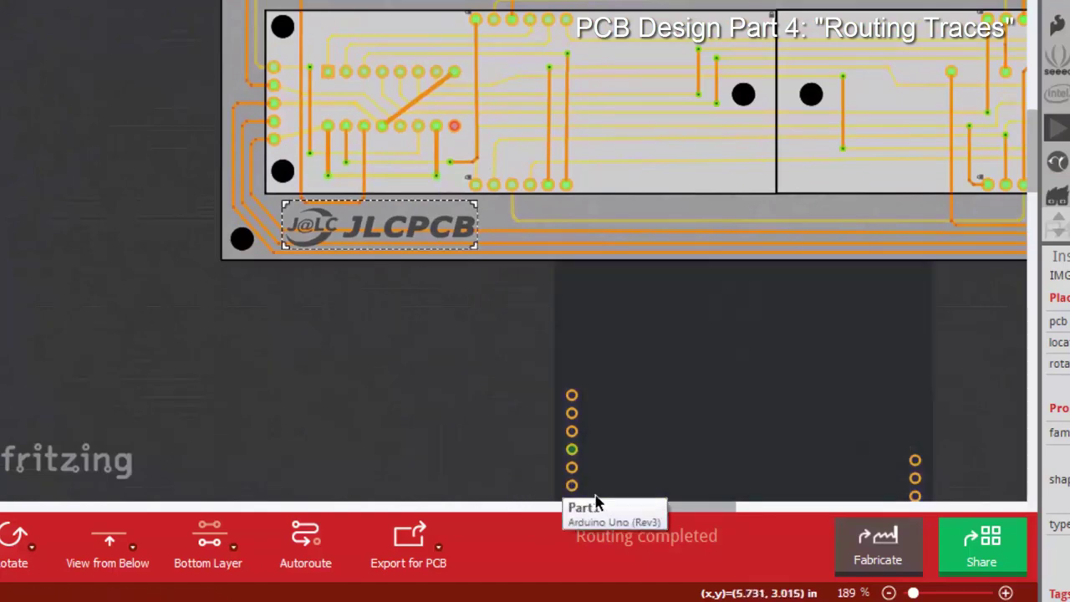
drag(611, 507, 649, 501)
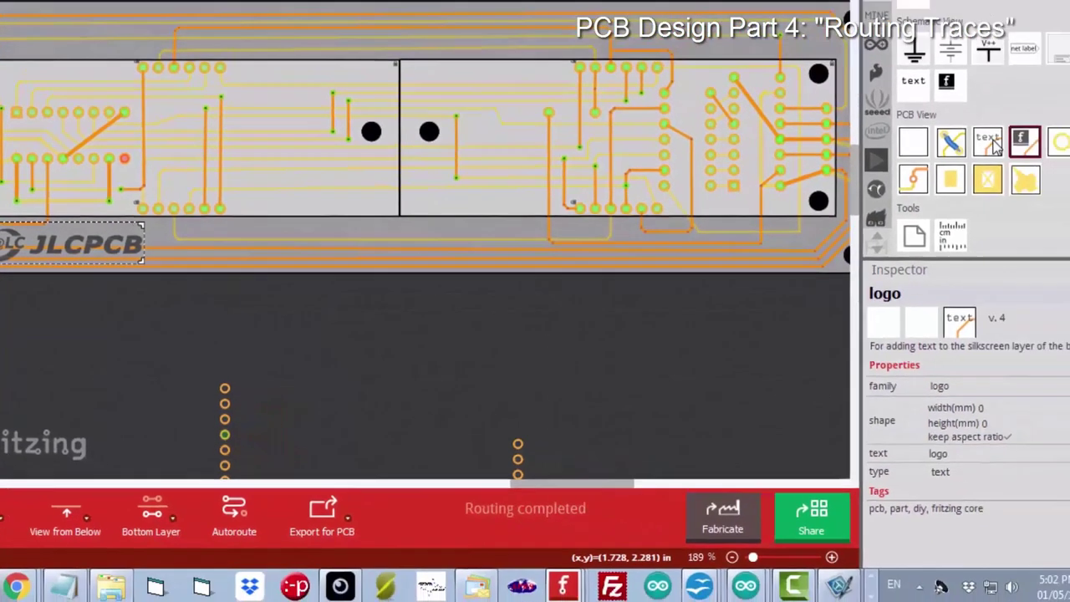
- Add a silkscreen text to the board, assign it to the silkscreen bottom layer and set it to read the call sign
drag(994, 147, 314, 208)
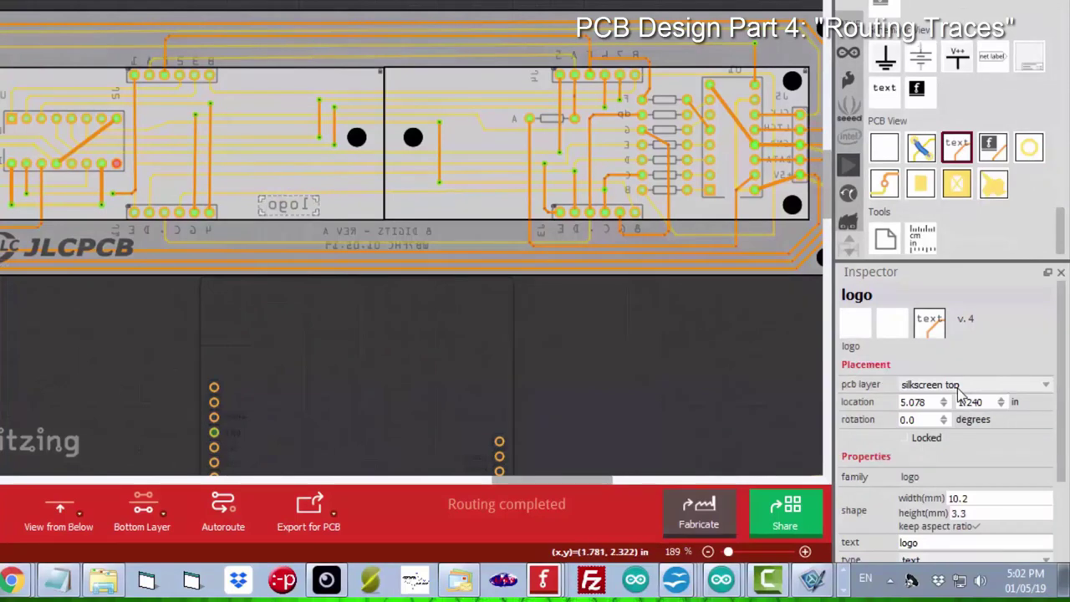
click(1045, 385)
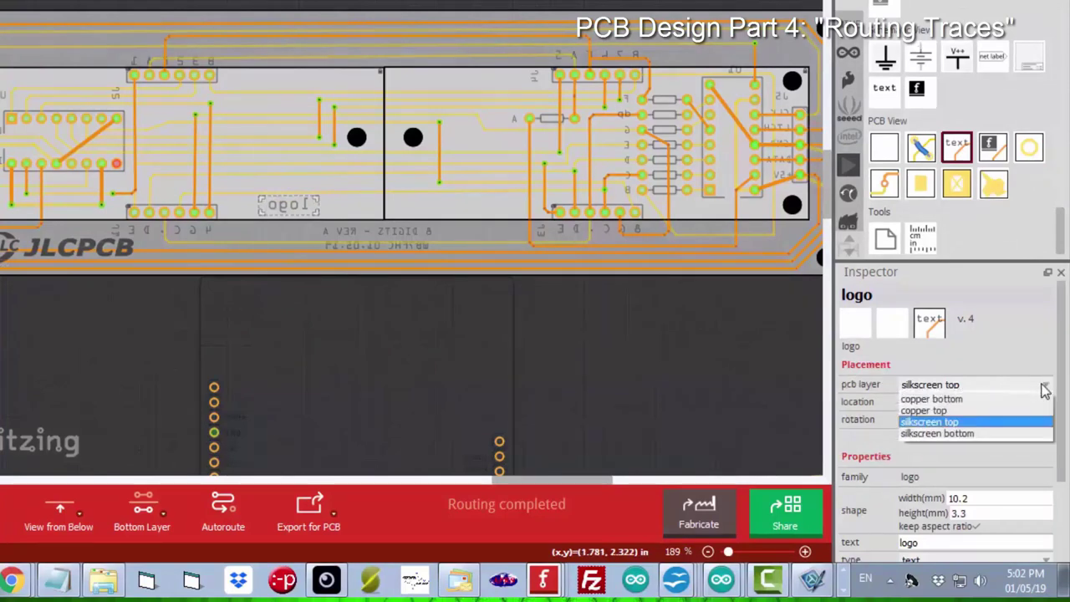
click(959, 433)
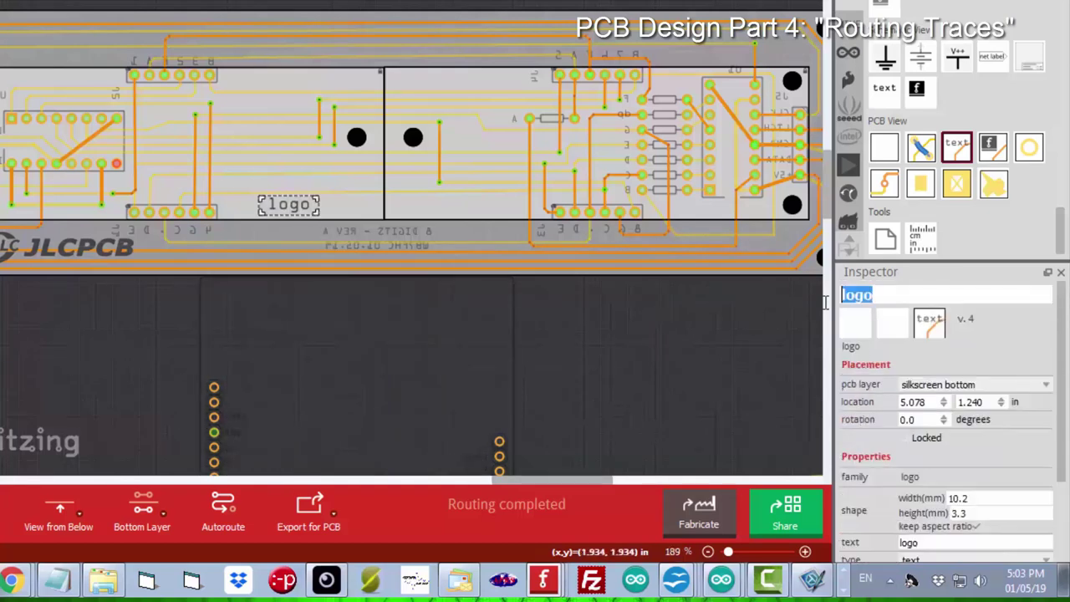
text(WB7FHC)
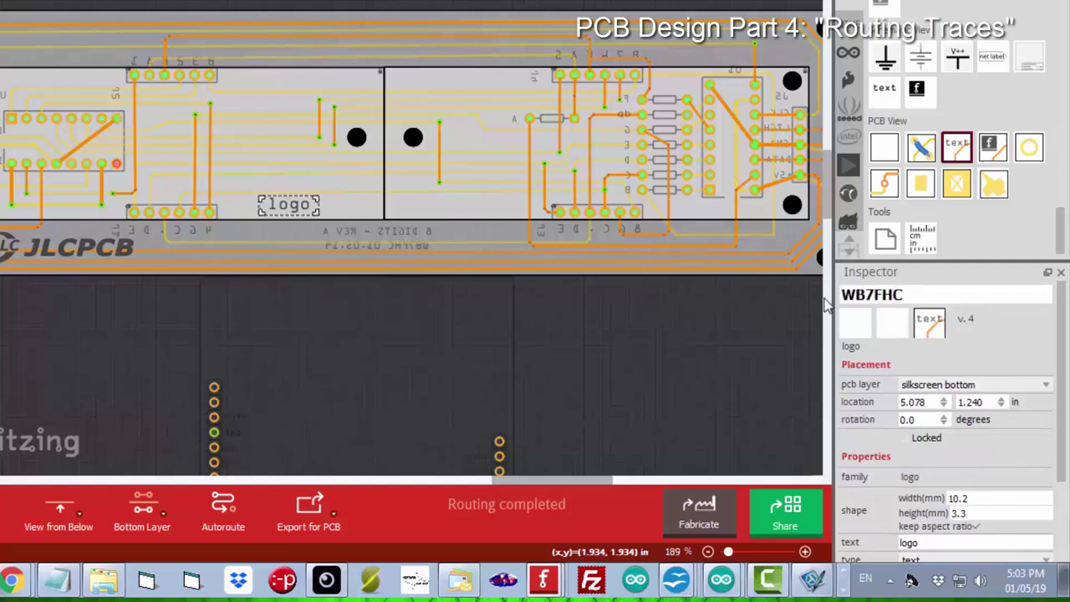
key(Return)
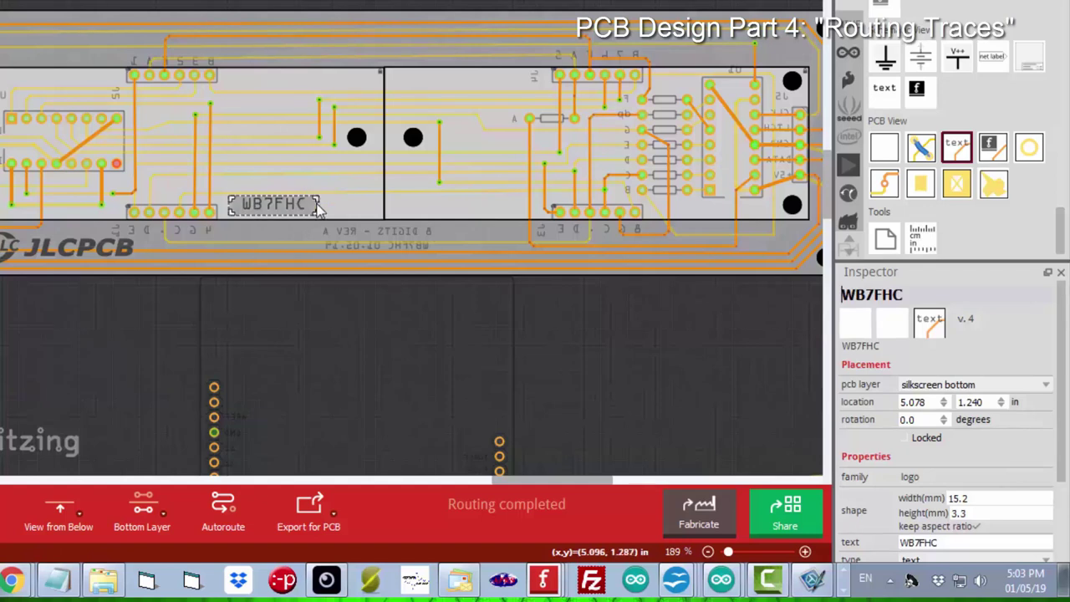
- Place the call sign text, enlarged to about 19.9 x 4.3 mm, along the lower edge opposite the logo, and return to the view from above
drag(312, 202, 748, 254)
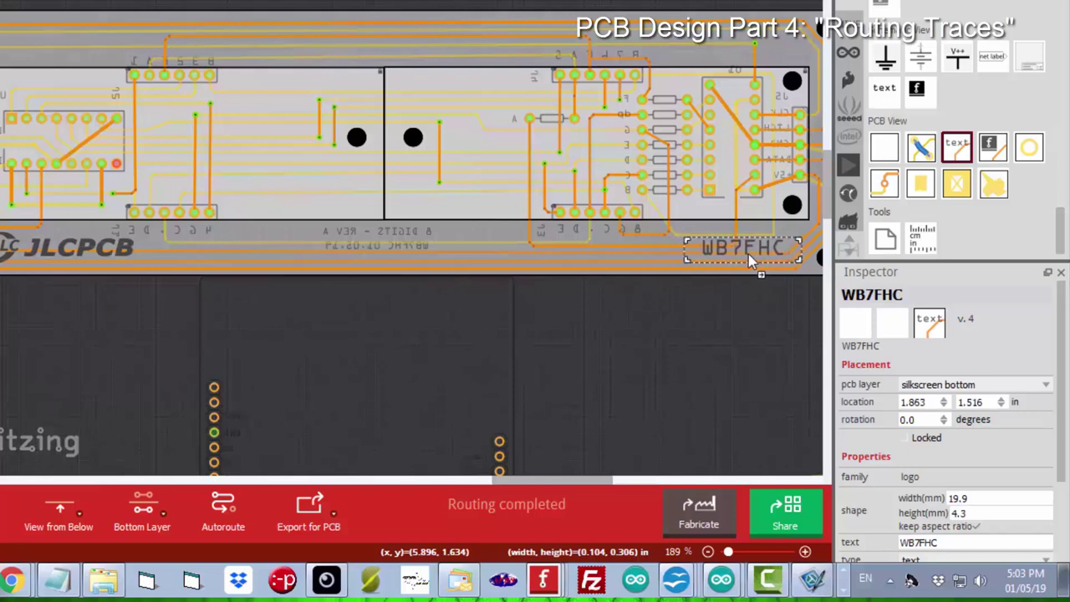
click(626, 405)
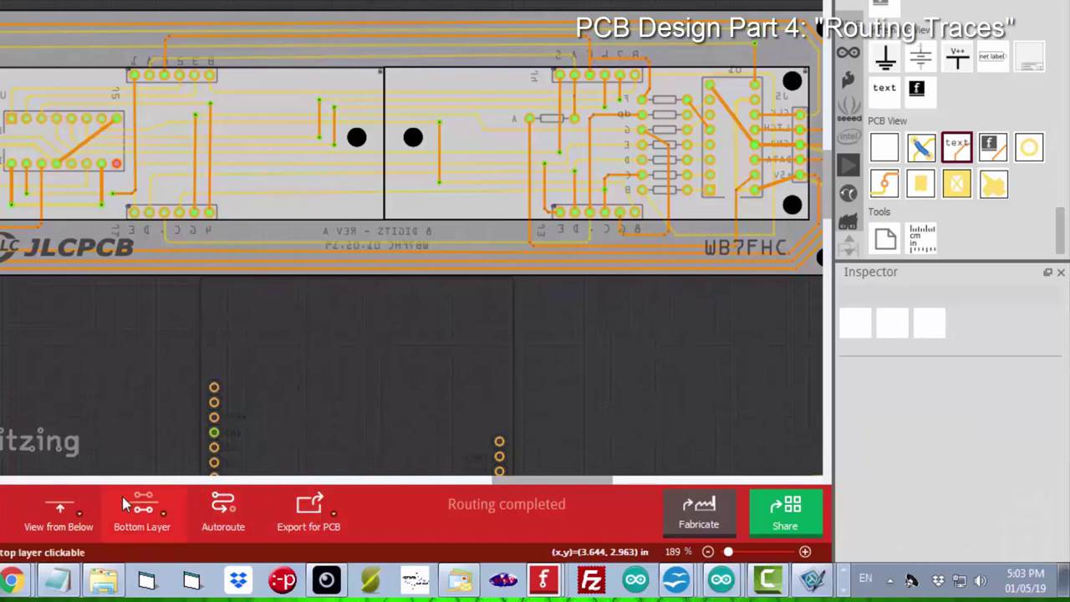
click(70, 506)
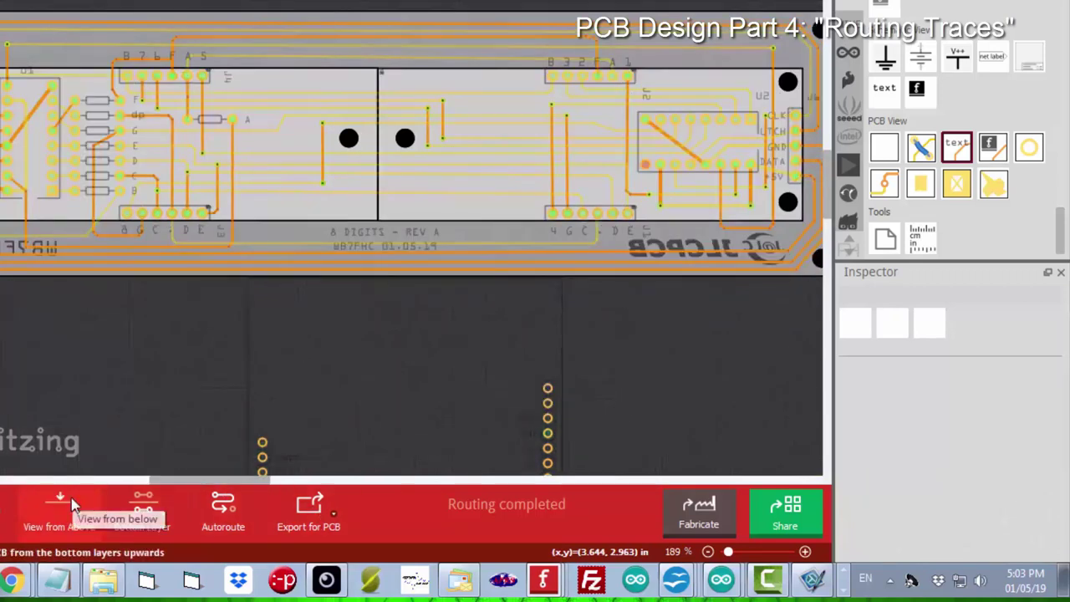